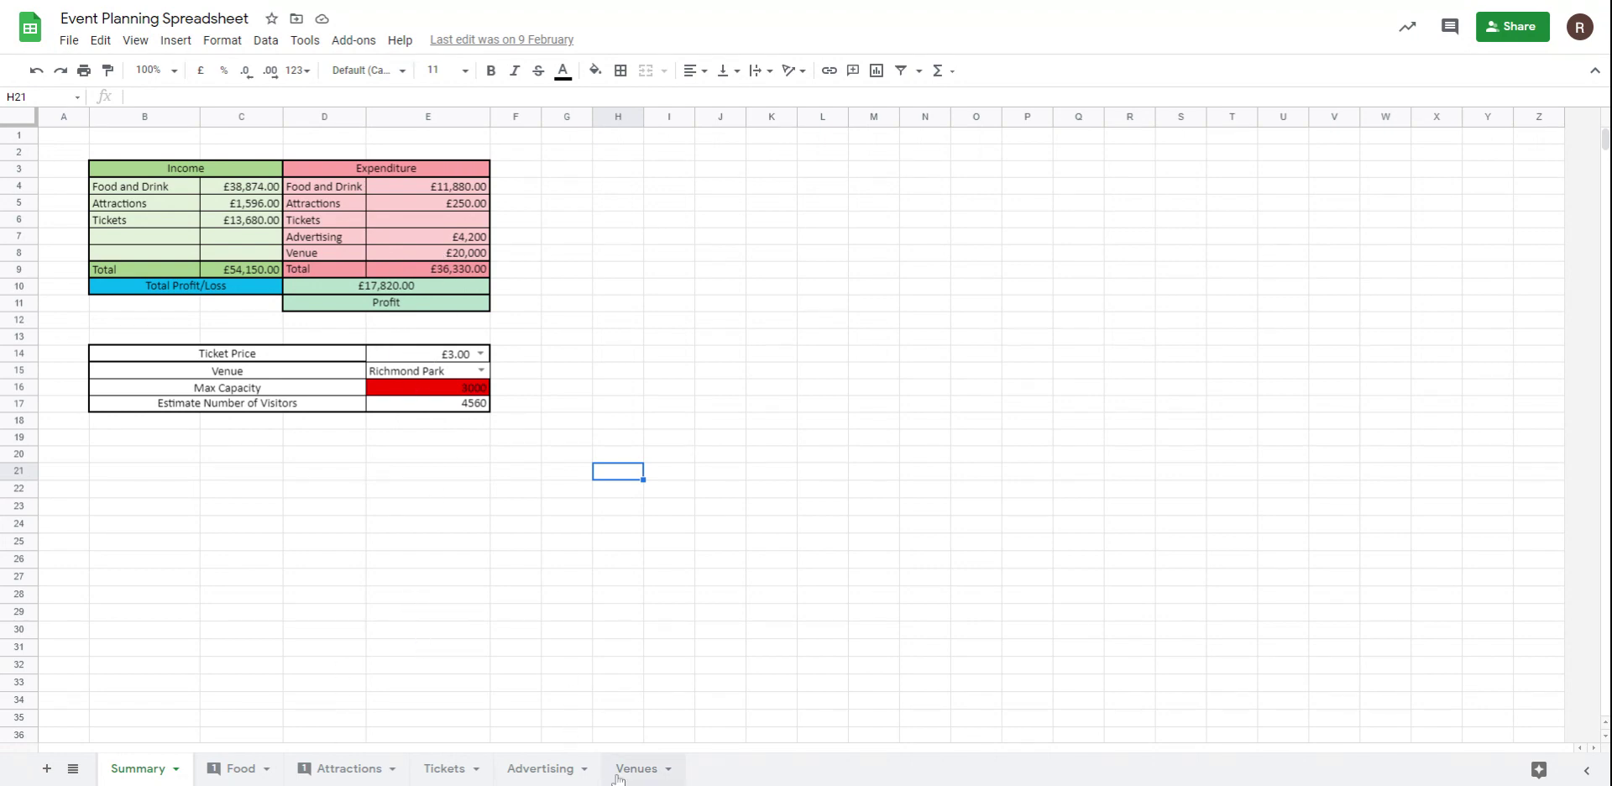
# Step: Confirm Tickets!B1 references Summary!E14, then choose 10 from E14's ticket price dropdown
pyautogui.click(460, 769)
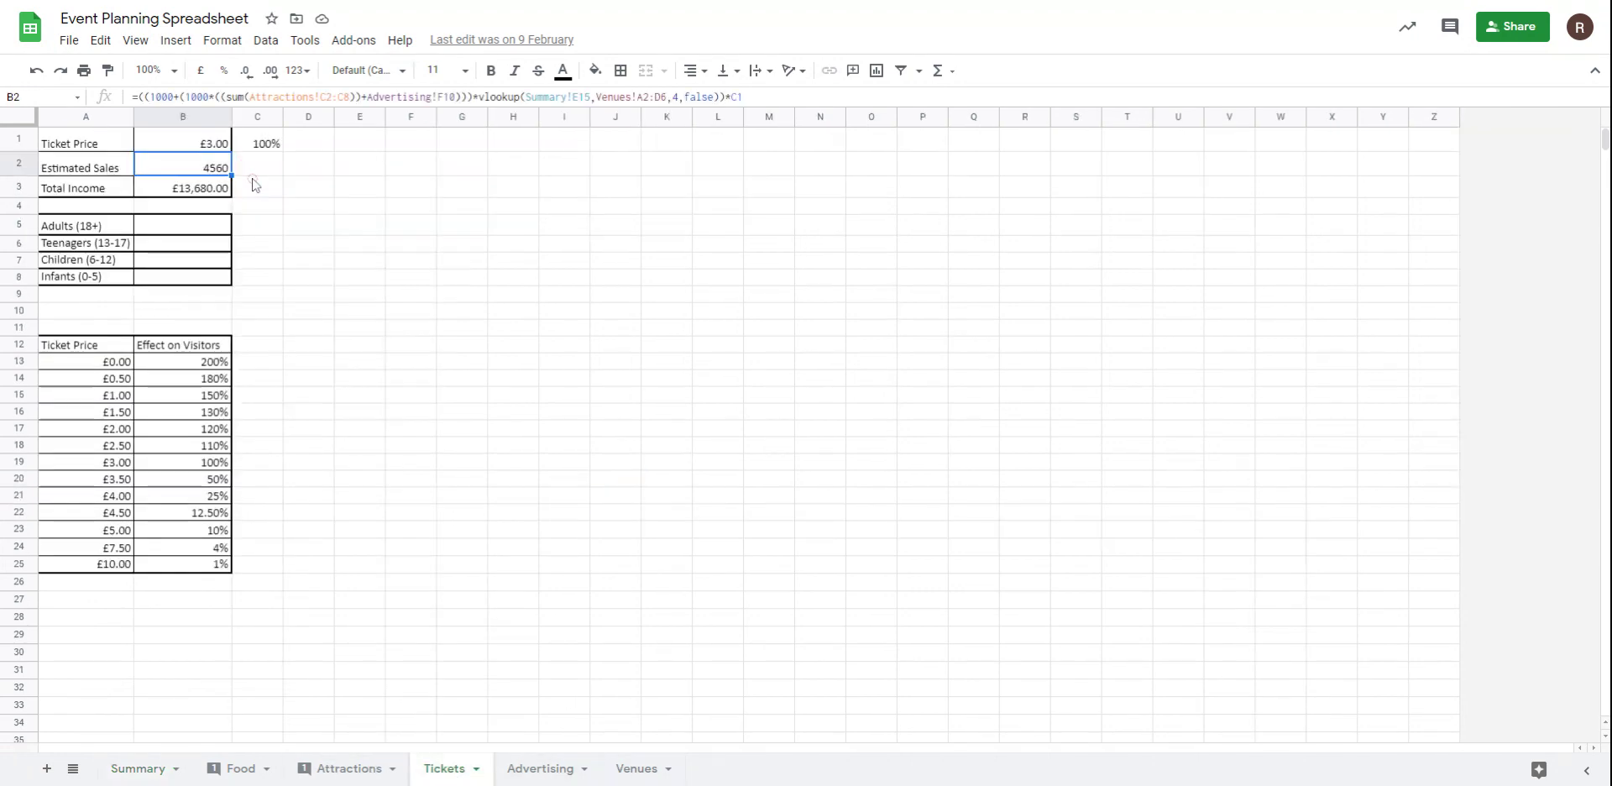
pyautogui.click(214, 146)
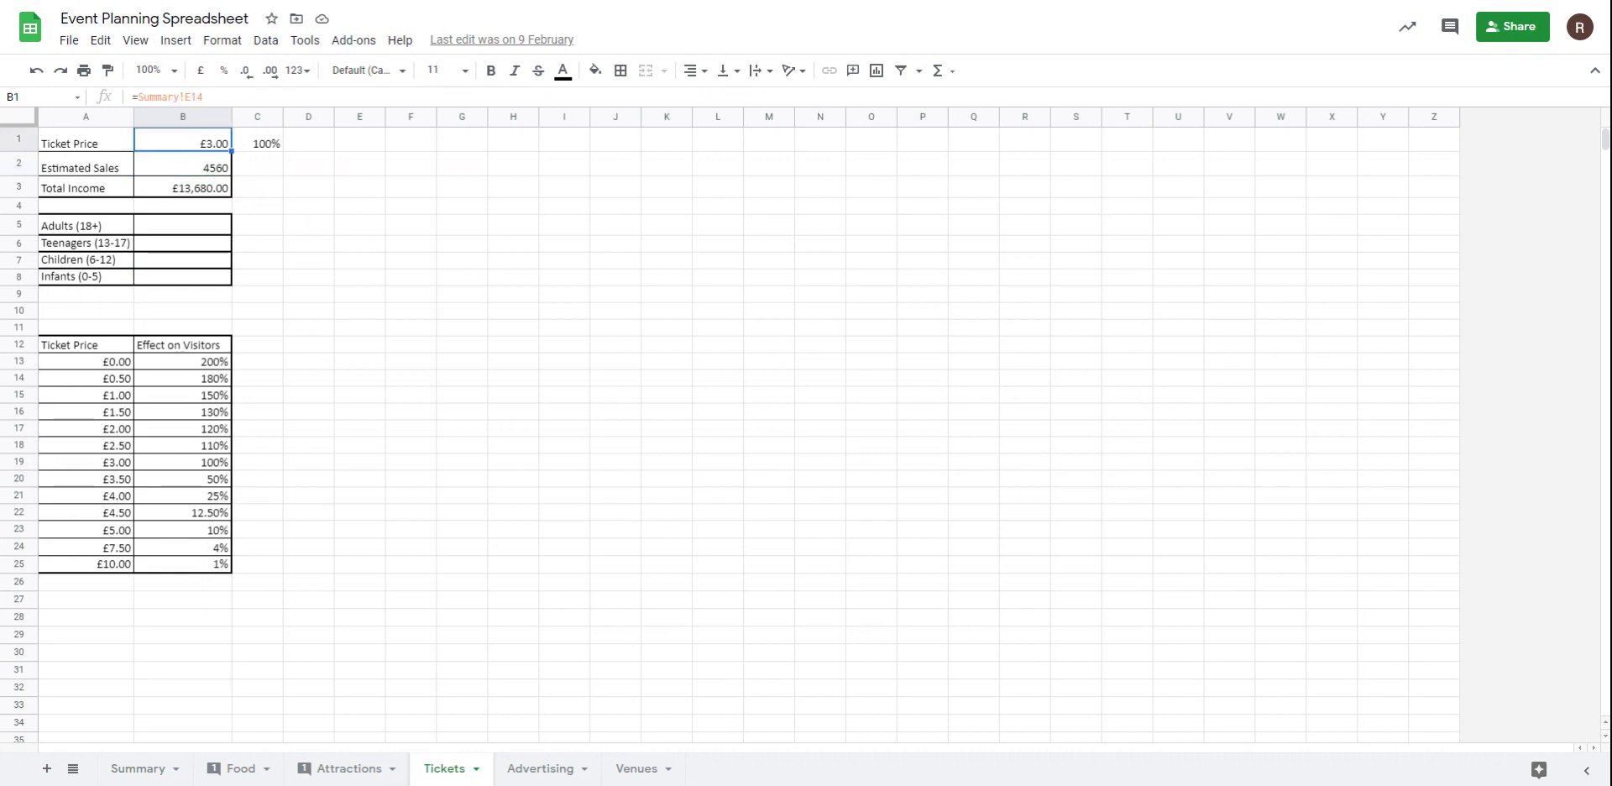
pyautogui.click(159, 769)
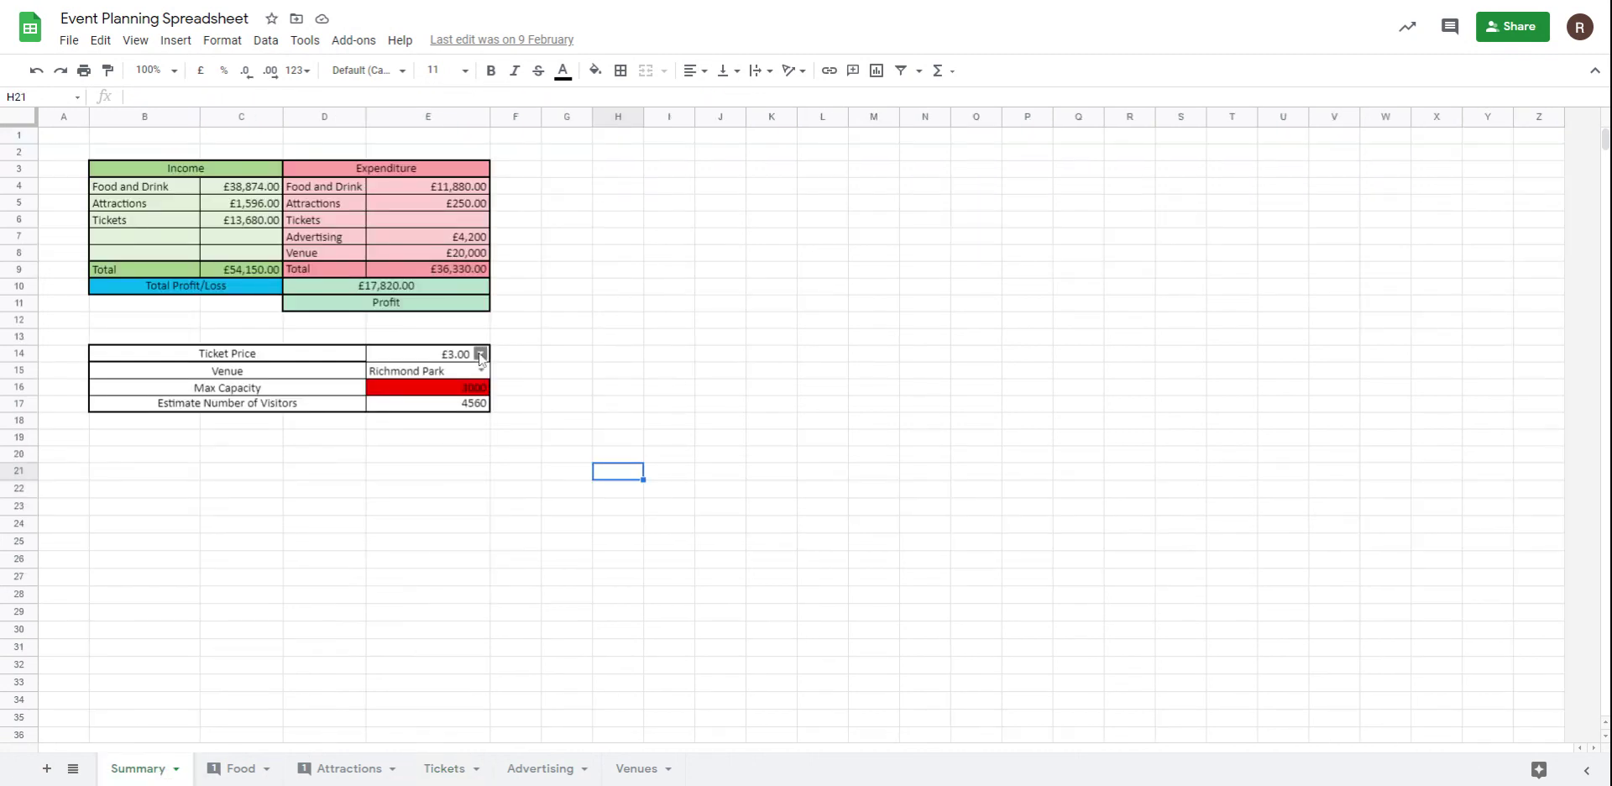
pyautogui.click(483, 354)
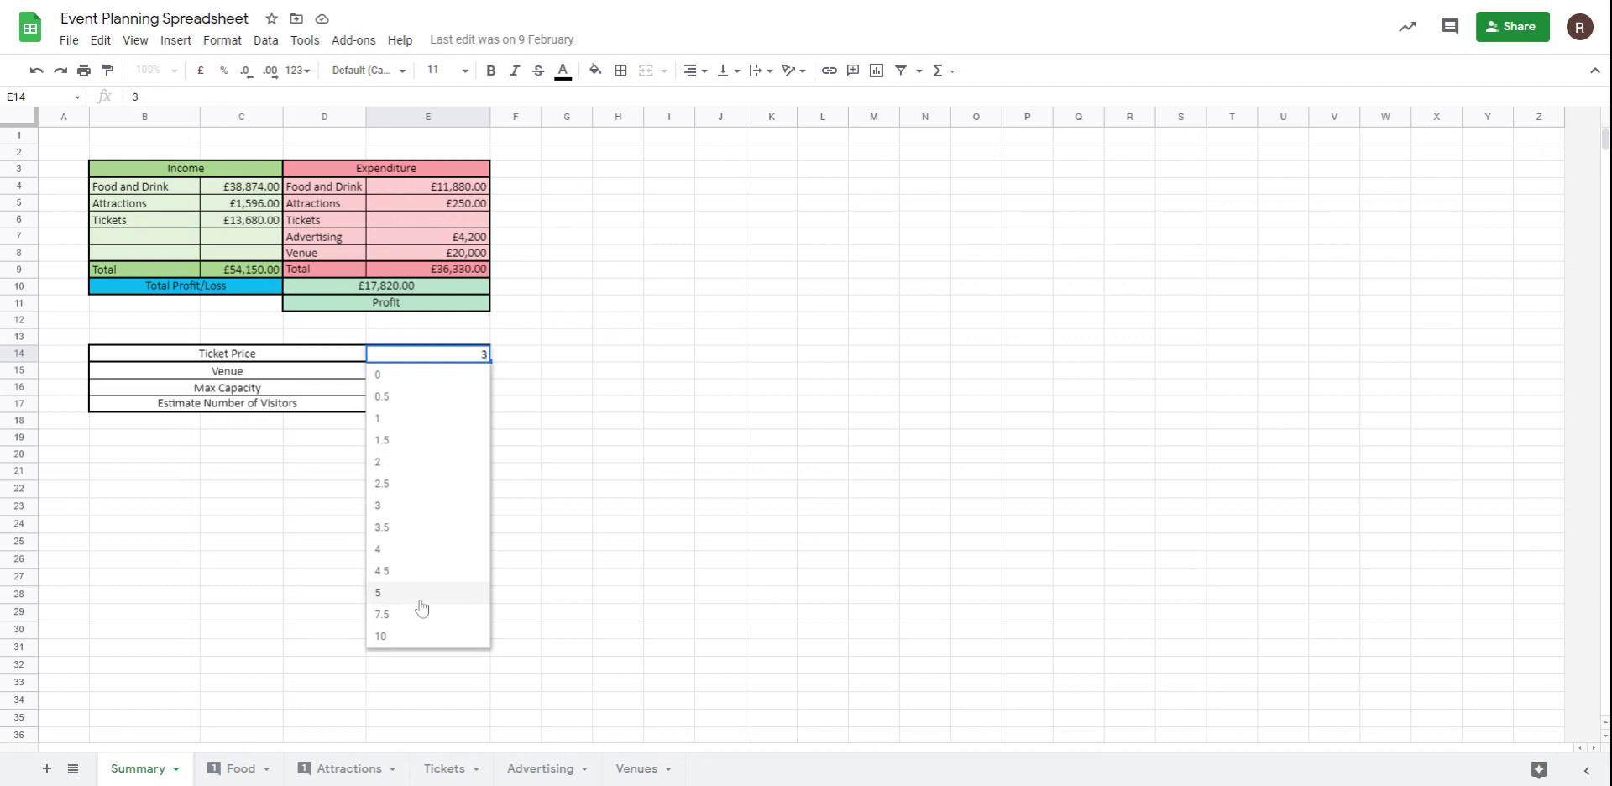
pyautogui.click(417, 639)
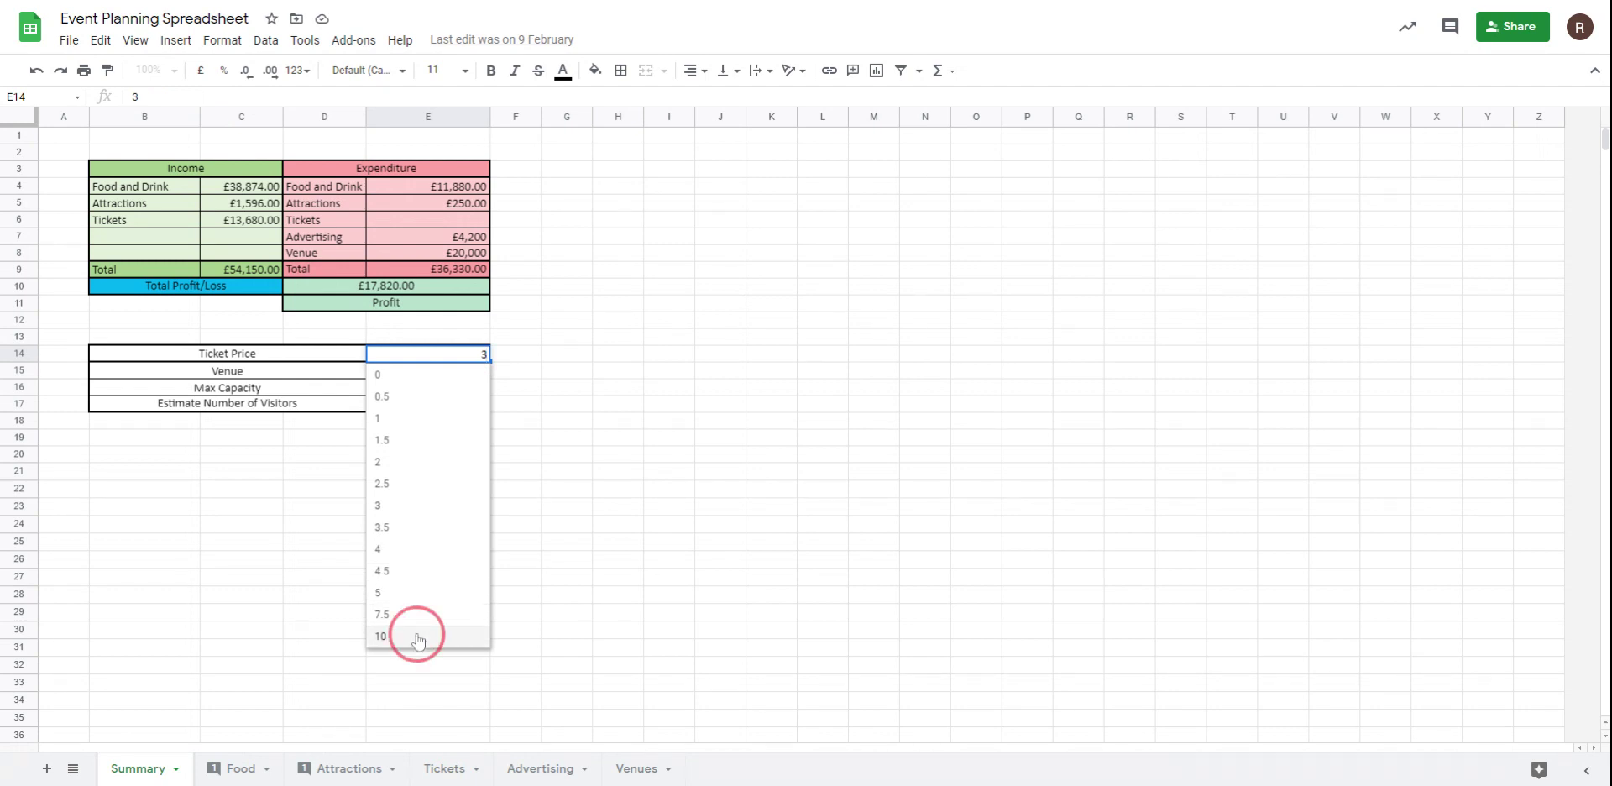
pyautogui.click(720, 618)
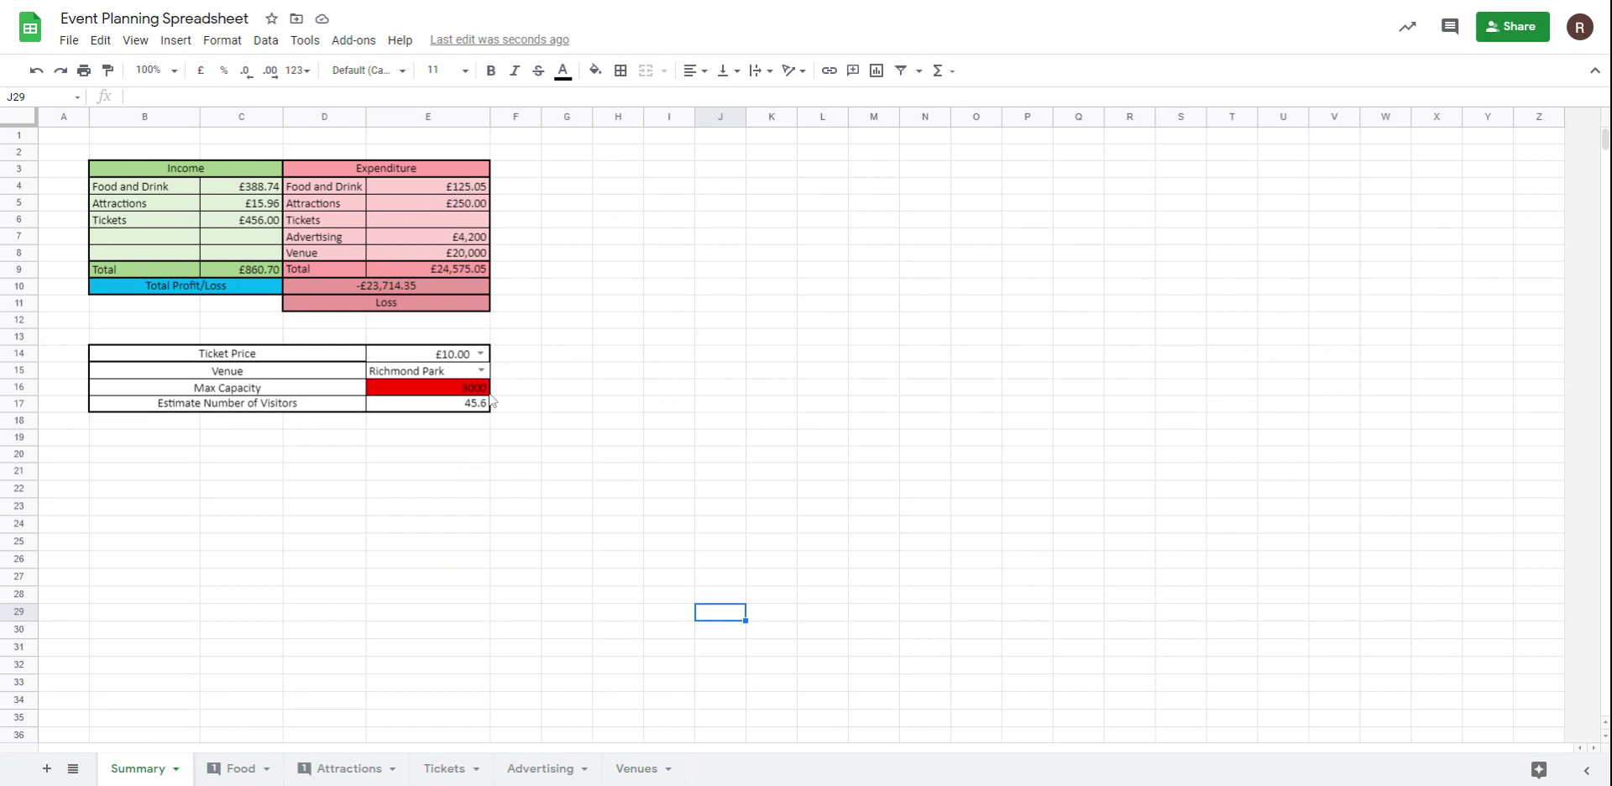
# Step: Choose 3 from the E14 Ticket Price dropdown on the Summary sheet
pyautogui.click(480, 353)
pyautogui.click(430, 514)
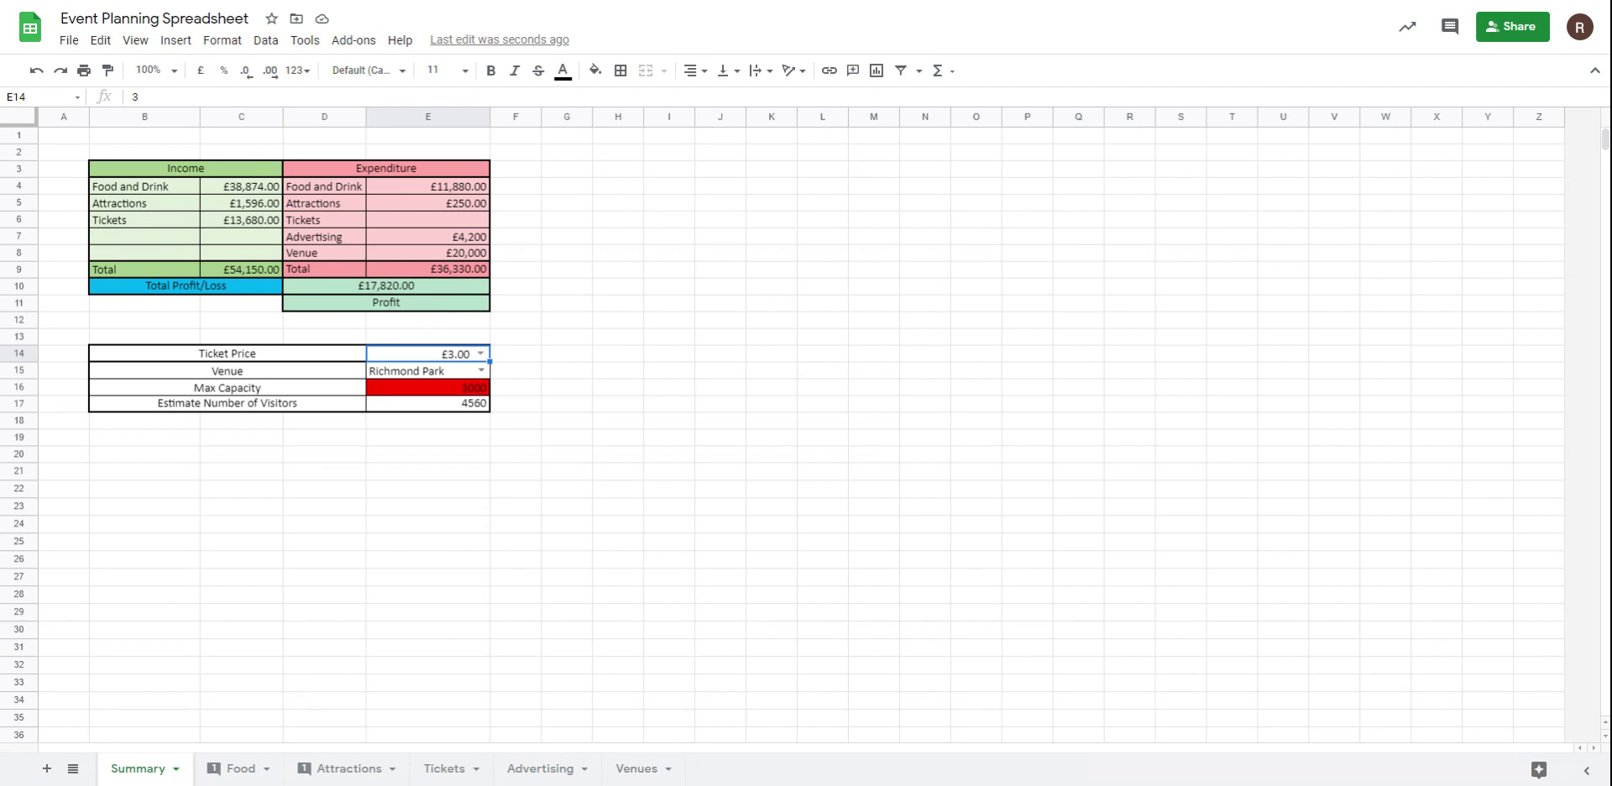
# Step: On the Advertising sheet, set Local Radio's selection in D3 to Yes
pyautogui.click(233, 773)
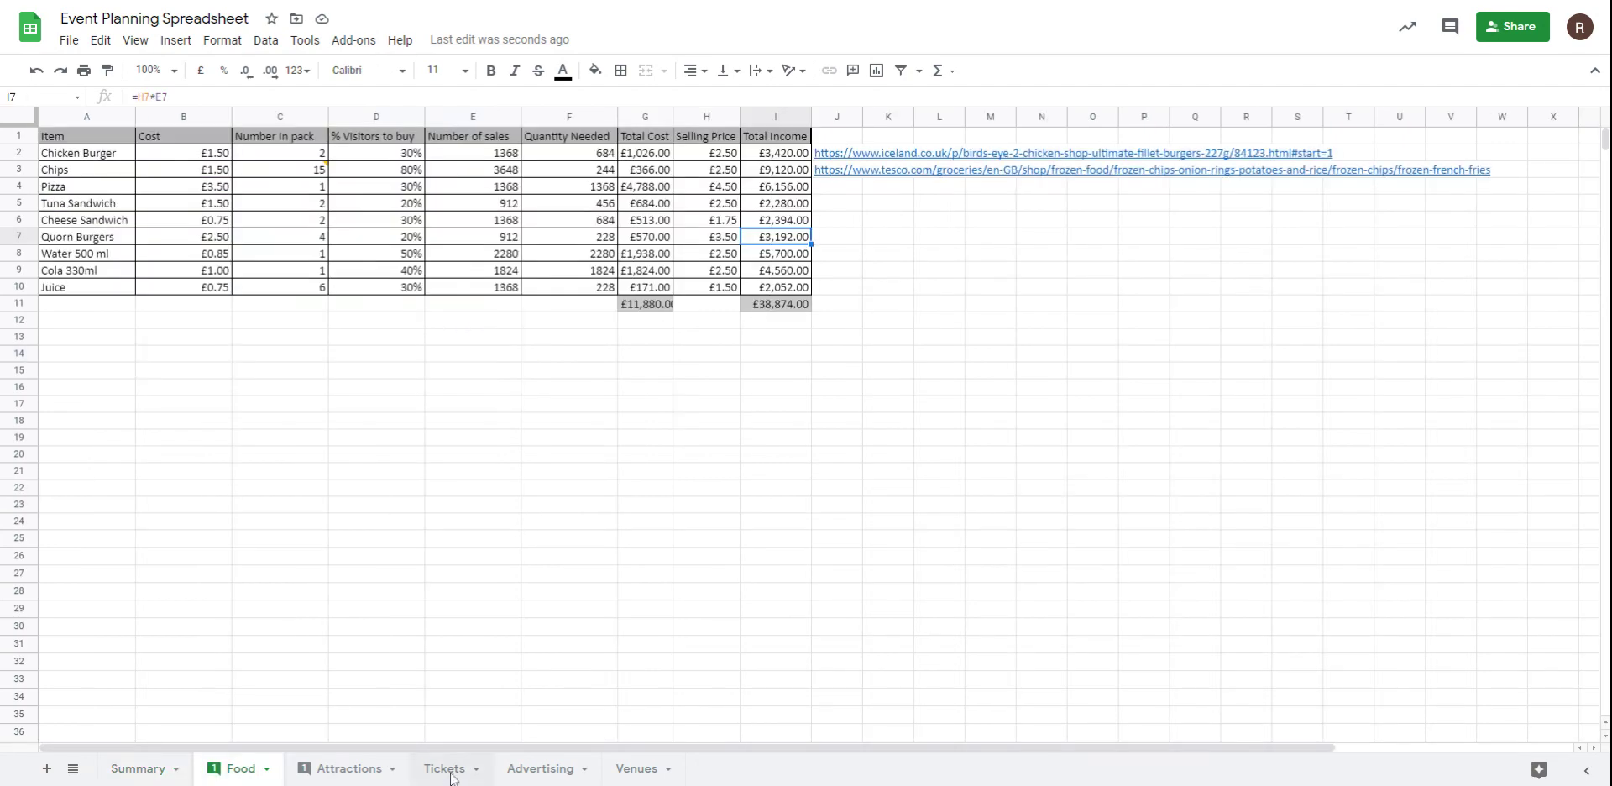
pyautogui.click(447, 771)
pyautogui.click(538, 774)
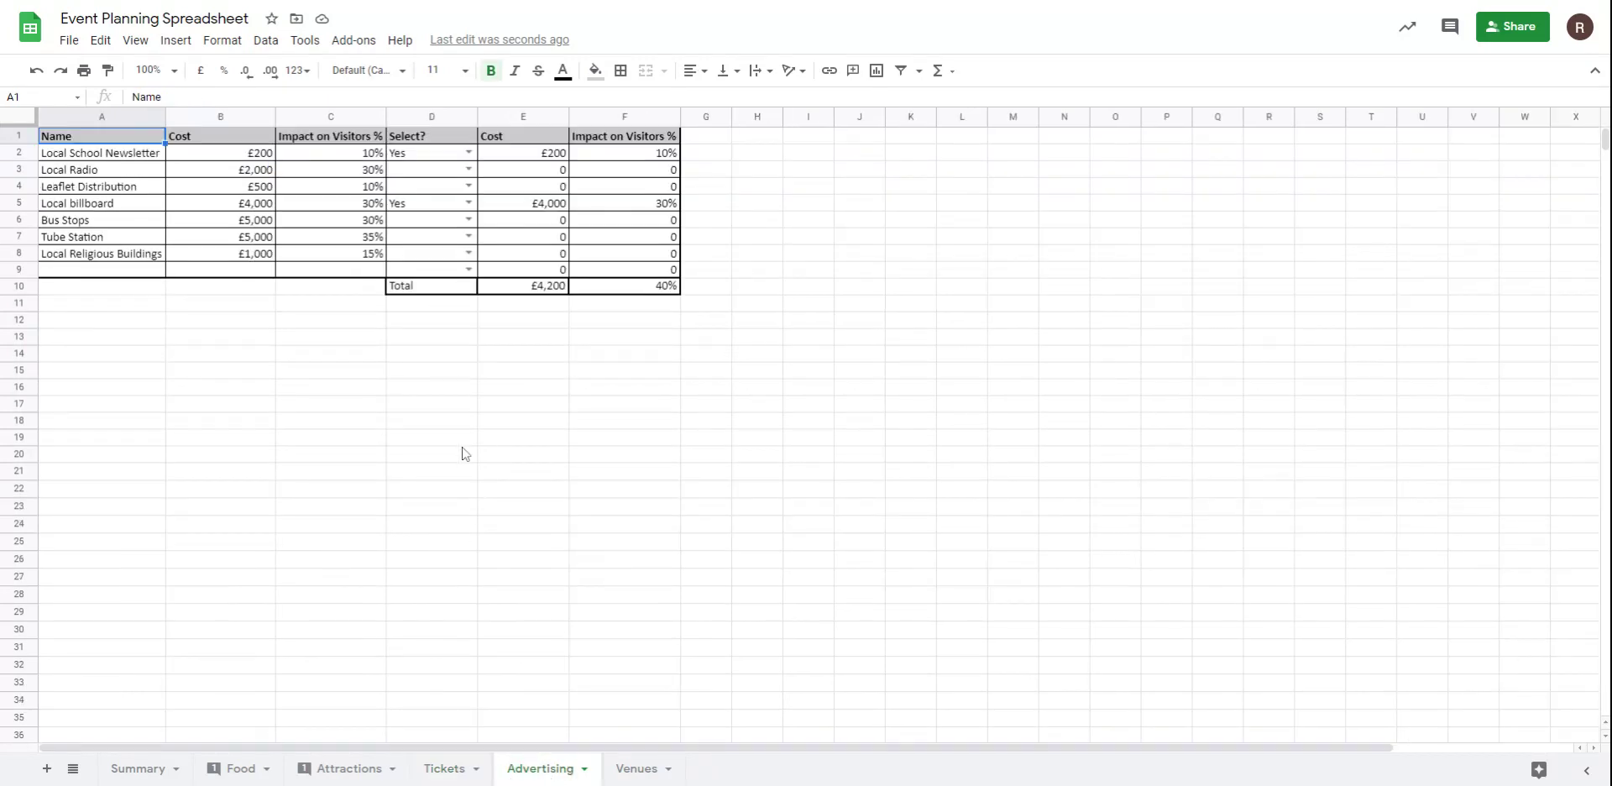
pyautogui.click(467, 169)
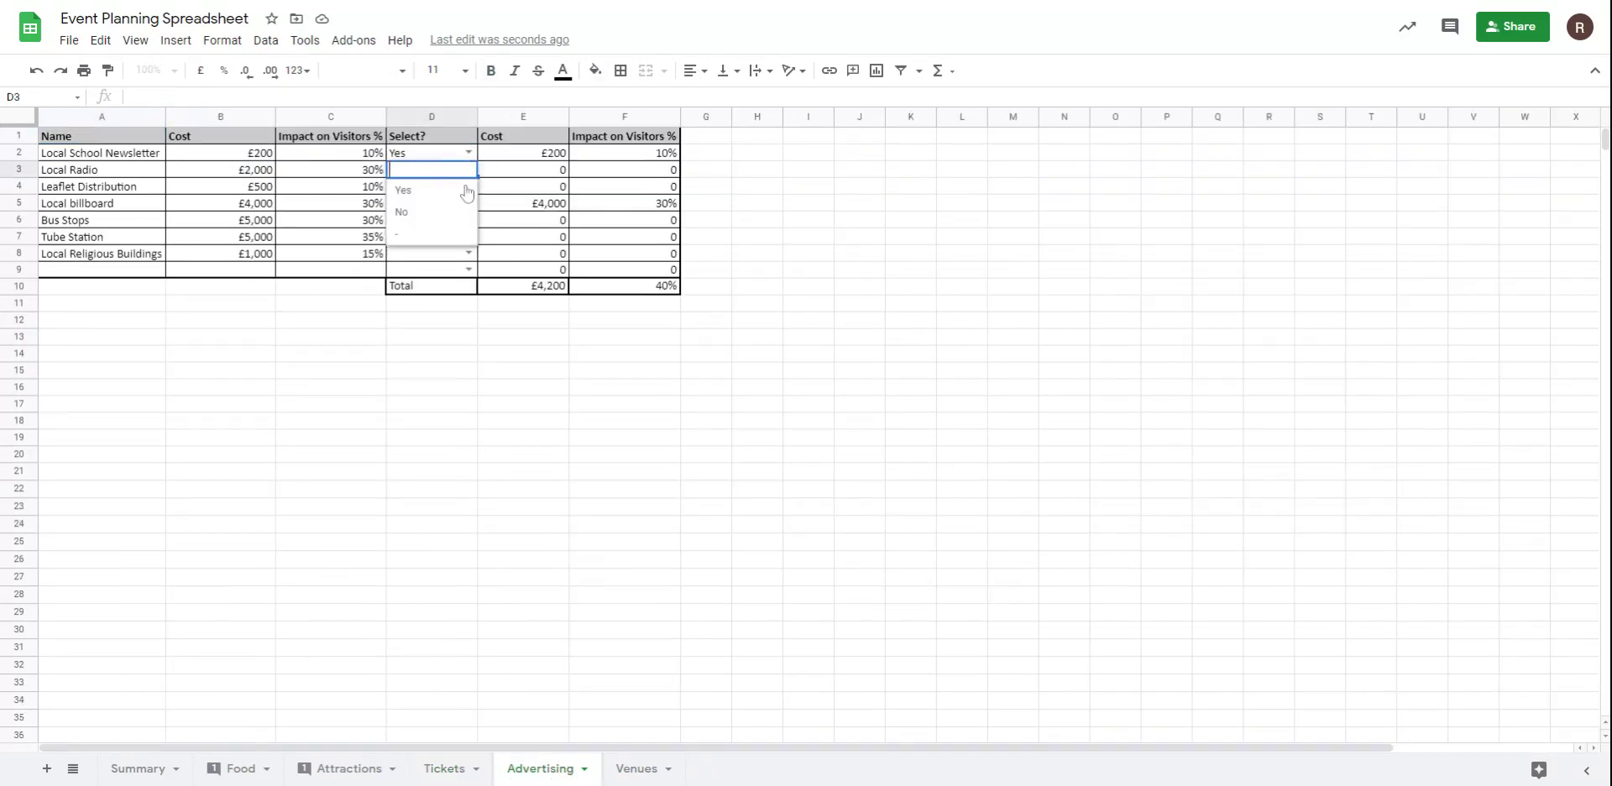
pyautogui.click(404, 190)
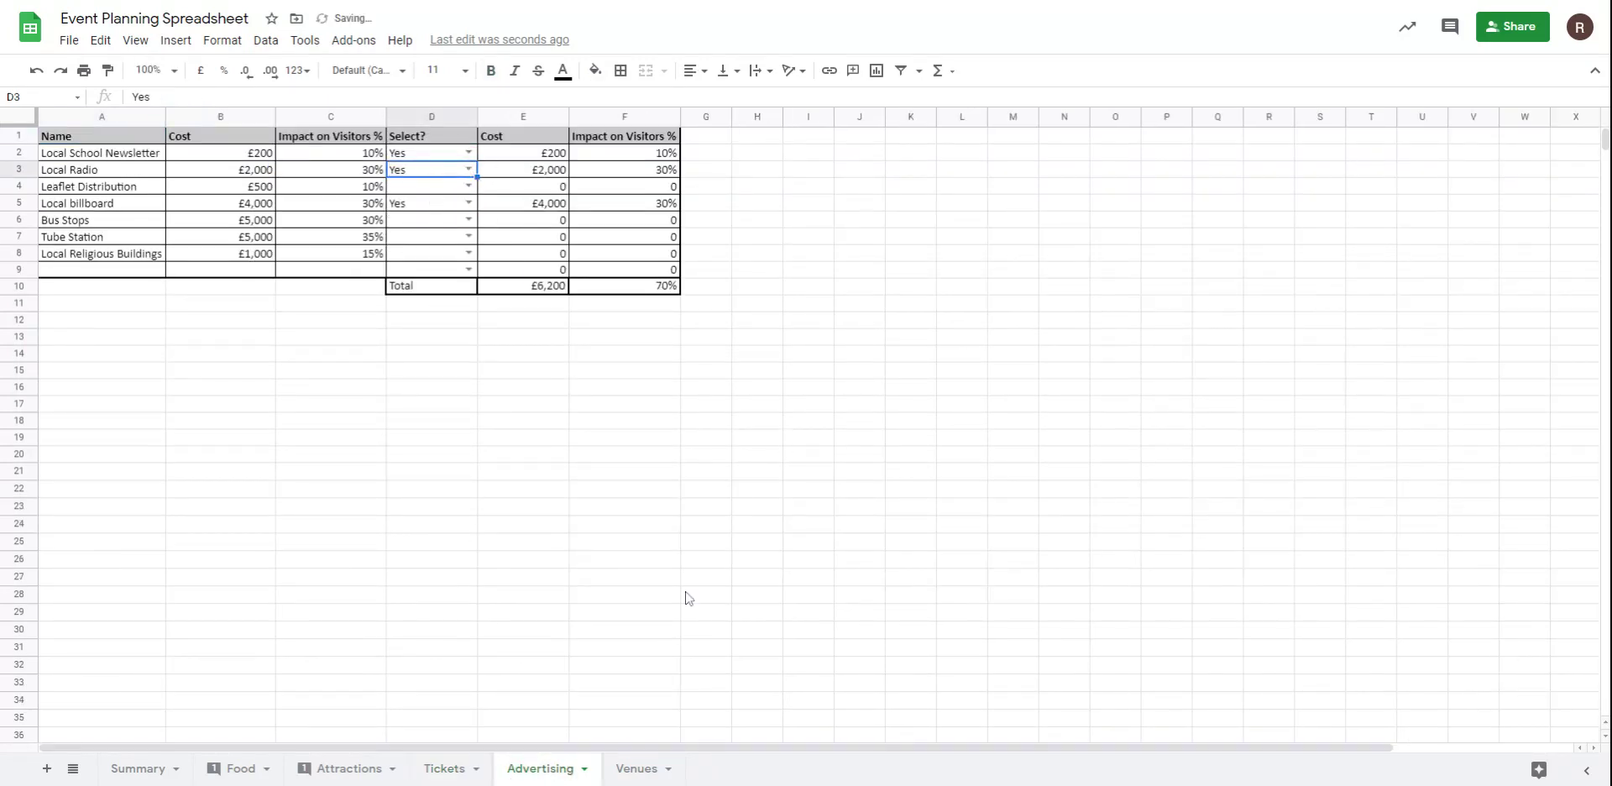
# Step: Review the updated totals on the Summary, Food, Attractions and Advertising sheets
pyautogui.click(143, 768)
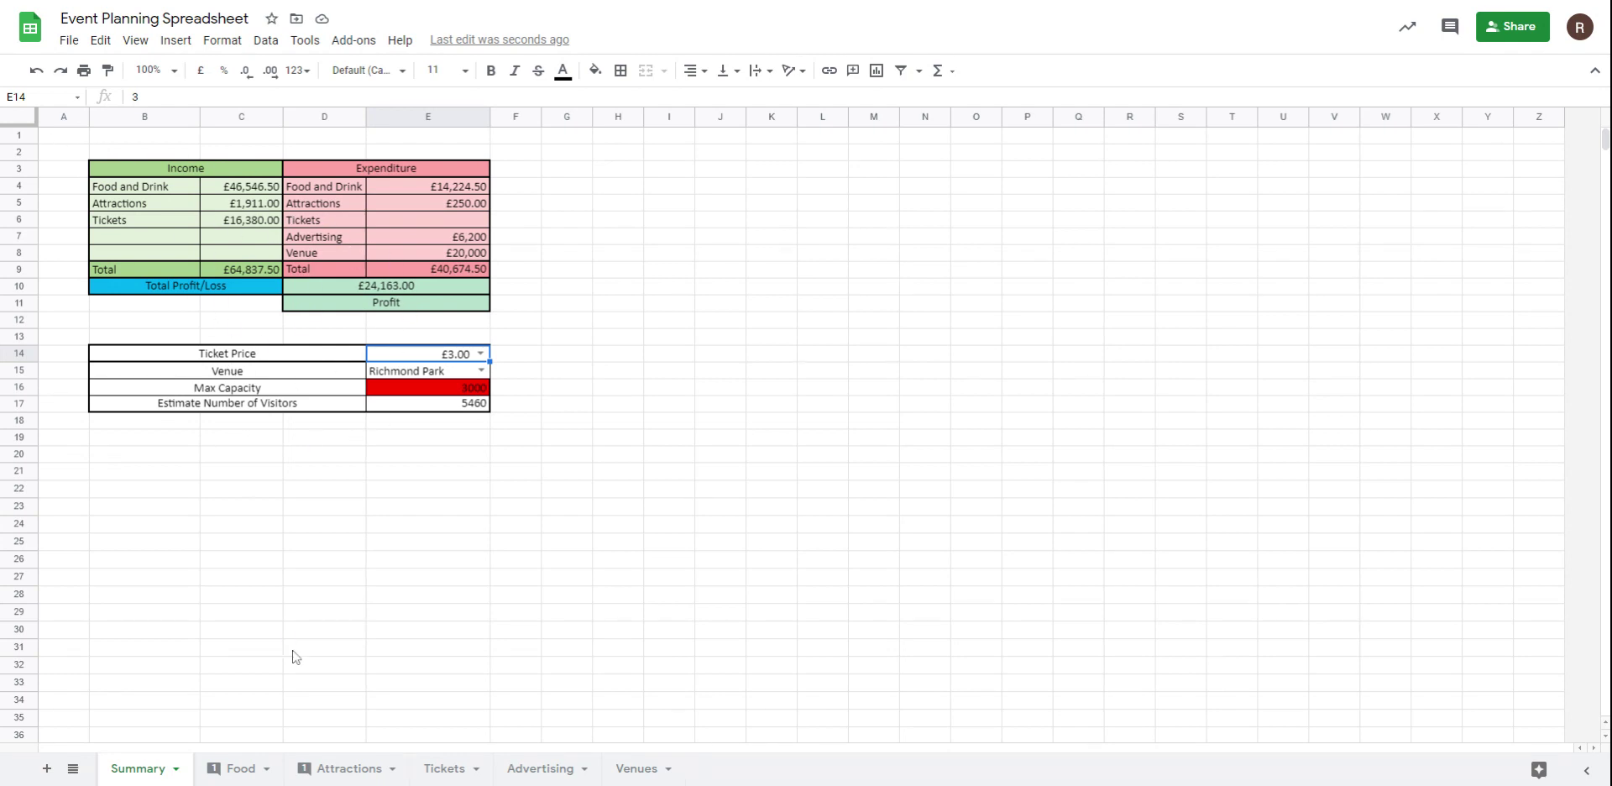
pyautogui.click(238, 768)
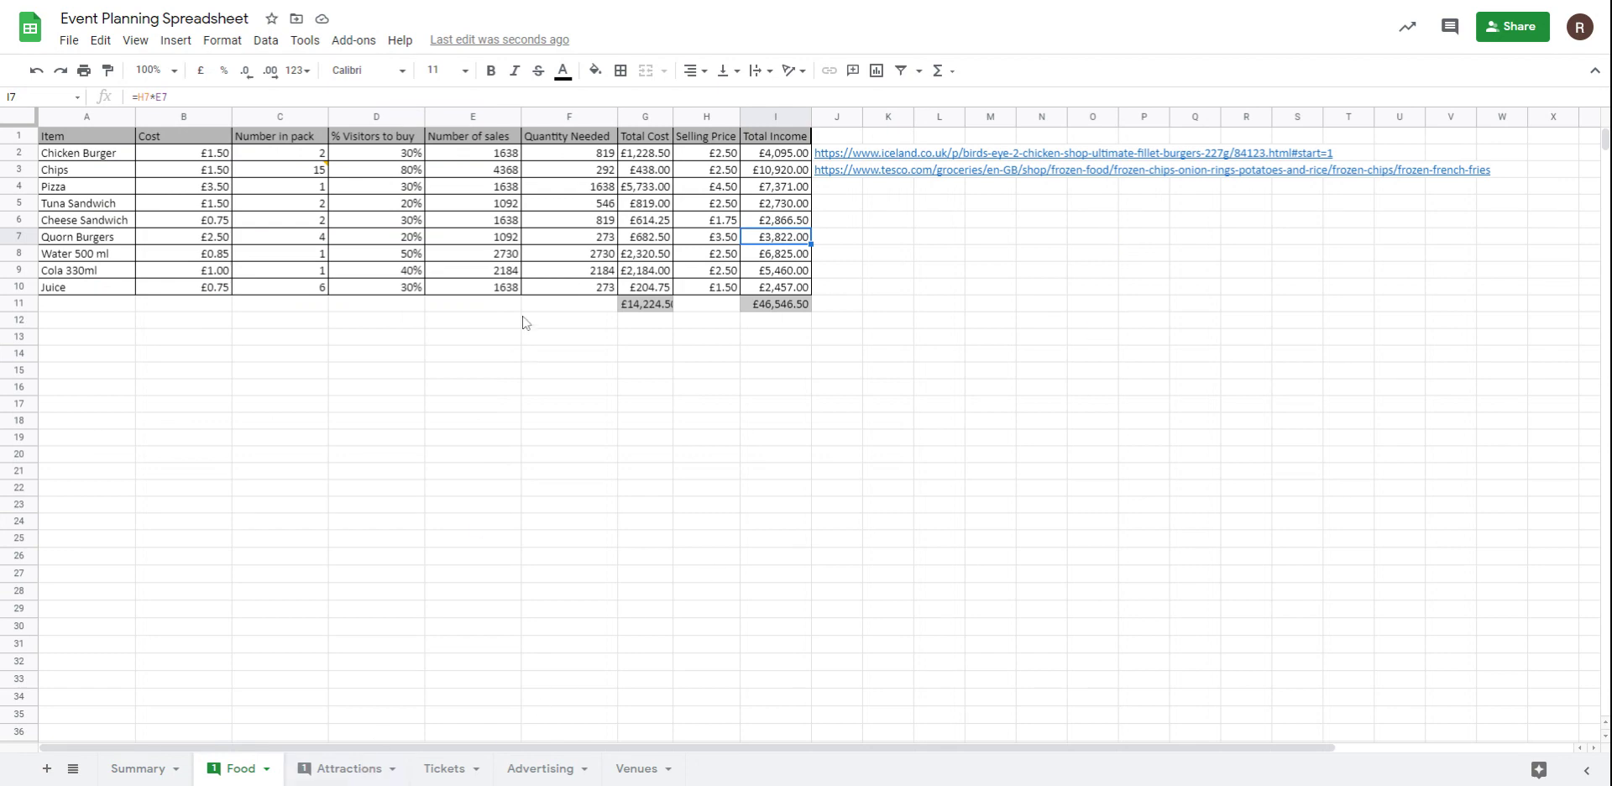
pyautogui.click(348, 771)
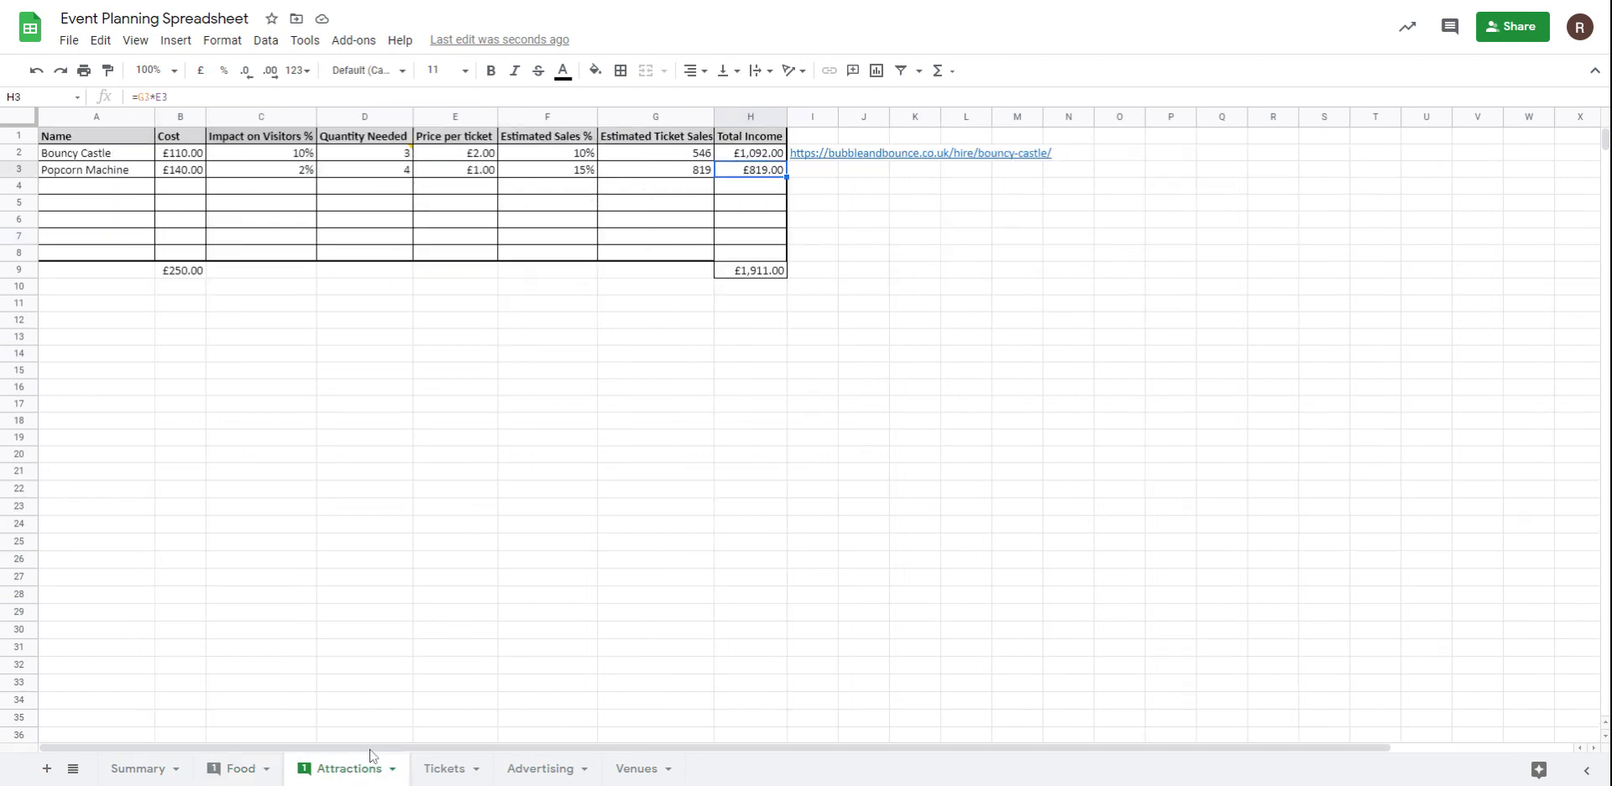
pyautogui.click(551, 768)
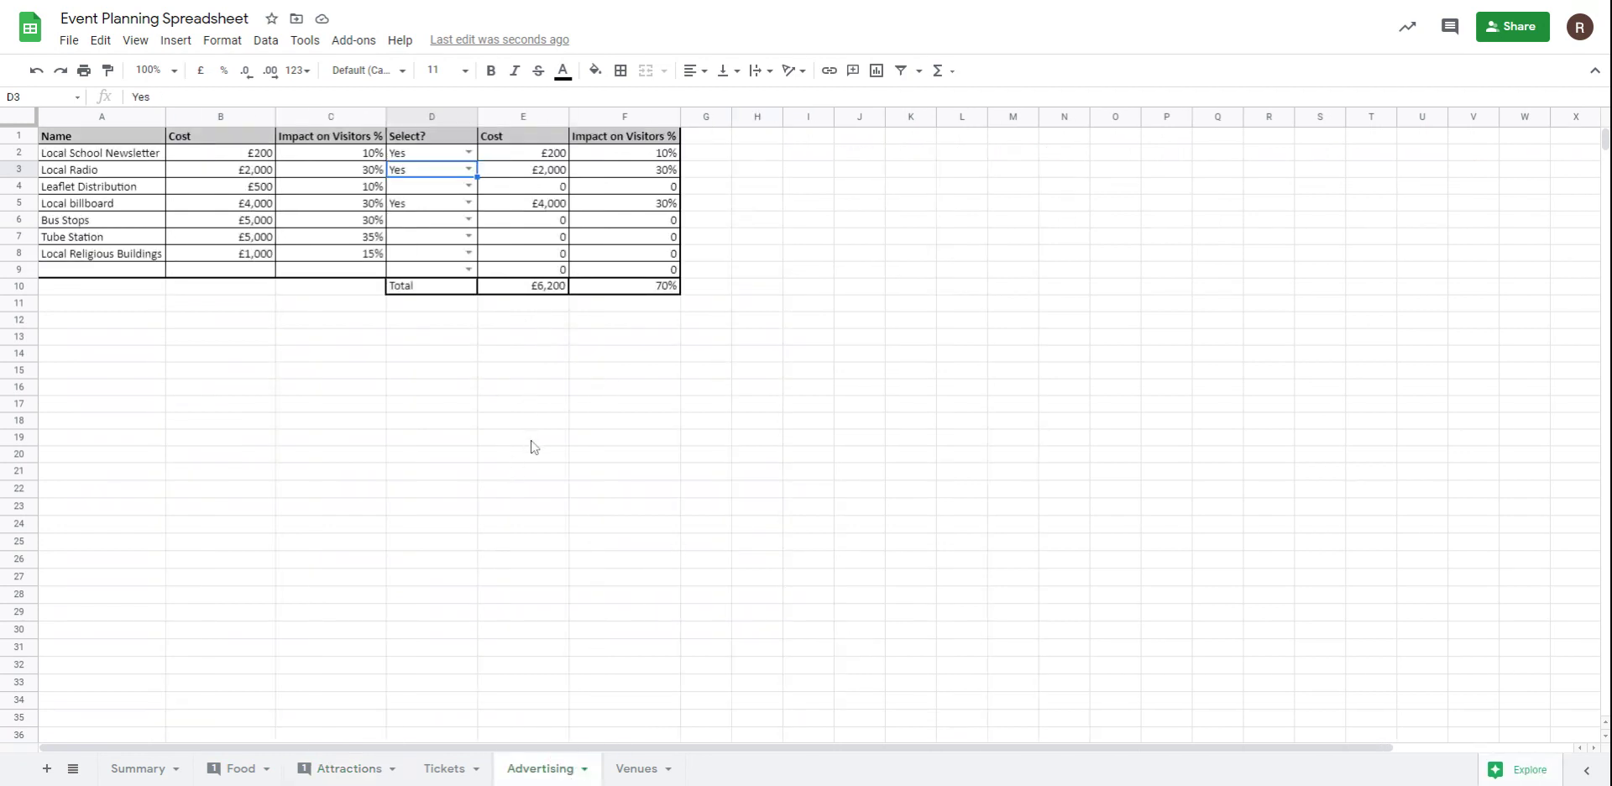
pyautogui.click(138, 769)
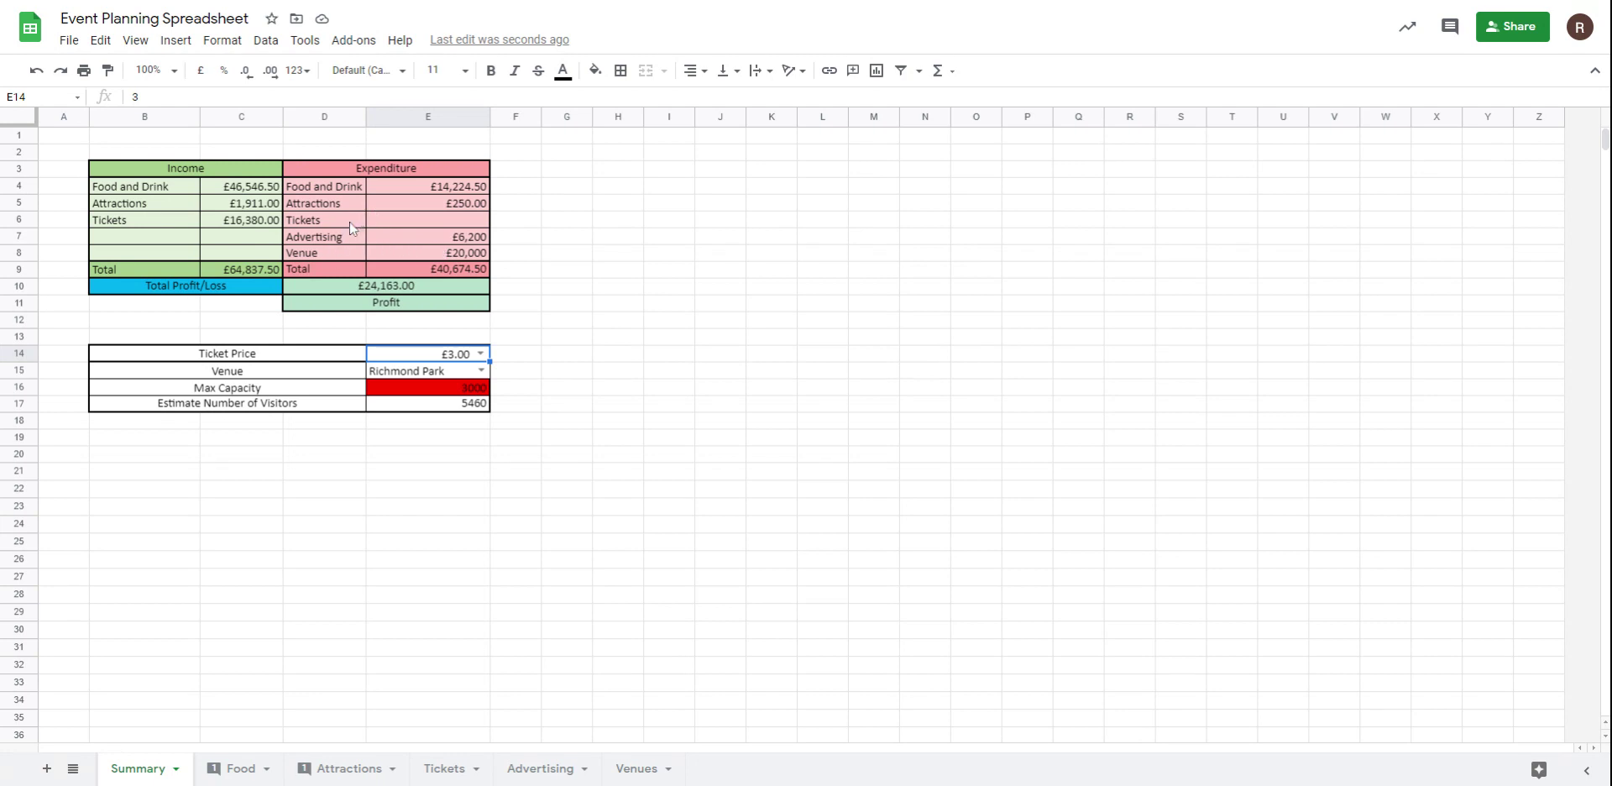
pyautogui.click(169, 172)
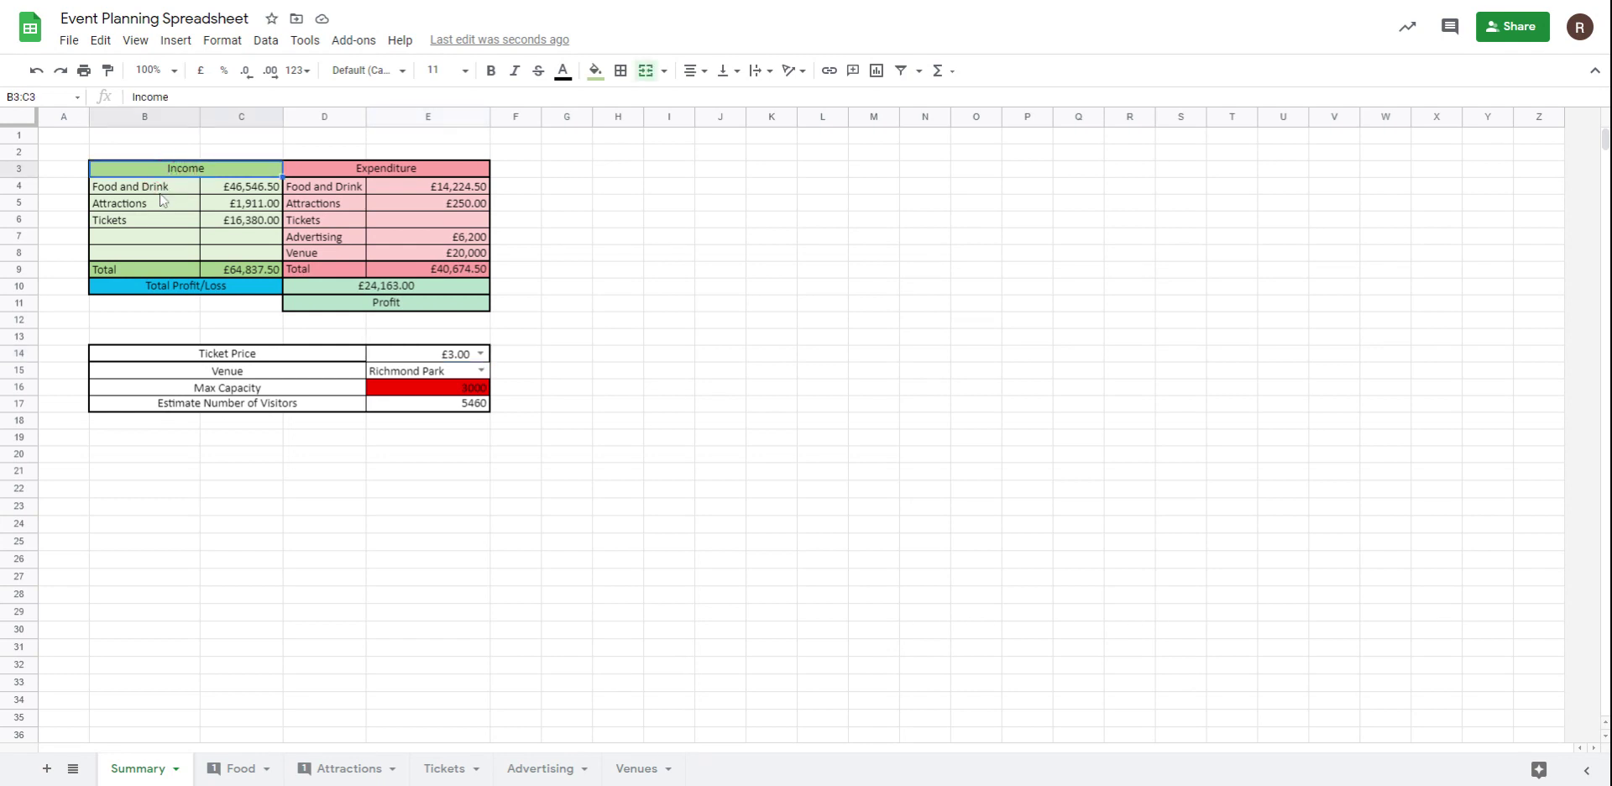
pyautogui.click(158, 204)
pyautogui.click(155, 222)
pyautogui.click(156, 236)
pyautogui.click(158, 252)
pyautogui.click(159, 274)
pyautogui.click(162, 288)
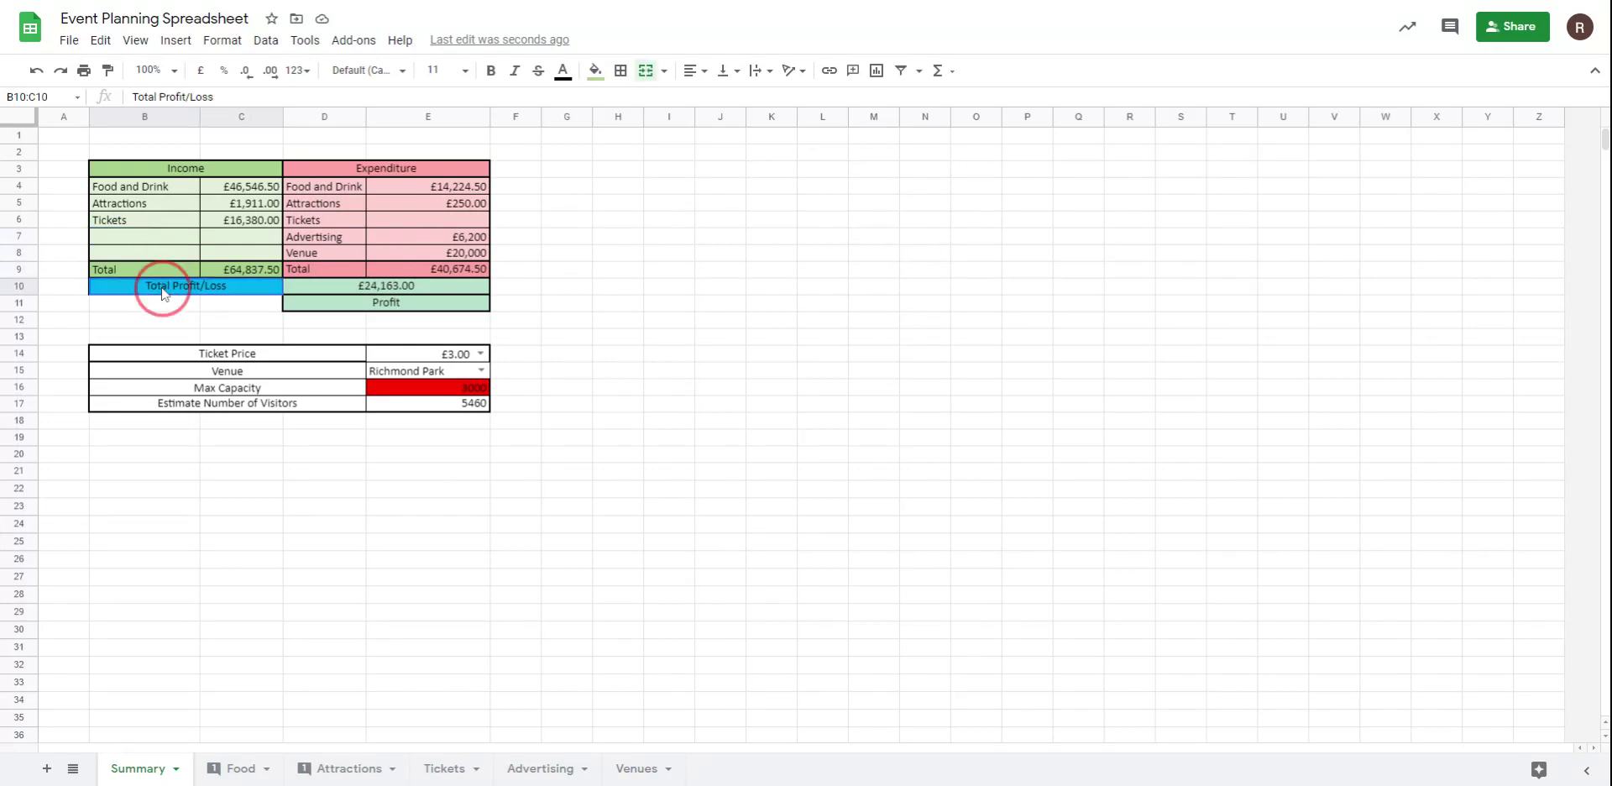
pyautogui.click(314, 304)
pyautogui.click(328, 354)
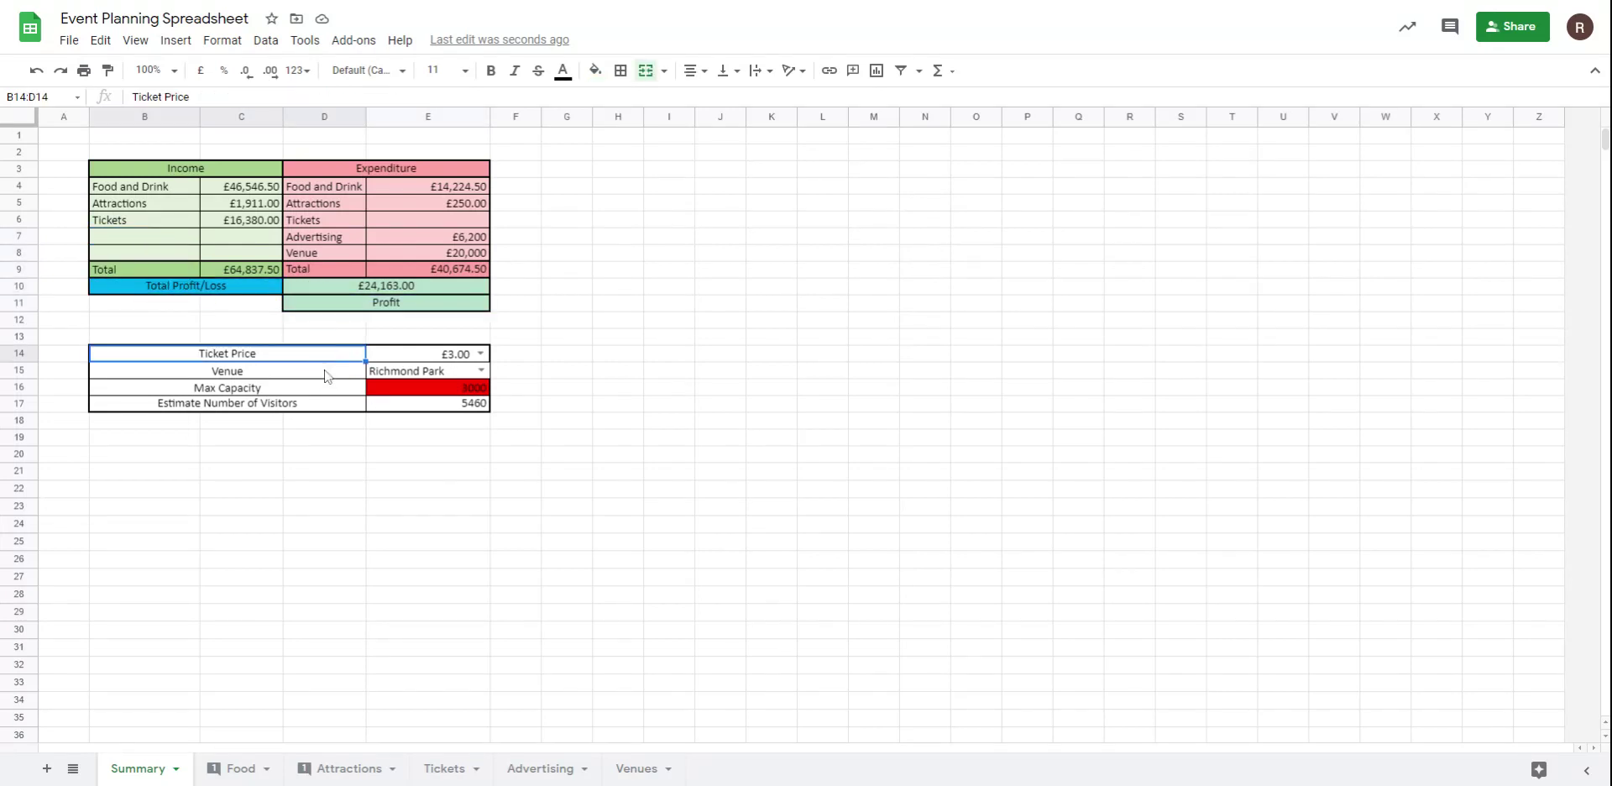
pyautogui.click(327, 370)
pyautogui.click(327, 387)
pyautogui.click(327, 406)
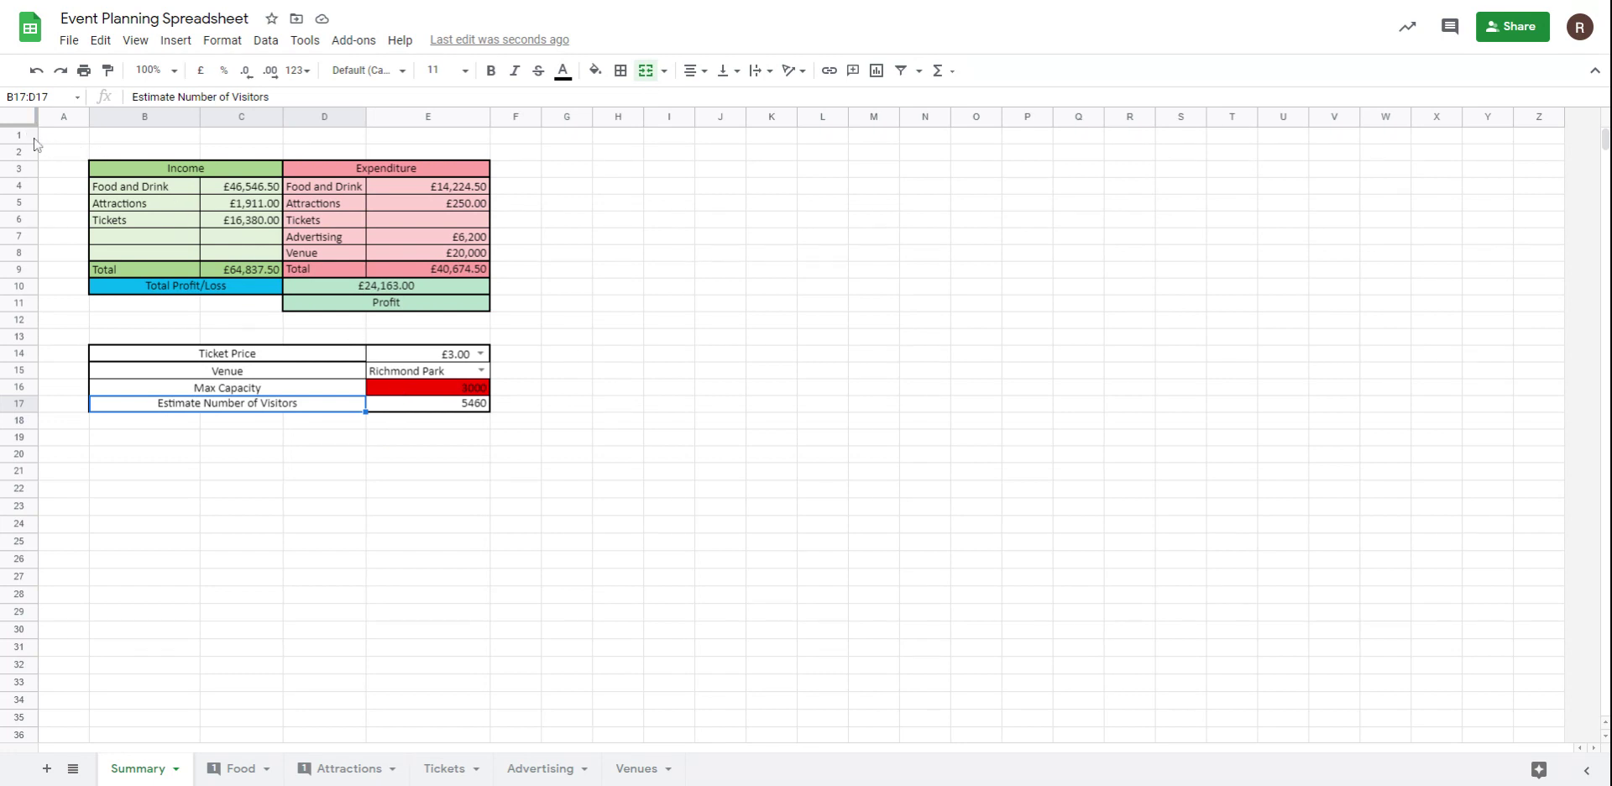
pyautogui.moveTo(18, 136); pyautogui.dragTo(44, 340)
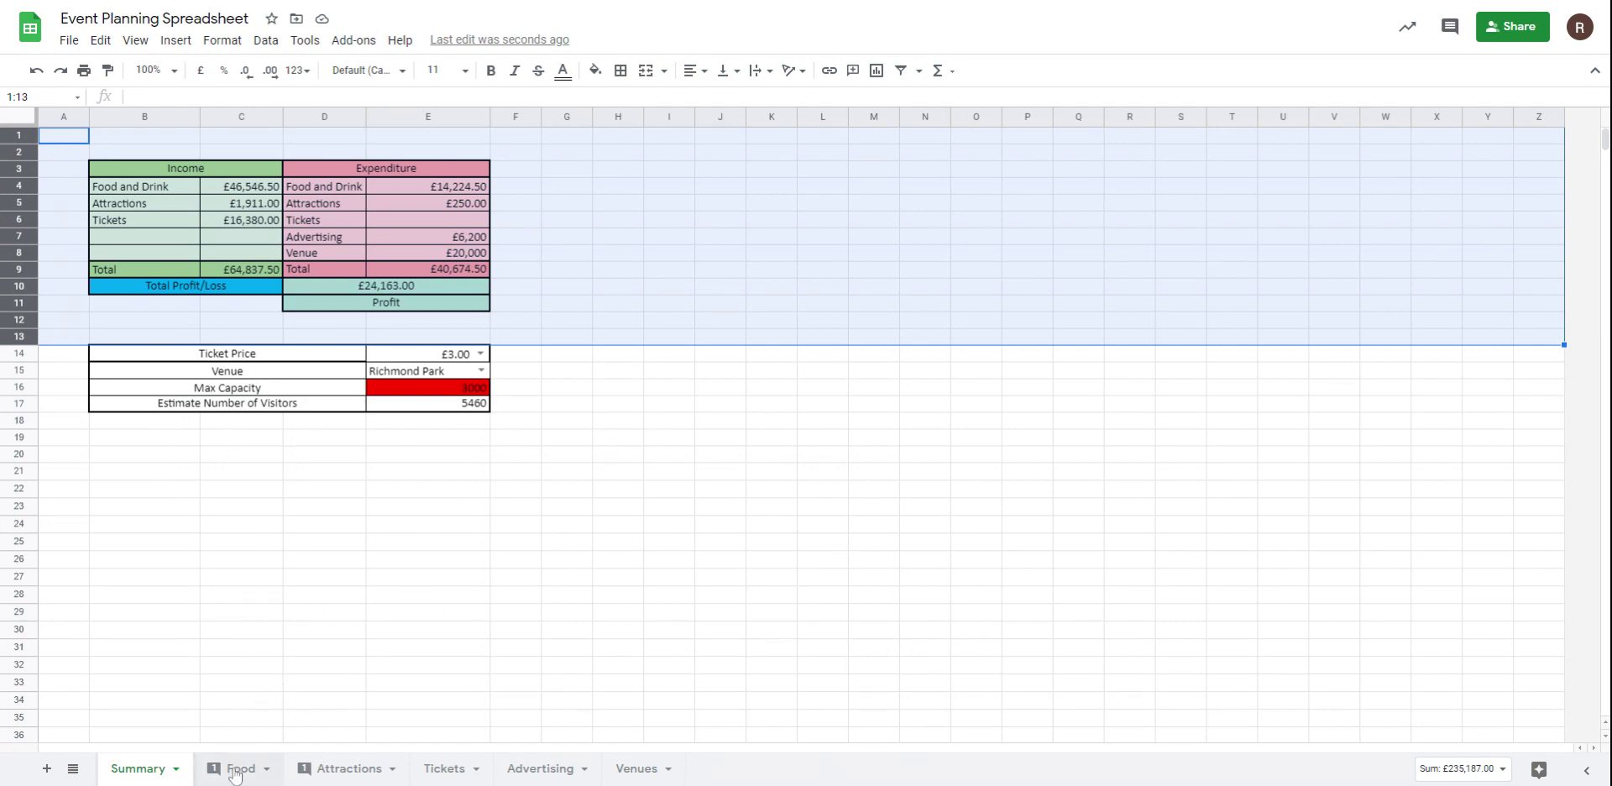
pyautogui.click(237, 769)
pyautogui.click(340, 769)
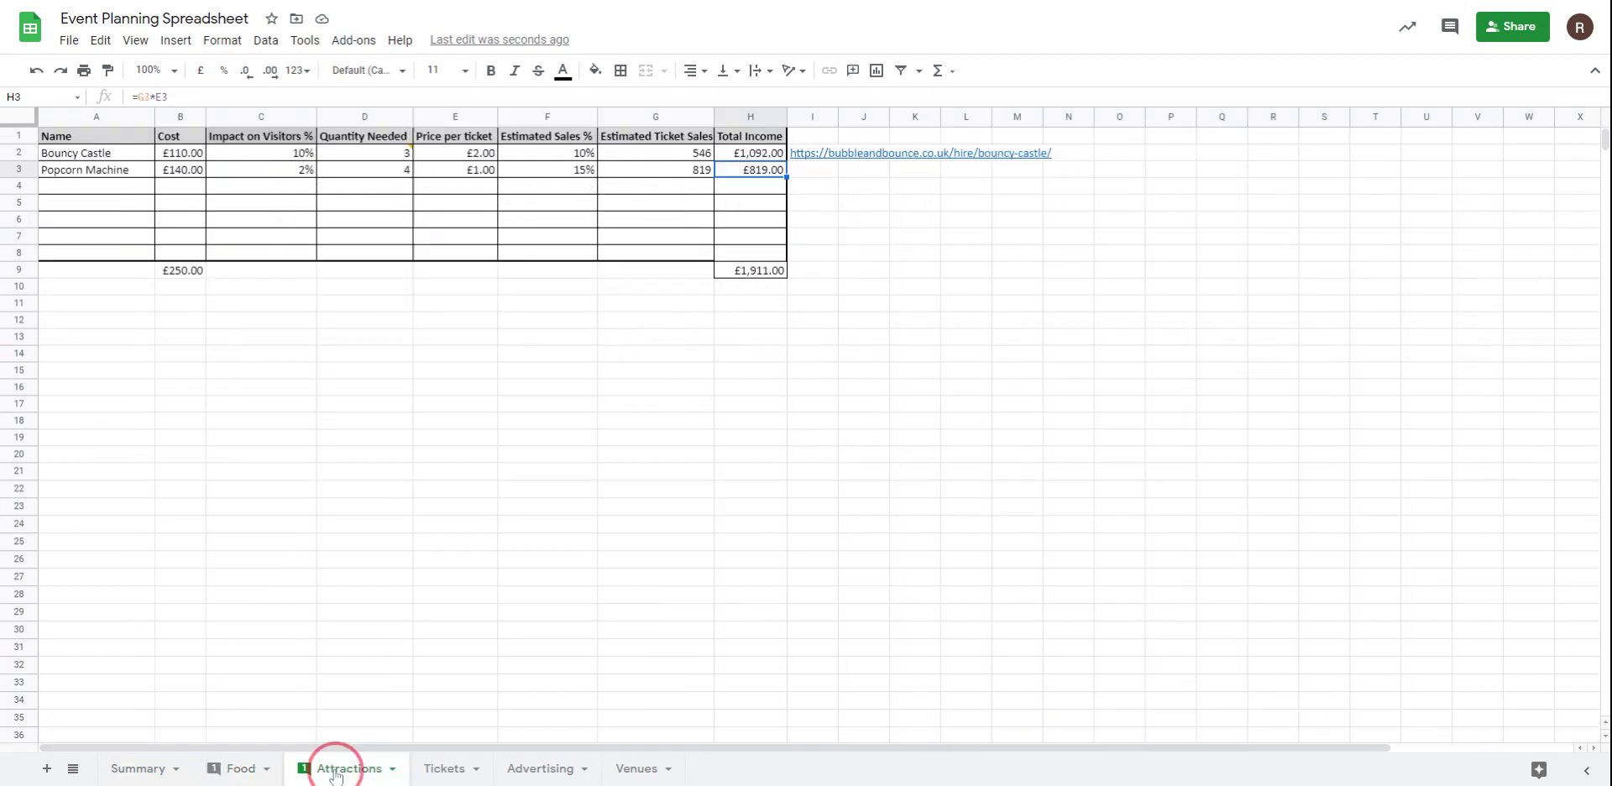
pyautogui.click(446, 769)
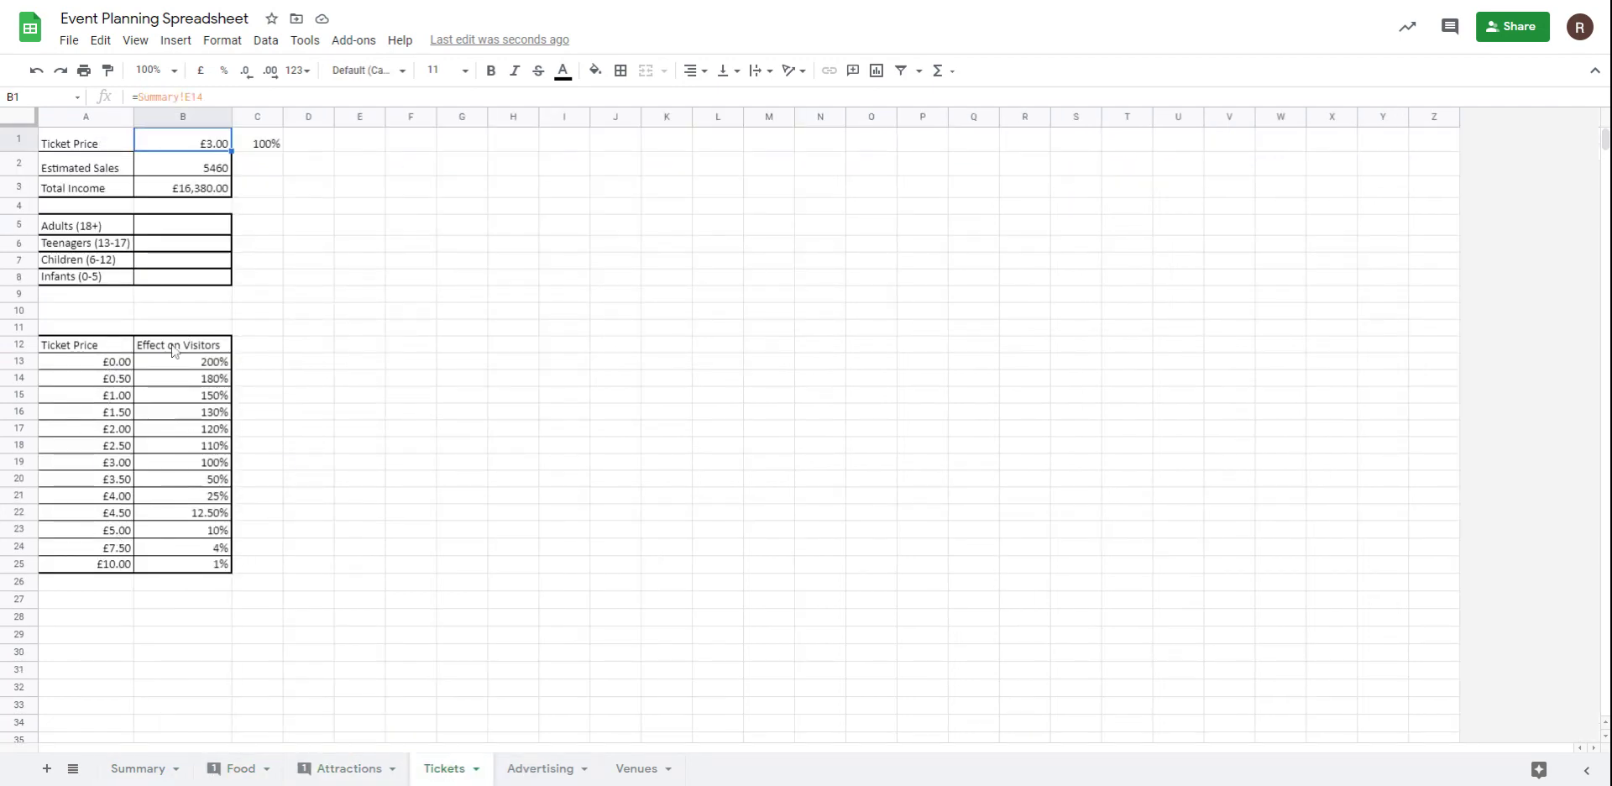
pyautogui.click(542, 769)
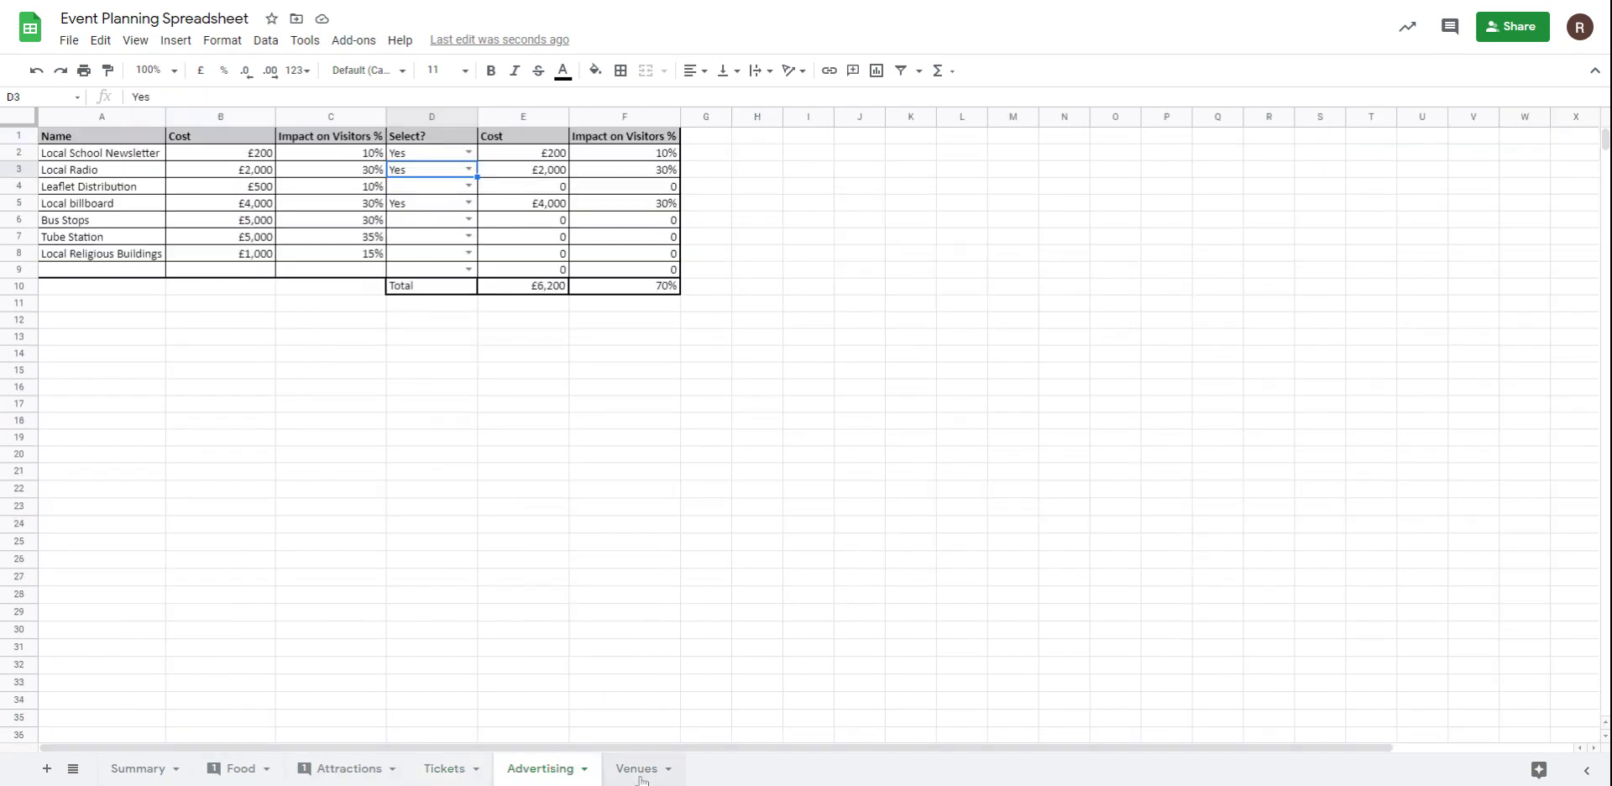
pyautogui.click(643, 771)
pyautogui.click(159, 770)
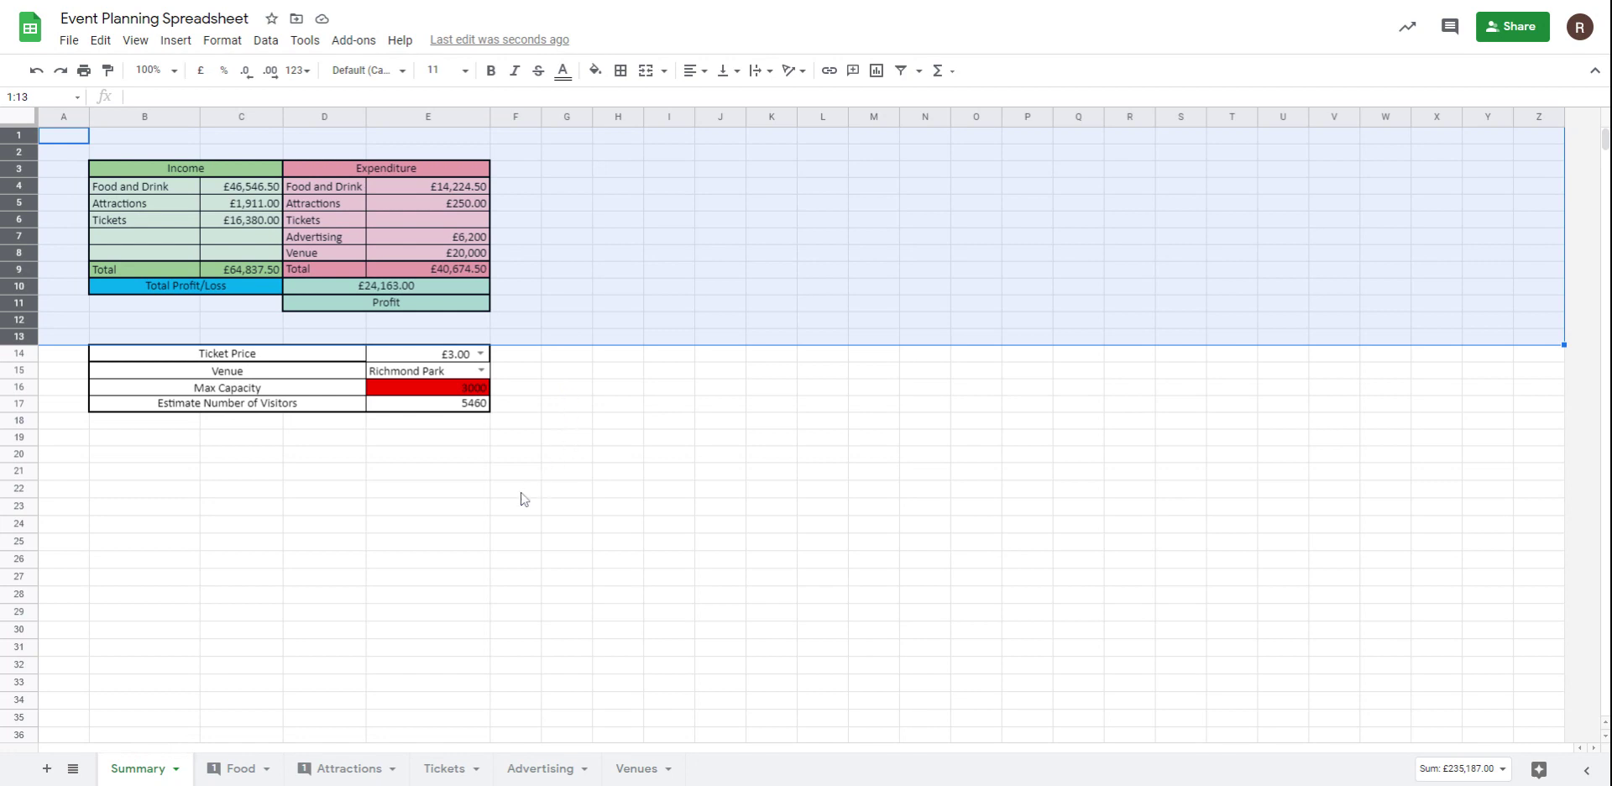
# Step: Insert six blank rows above the tables at the top of Summary
pyautogui.click(79, 154)
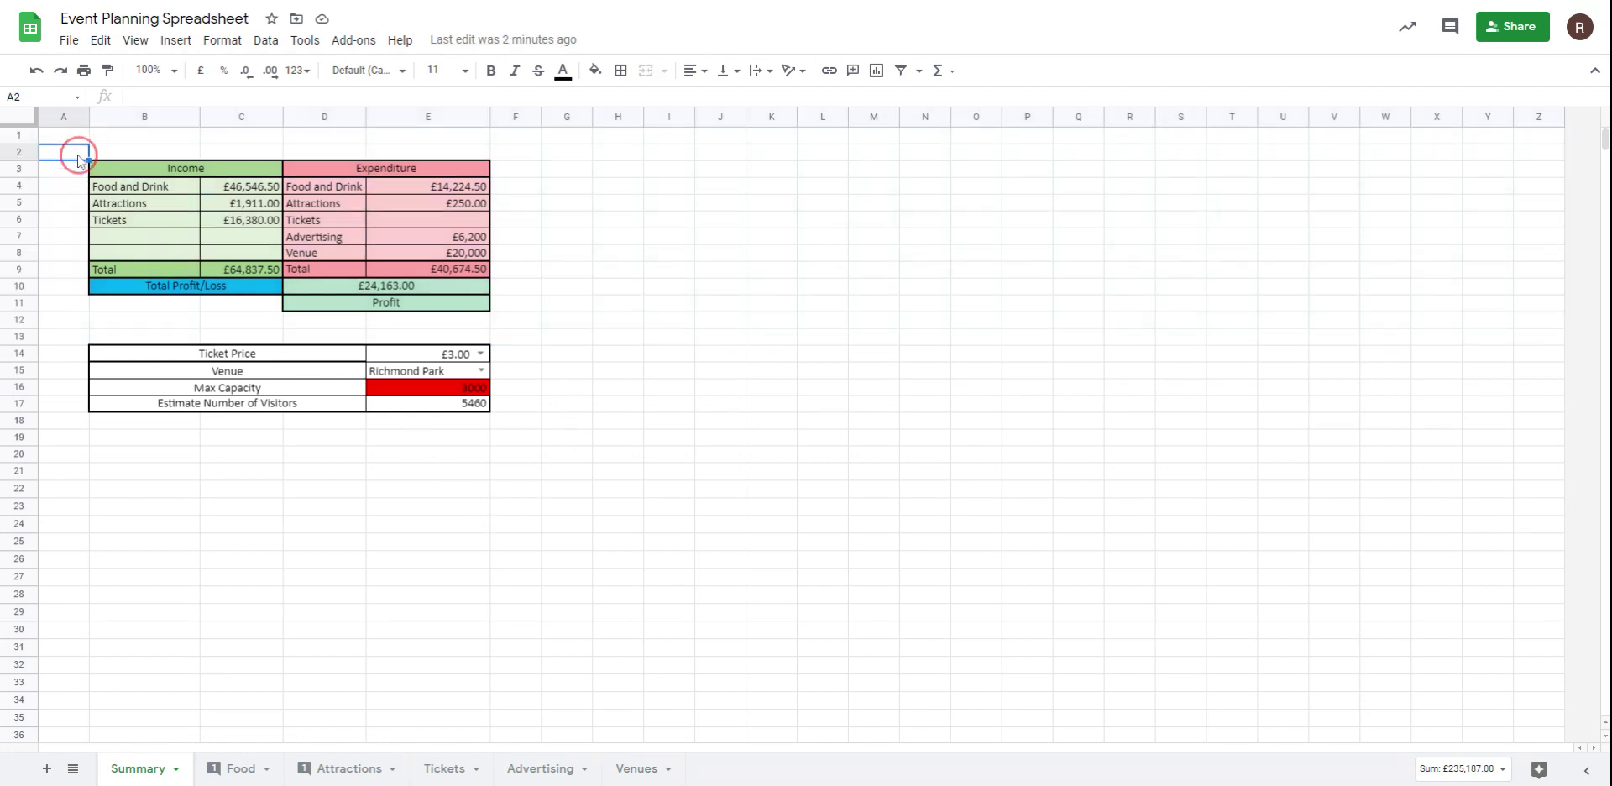
pyautogui.moveTo(25, 136); pyautogui.dragTo(27, 220)
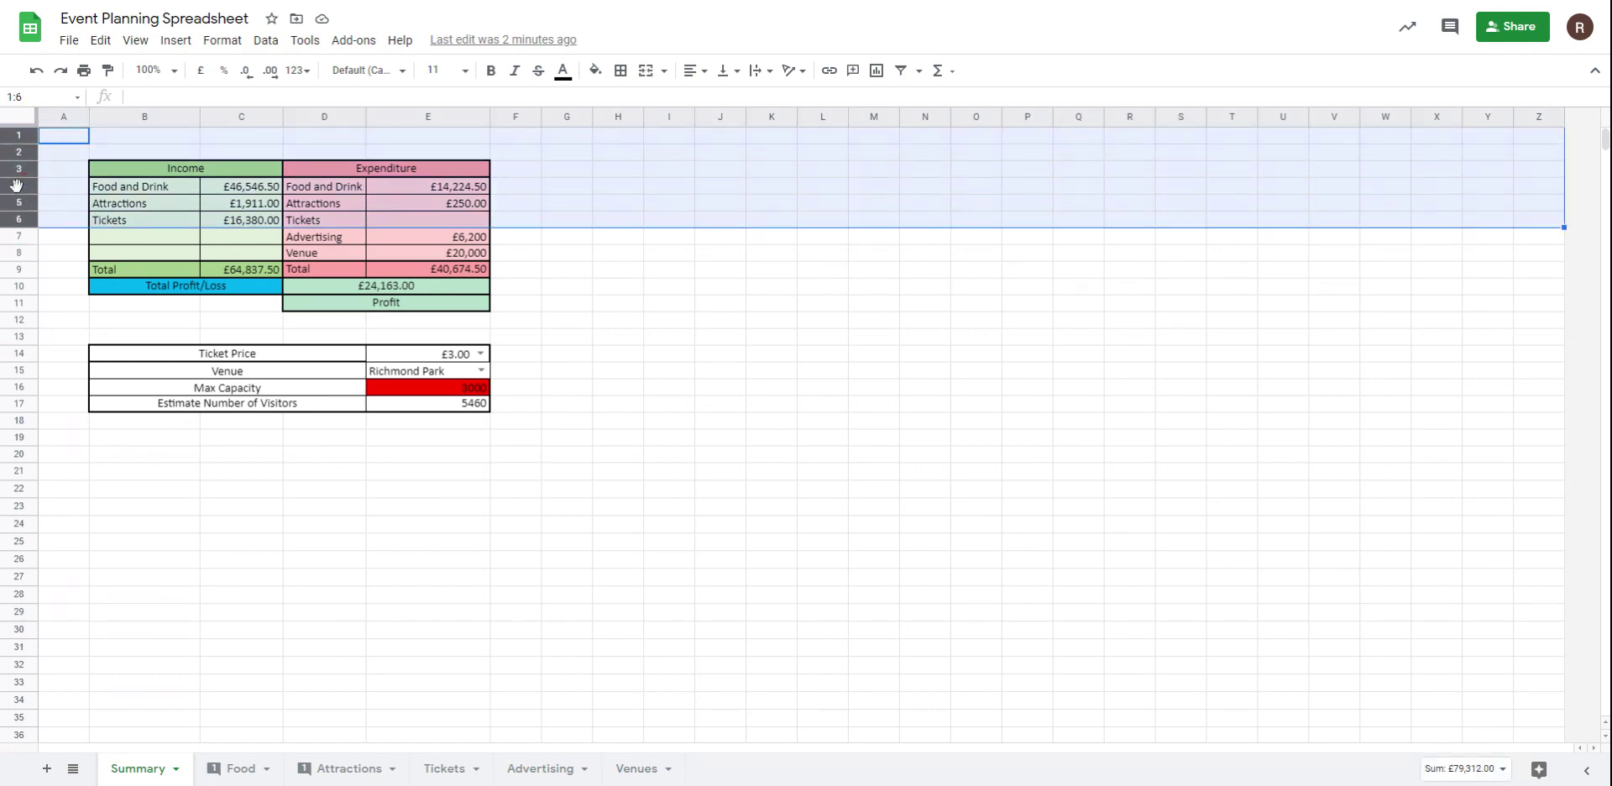
pyautogui.rightClick(20, 194)
pyautogui.click(124, 338)
pyautogui.click(729, 539)
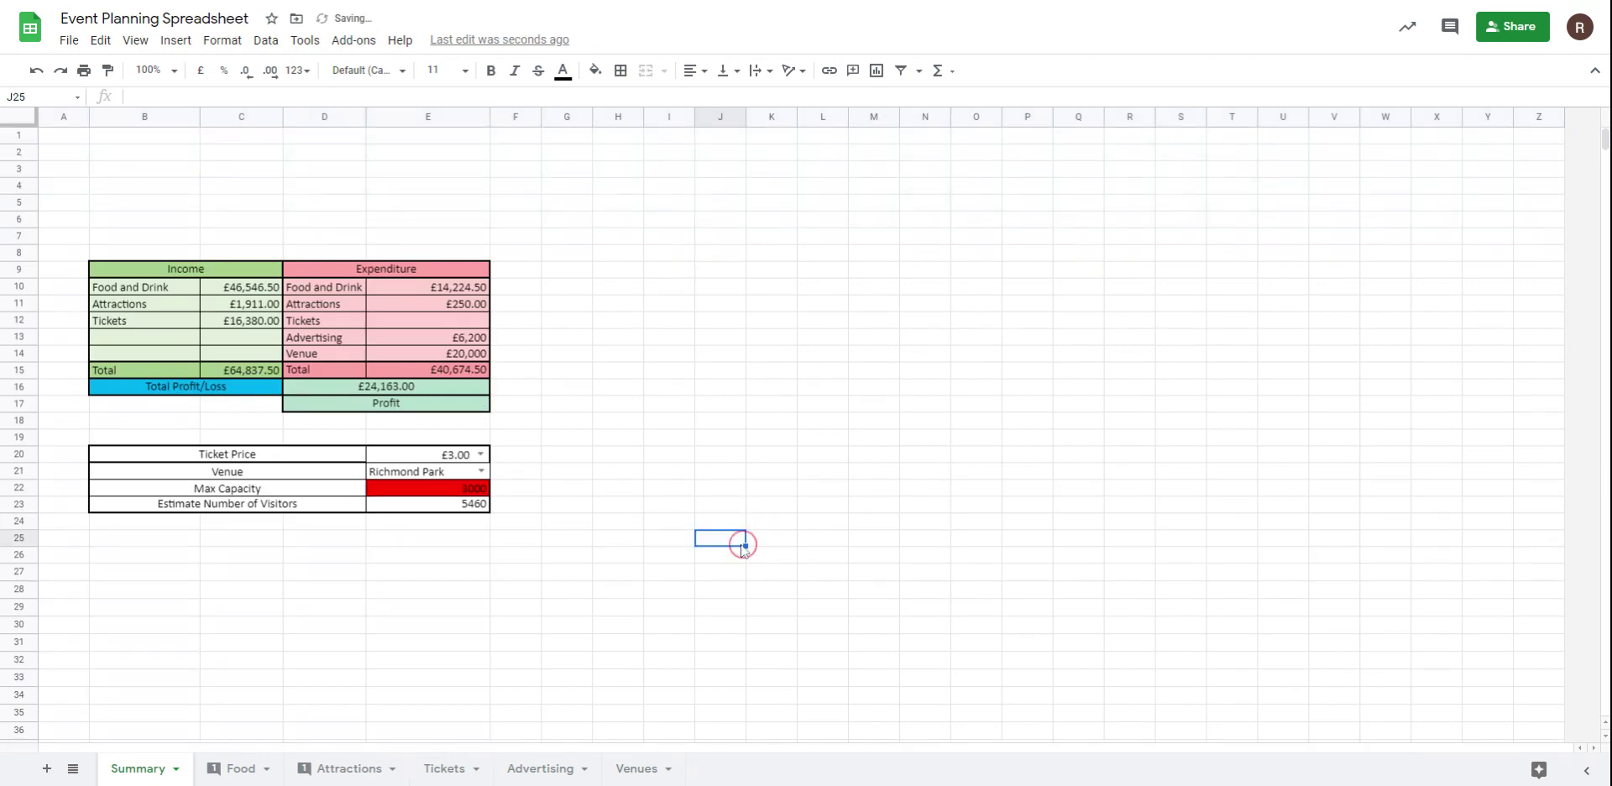
# Step: Enter Income in A2 and Expenditure in A3, and widen column A
pyautogui.click(74, 139)
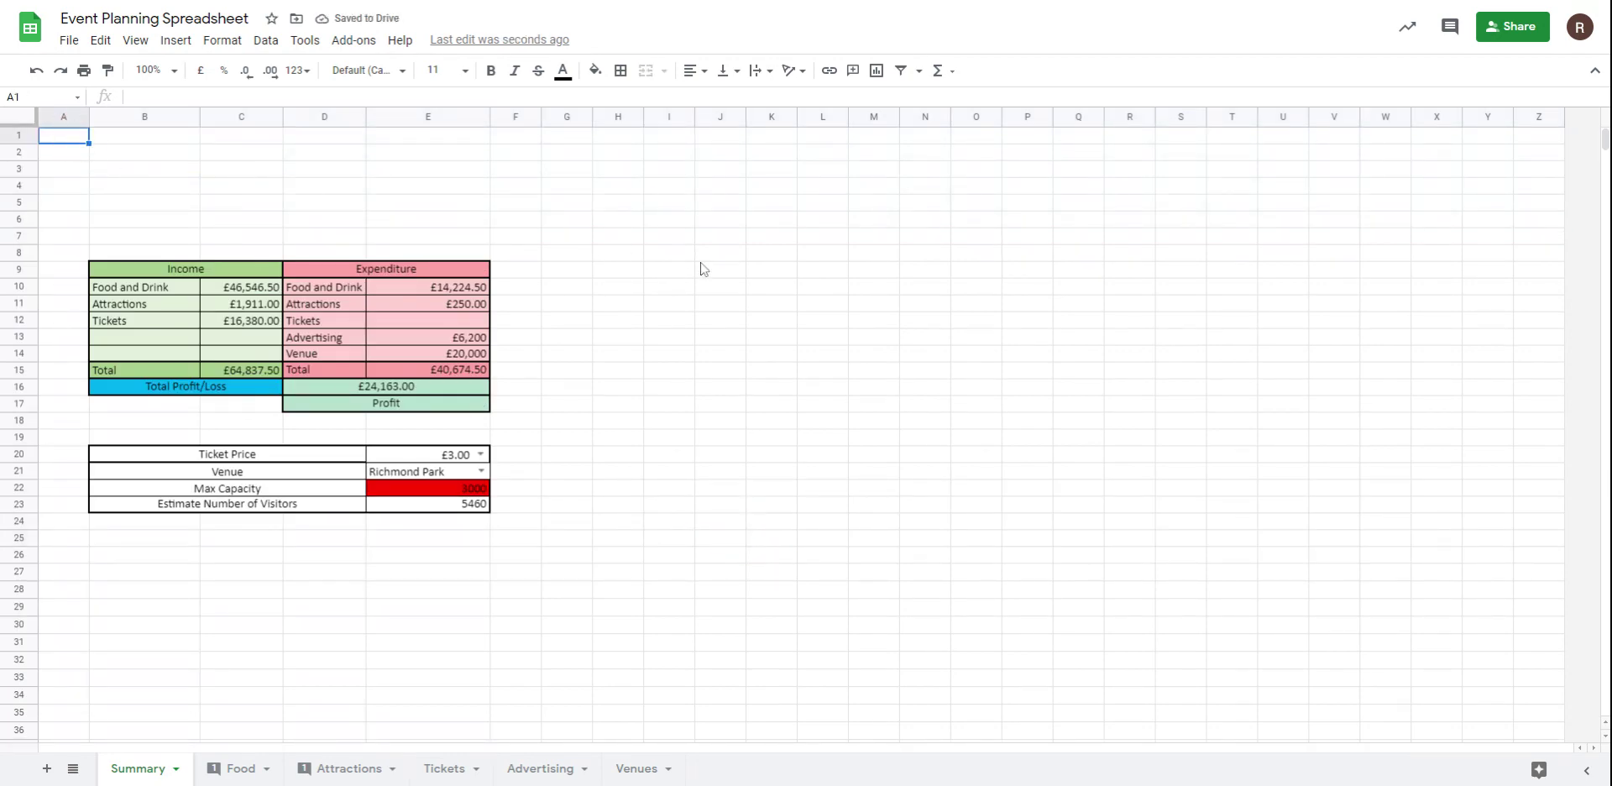
pyautogui.press('Down')
pyautogui.write('Income')
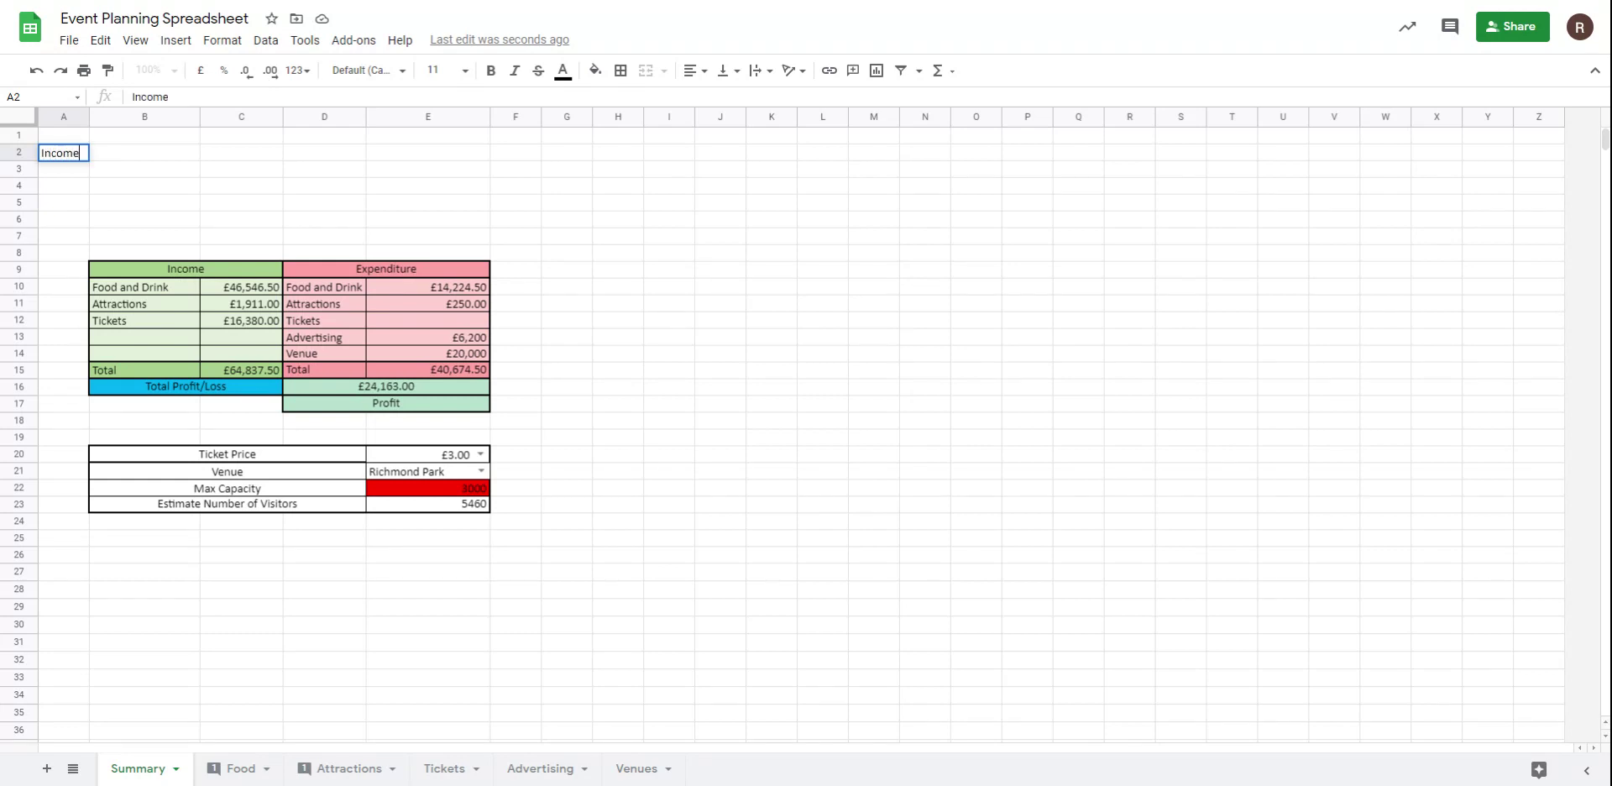
pyautogui.press('Return')
pyautogui.write('Expendi')
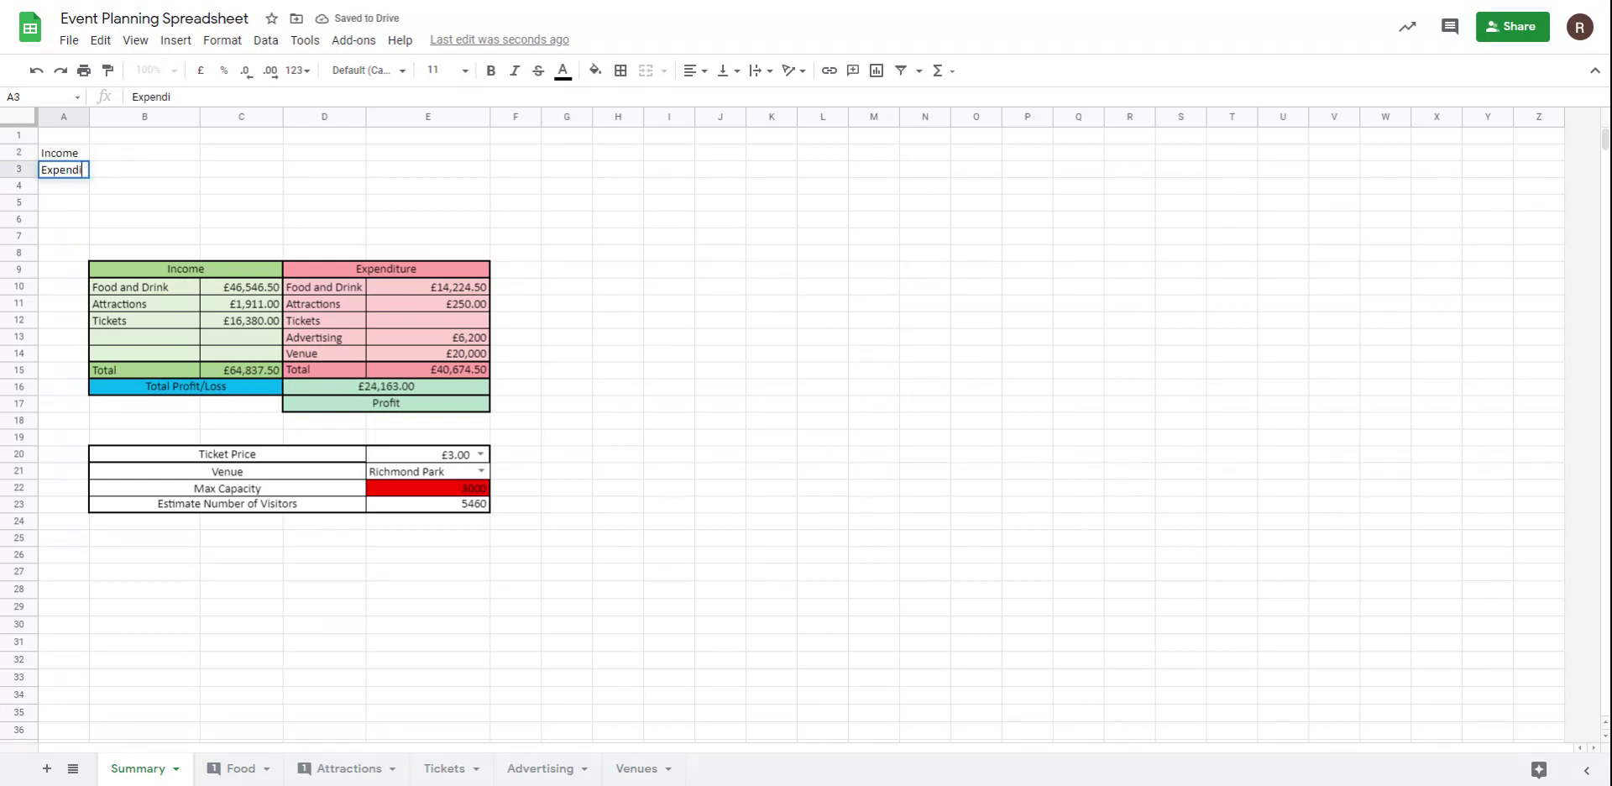
pyautogui.write('ture')
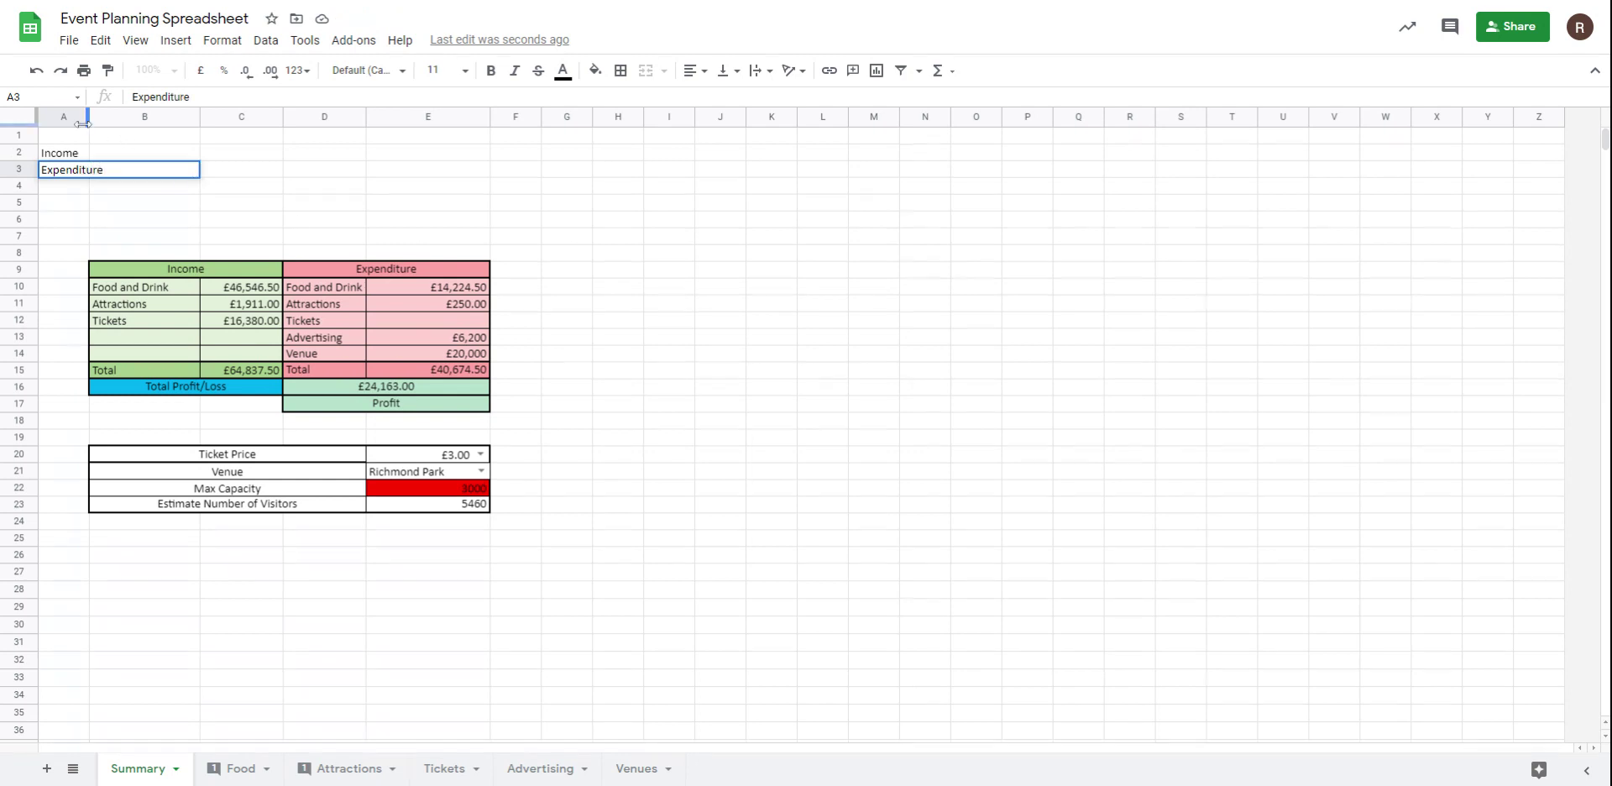
pyautogui.moveTo(88, 122); pyautogui.dragTo(82, 119)
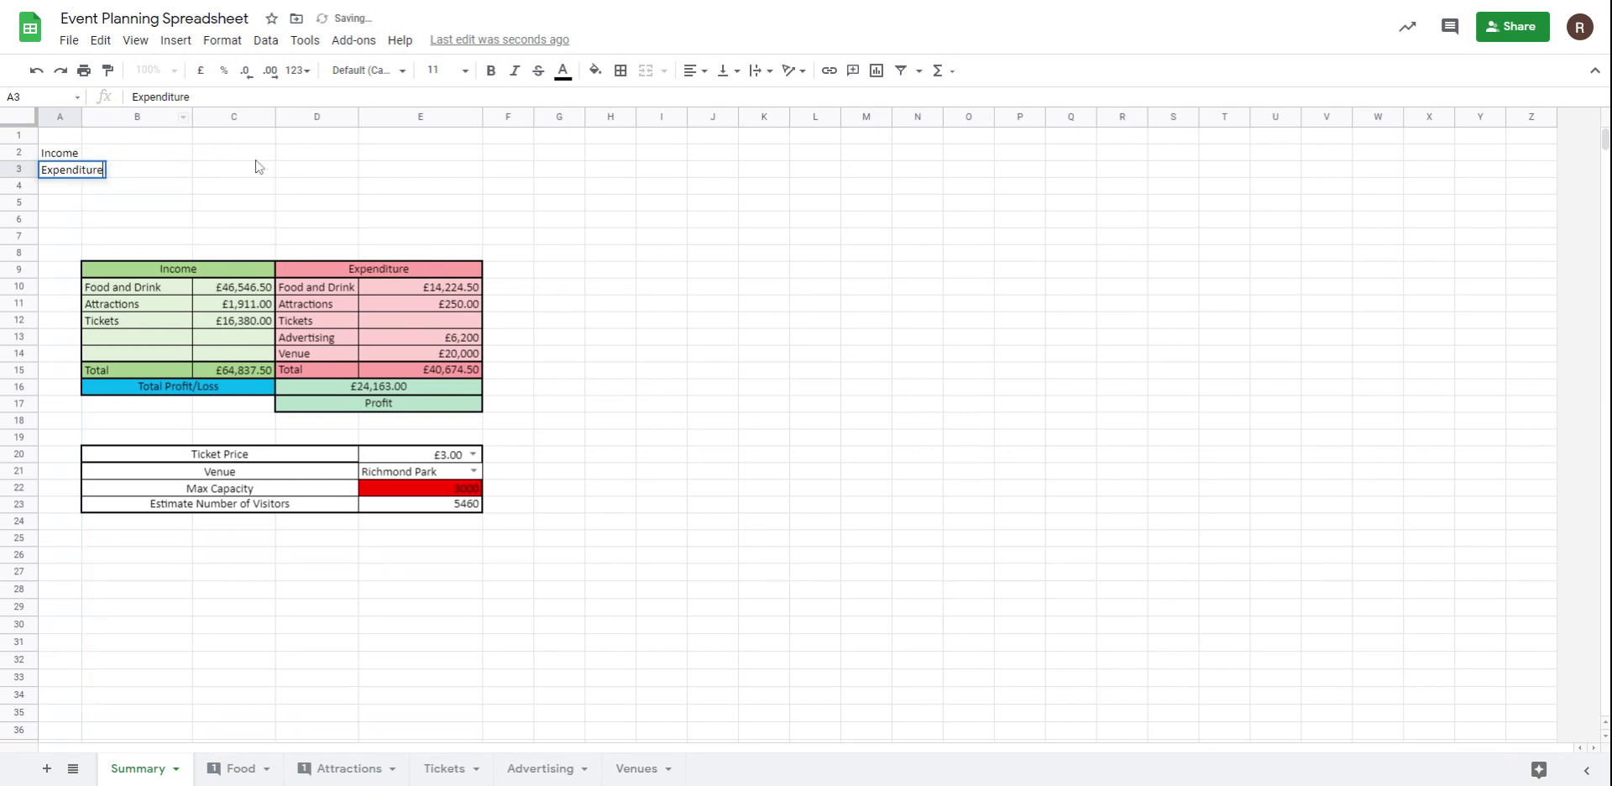
pyautogui.press('Return')
pyautogui.moveTo(81, 119); pyautogui.dragTo(105, 118)
pyautogui.click(235, 203)
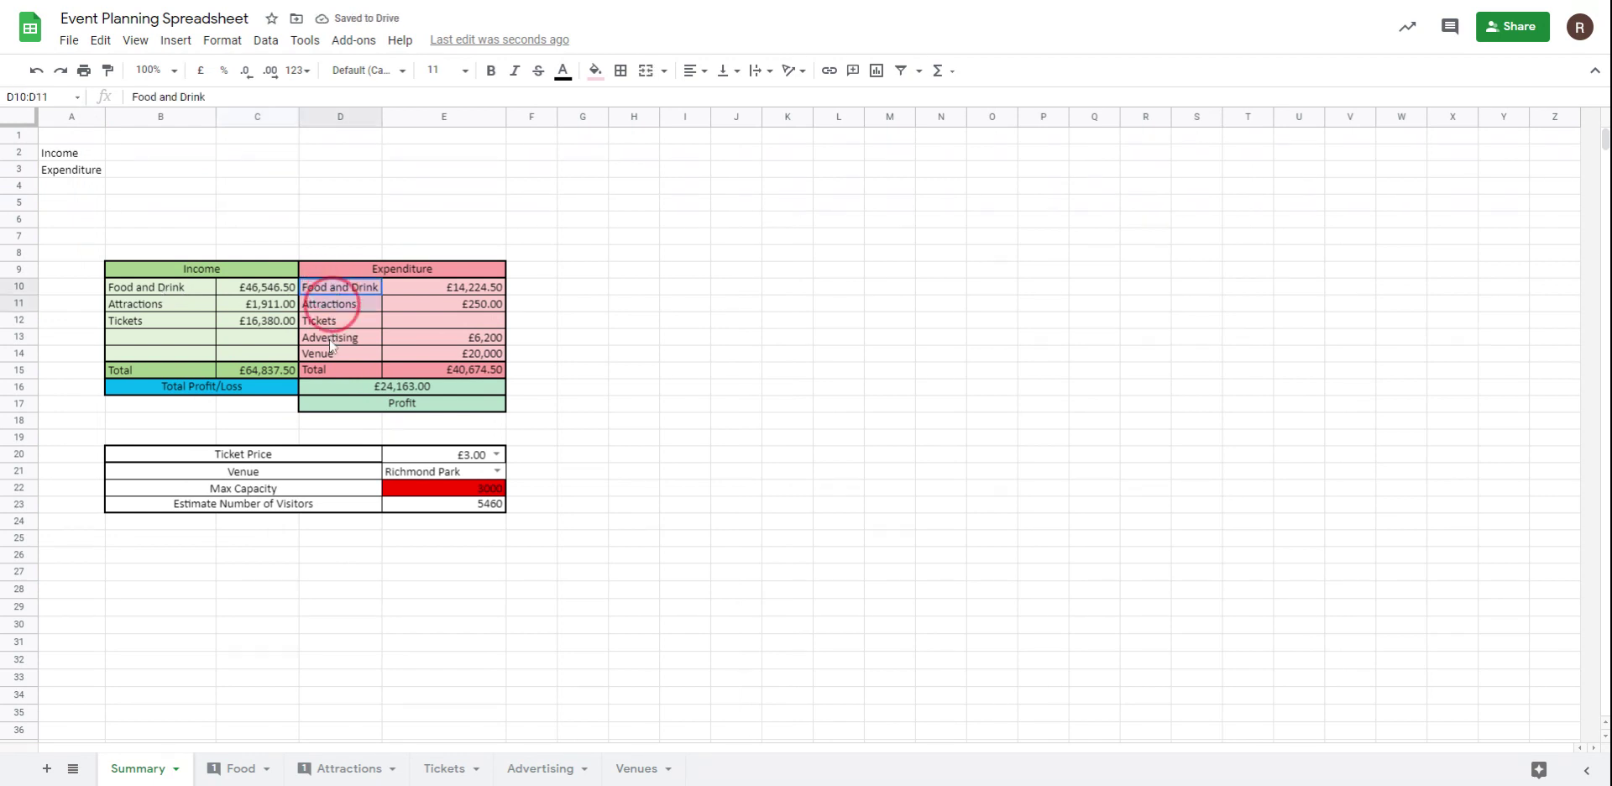
# Step: Copy the category names from D10:D14 and paste them transposed into B1:F1
pyautogui.moveTo(330, 349); pyautogui.dragTo(328, 351)
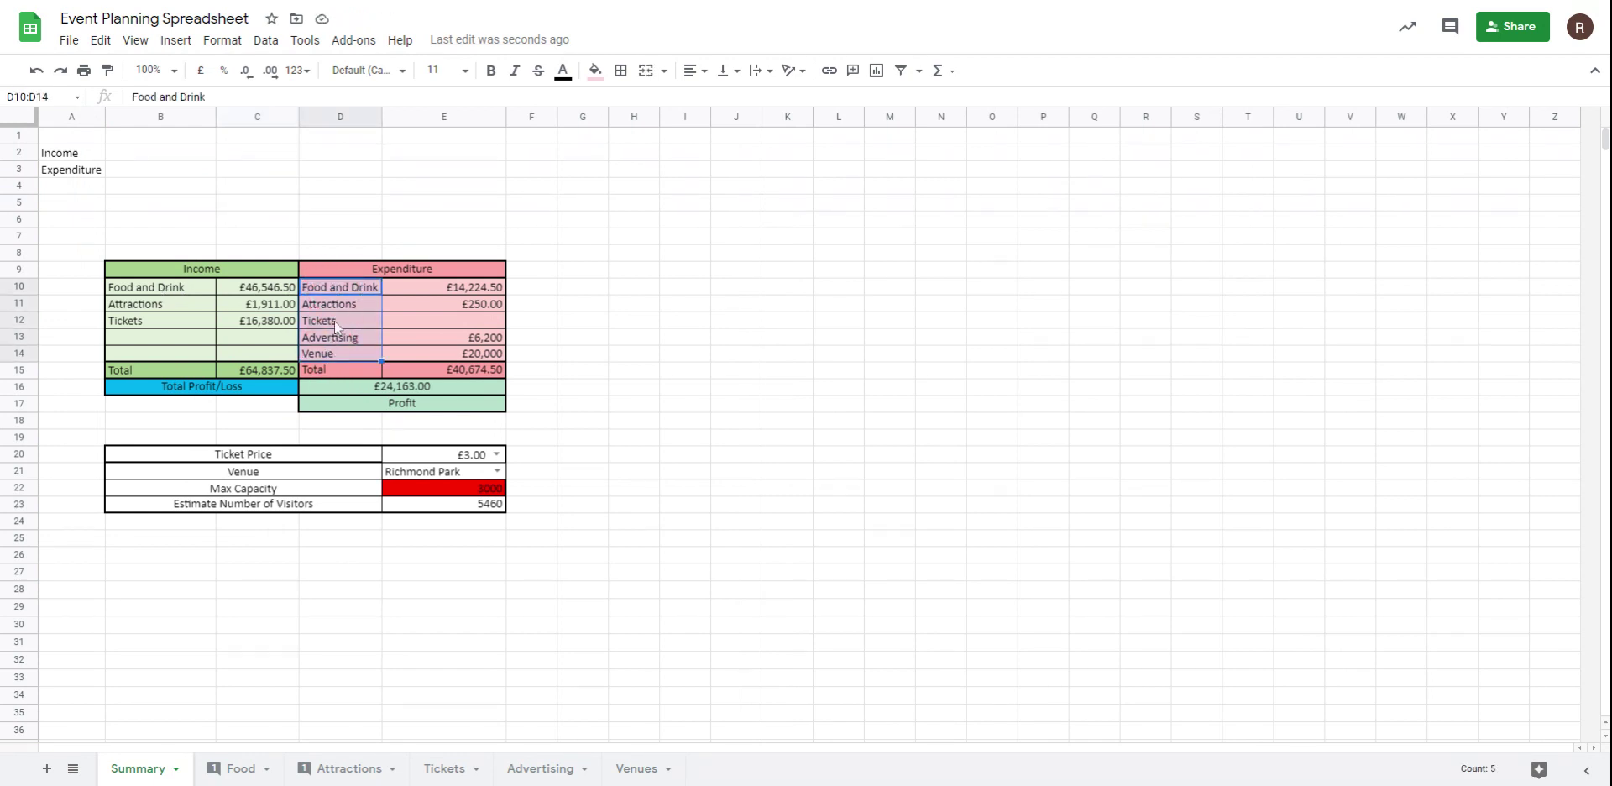
pyautogui.click(135, 137)
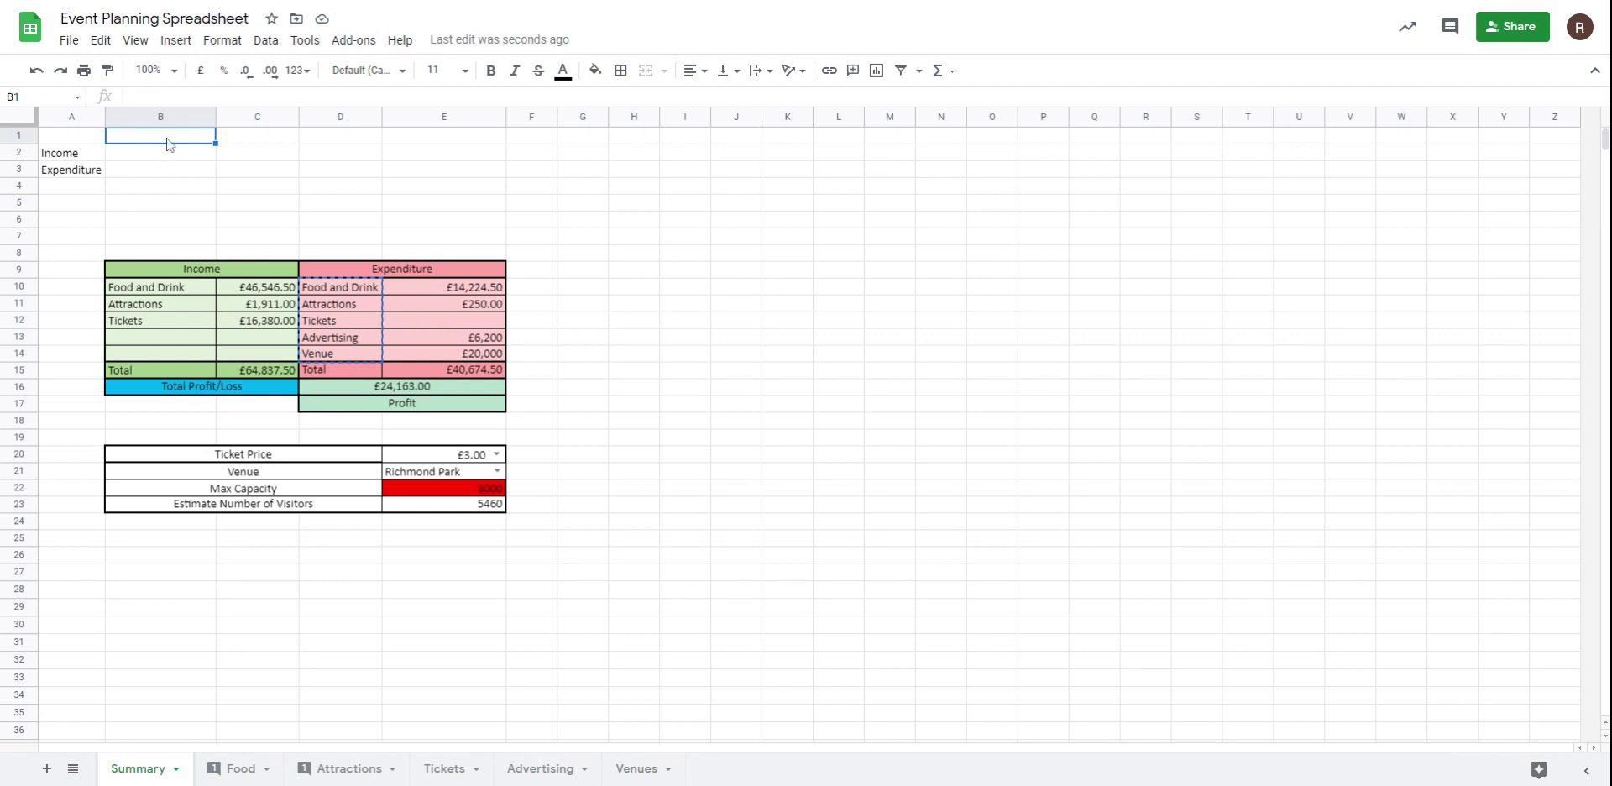
pyautogui.rightClick(168, 144)
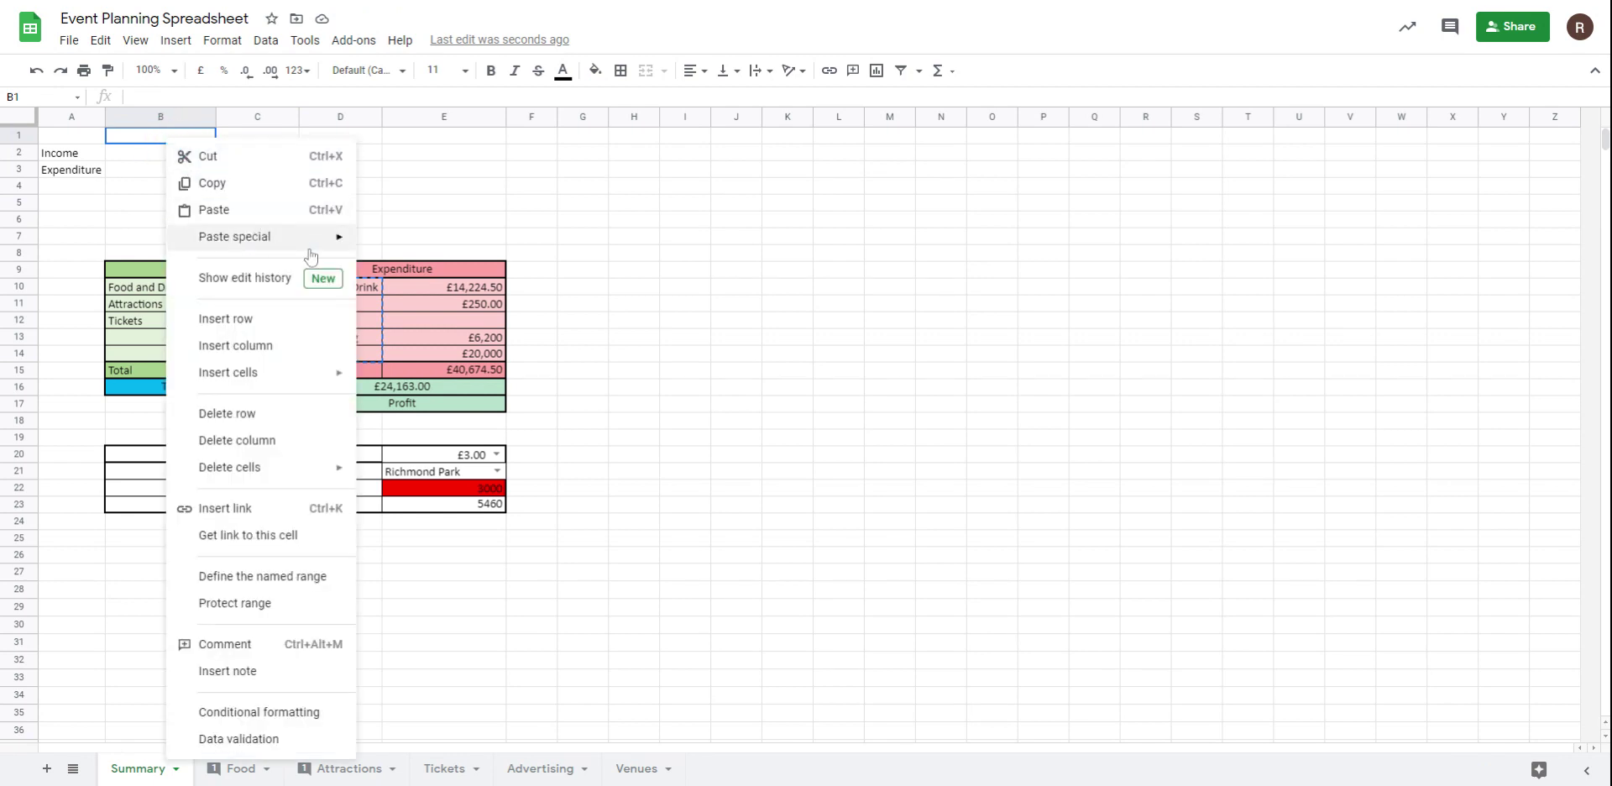
pyautogui.moveTo(307, 239)
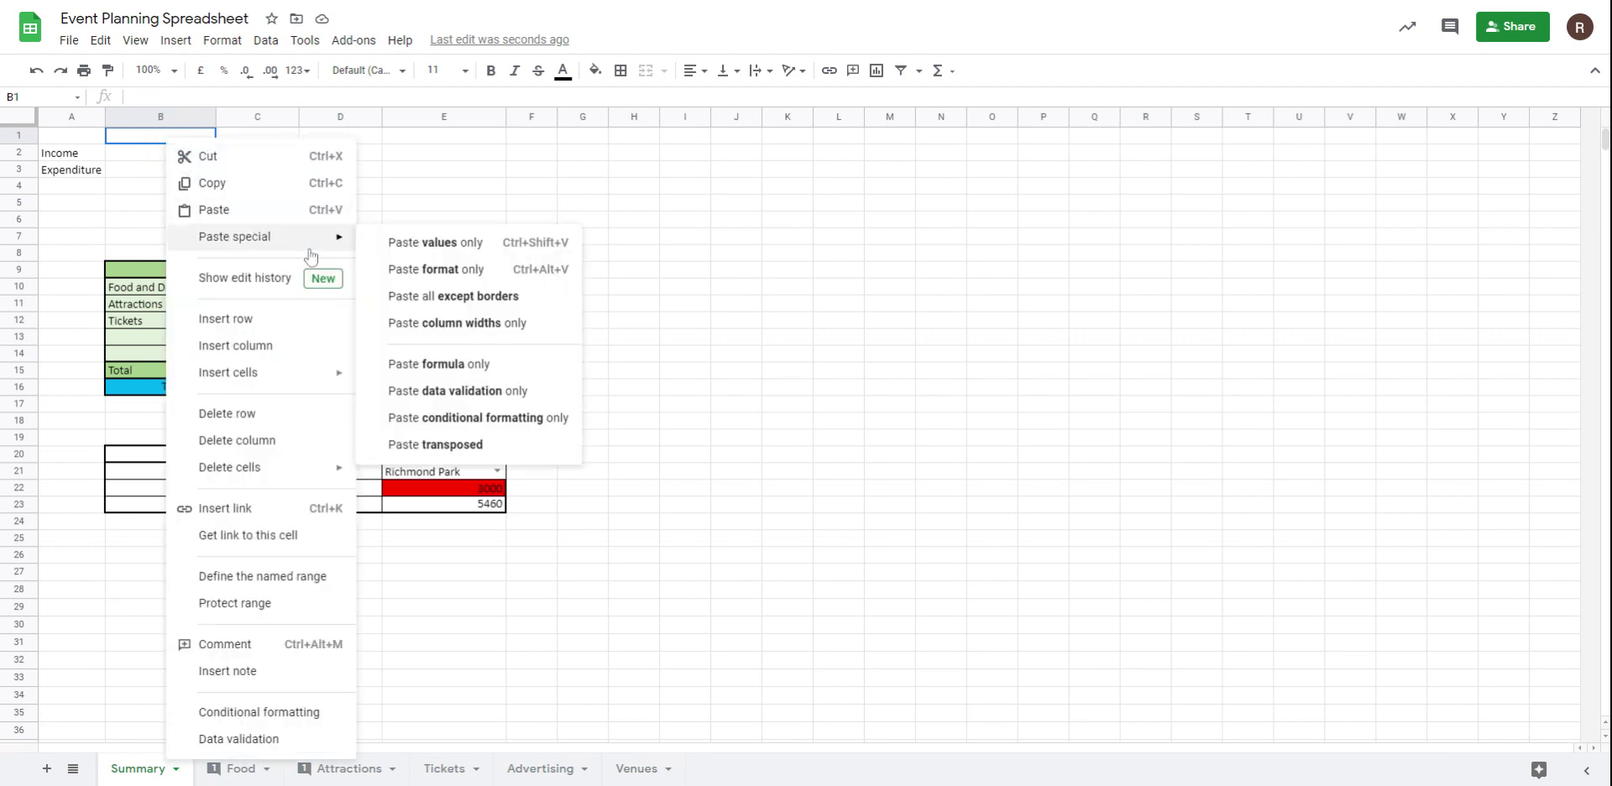
pyautogui.click(412, 446)
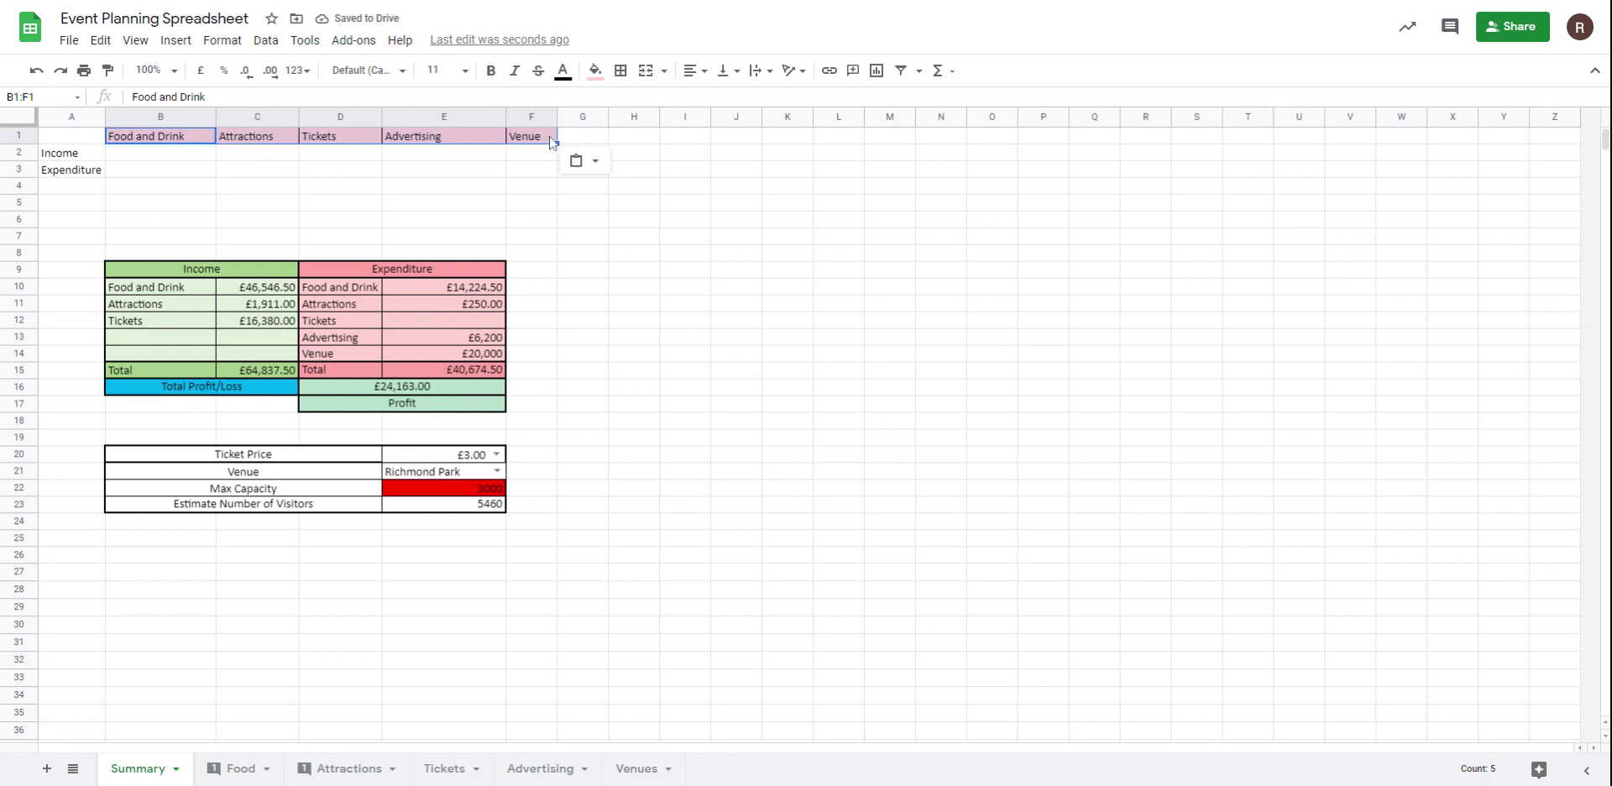
pyautogui.click(416, 191)
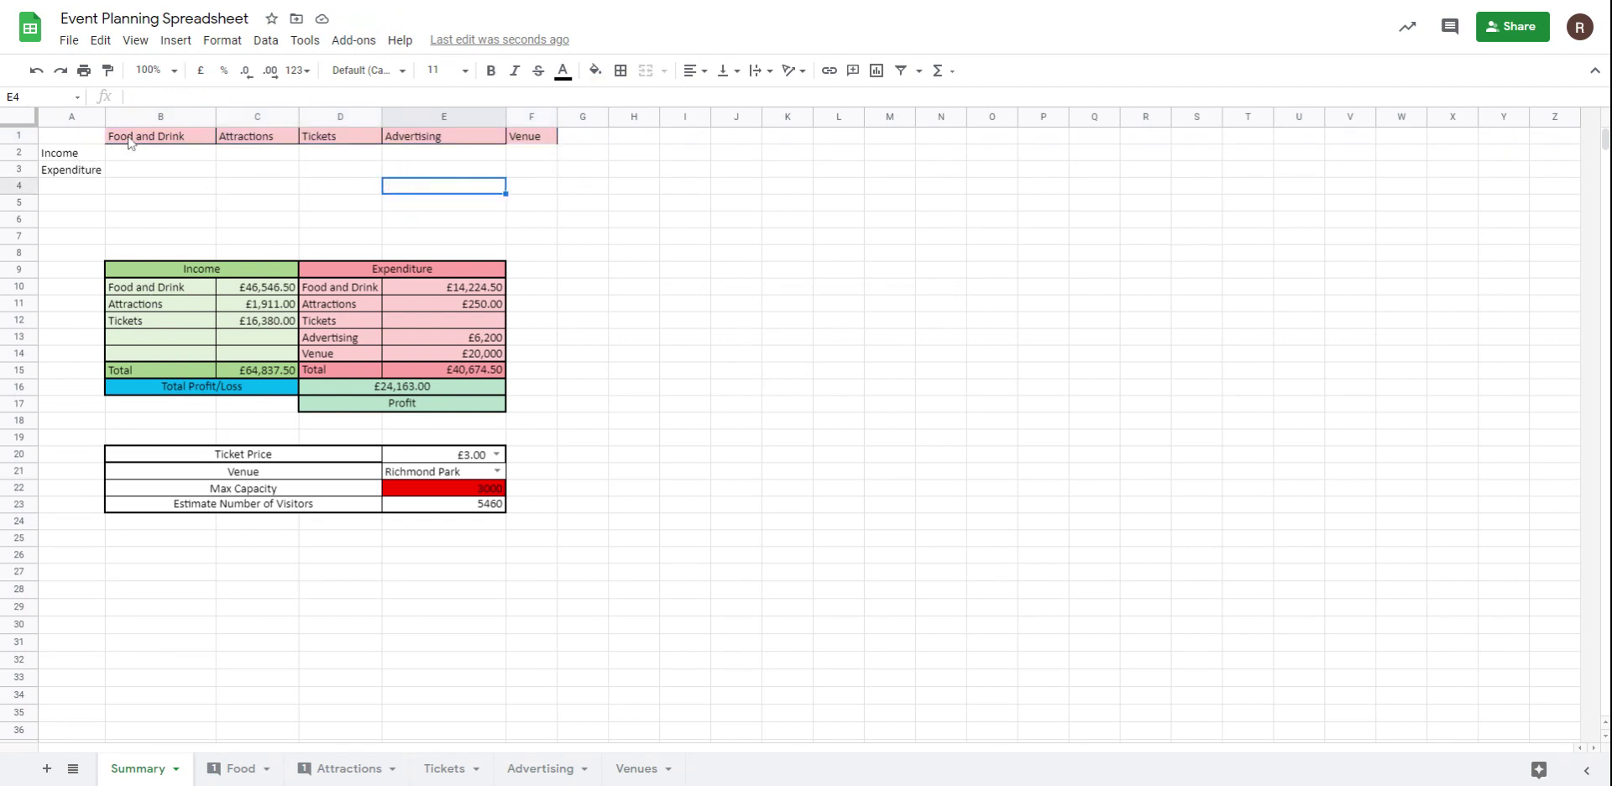
pyautogui.moveTo(129, 143); pyautogui.dragTo(526, 134)
pyautogui.click(608, 159)
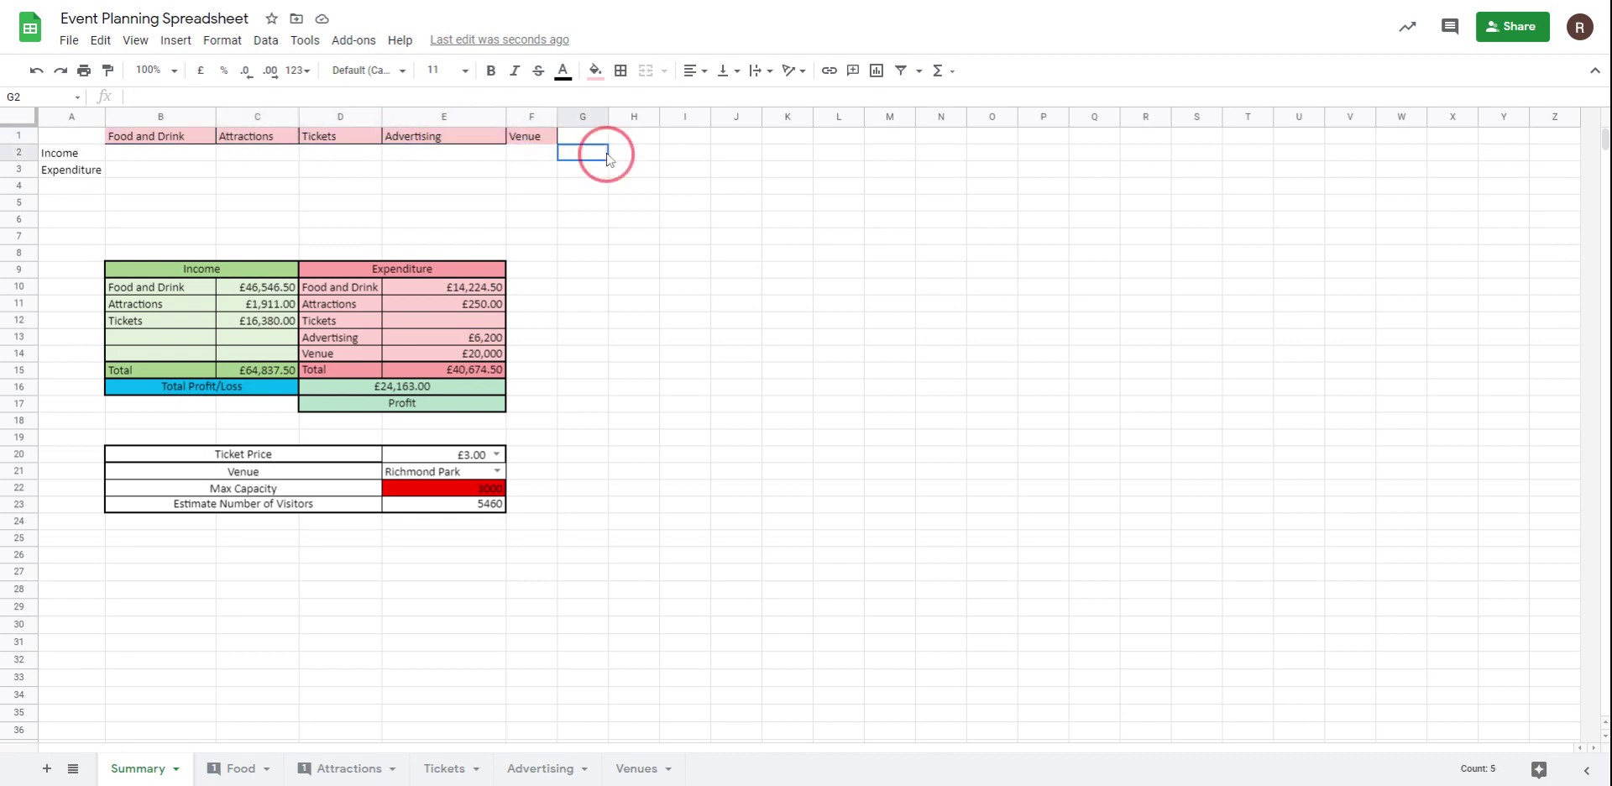
# Step: Enter the headers Total in G1 and Total Profit/Loss in I1
pyautogui.click(579, 139)
pyautogui.write('Total')
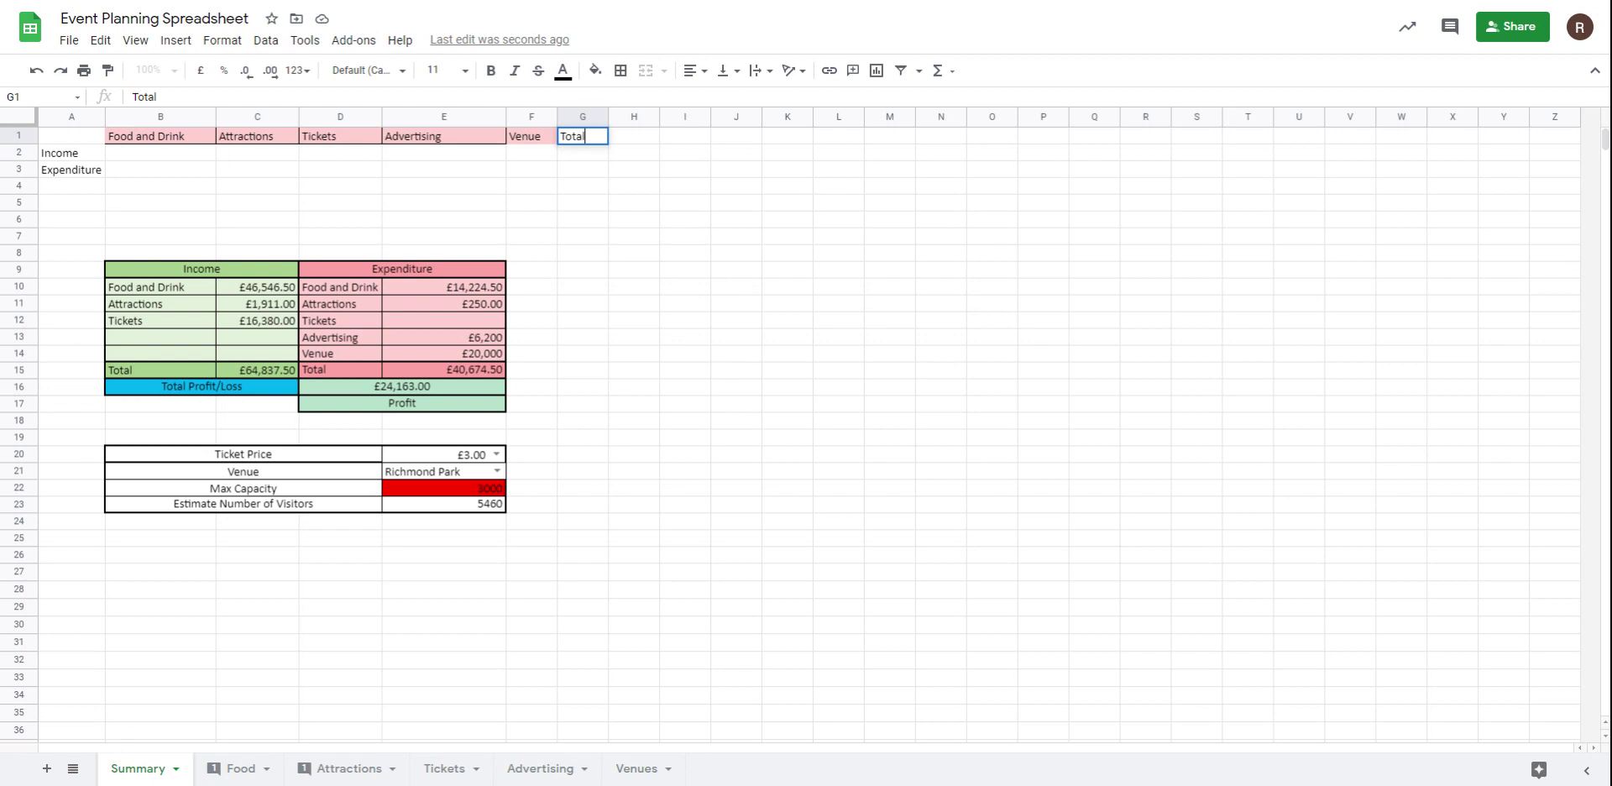
pyautogui.press('Tab')
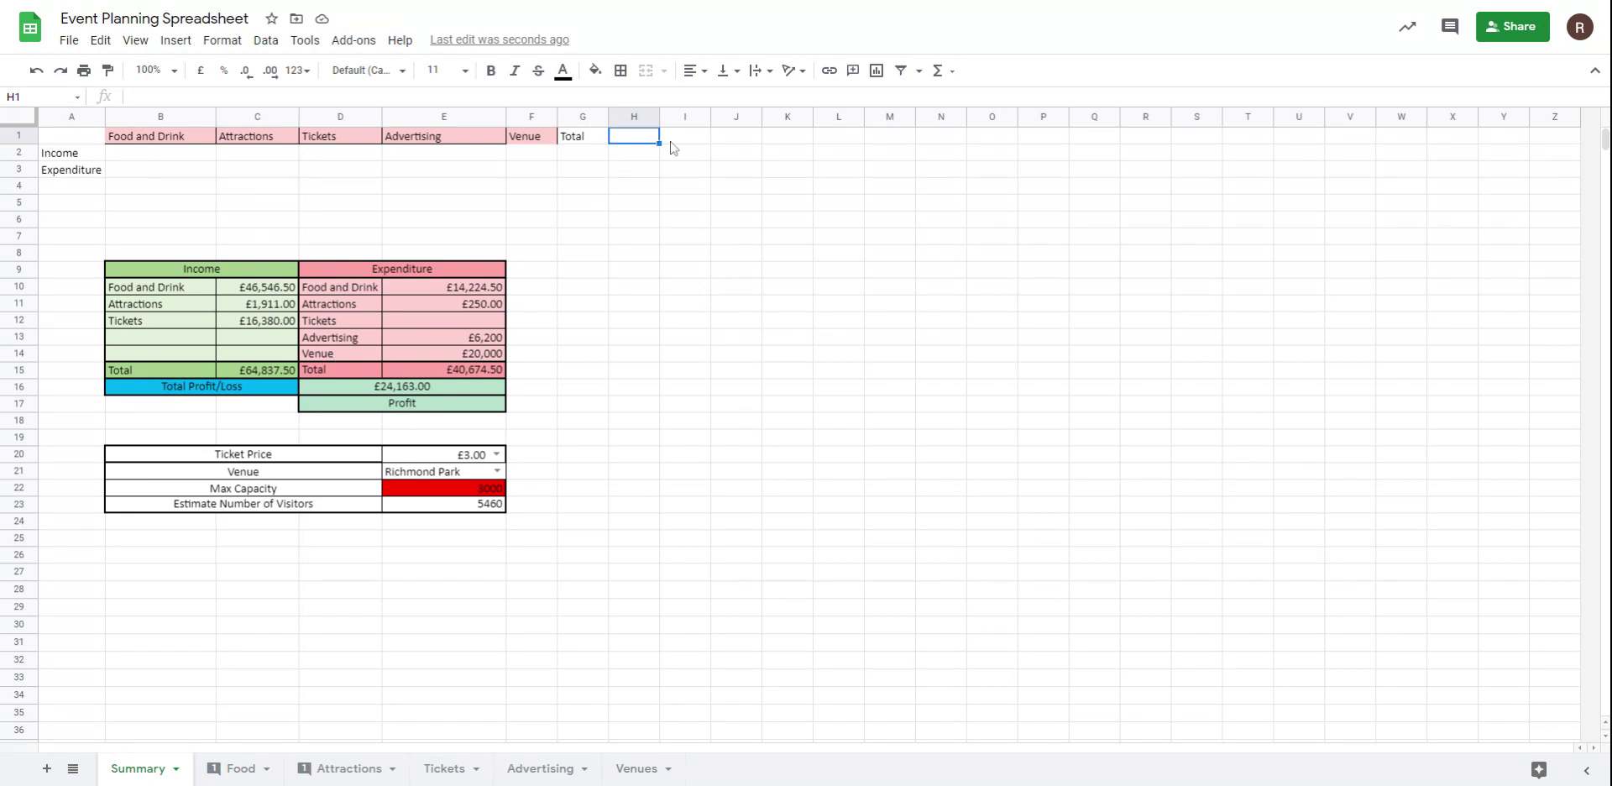
pyautogui.click(674, 141)
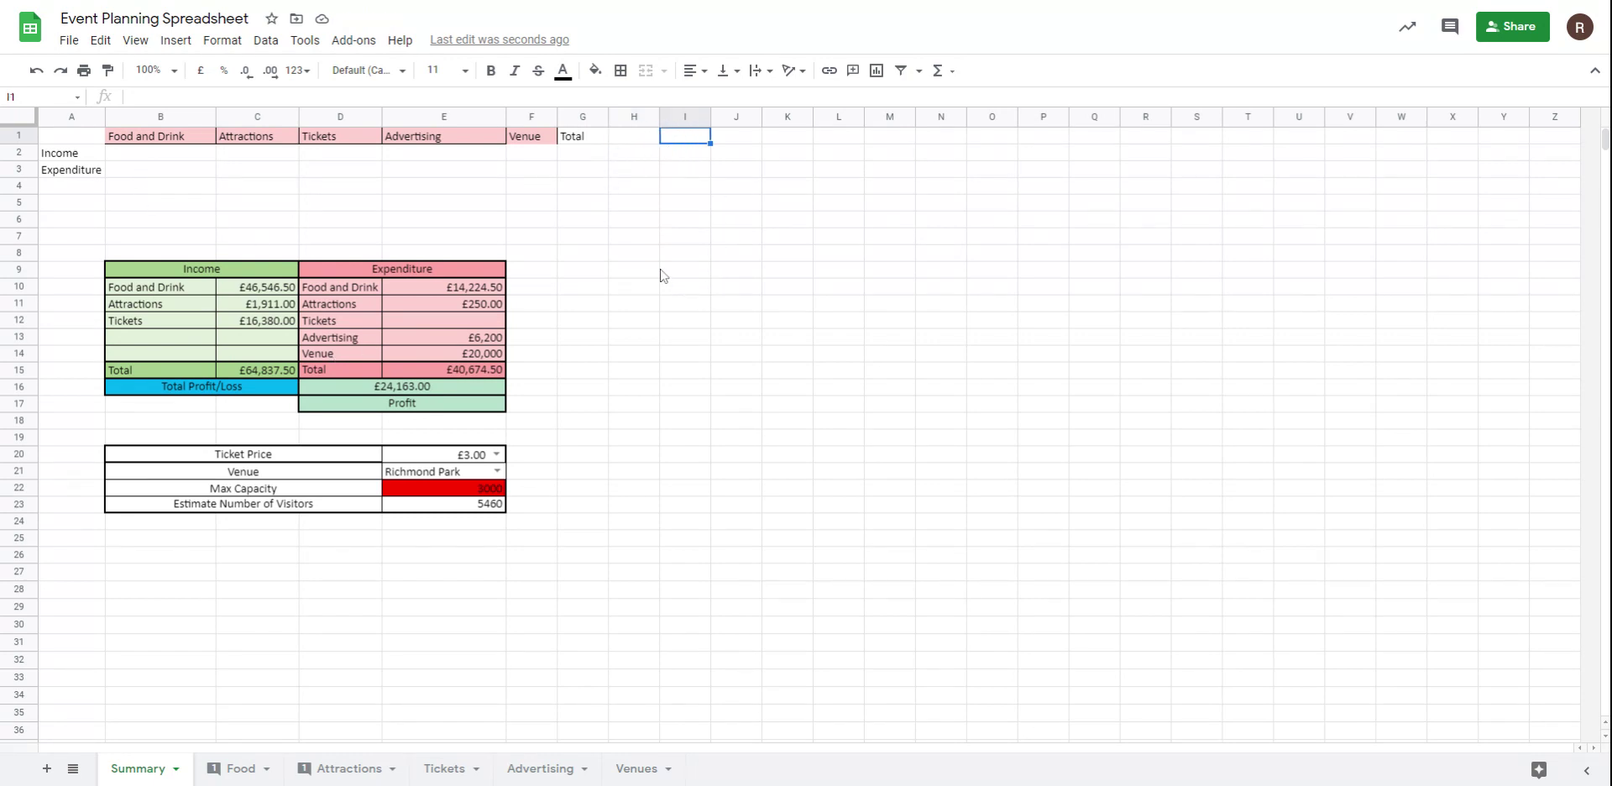
pyautogui.write('Total Profit/Loss')
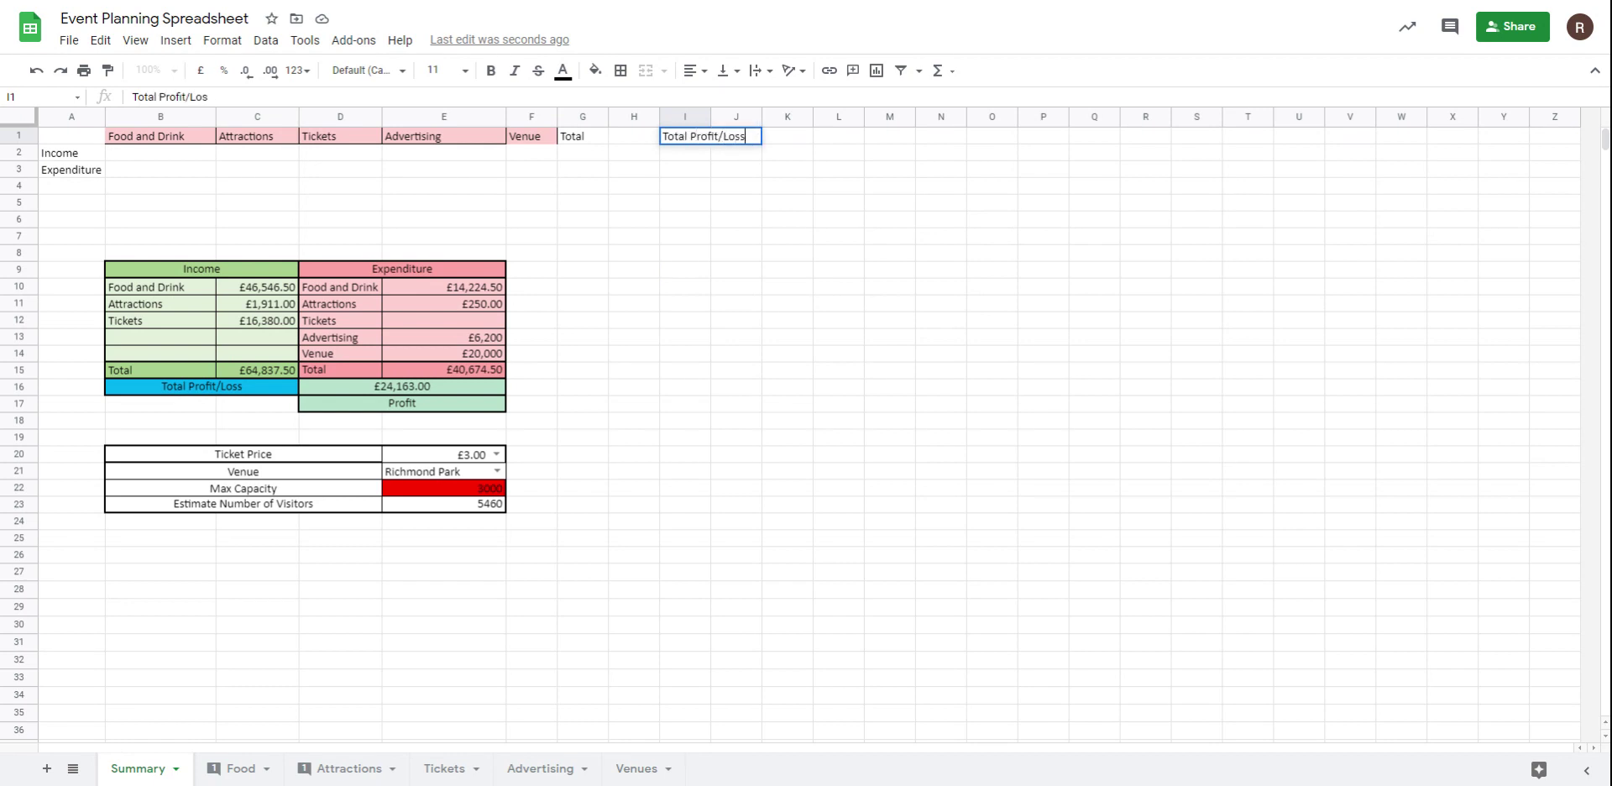
pyautogui.press('Return')
# Step: Widen column I to fit the Total Profit/Loss header
pyautogui.click(736, 135)
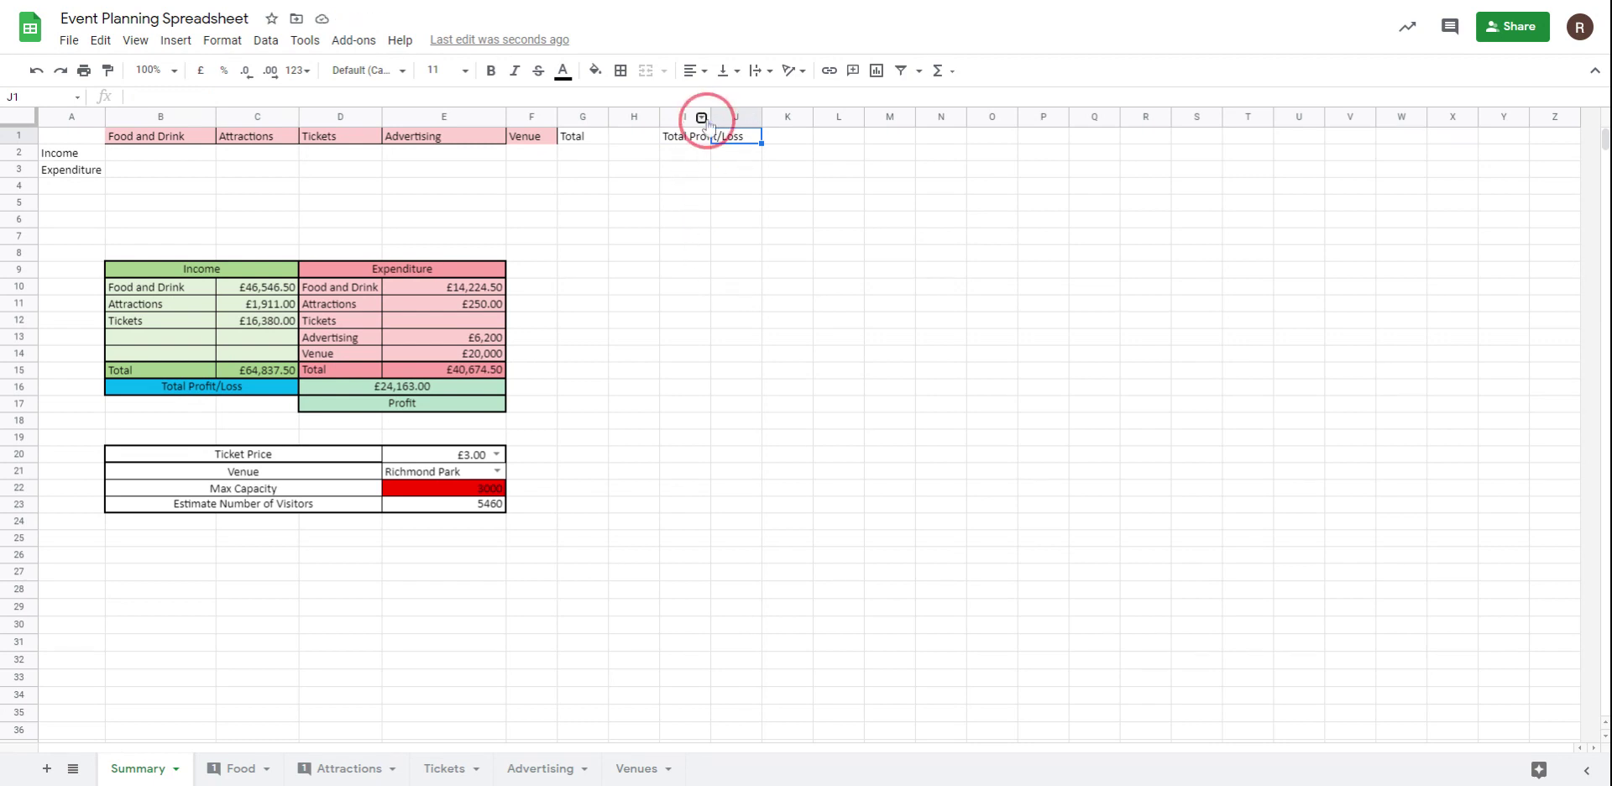
pyautogui.rightClick(695, 117)
pyautogui.click(684, 204)
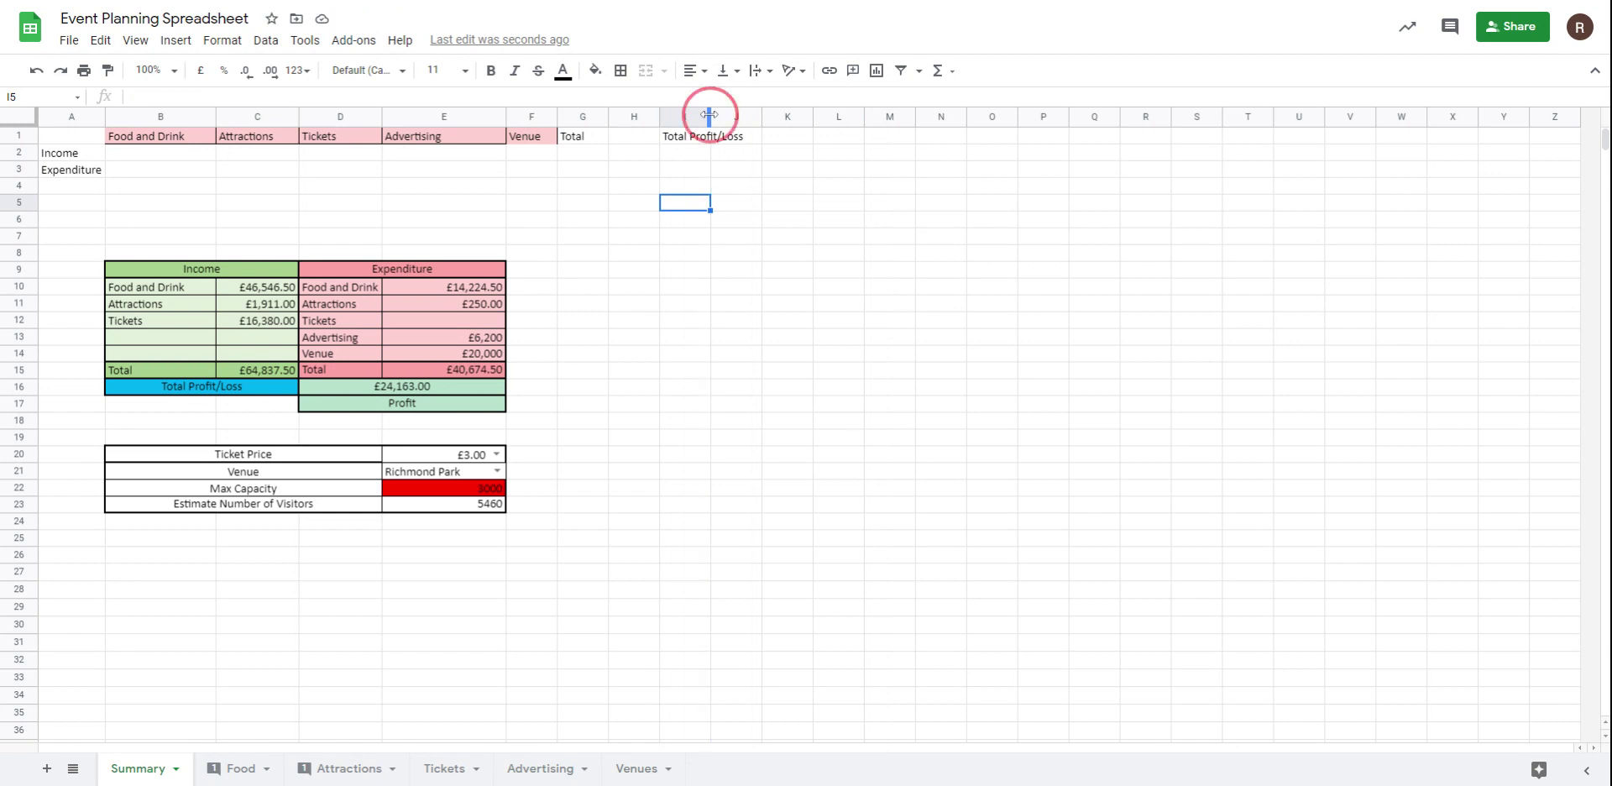
pyautogui.moveTo(710, 117); pyautogui.dragTo(746, 117)
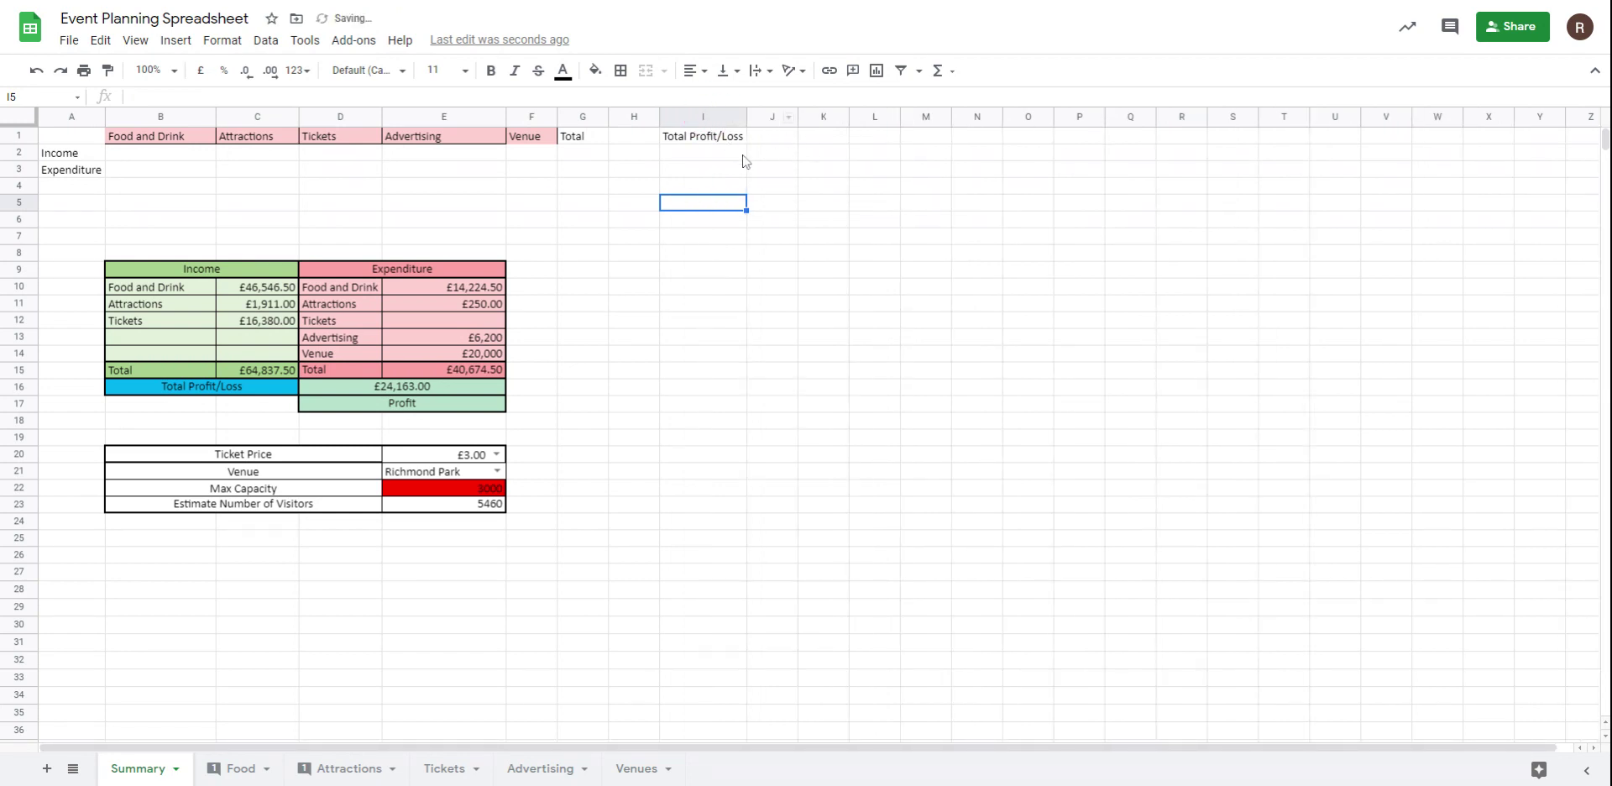
pyautogui.click(823, 138)
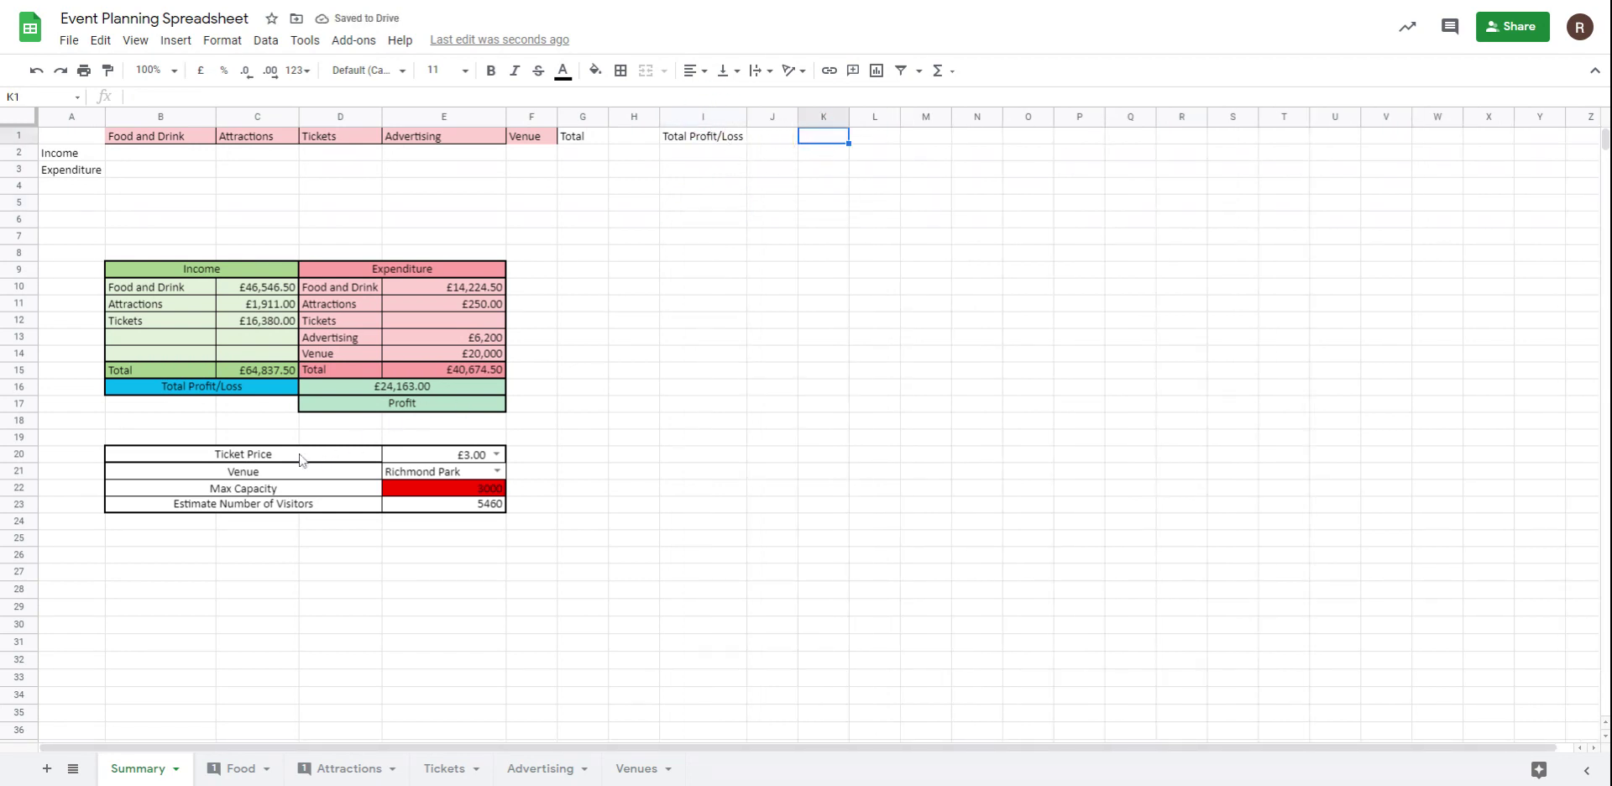
pyautogui.moveTo(288, 458); pyautogui.dragTo(288, 497)
# Step: Copy the ticket settings block B20:D23 and paste it transposed starting at K1
pyautogui.rightClick(288, 498)
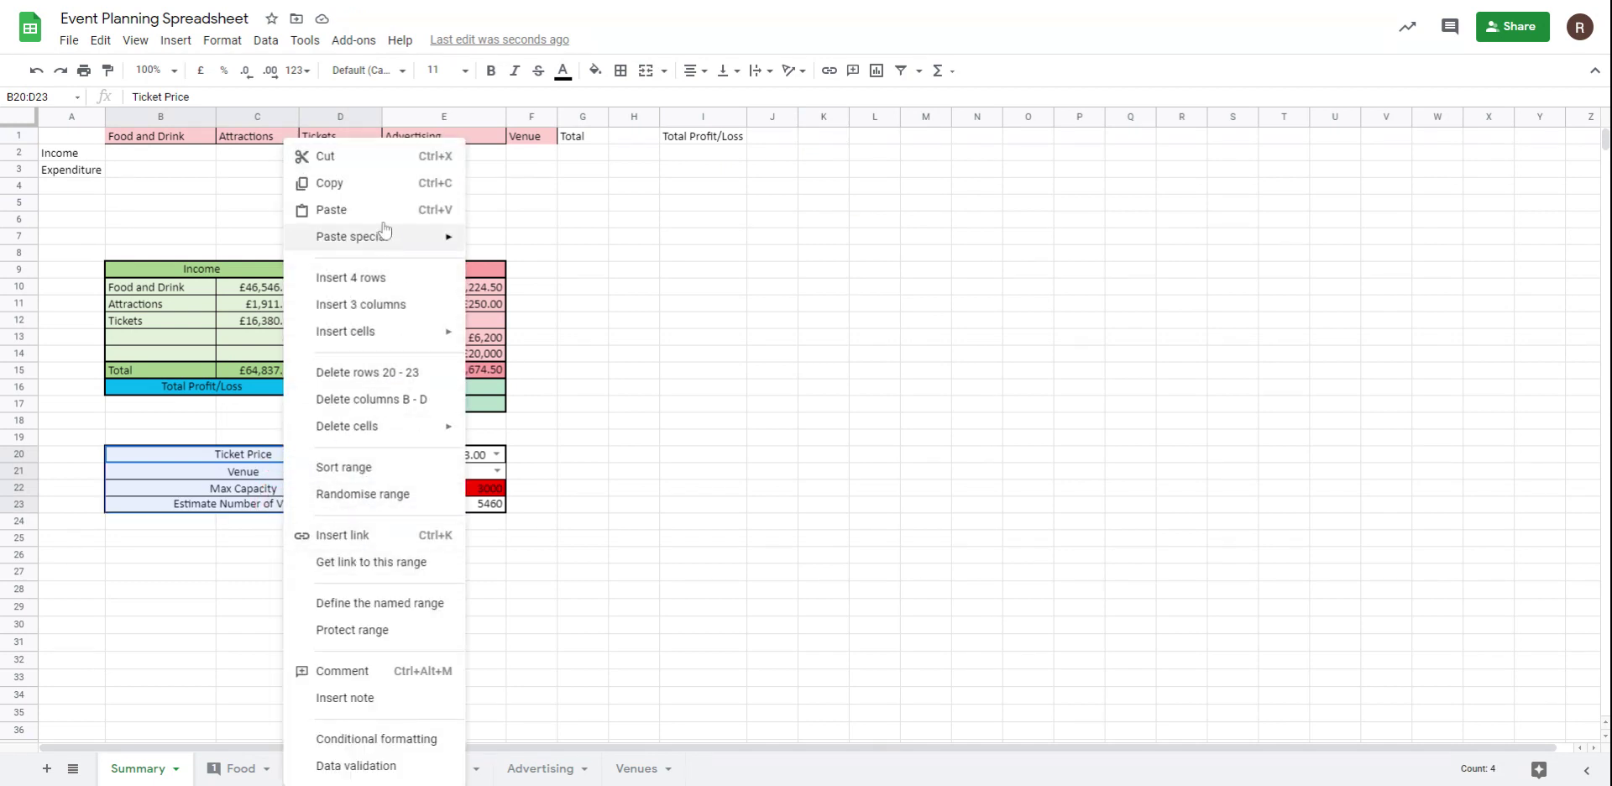
pyautogui.click(367, 181)
pyautogui.rightClick(825, 137)
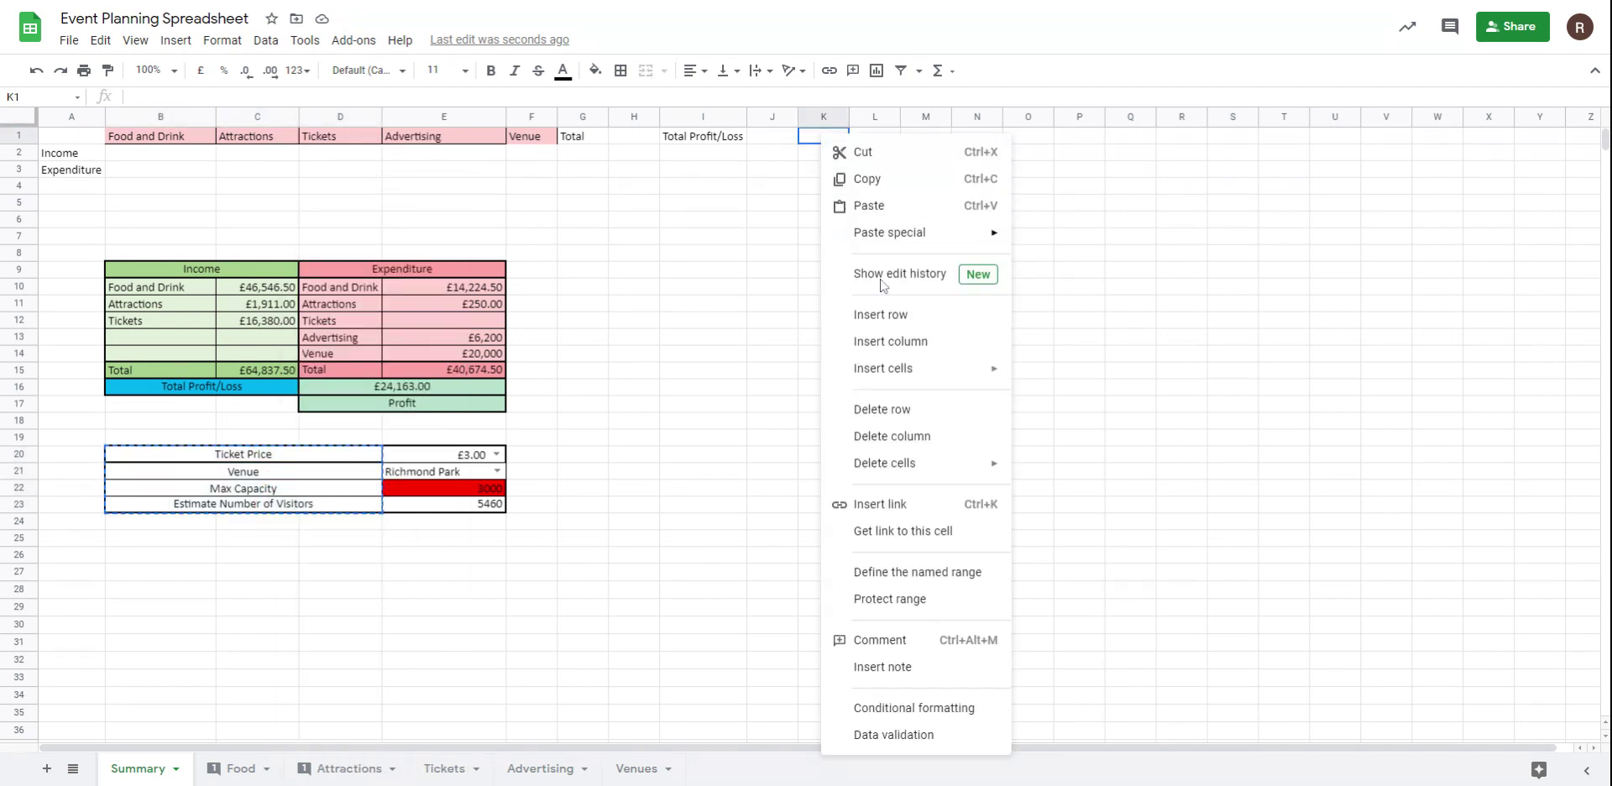
pyautogui.moveTo(993, 241)
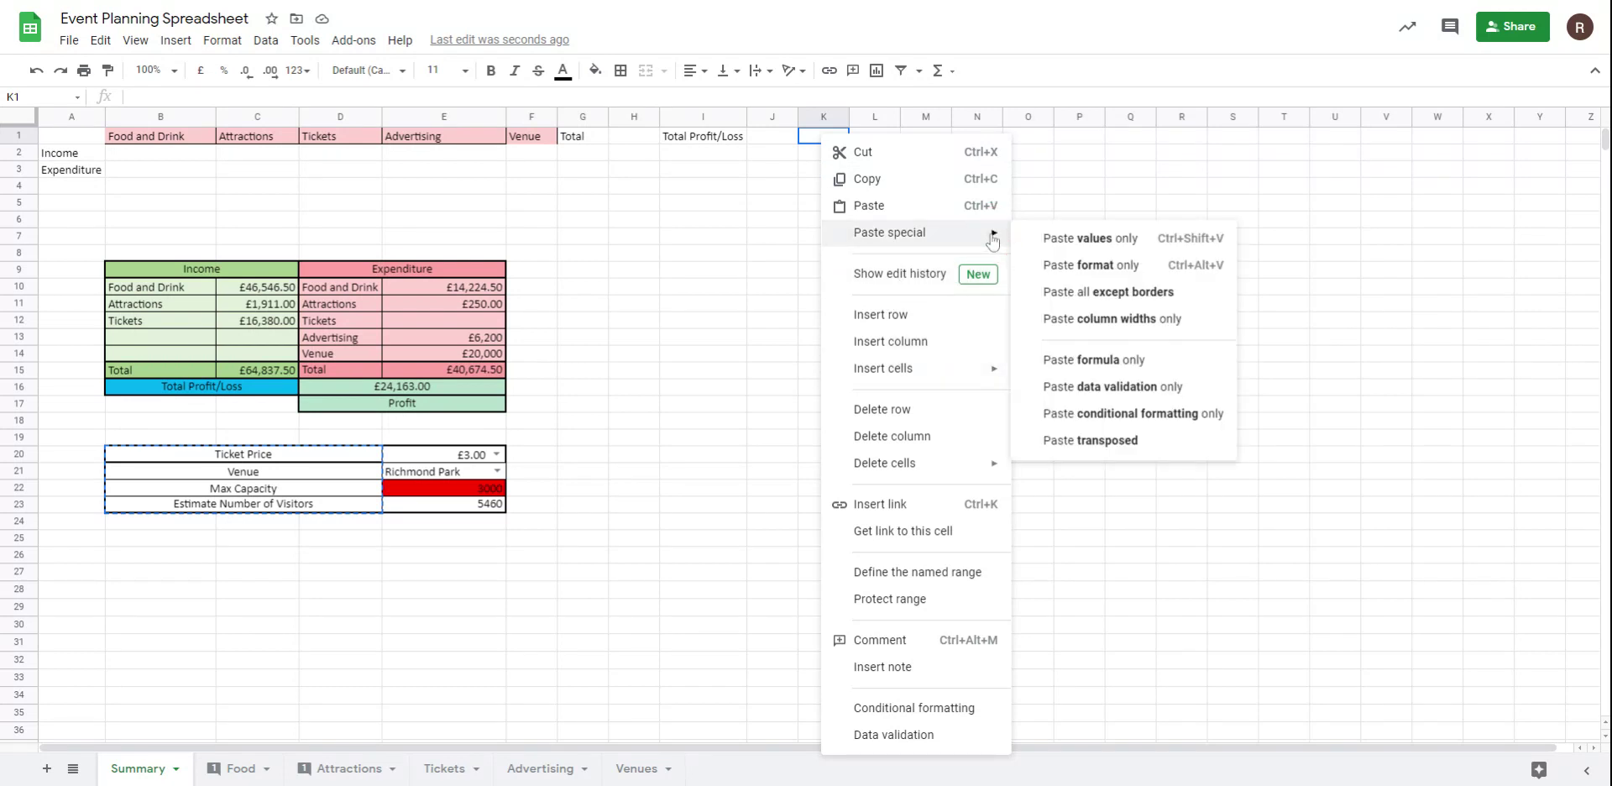
pyautogui.click(1083, 440)
pyautogui.click(935, 253)
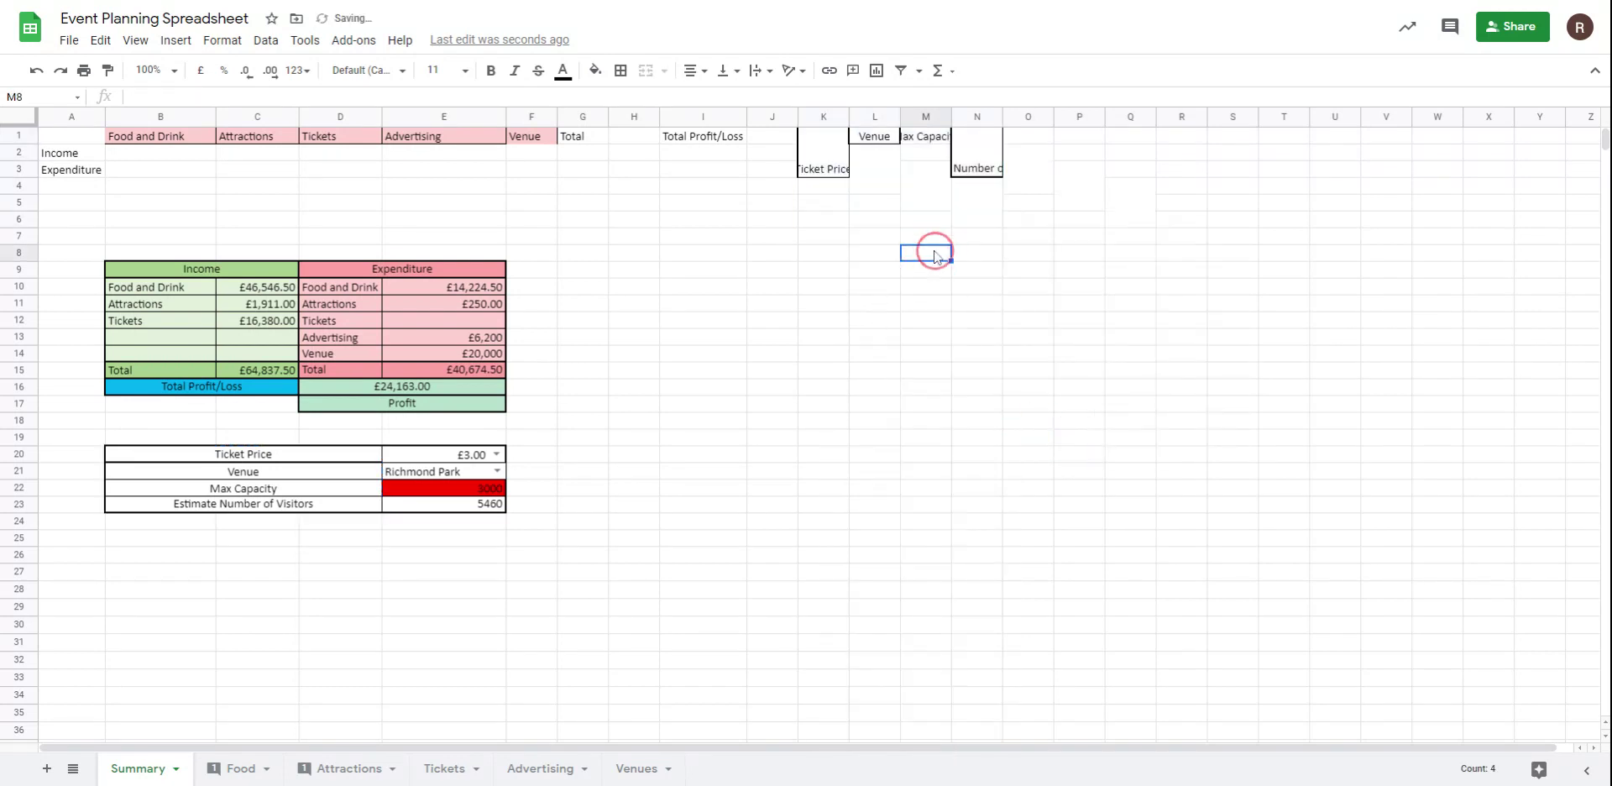
pyautogui.moveTo(823, 144); pyautogui.dragTo(991, 223)
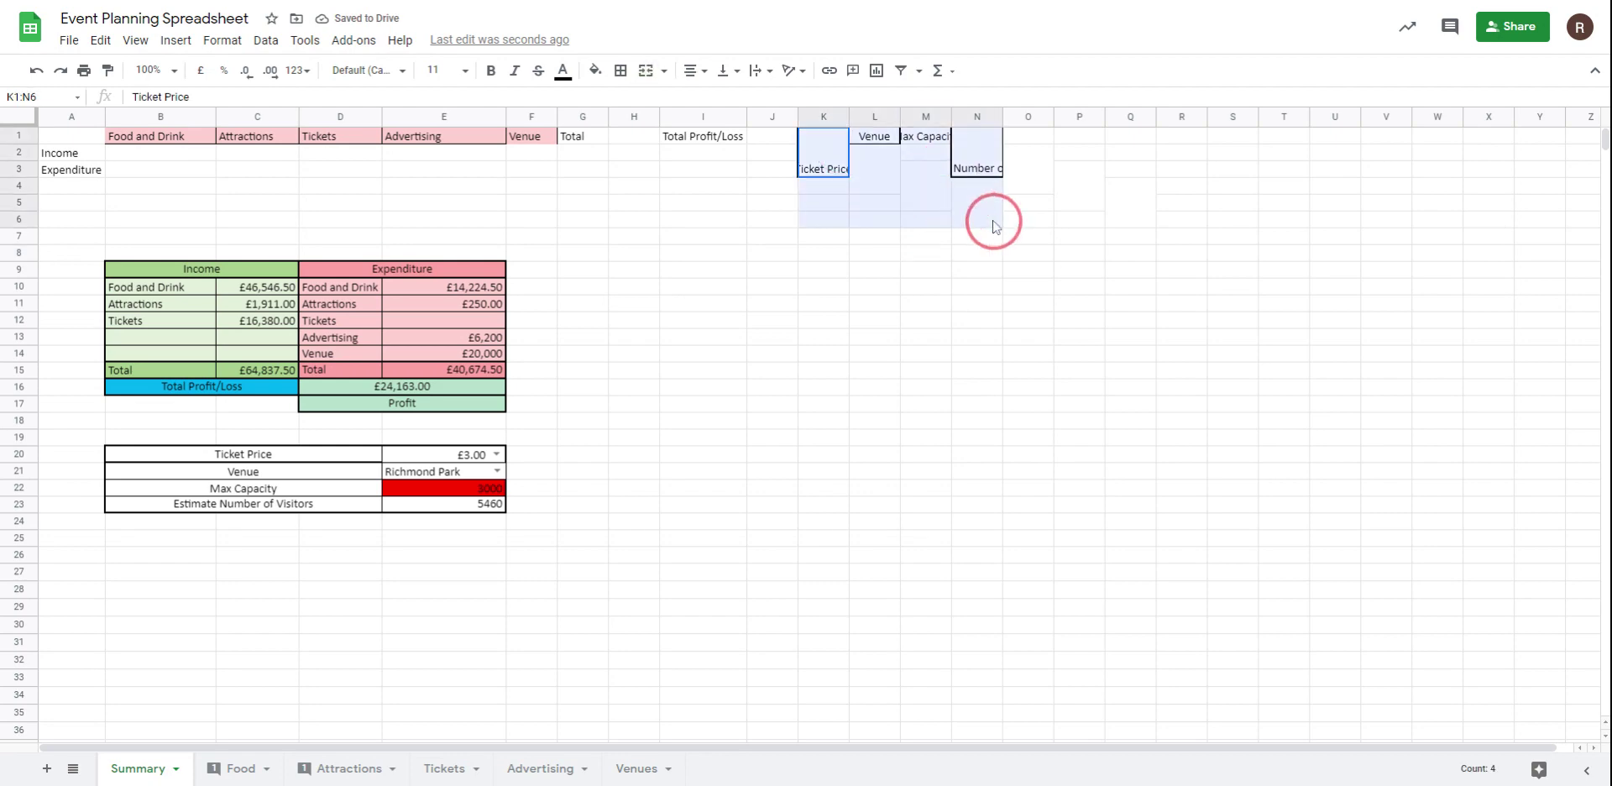
# Step: Unmerge the pasted cells so Ticket Price sits in K1 and L2:L4 is unmerged
pyautogui.click(647, 71)
pyautogui.click(1022, 339)
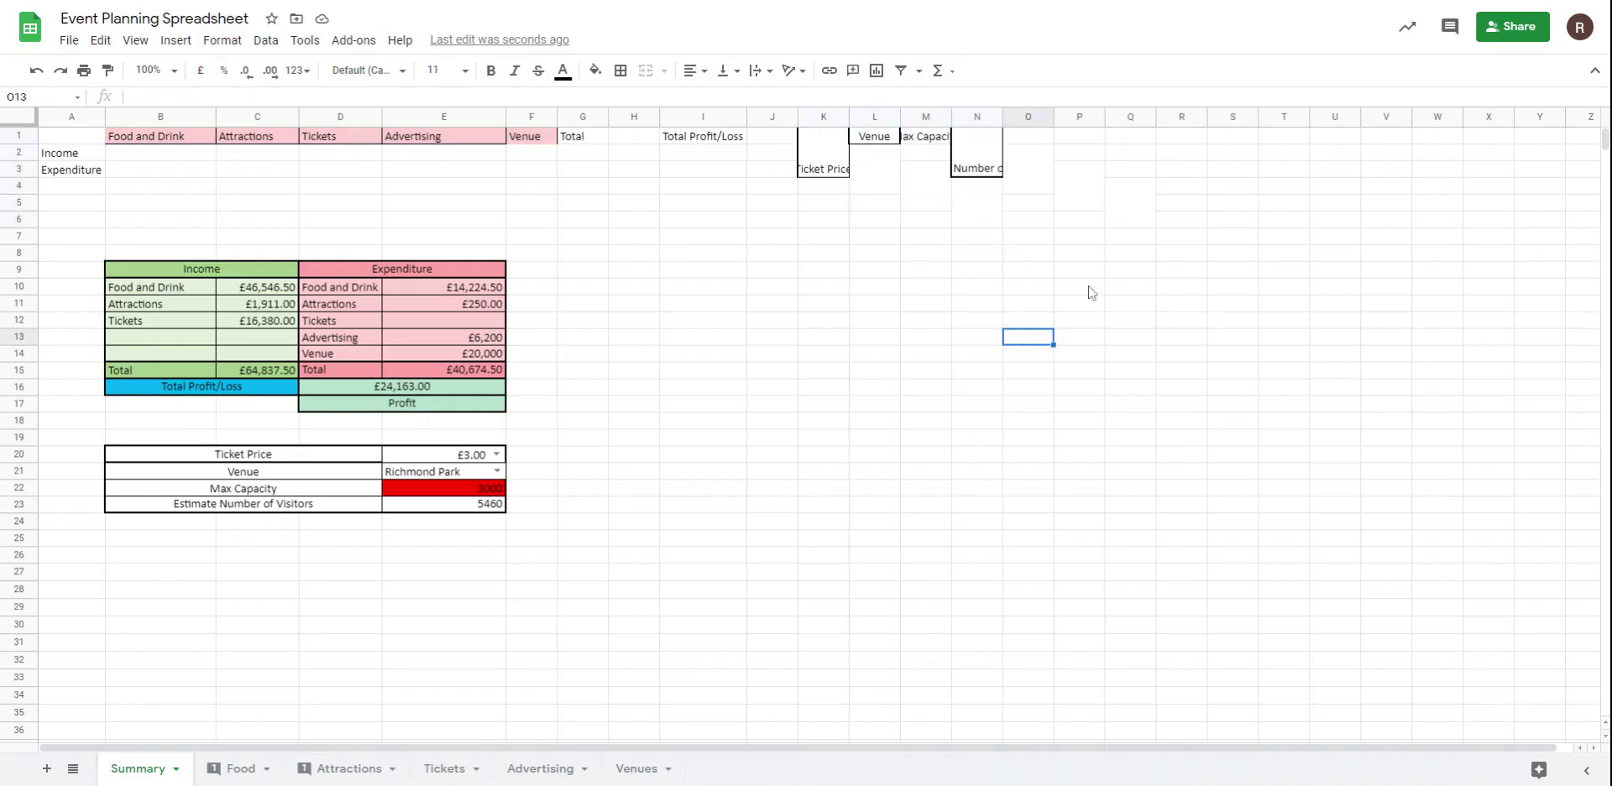
pyautogui.click(823, 157)
pyautogui.click(660, 71)
pyautogui.click(690, 179)
pyautogui.moveTo(870, 137); pyautogui.dragTo(872, 186)
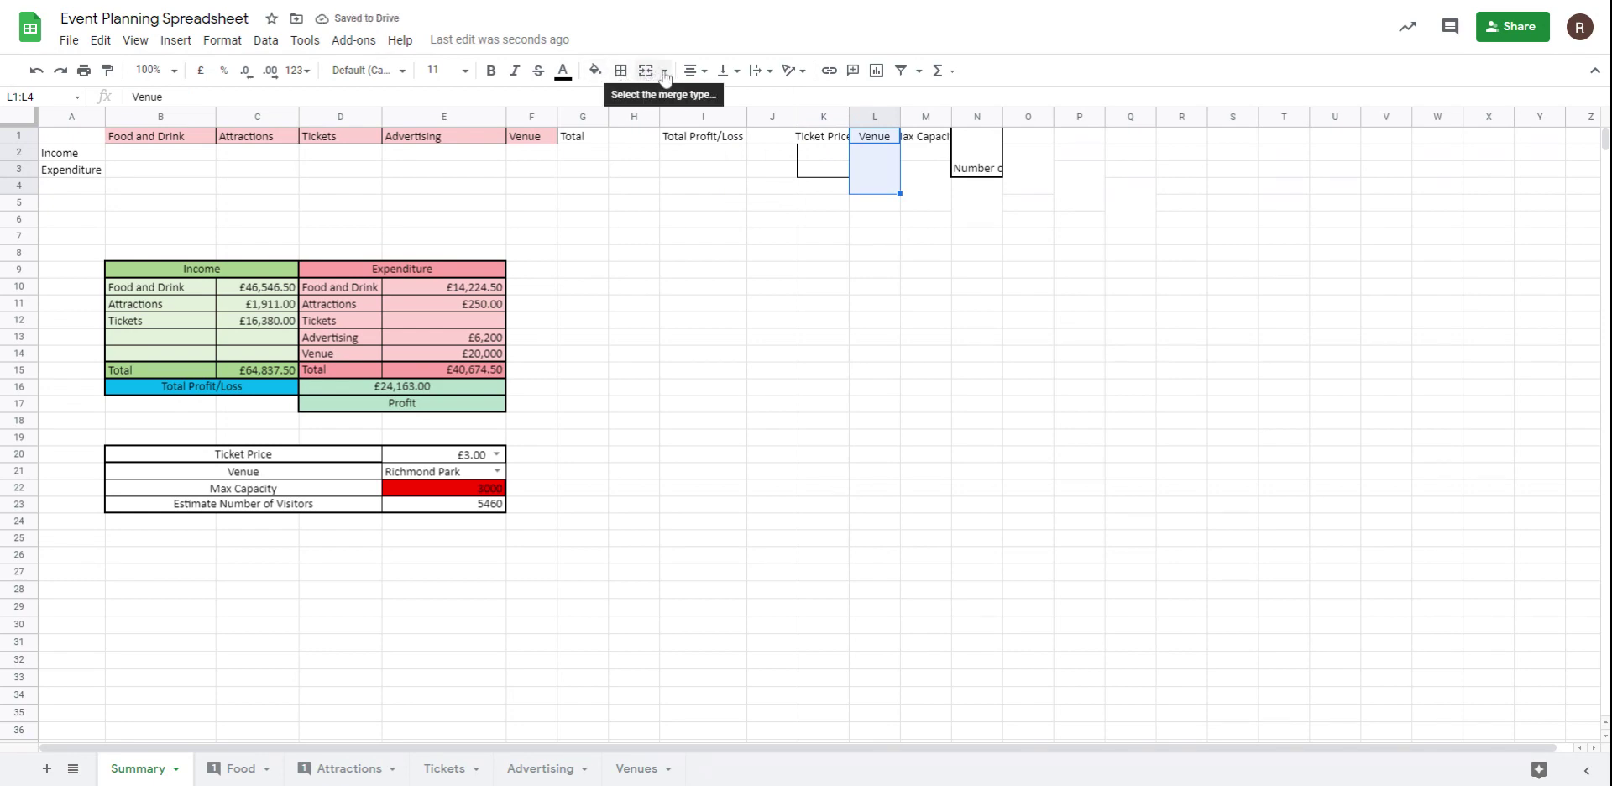
pyautogui.click(664, 70)
pyautogui.click(691, 155)
pyautogui.click(868, 171)
pyautogui.click(663, 71)
pyautogui.click(691, 180)
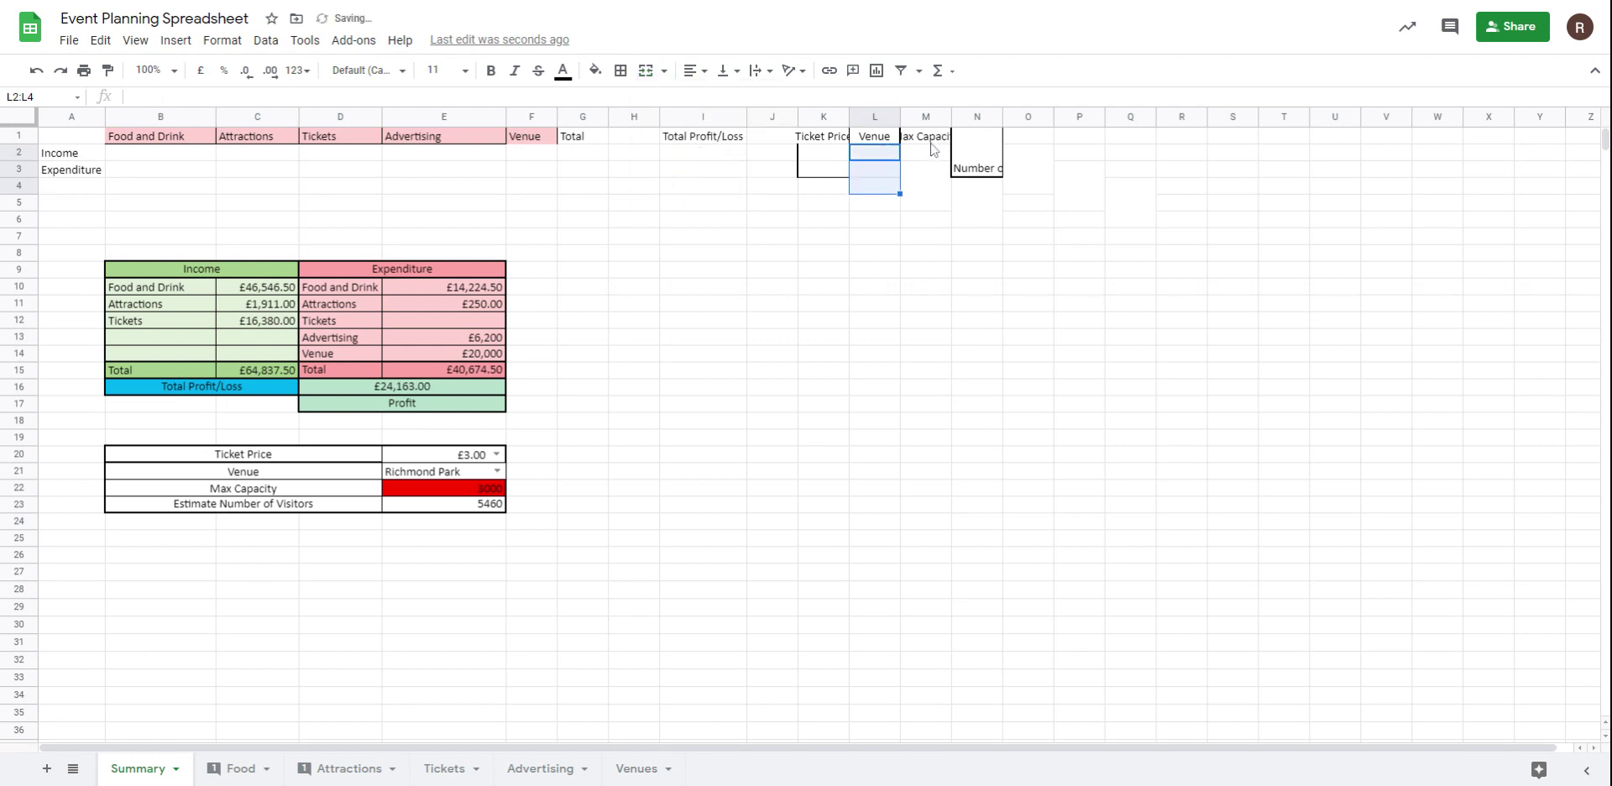
# Step: Fix merges in columns M and N so Estimate Number of Visitors sits in N1
pyautogui.moveTo(933, 162); pyautogui.dragTo(930, 203)
pyautogui.click(646, 71)
pyautogui.click(973, 160)
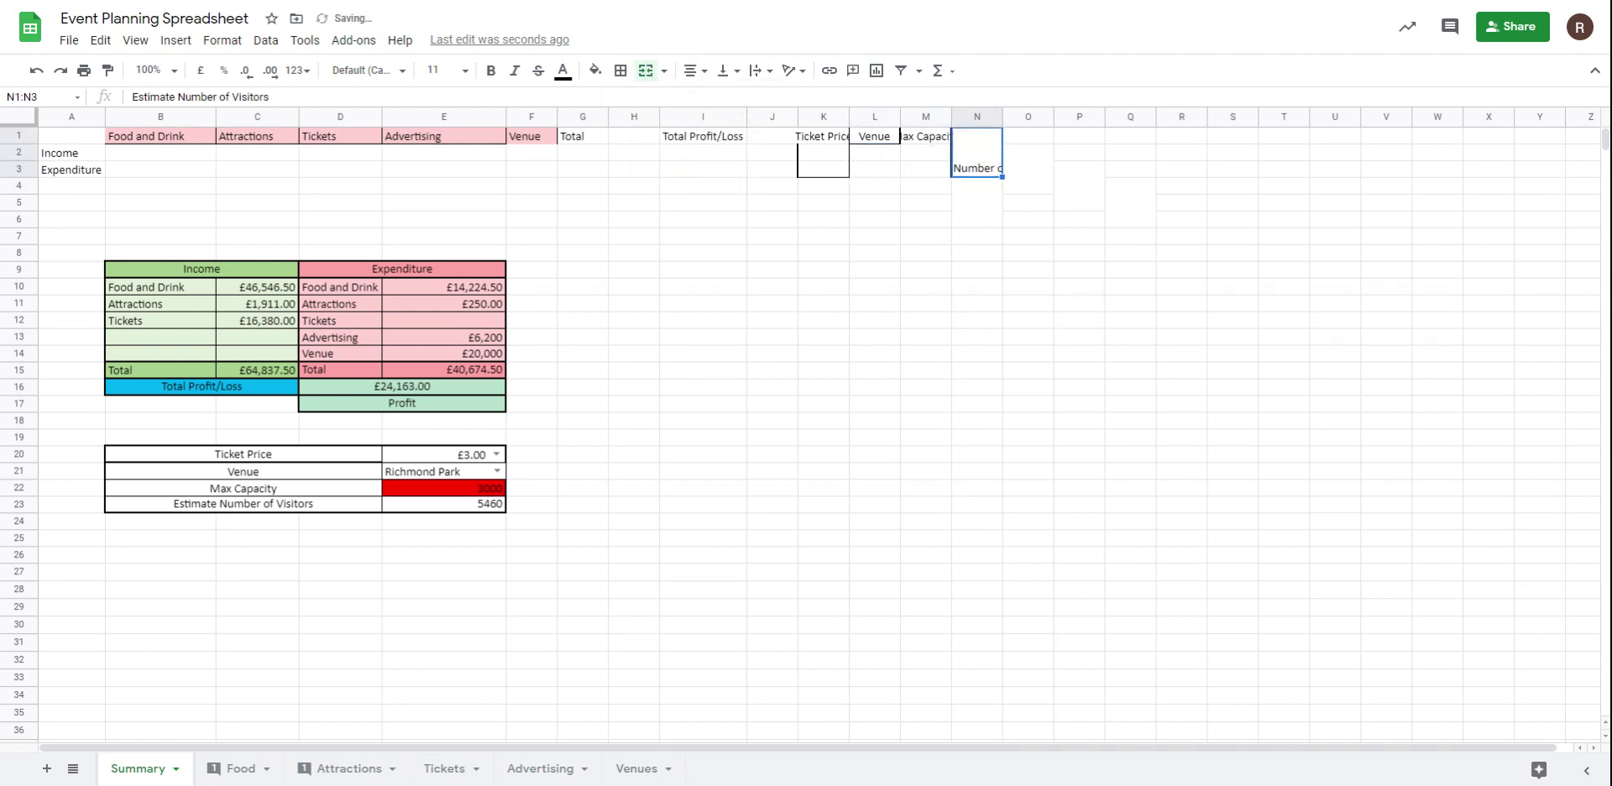
pyautogui.click(646, 71)
pyautogui.moveTo(978, 186); pyautogui.dragTo(987, 215)
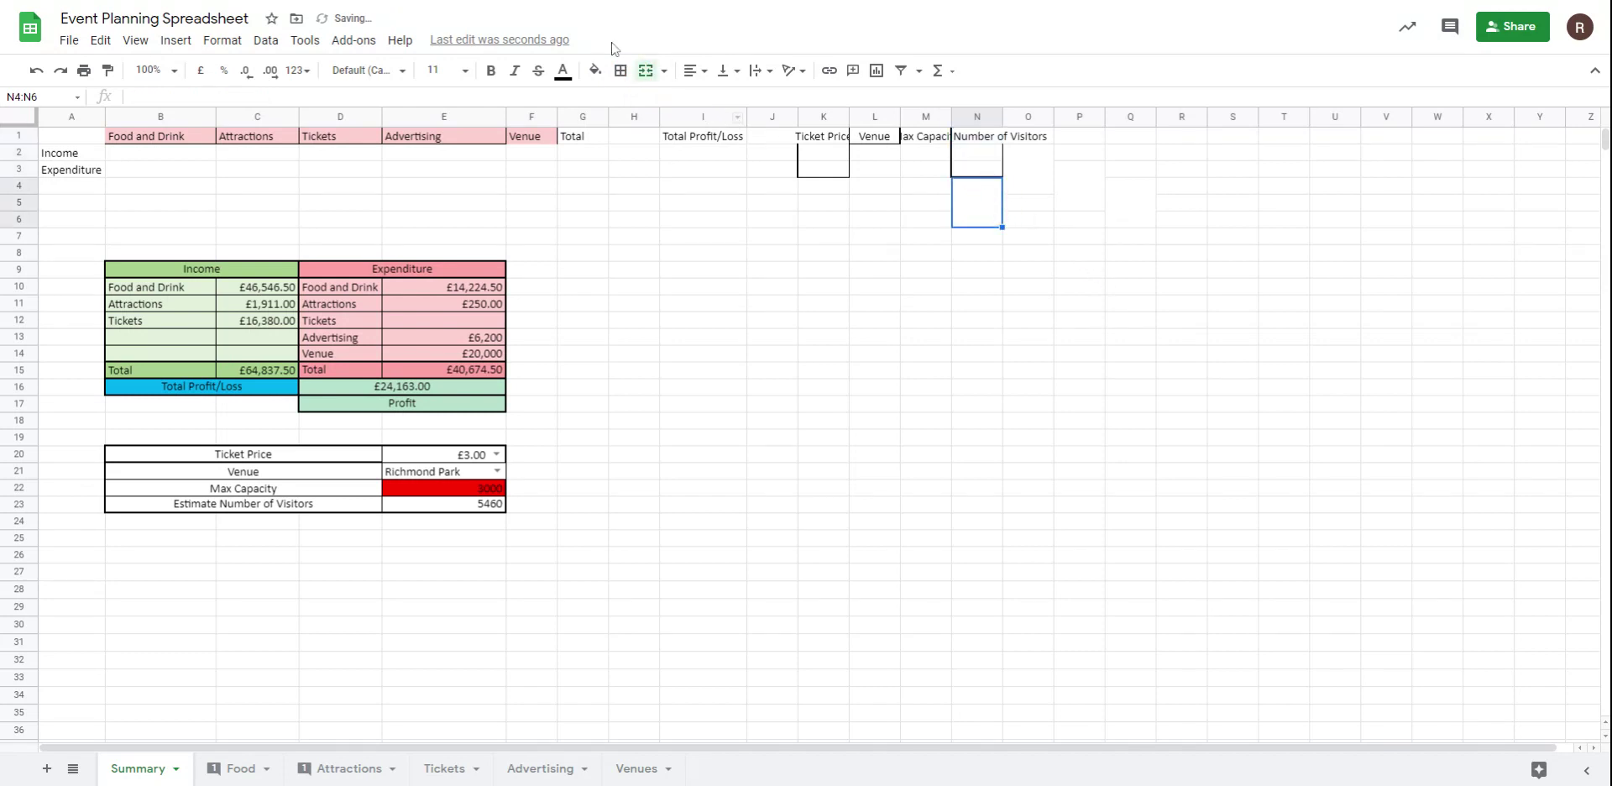
pyautogui.click(646, 70)
pyautogui.click(874, 154)
# Step: Unmerge the stray blocks O2:O4, the column P cells and Q4:Q6
pyautogui.moveTo(1028, 153); pyautogui.dragTo(1140, 222)
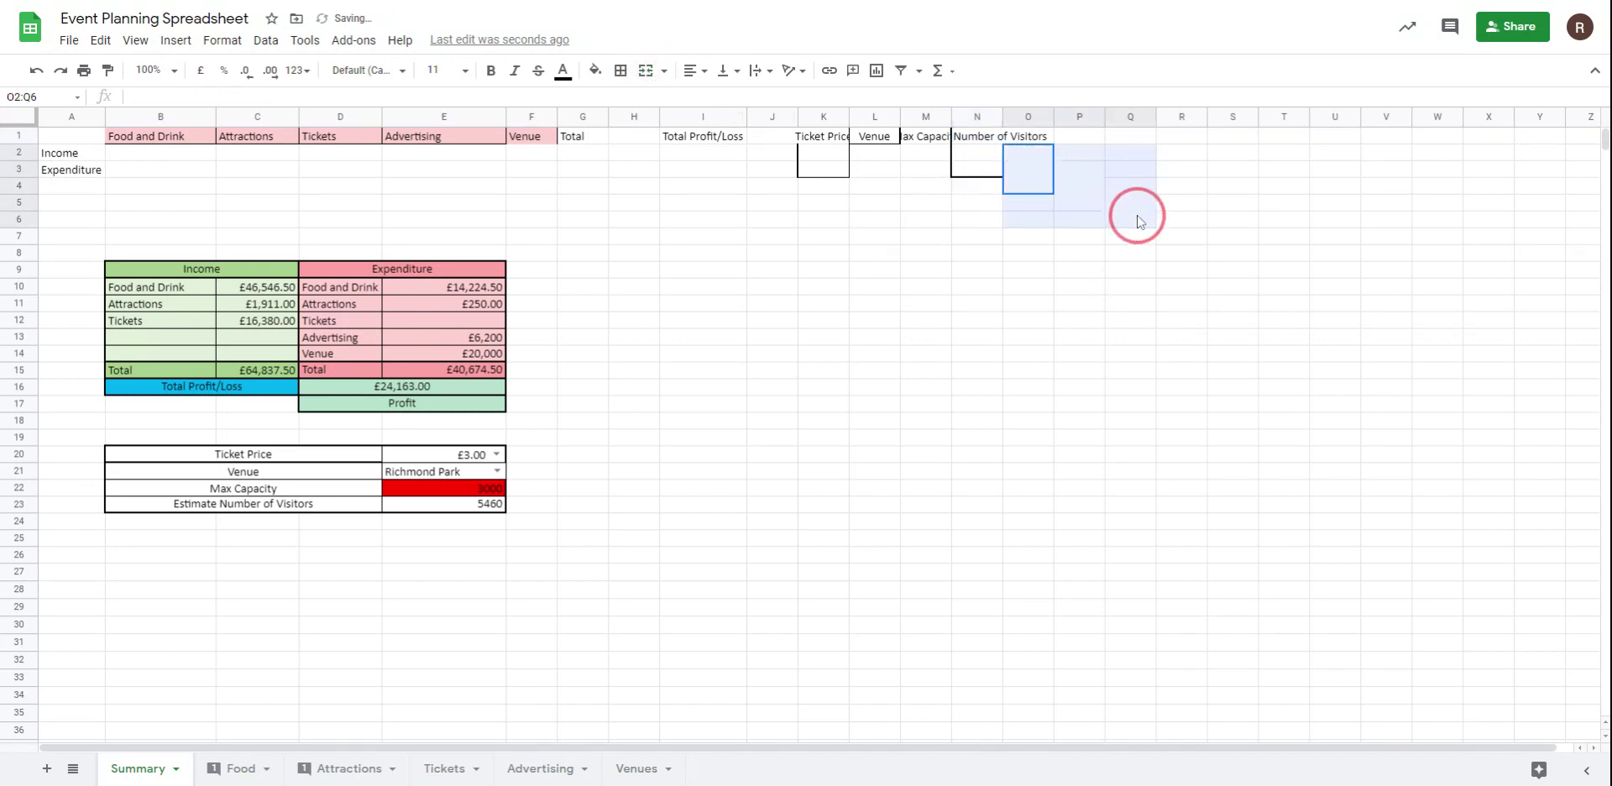
pyautogui.click(1012, 178)
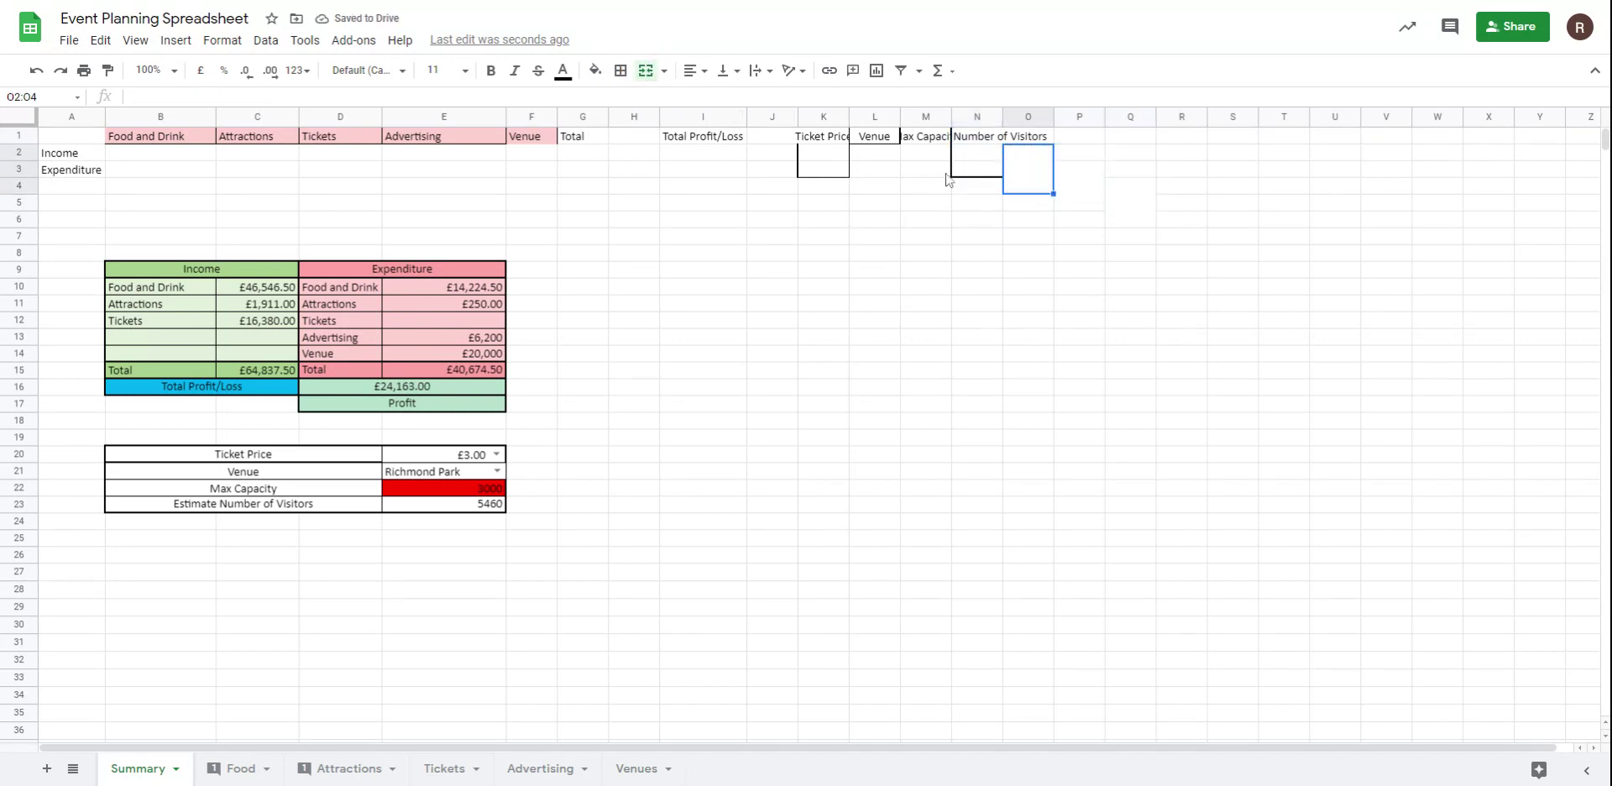
pyautogui.click(648, 72)
pyautogui.click(1073, 192)
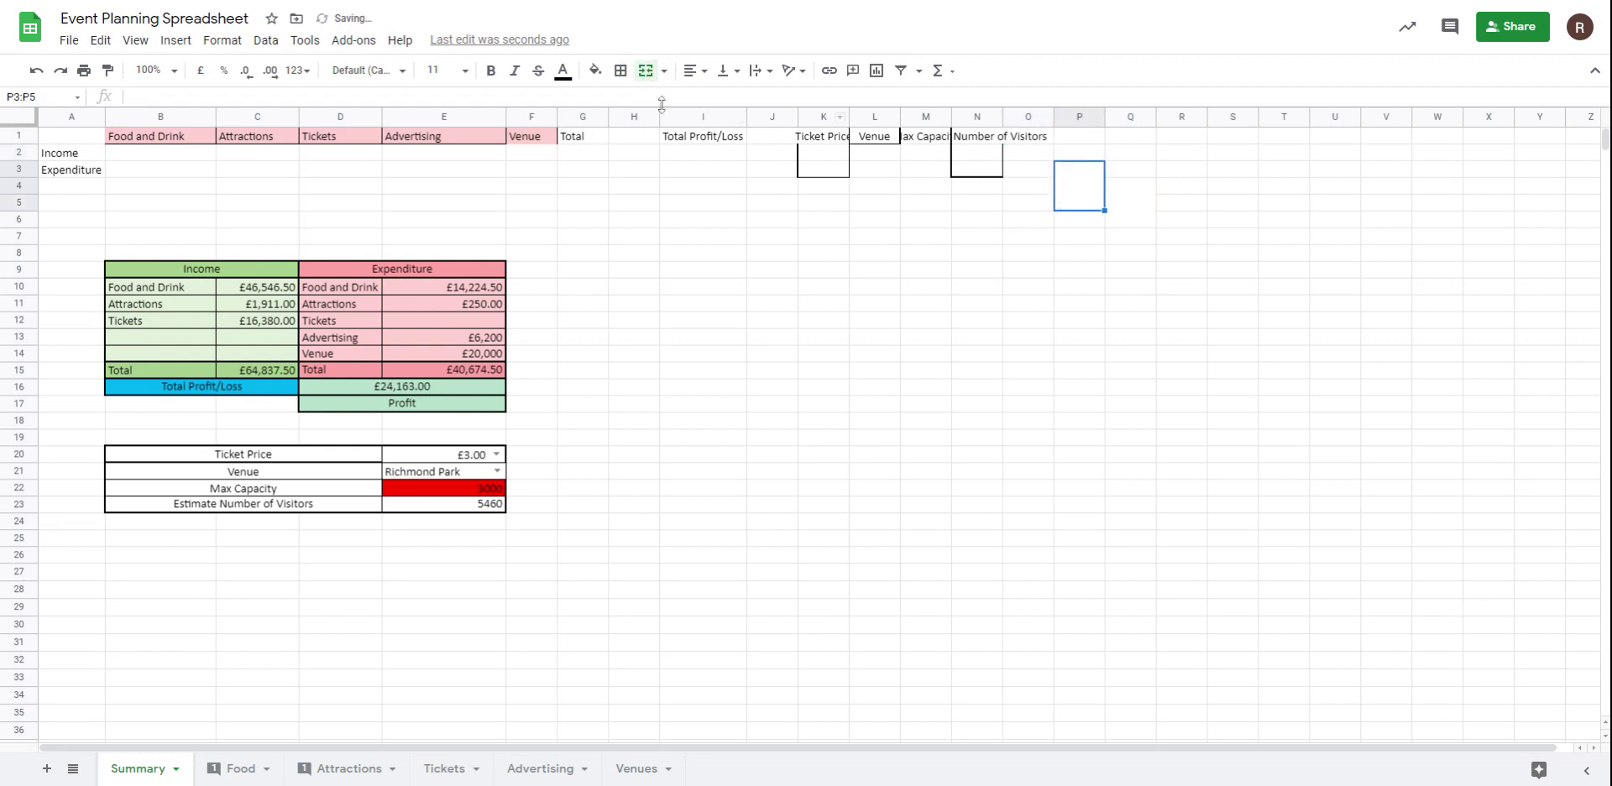
pyautogui.click(646, 71)
pyautogui.click(1124, 195)
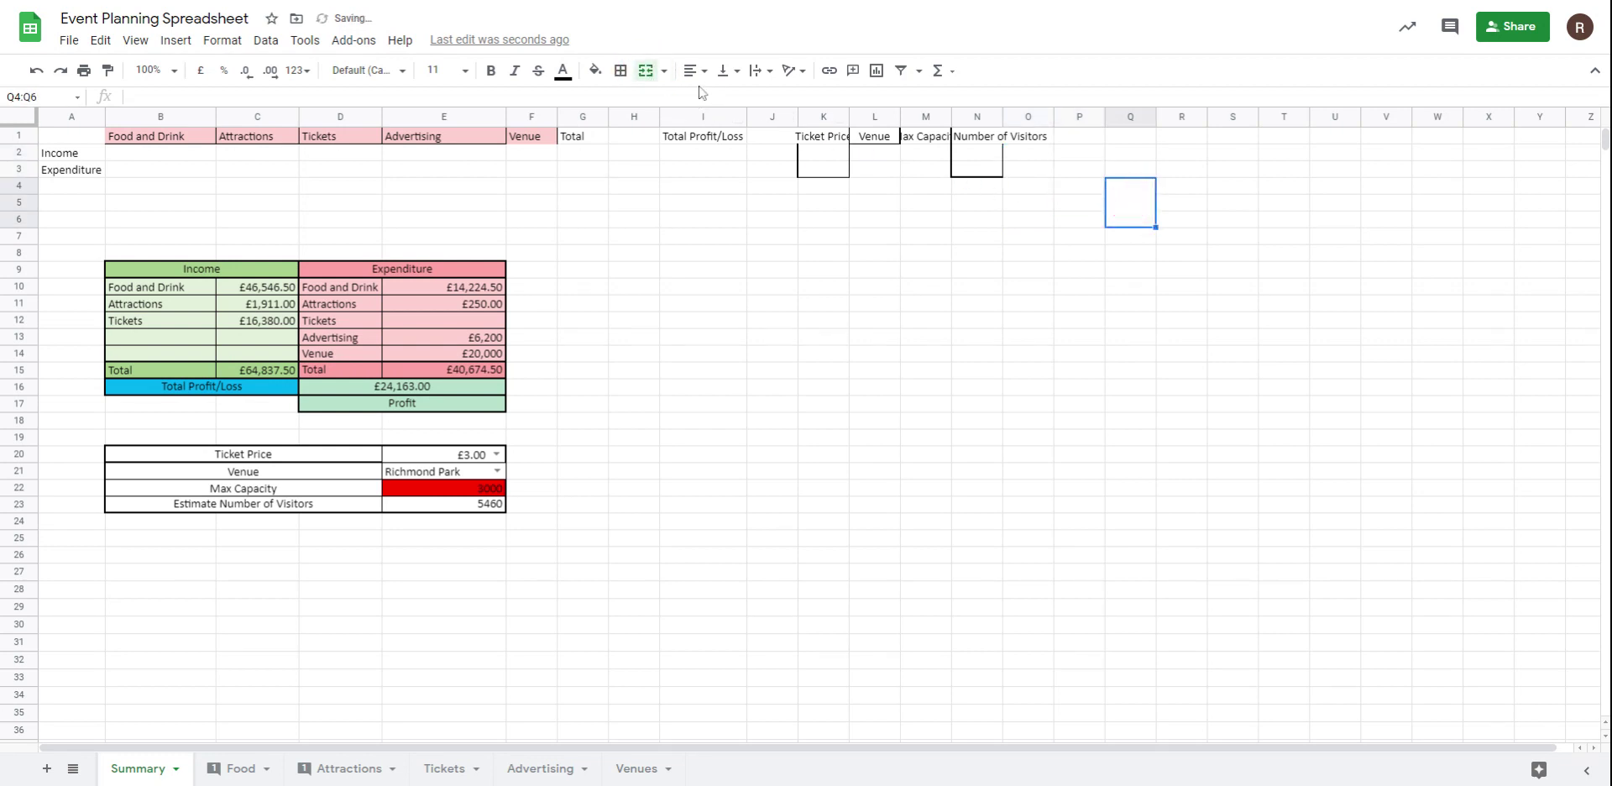
pyautogui.click(646, 70)
pyautogui.click(981, 270)
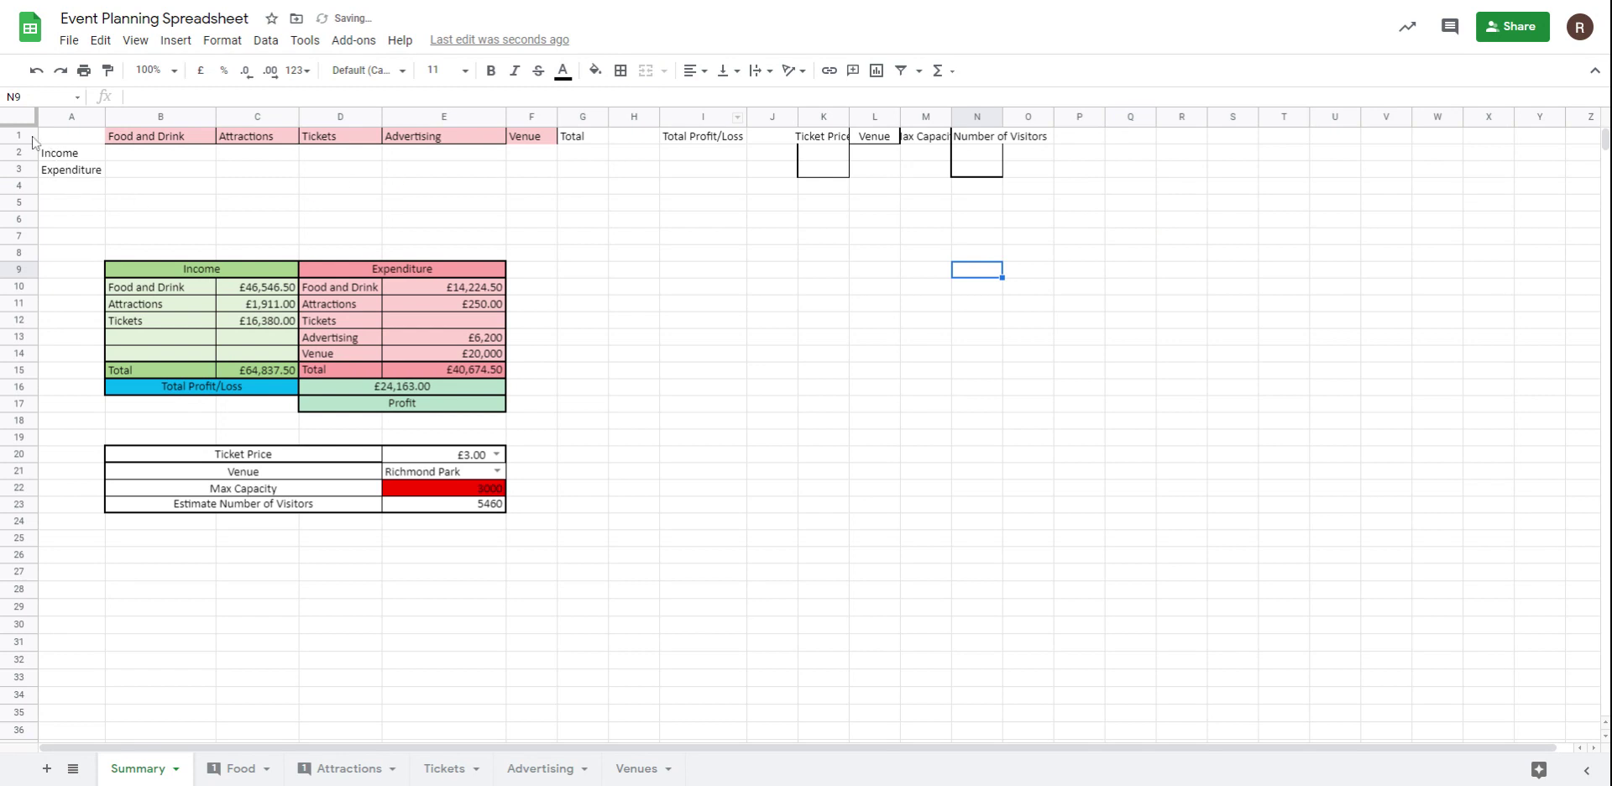
# Step: Remove all borders from rows 1–3 and clear the pink fill from B1:F1
pyautogui.moveTo(31, 141); pyautogui.dragTo(31, 172)
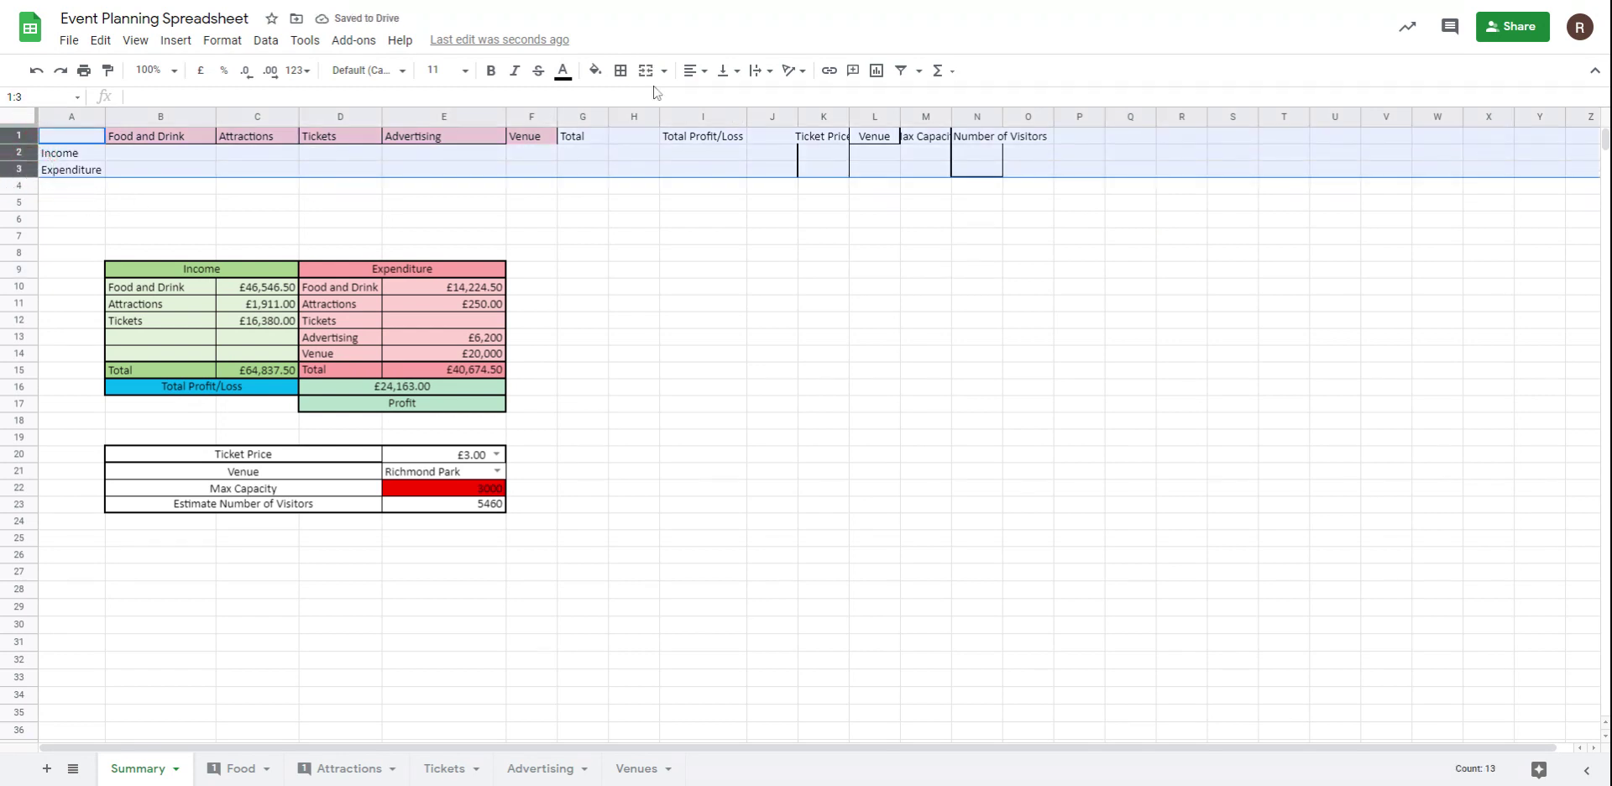
pyautogui.click(621, 71)
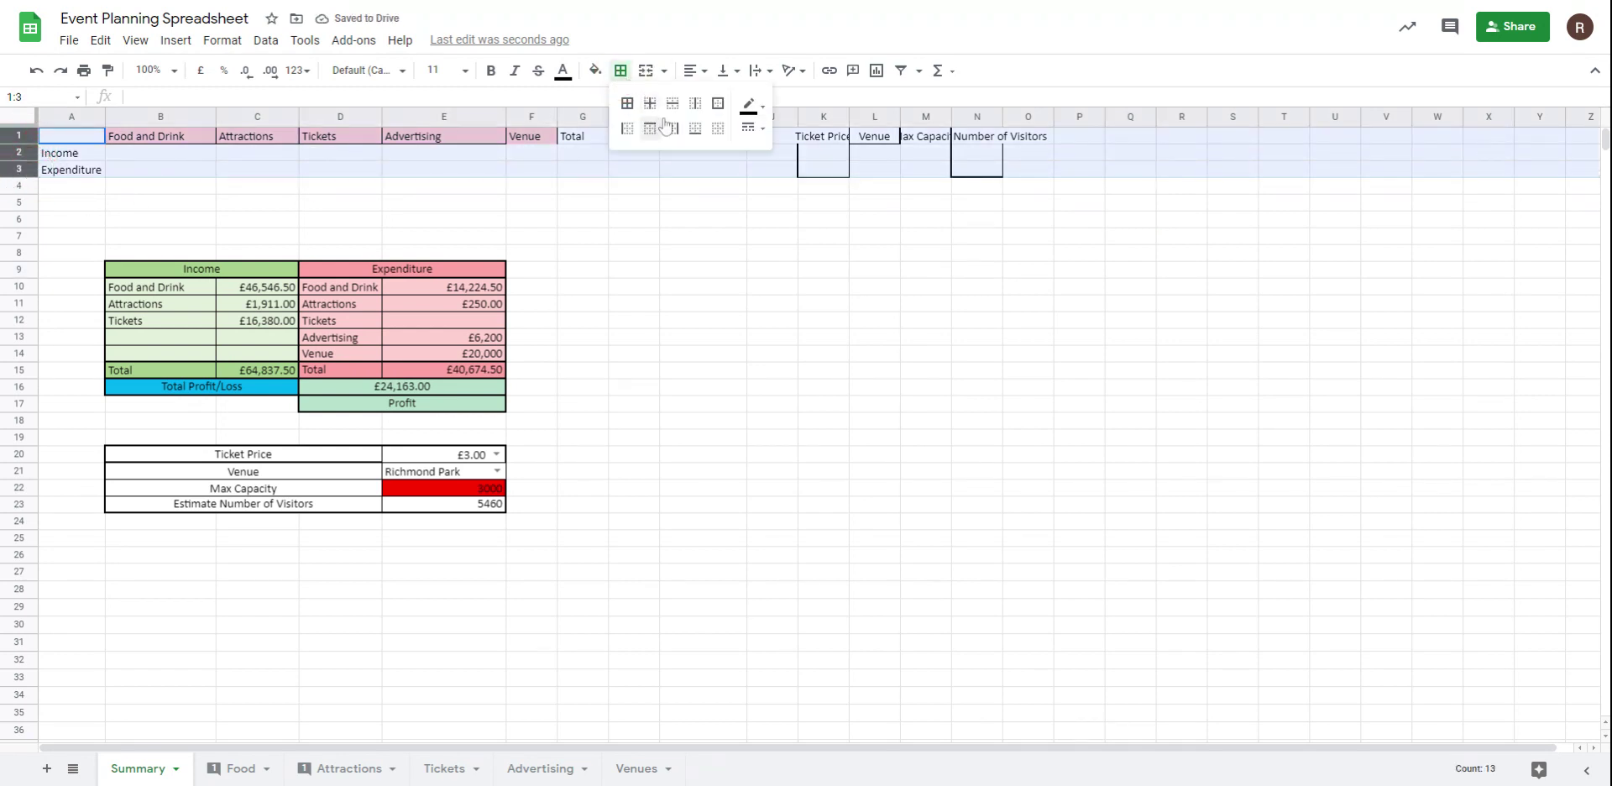
pyautogui.click(721, 130)
pyautogui.click(1028, 270)
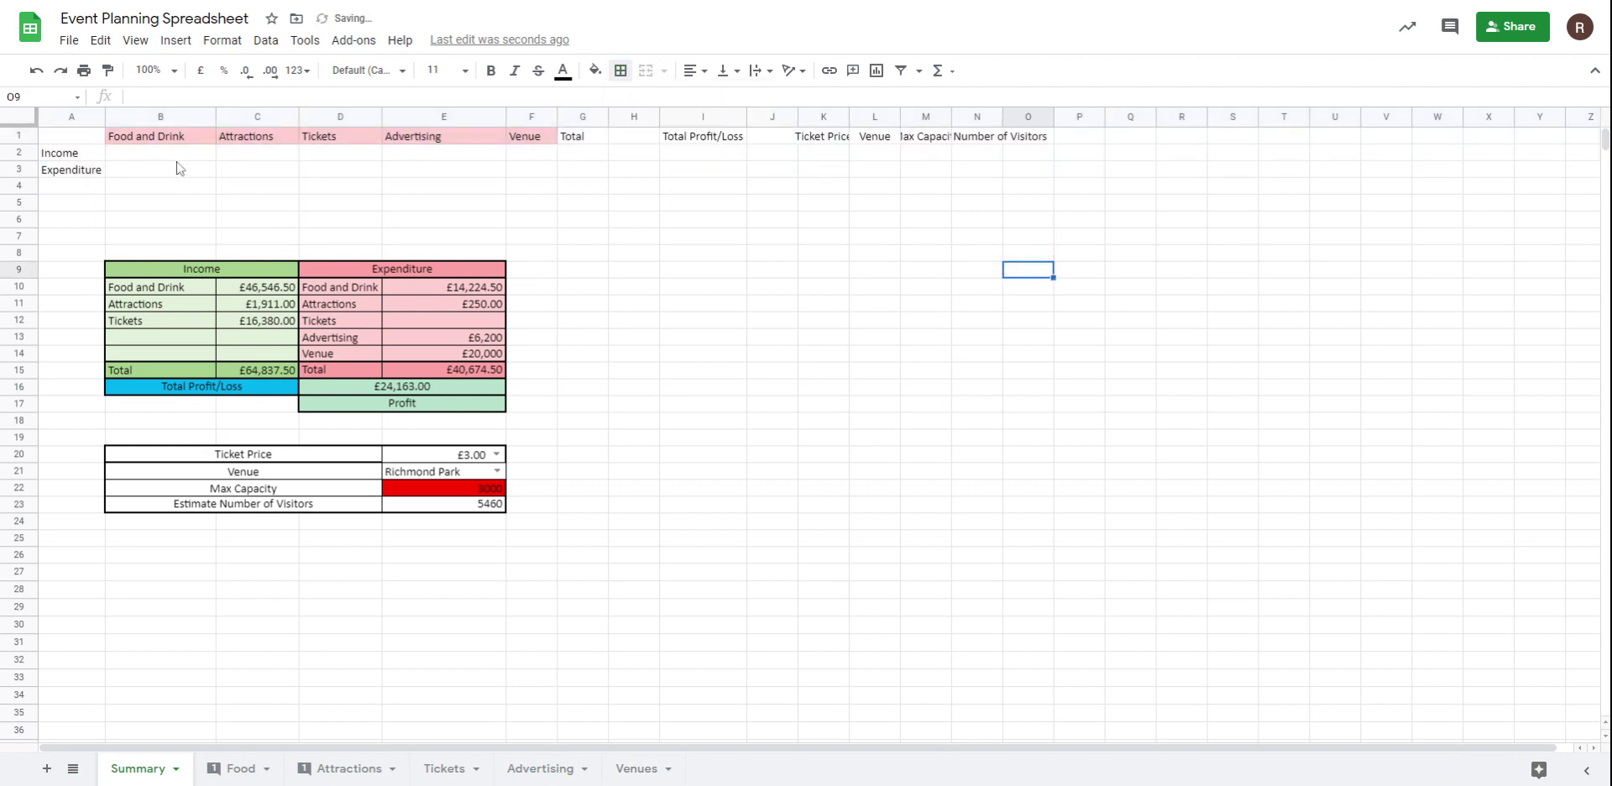
pyautogui.moveTo(168, 137); pyautogui.dragTo(540, 137)
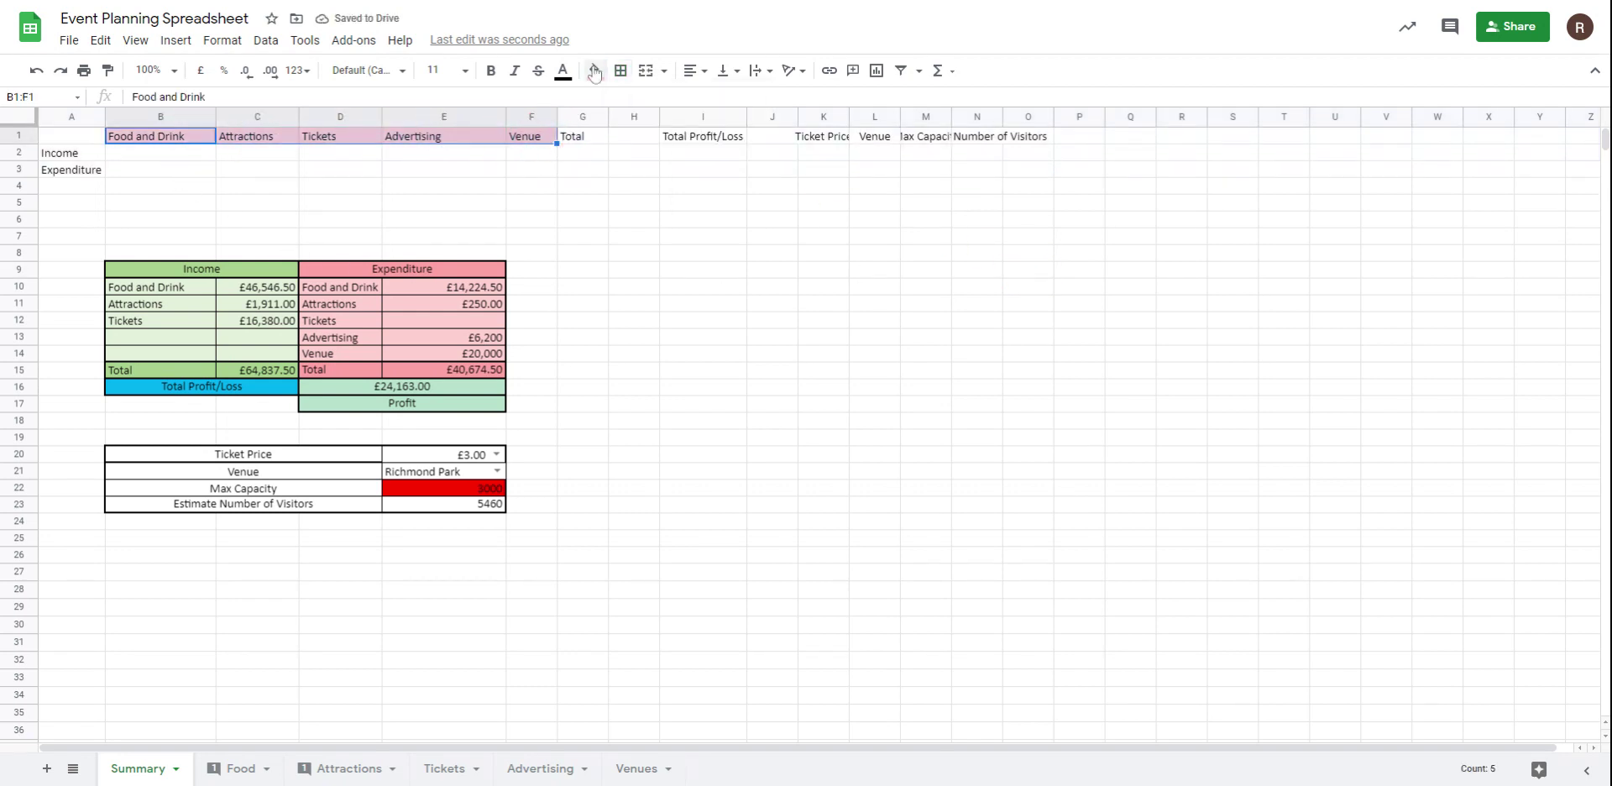
pyautogui.click(594, 70)
pyautogui.click(639, 102)
pyautogui.click(461, 171)
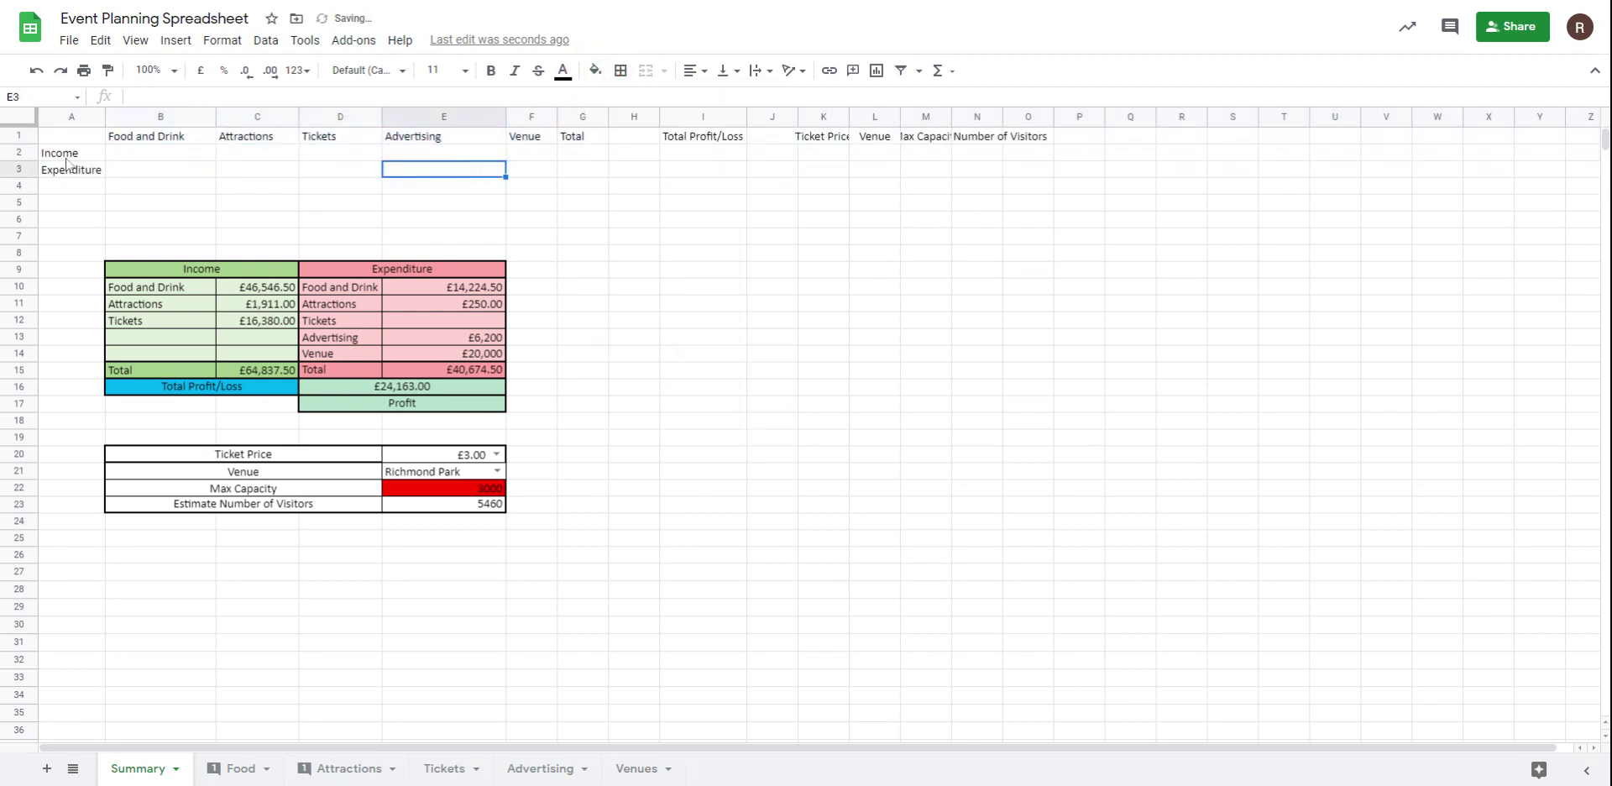
# Step: Shade the Income row A2:G2 light pink and the Expenditure row A3:G3 light green
pyautogui.moveTo(67, 154); pyautogui.dragTo(562, 155)
pyautogui.click(595, 70)
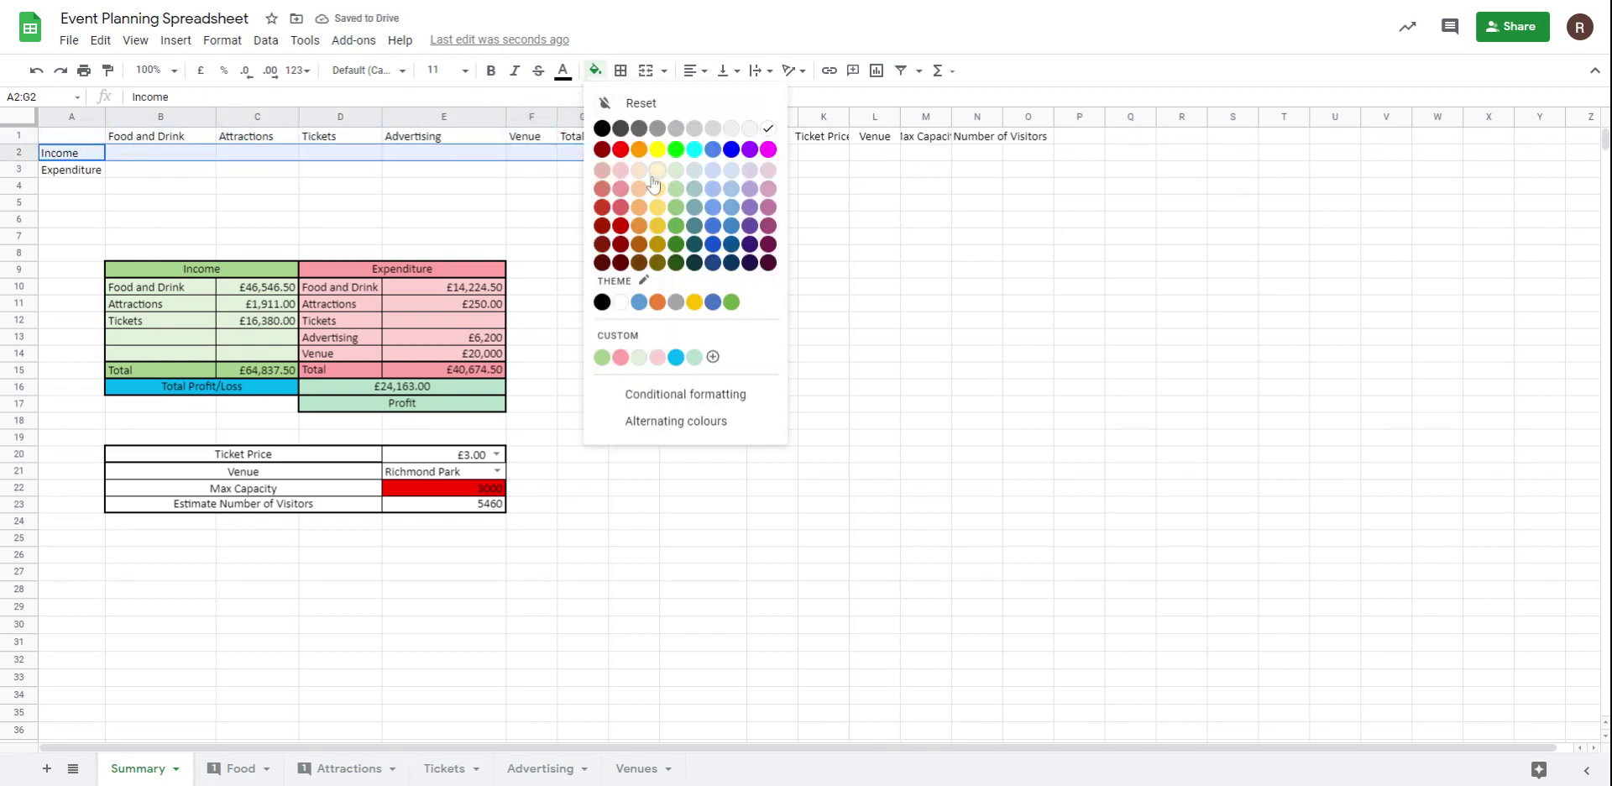
pyautogui.click(658, 357)
pyautogui.click(495, 206)
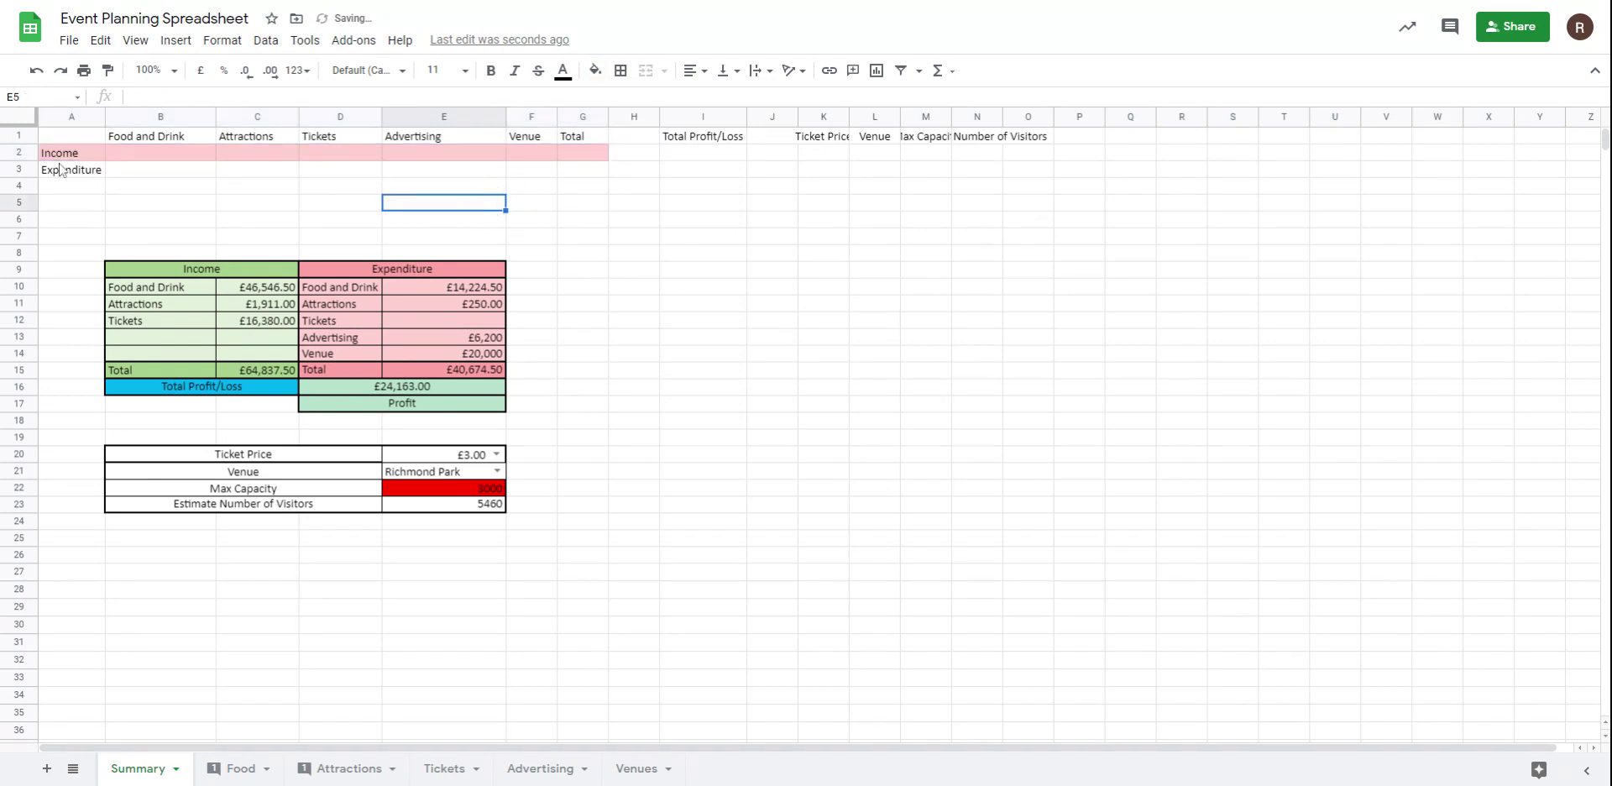
pyautogui.moveTo(74, 175); pyautogui.dragTo(588, 172)
pyautogui.click(594, 70)
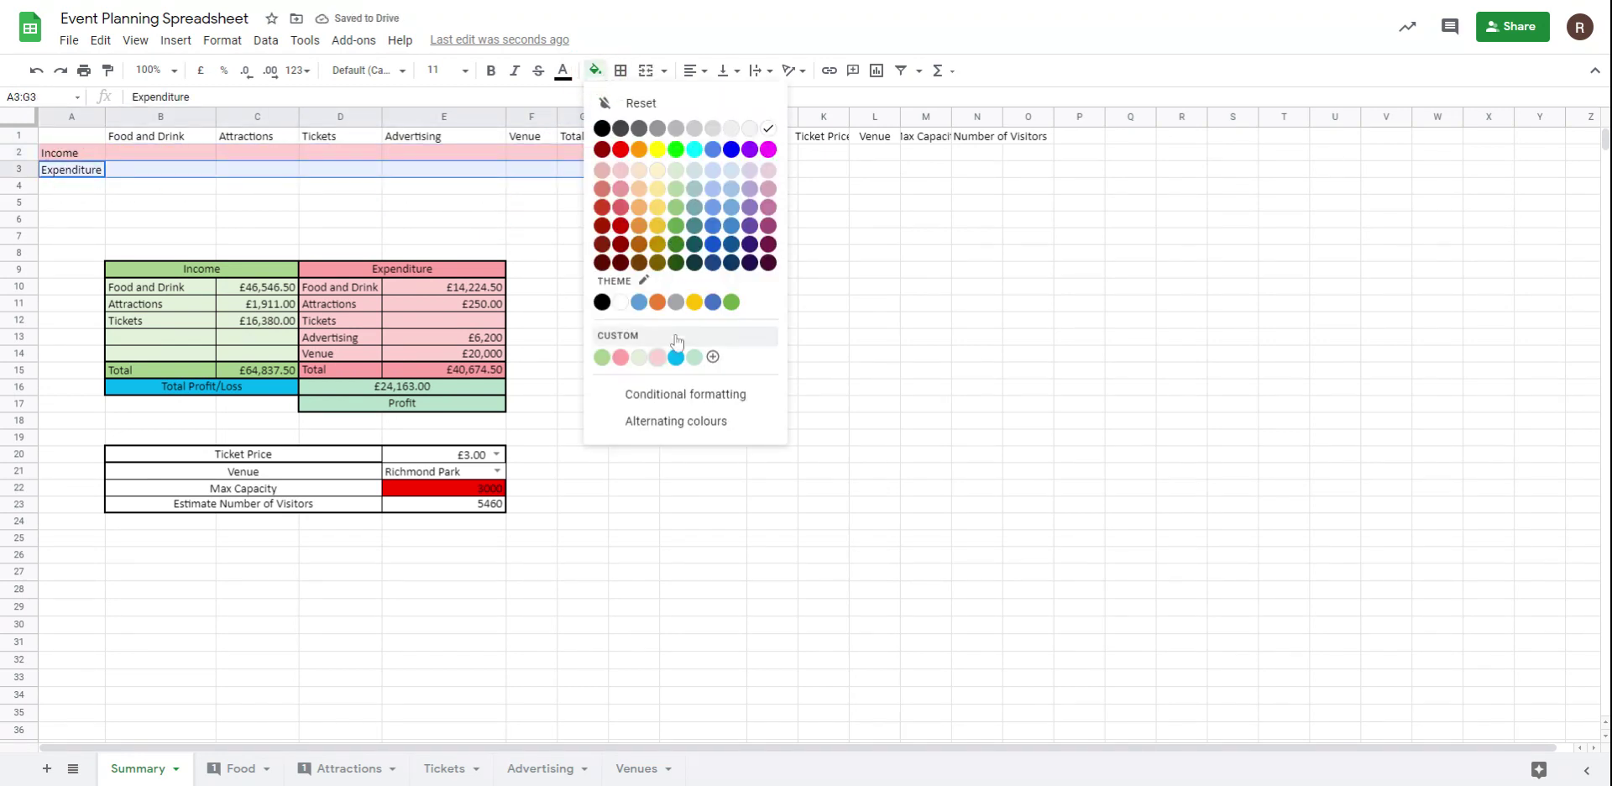
pyautogui.click(692, 359)
pyautogui.click(870, 324)
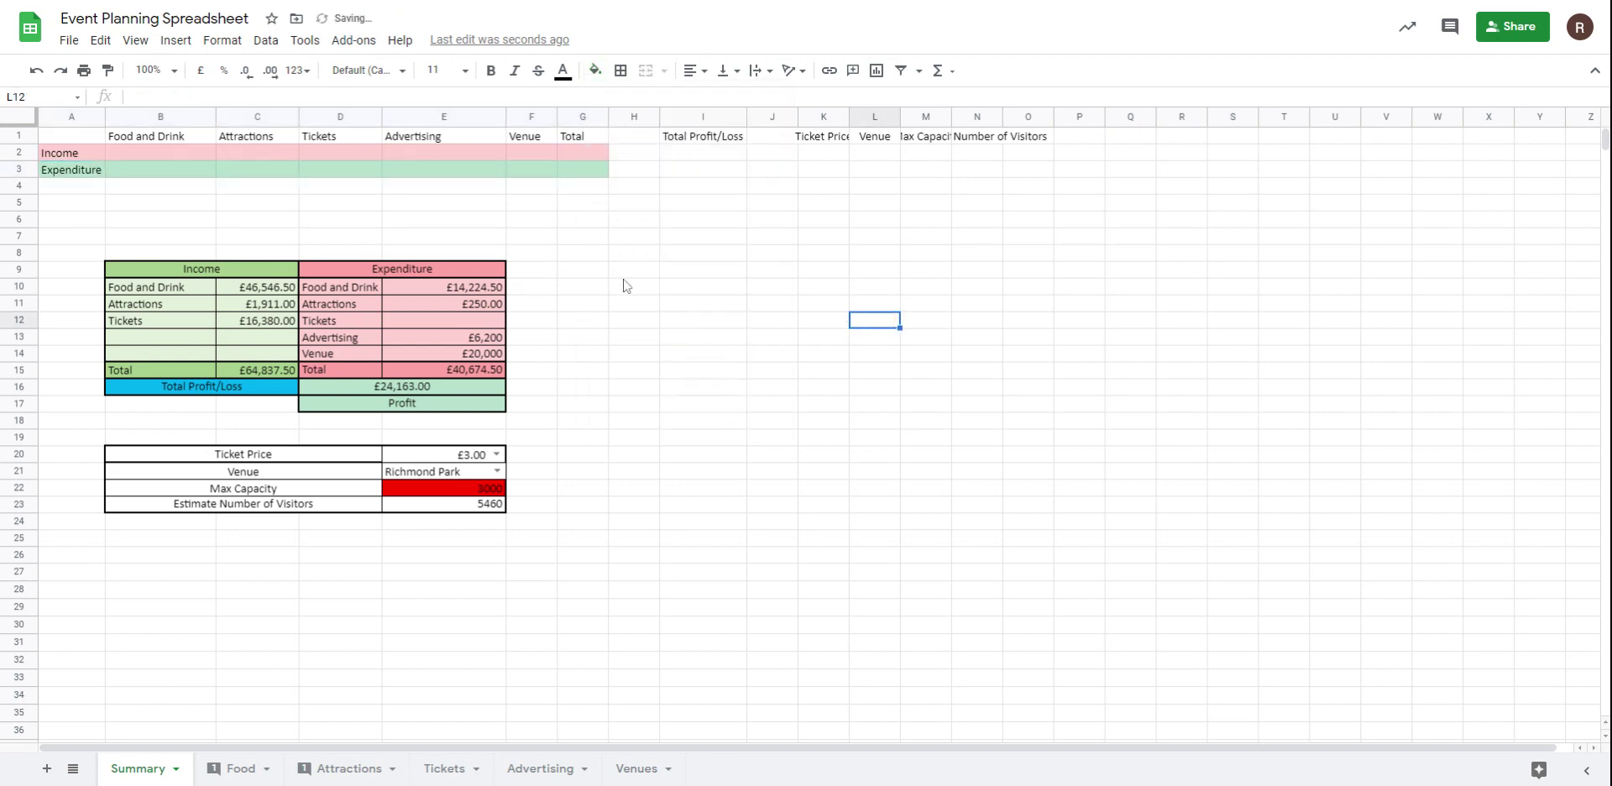
# Step: Apply all borders to the Income and Expenditure rows A2:G3
pyautogui.moveTo(95, 159); pyautogui.dragTo(538, 169)
pyautogui.moveTo(79, 162); pyautogui.dragTo(579, 166)
pyautogui.click(620, 70)
pyautogui.click(626, 97)
pyautogui.click(302, 208)
pyautogui.moveTo(164, 138); pyautogui.dragTo(572, 143)
# Step: Give the B1:G1 headers all borders and a light yellow fill
pyautogui.click(621, 70)
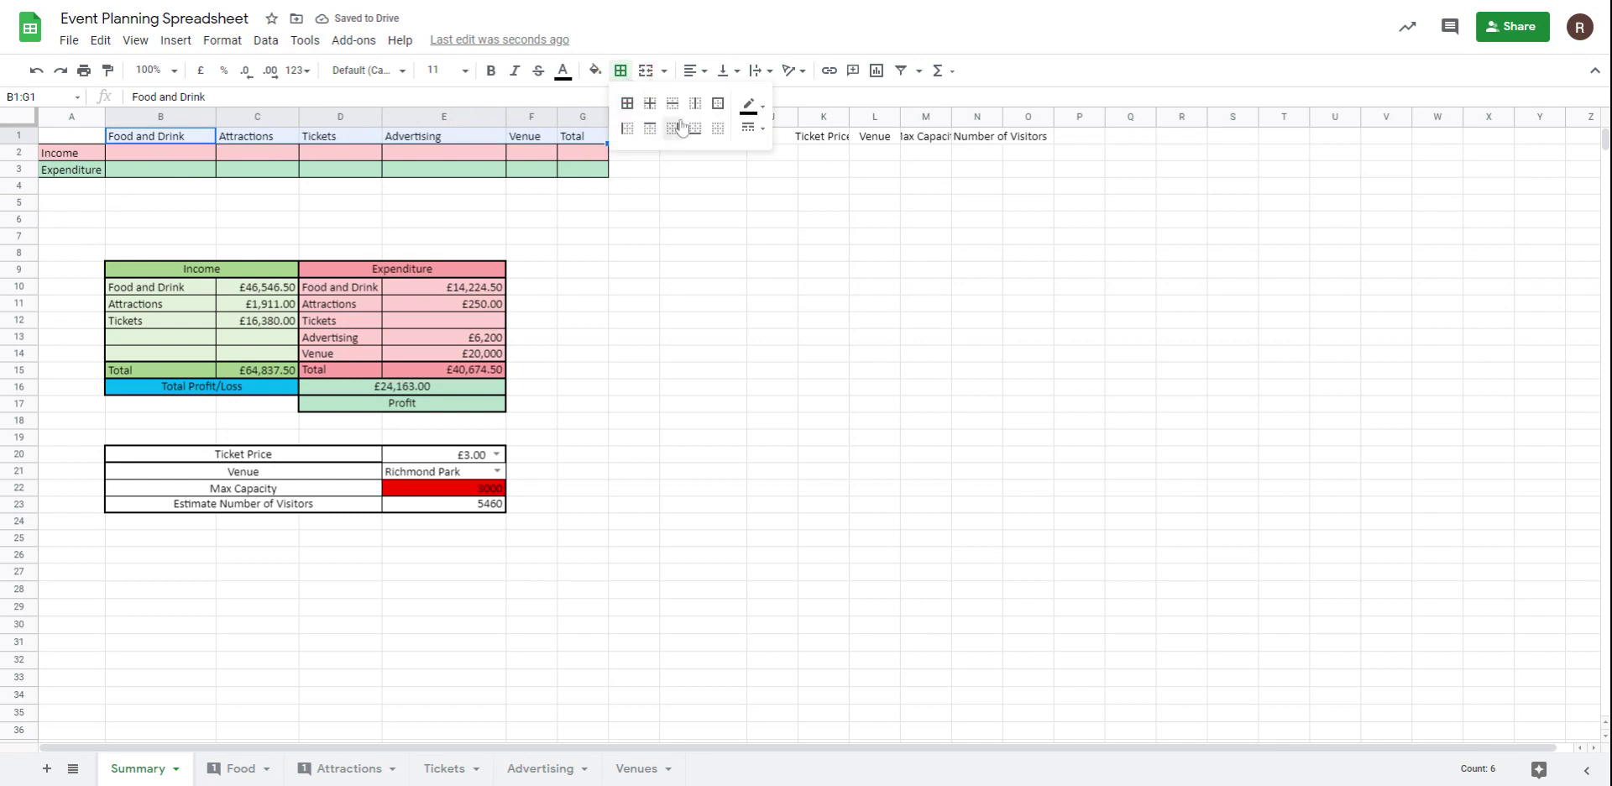
pyautogui.click(626, 103)
pyautogui.click(596, 71)
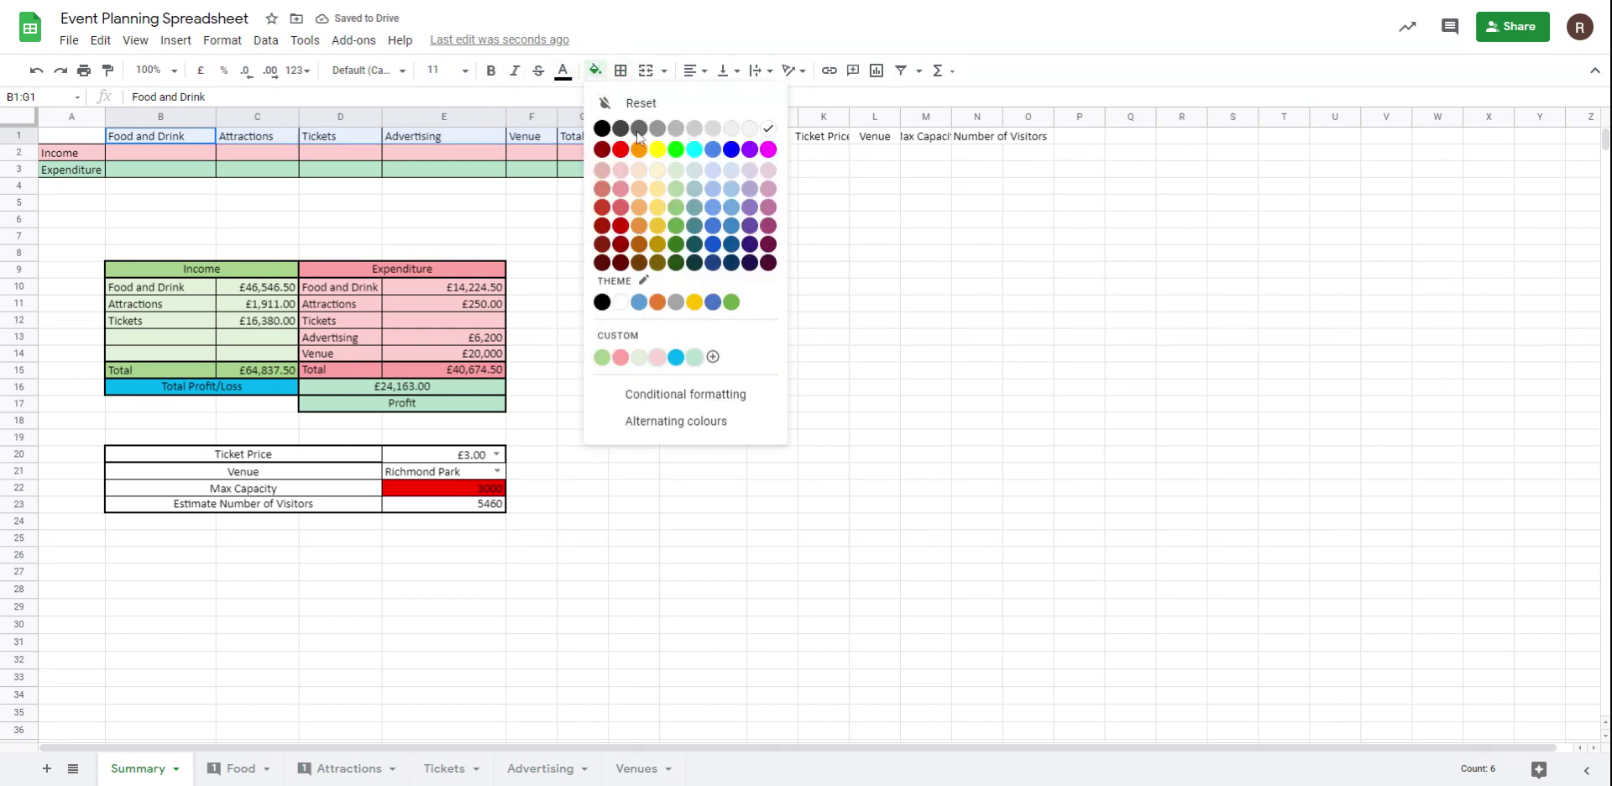
pyautogui.click(658, 172)
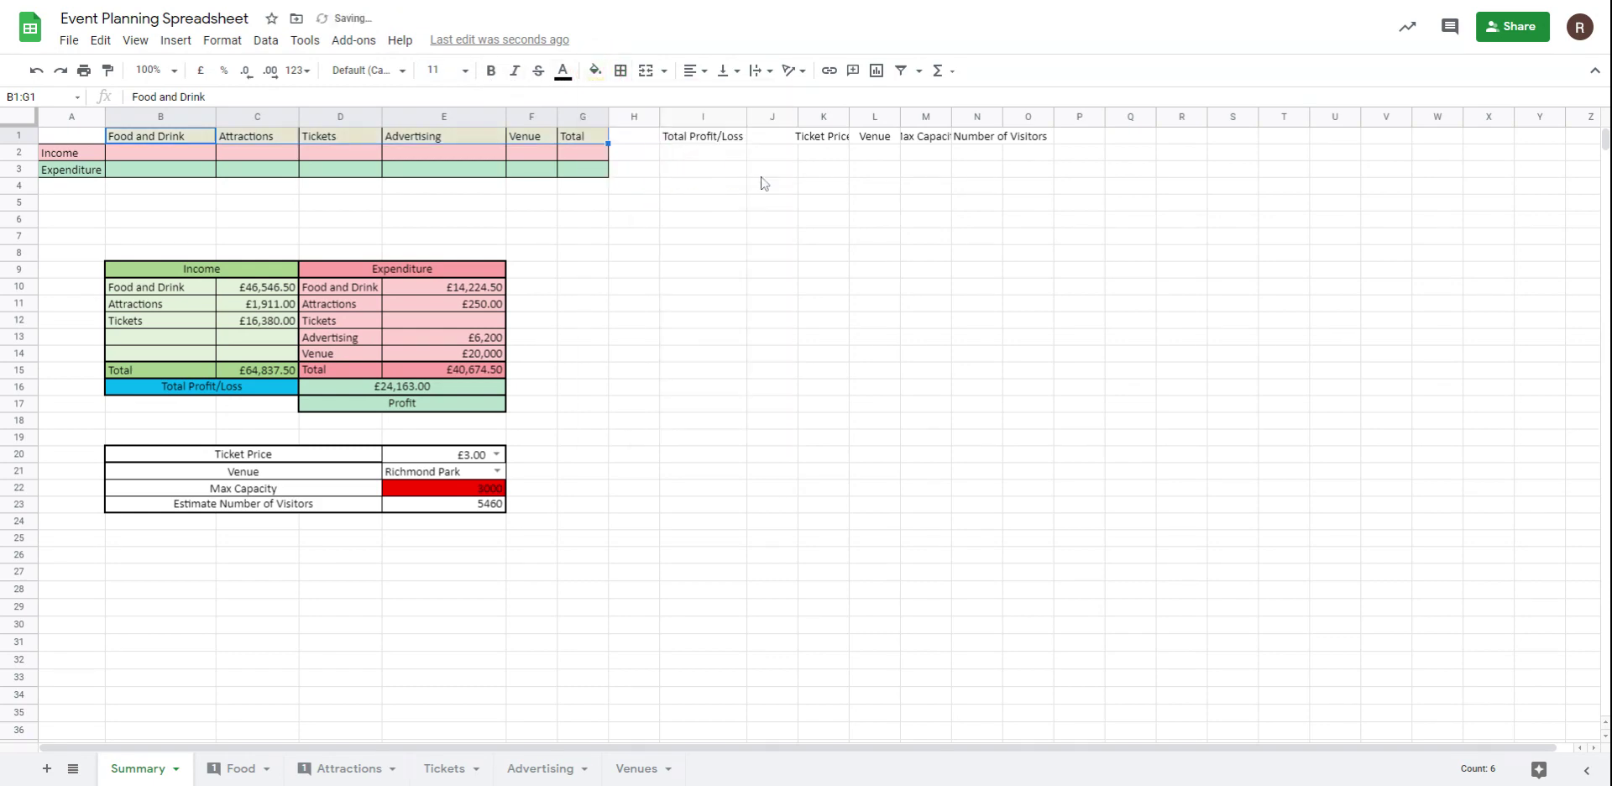
pyautogui.click(813, 186)
# Step: Auto-fit columns K through O to their header text
pyautogui.click(697, 140)
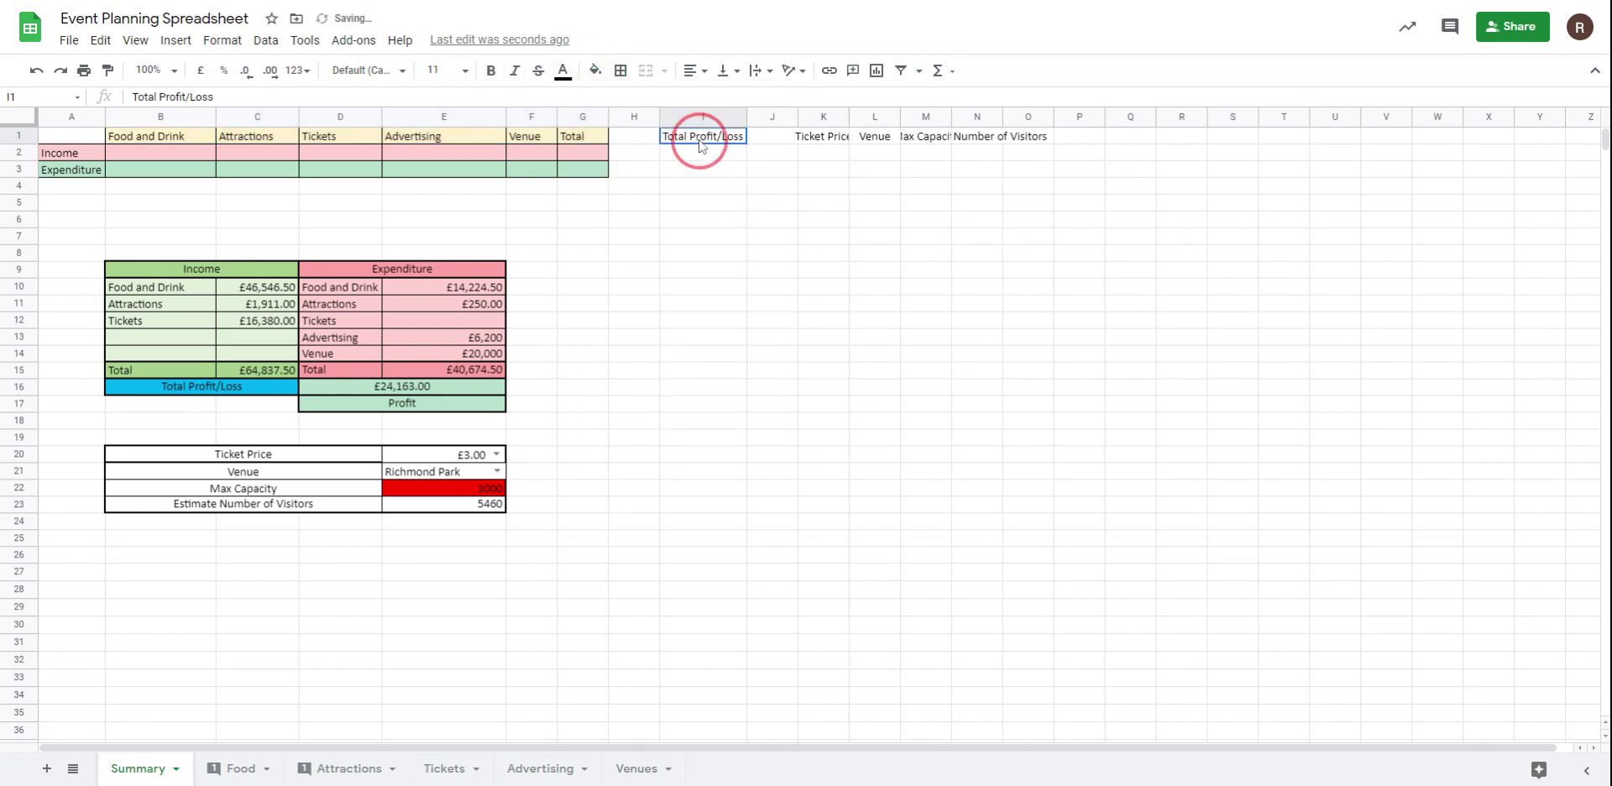
pyautogui.moveTo(848, 122); pyautogui.dragTo(1042, 118)
pyautogui.click(814, 187)
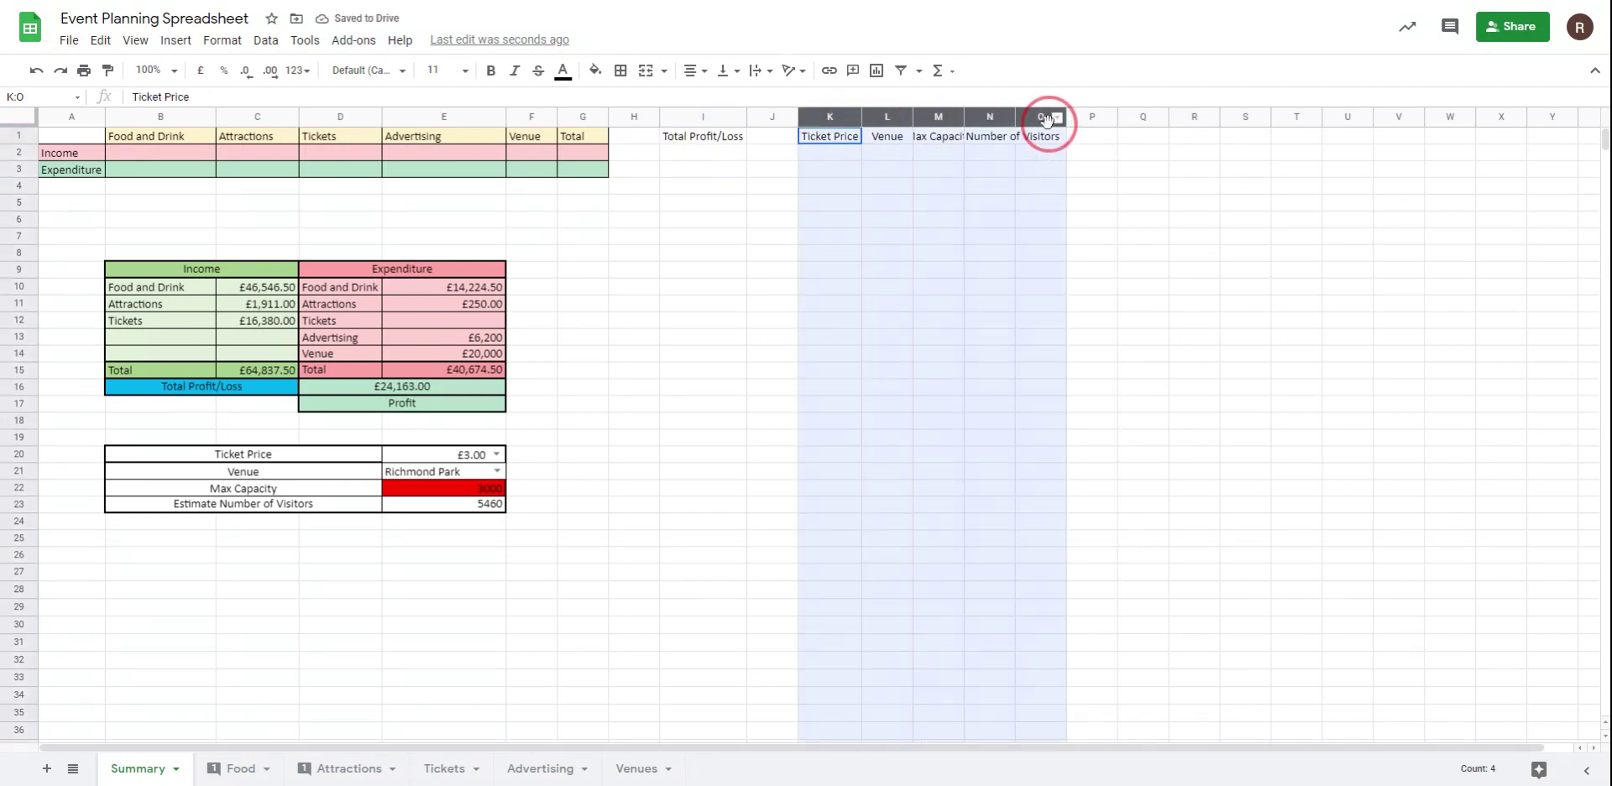
pyautogui.doubleClick(963, 119)
pyautogui.click(883, 219)
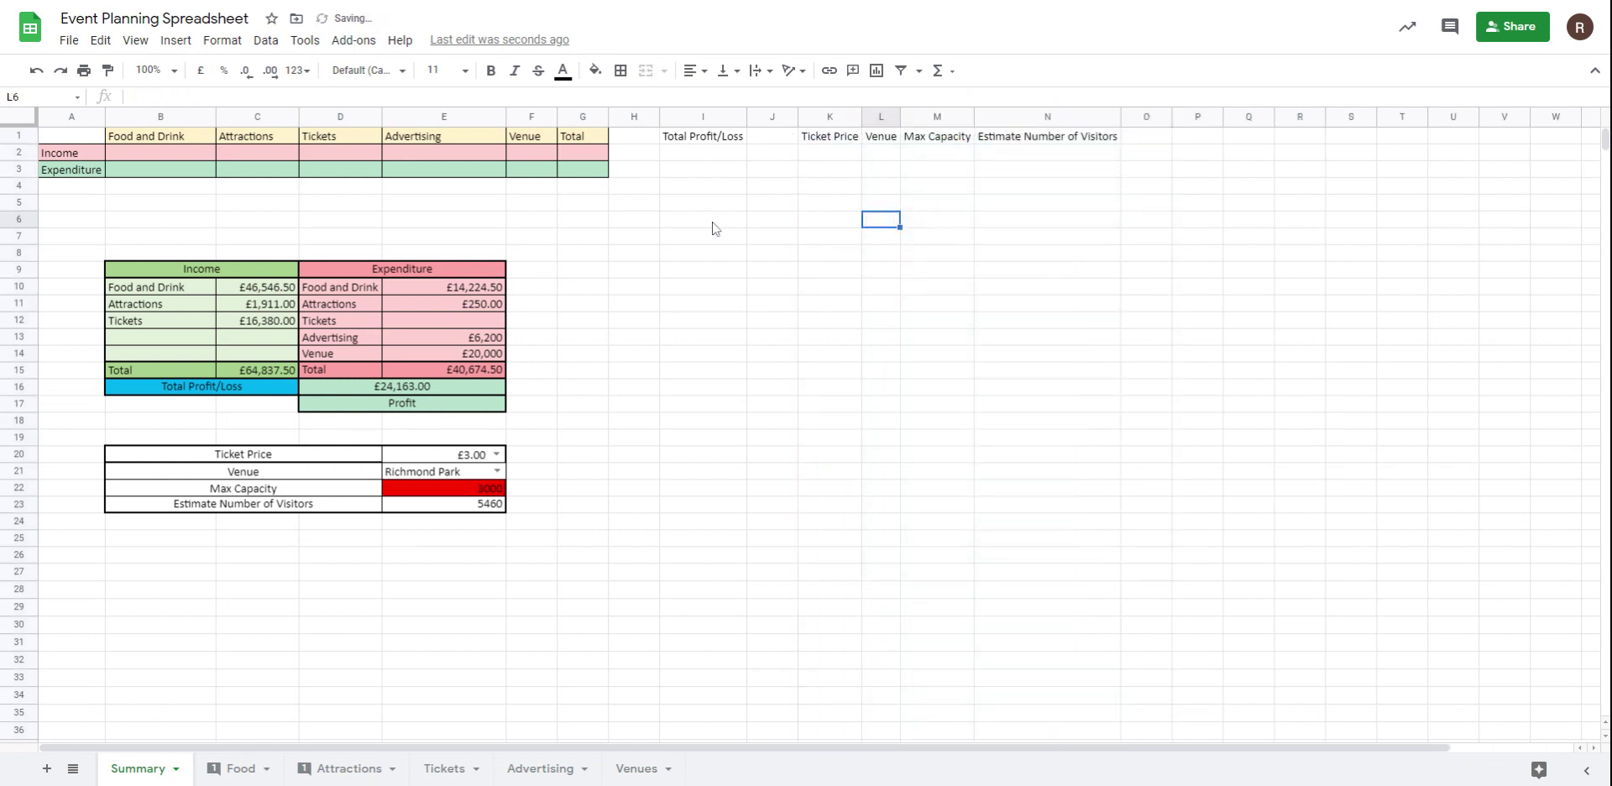
# Step: Shade the Total Profit/Loss header in I1 light yellow
pyautogui.moveTo(693, 144); pyautogui.dragTo(1022, 136)
pyautogui.click(702, 136)
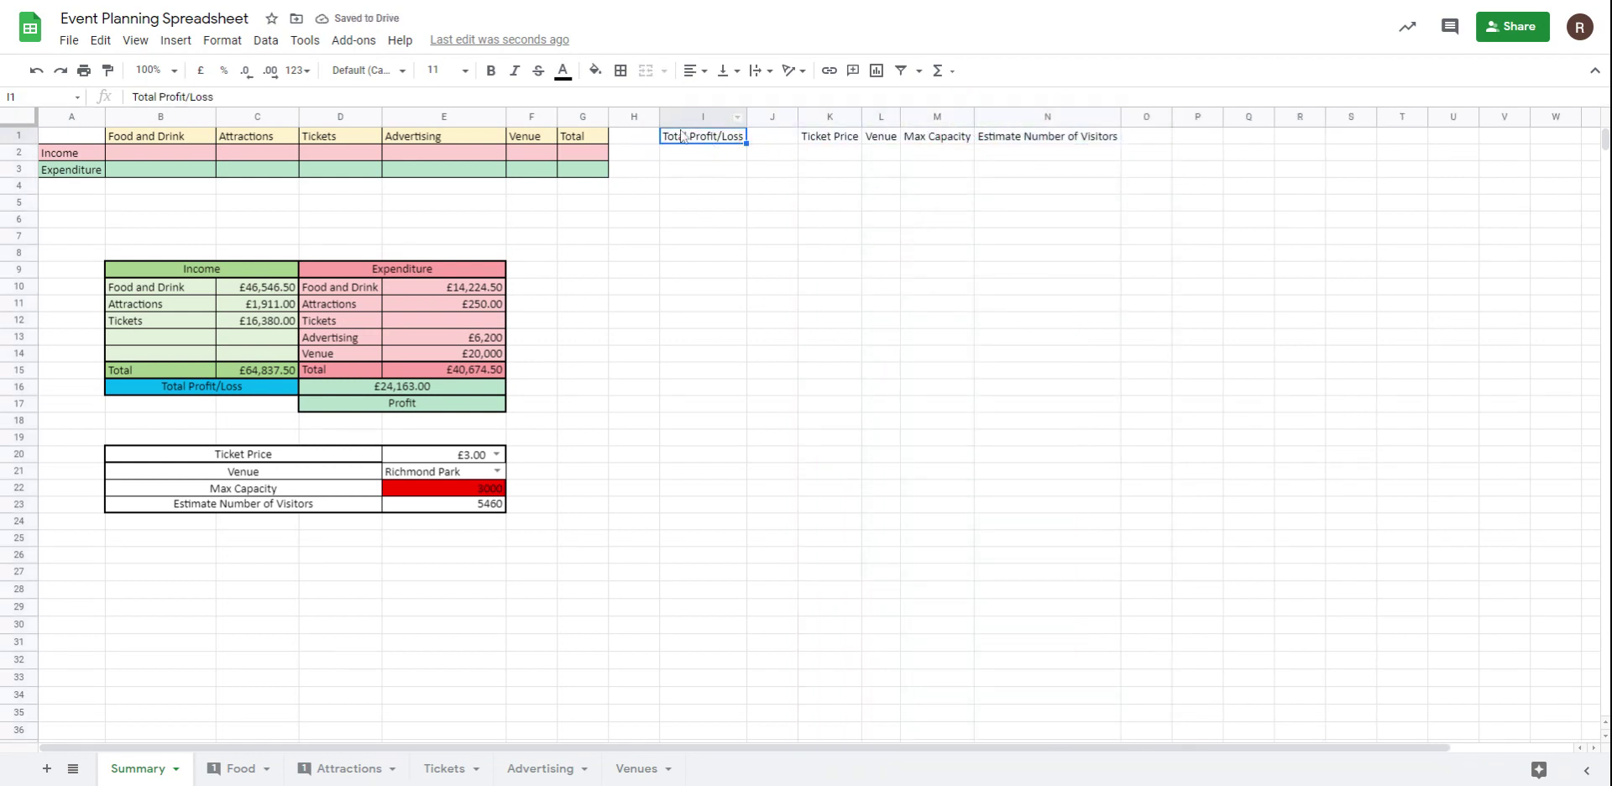
pyautogui.click(596, 71)
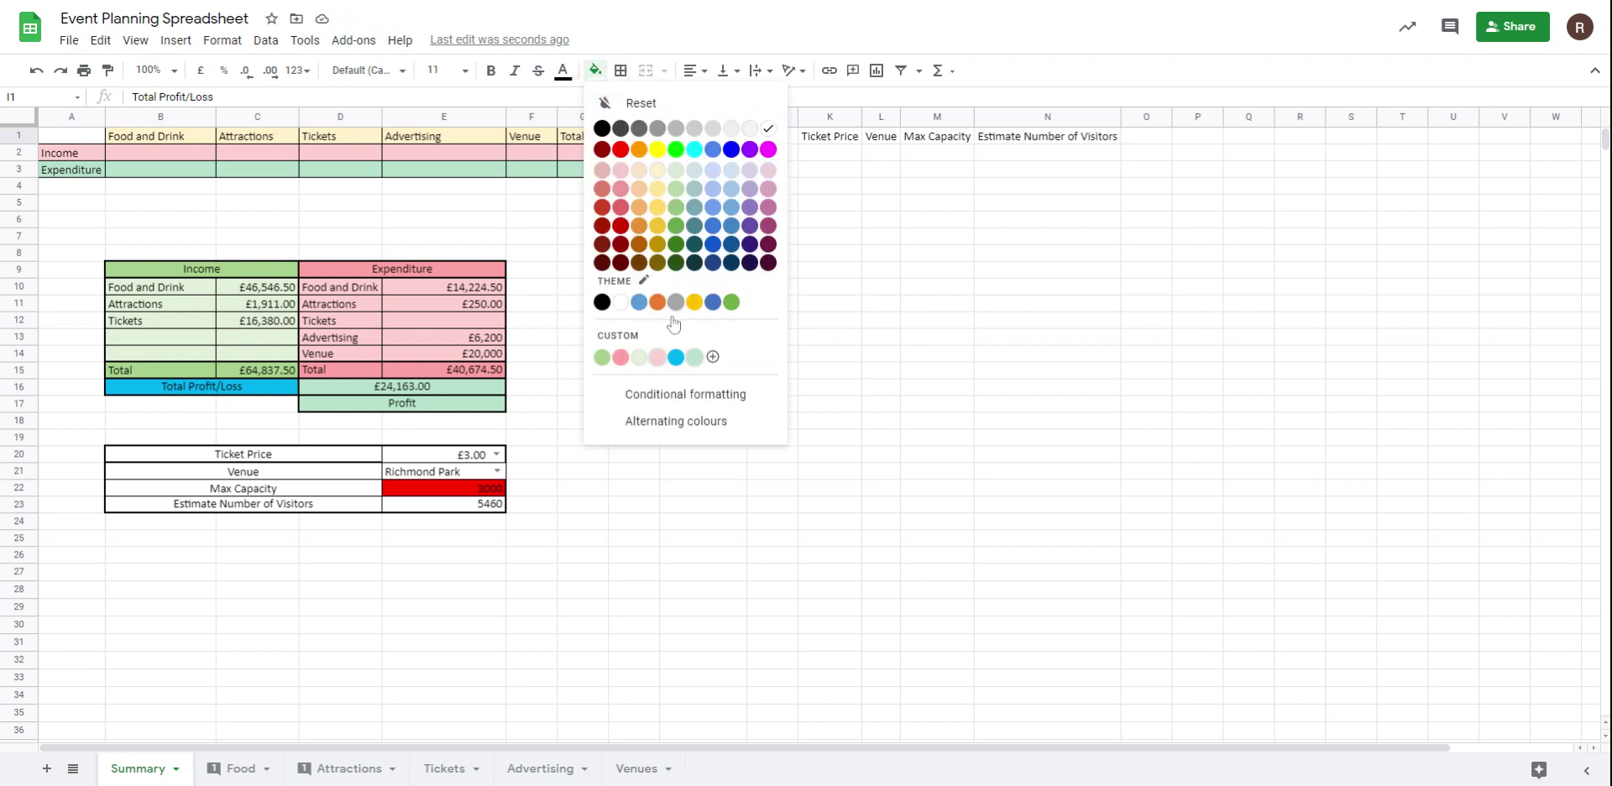
pyautogui.click(657, 170)
pyautogui.moveTo(832, 139); pyautogui.dragTo(1024, 142)
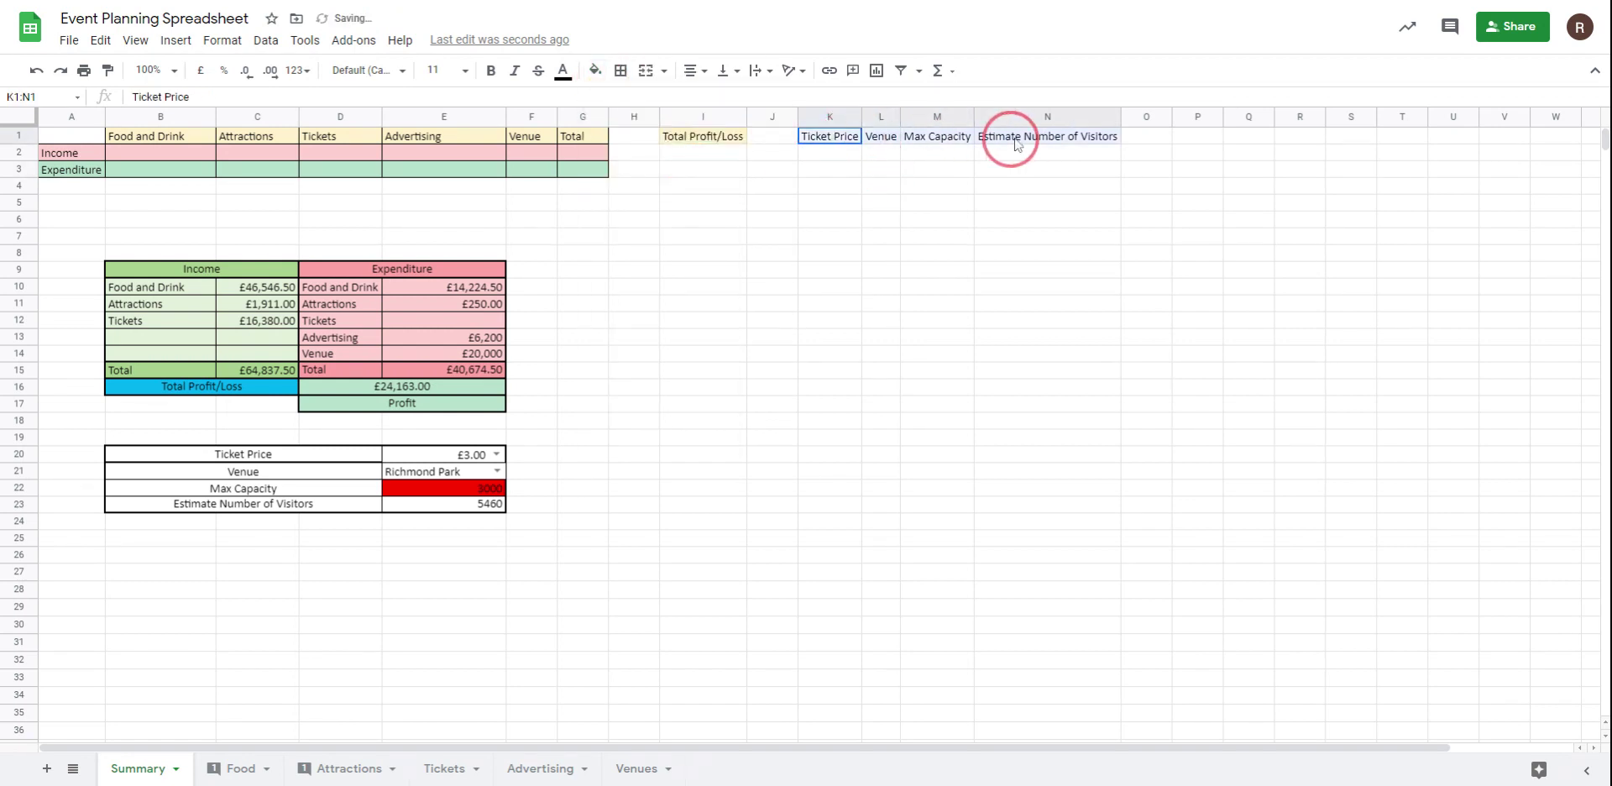
pyautogui.click(595, 70)
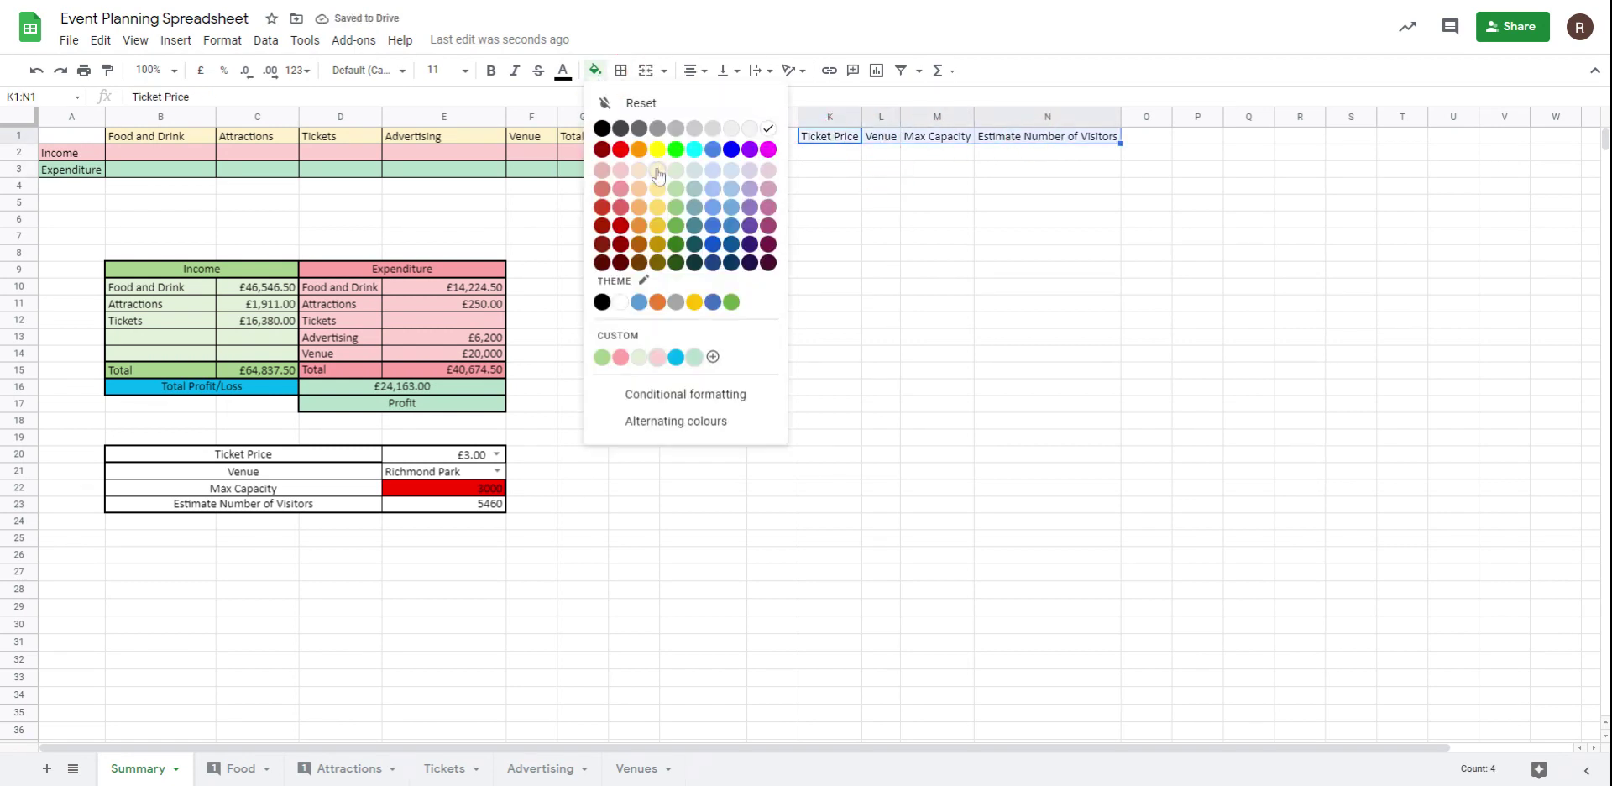
# Step: Shade K1:N1 light yellow and apply all borders to I1 and K1:N1
pyautogui.click(658, 172)
pyautogui.click(925, 292)
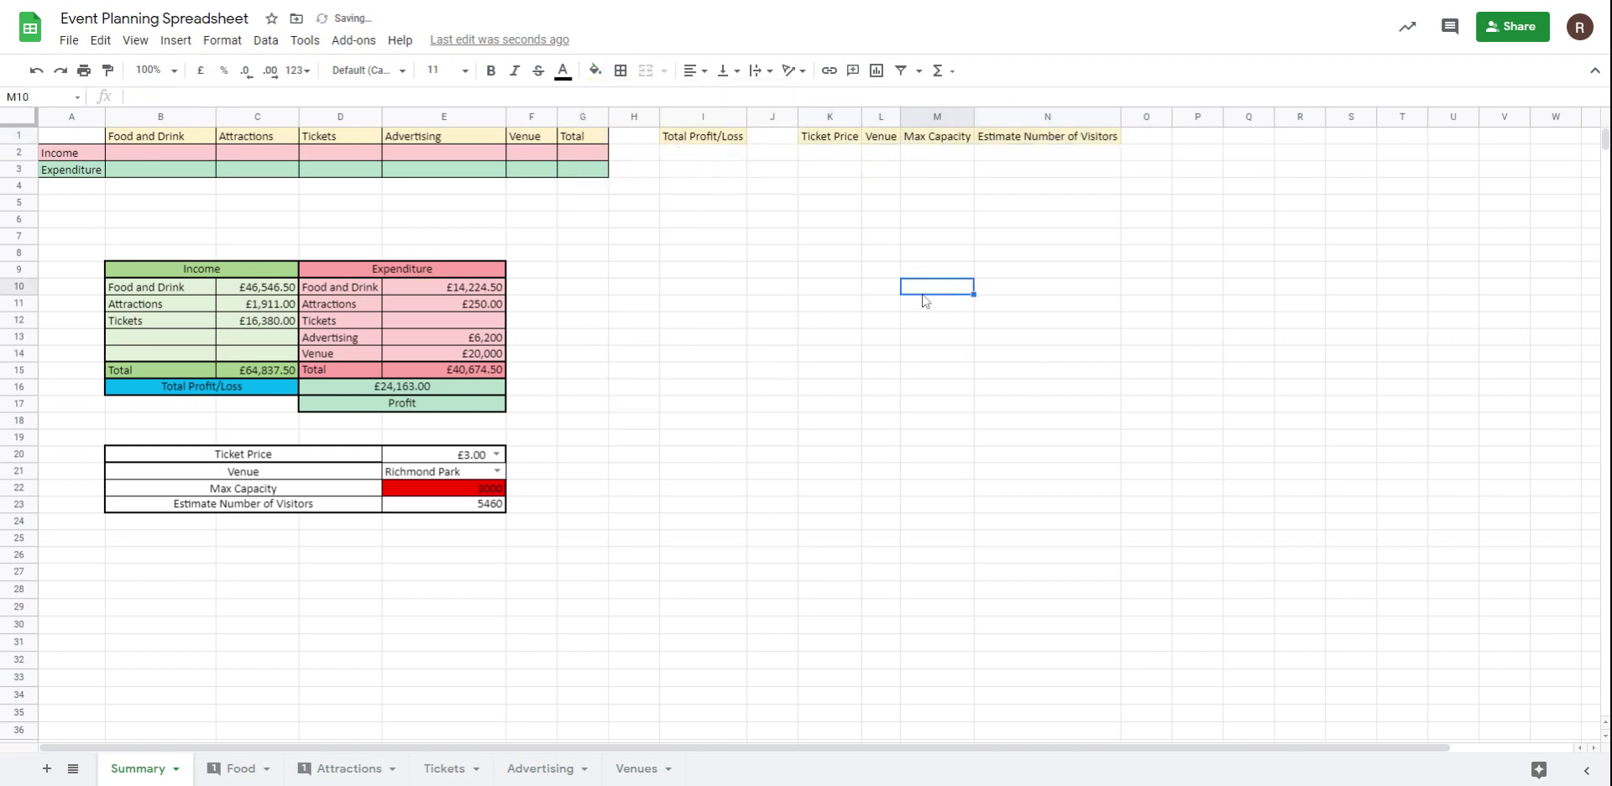
pyautogui.click(702, 137)
pyautogui.click(621, 70)
pyautogui.click(627, 103)
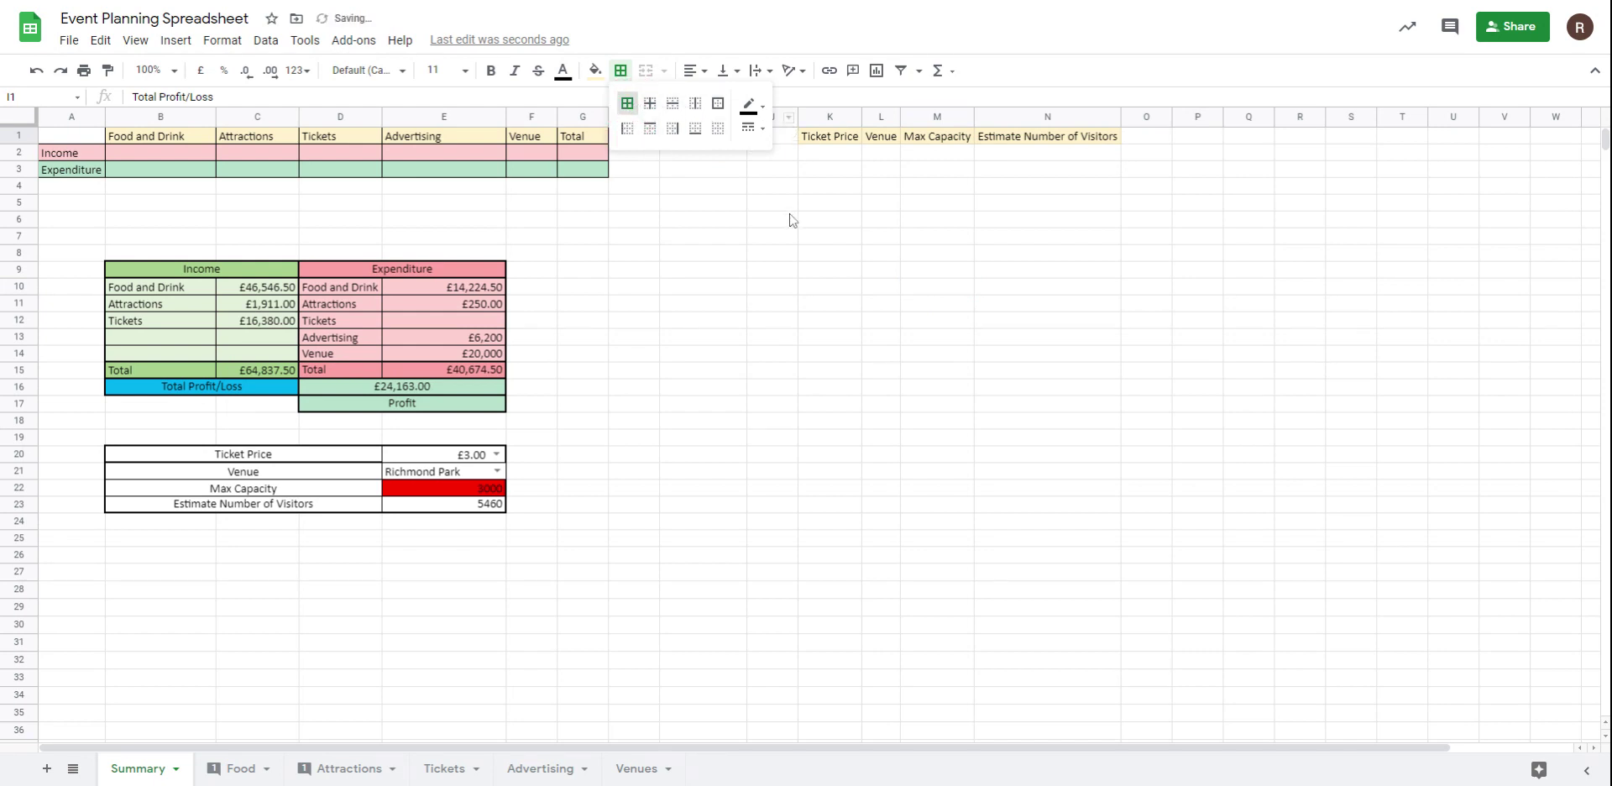
pyautogui.click(779, 216)
pyautogui.moveTo(819, 139); pyautogui.dragTo(1044, 151)
pyautogui.click(621, 70)
pyautogui.click(624, 101)
pyautogui.click(915, 307)
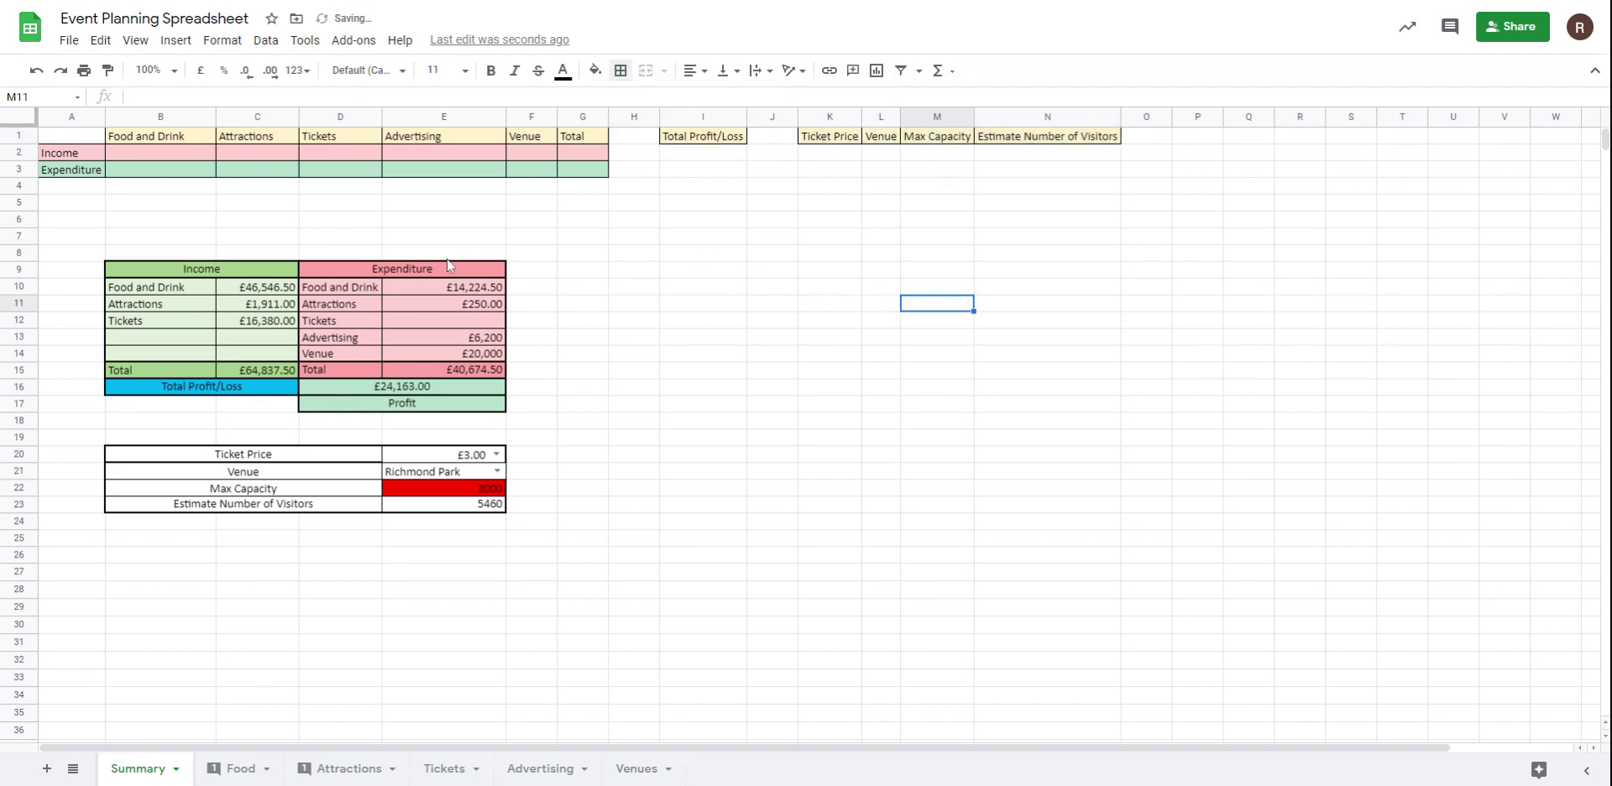
# Step: Enter the formula =C5 in B2 for the Food and Drink income
pyautogui.click(154, 160)
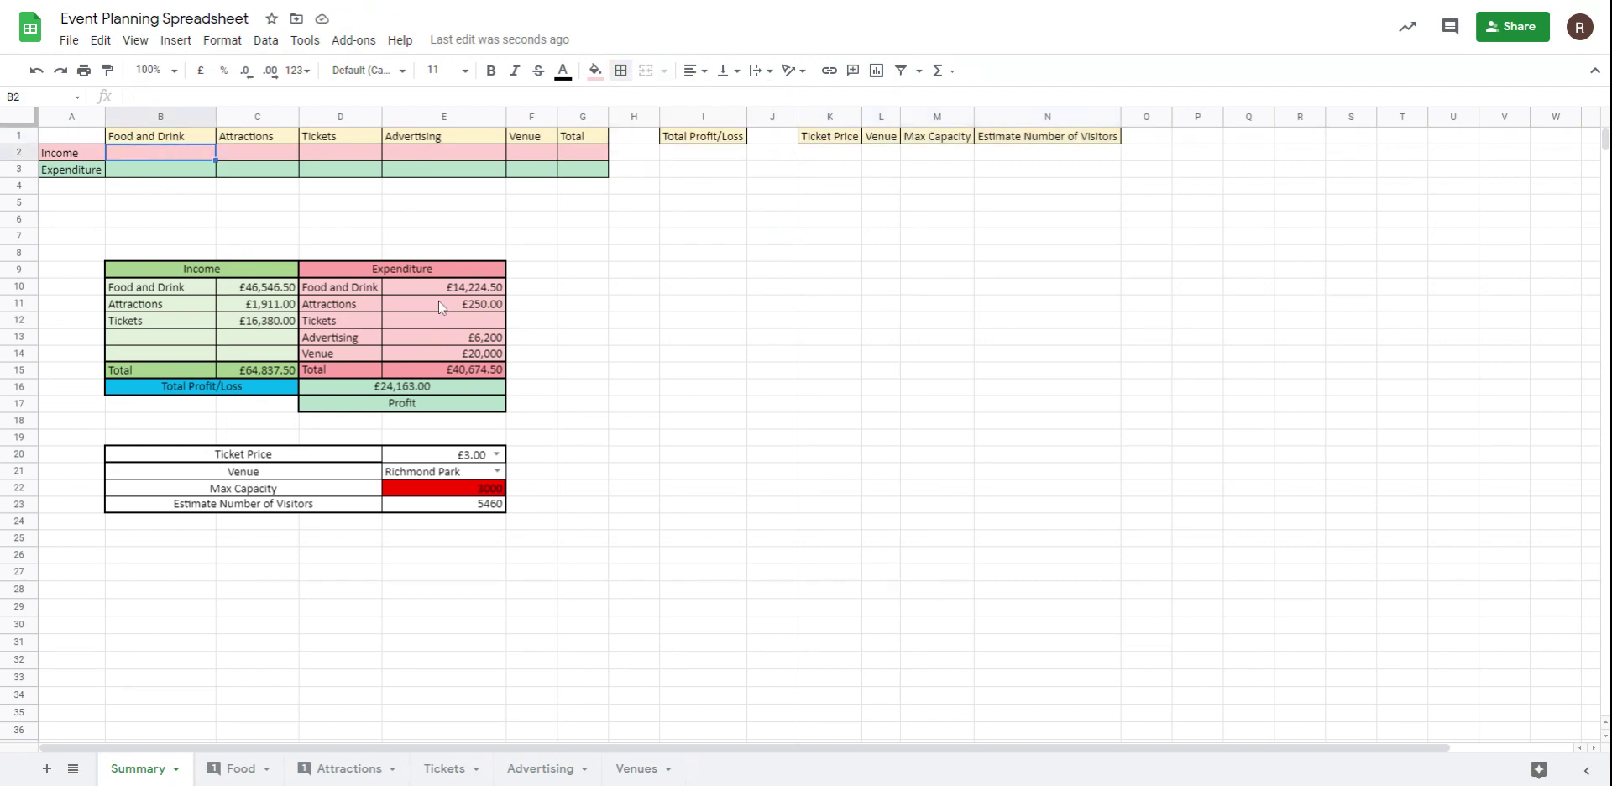
pyautogui.write('=')
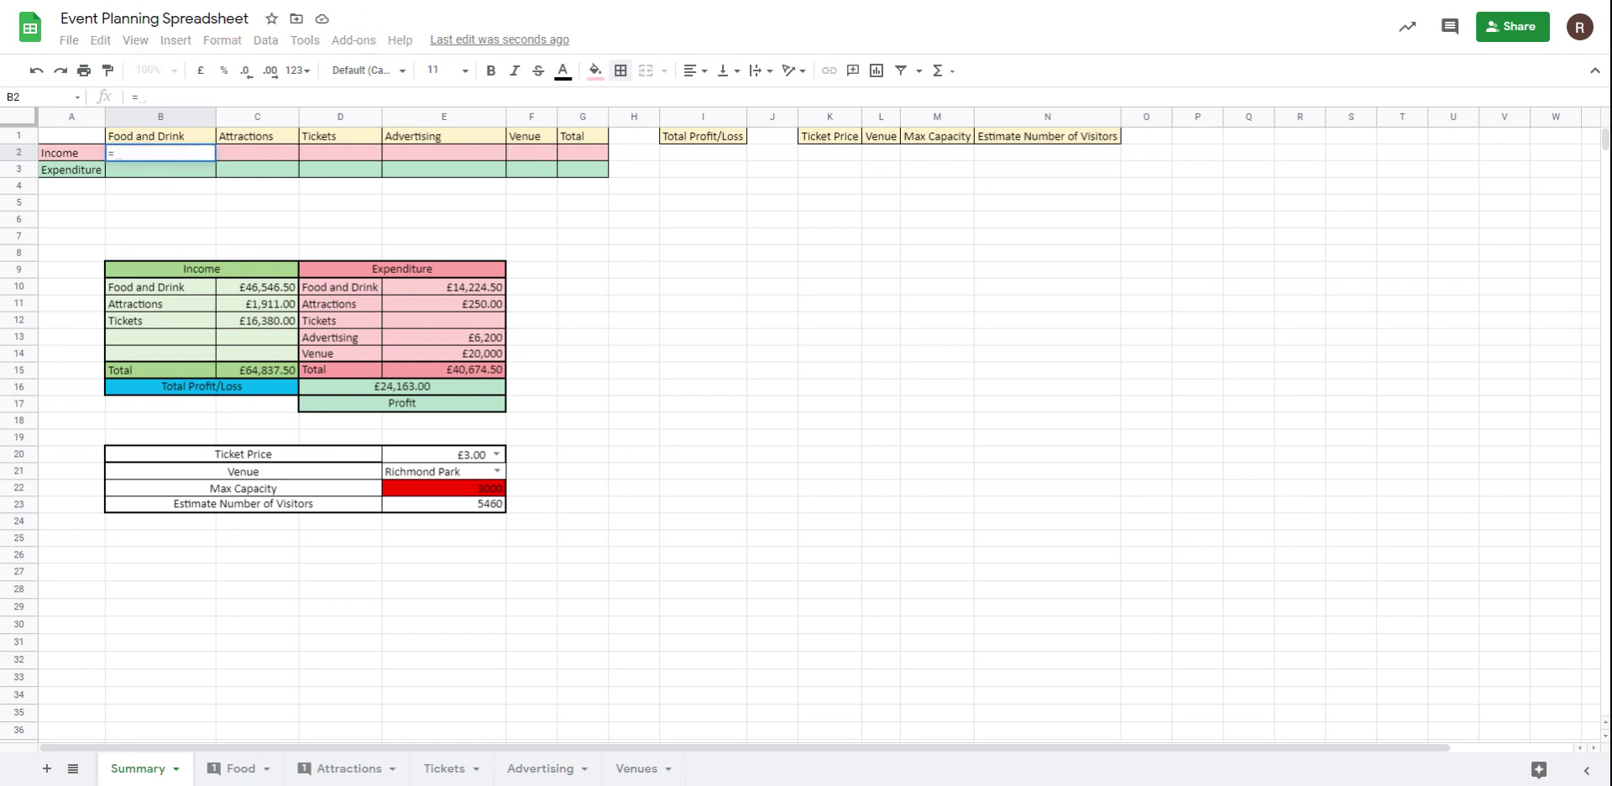
pyautogui.click(246, 201)
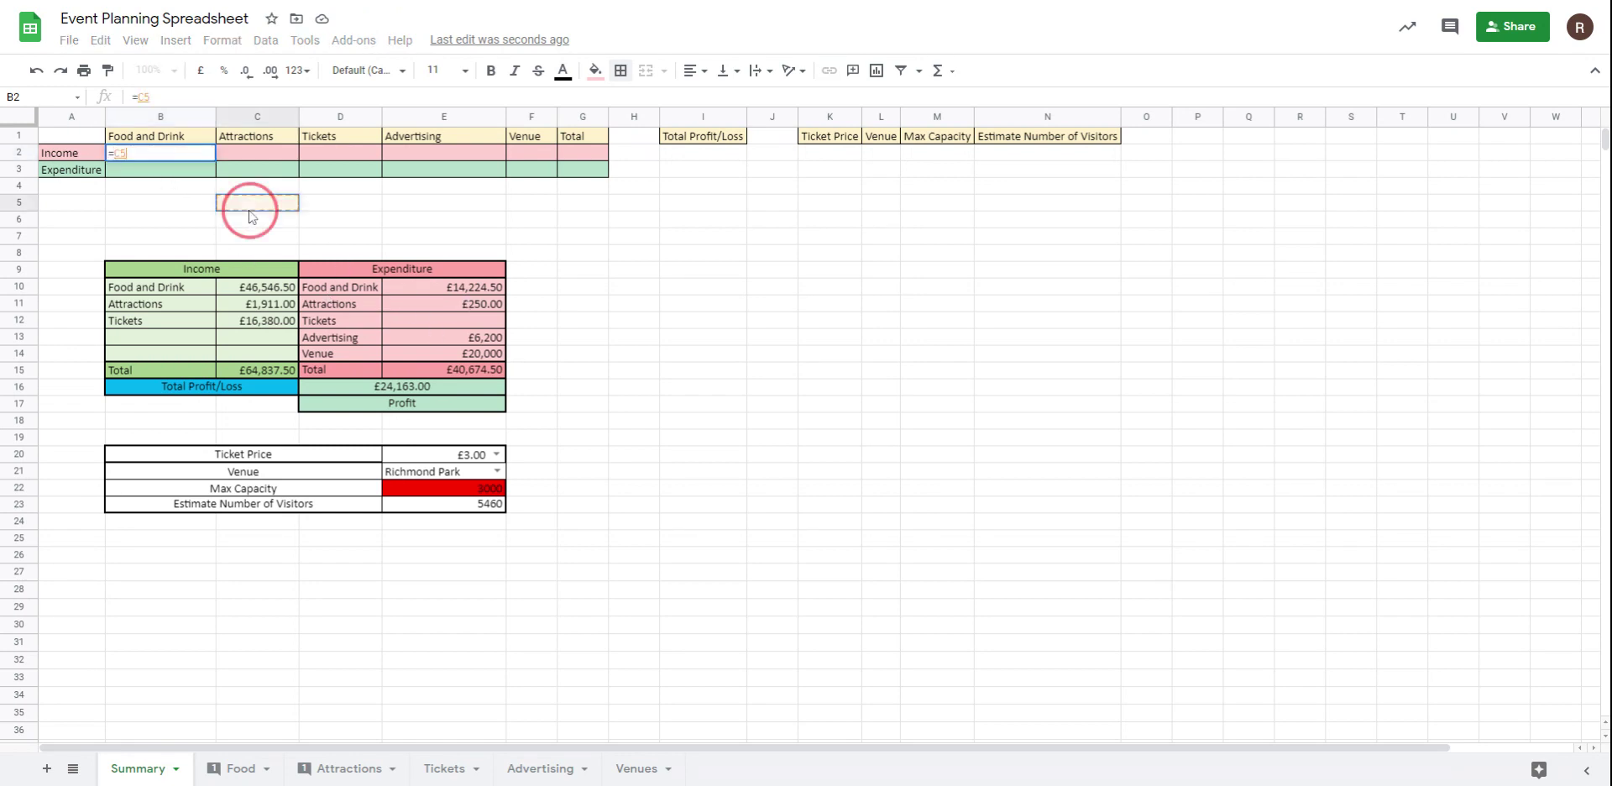
pyautogui.click(388, 222)
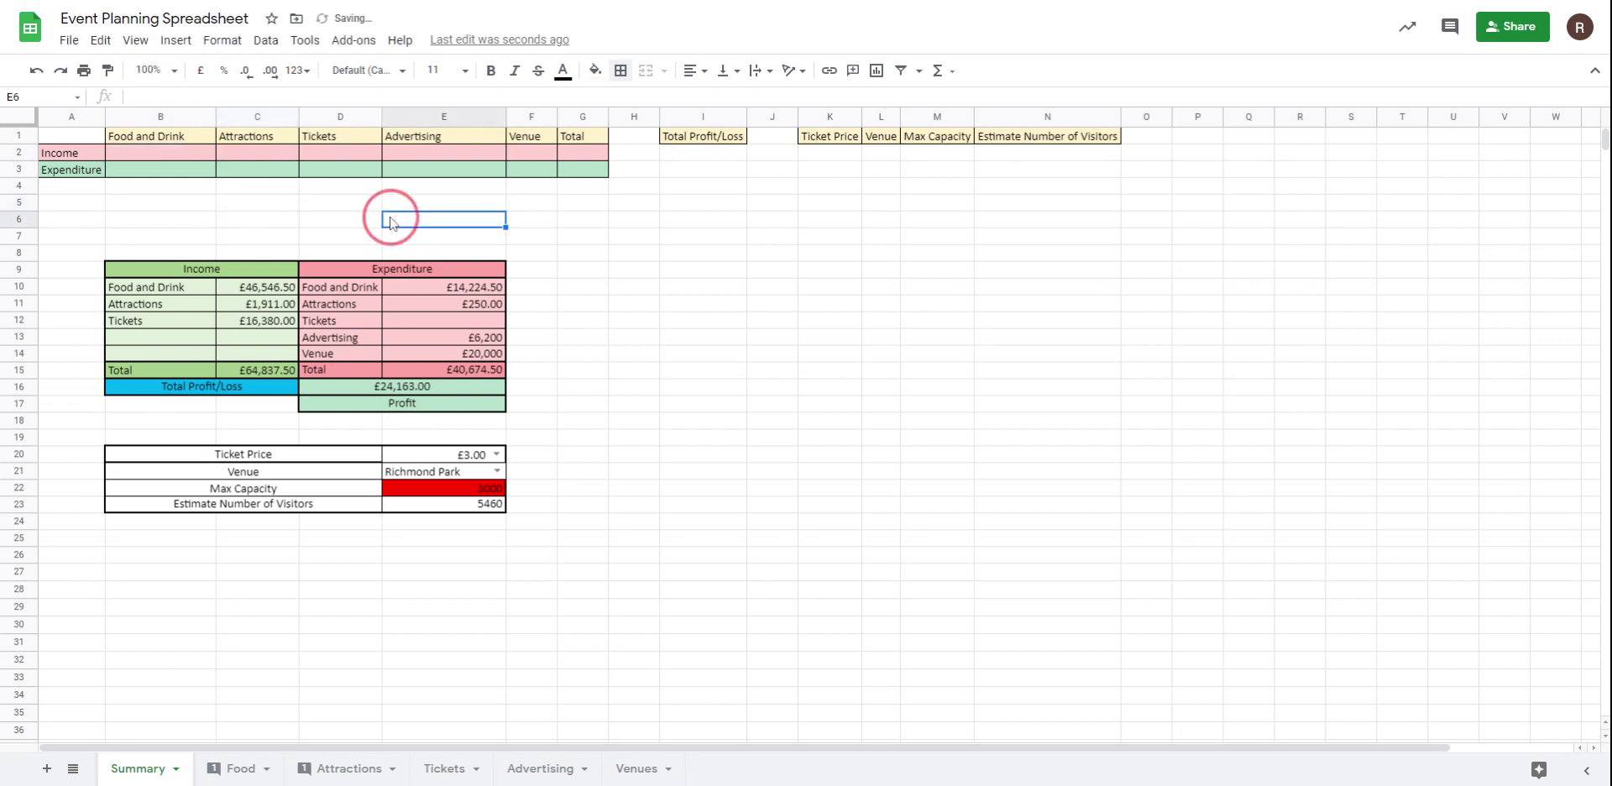
# Step: Replace the A2:A3 labels with Expenditure in A2 and Income in A3
pyautogui.click(76, 156)
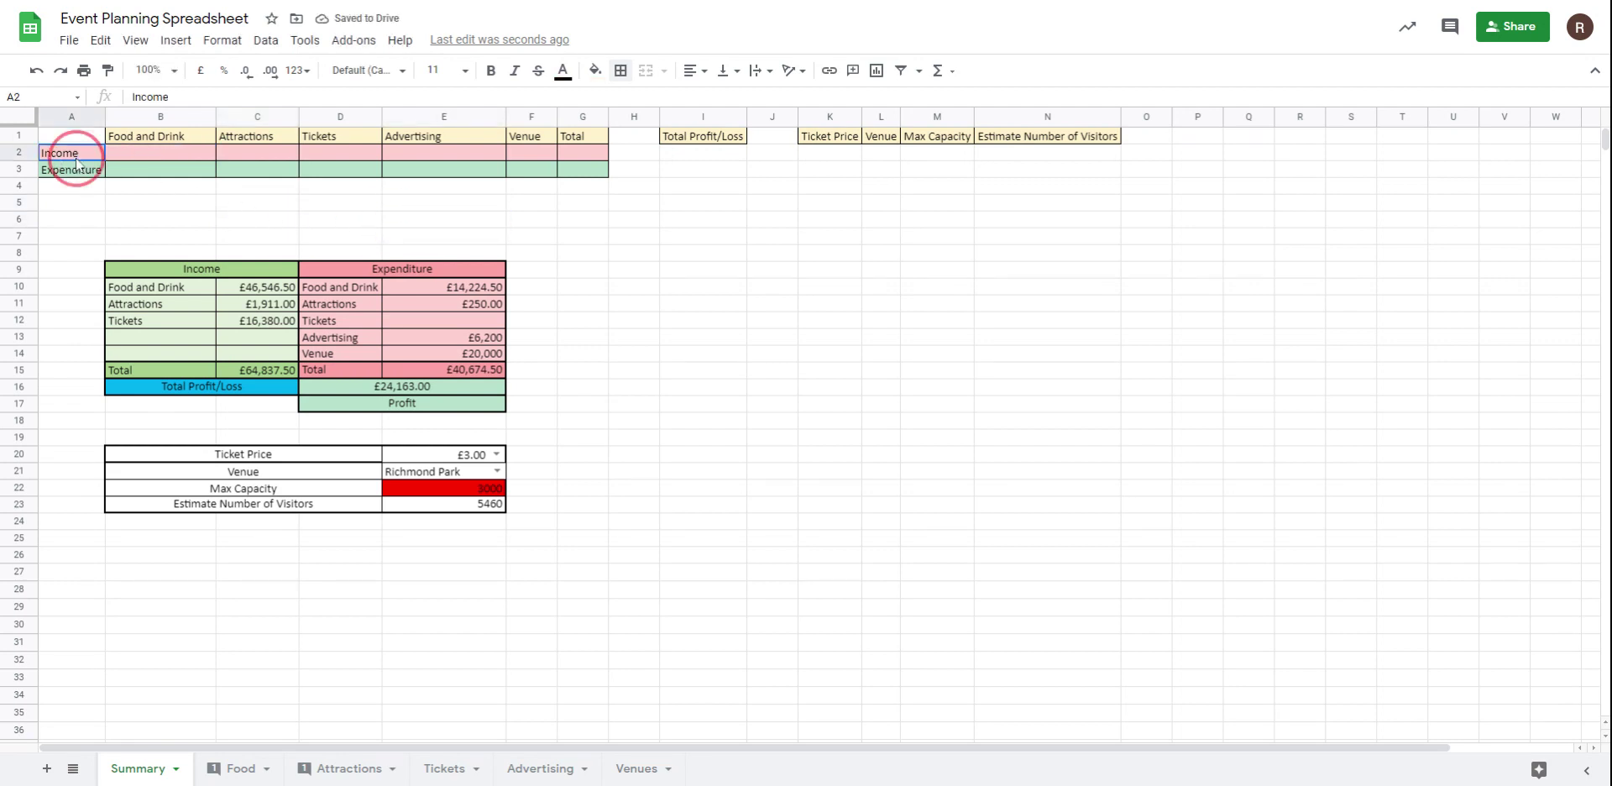
pyautogui.press('Delete')
pyautogui.click(87, 172)
pyautogui.press('Delete')
pyautogui.click(90, 155)
pyautogui.write('Expenditure')
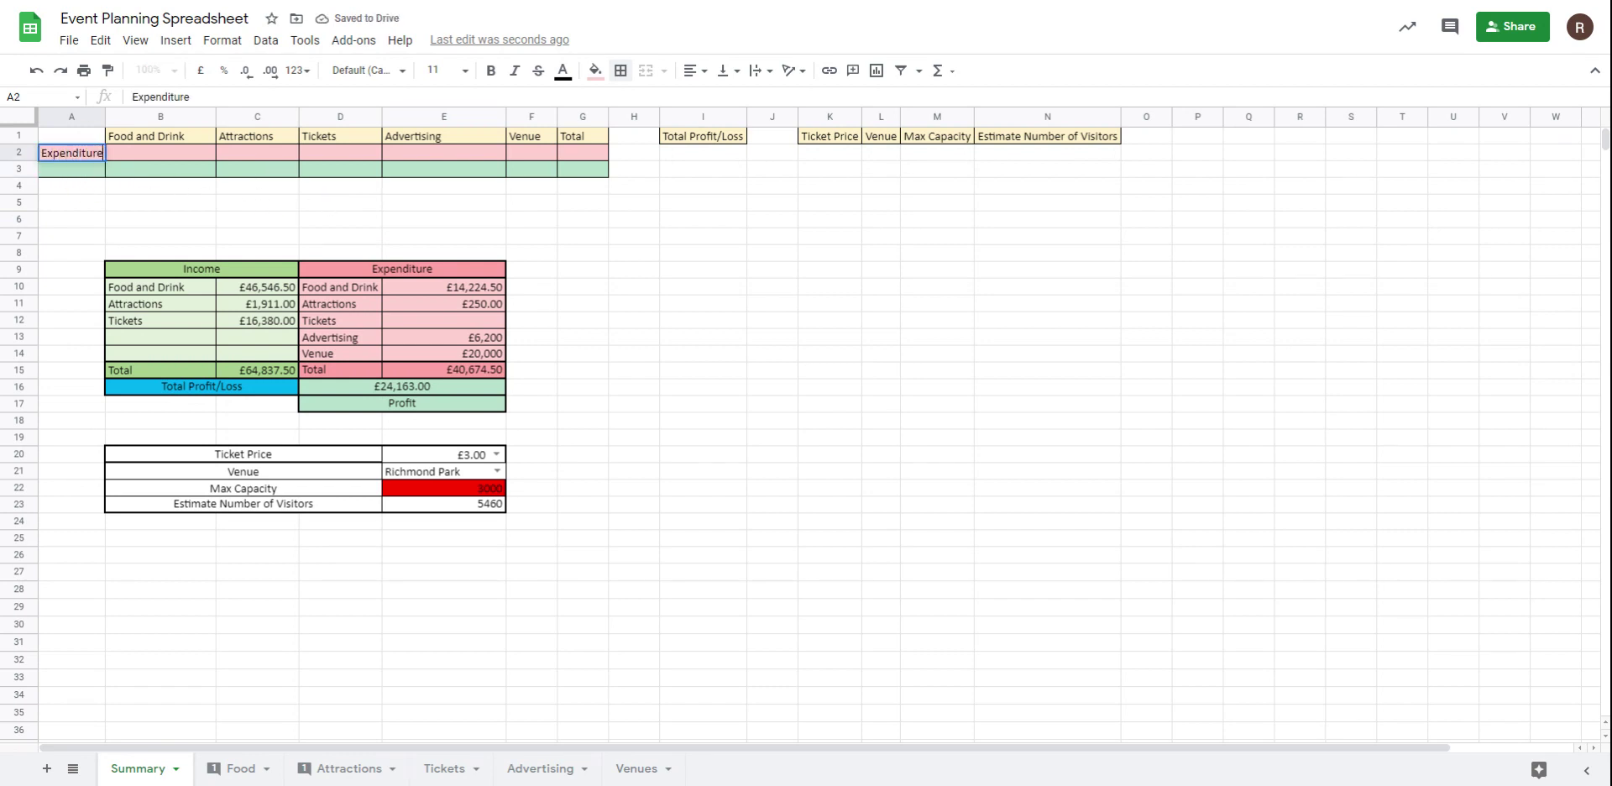
pyautogui.press('Return')
pyautogui.write('Income')
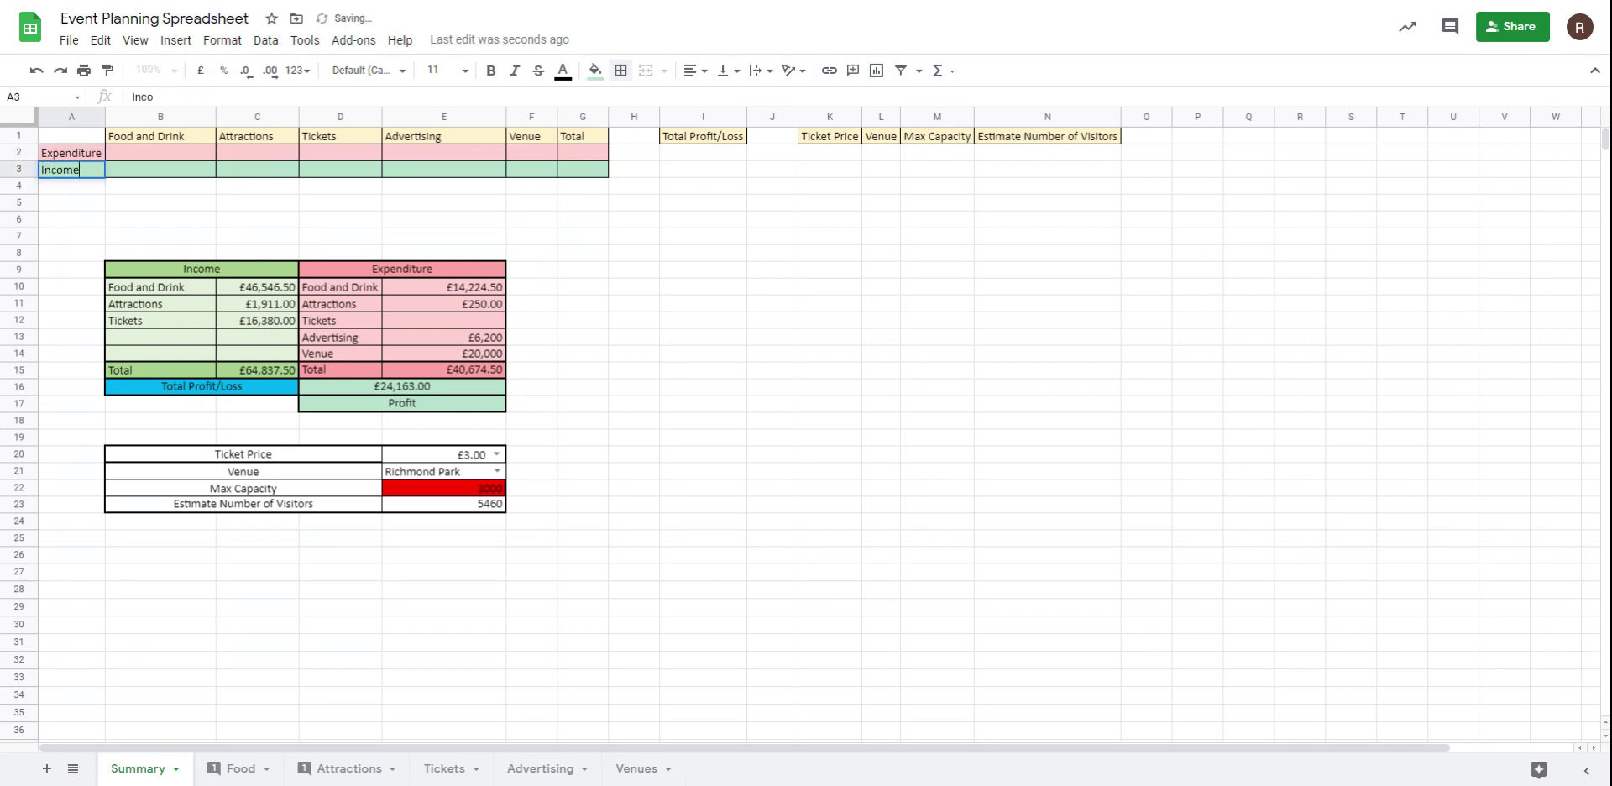
pyautogui.press('Return')
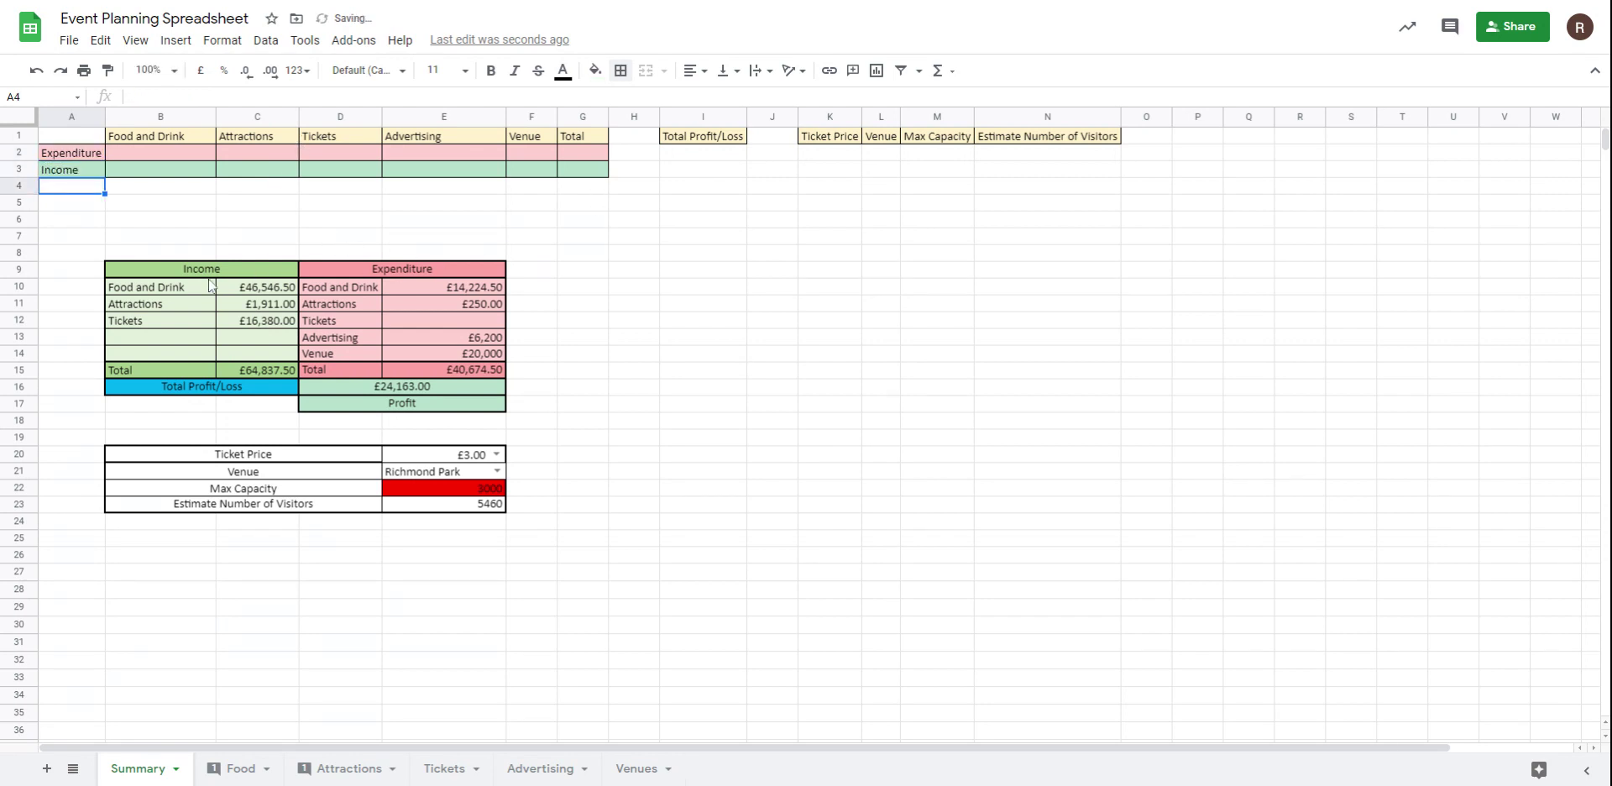
# Step: Link B2, C2 and D2 to the expenditure cells =E10, =E11 and =E12
pyautogui.click(152, 159)
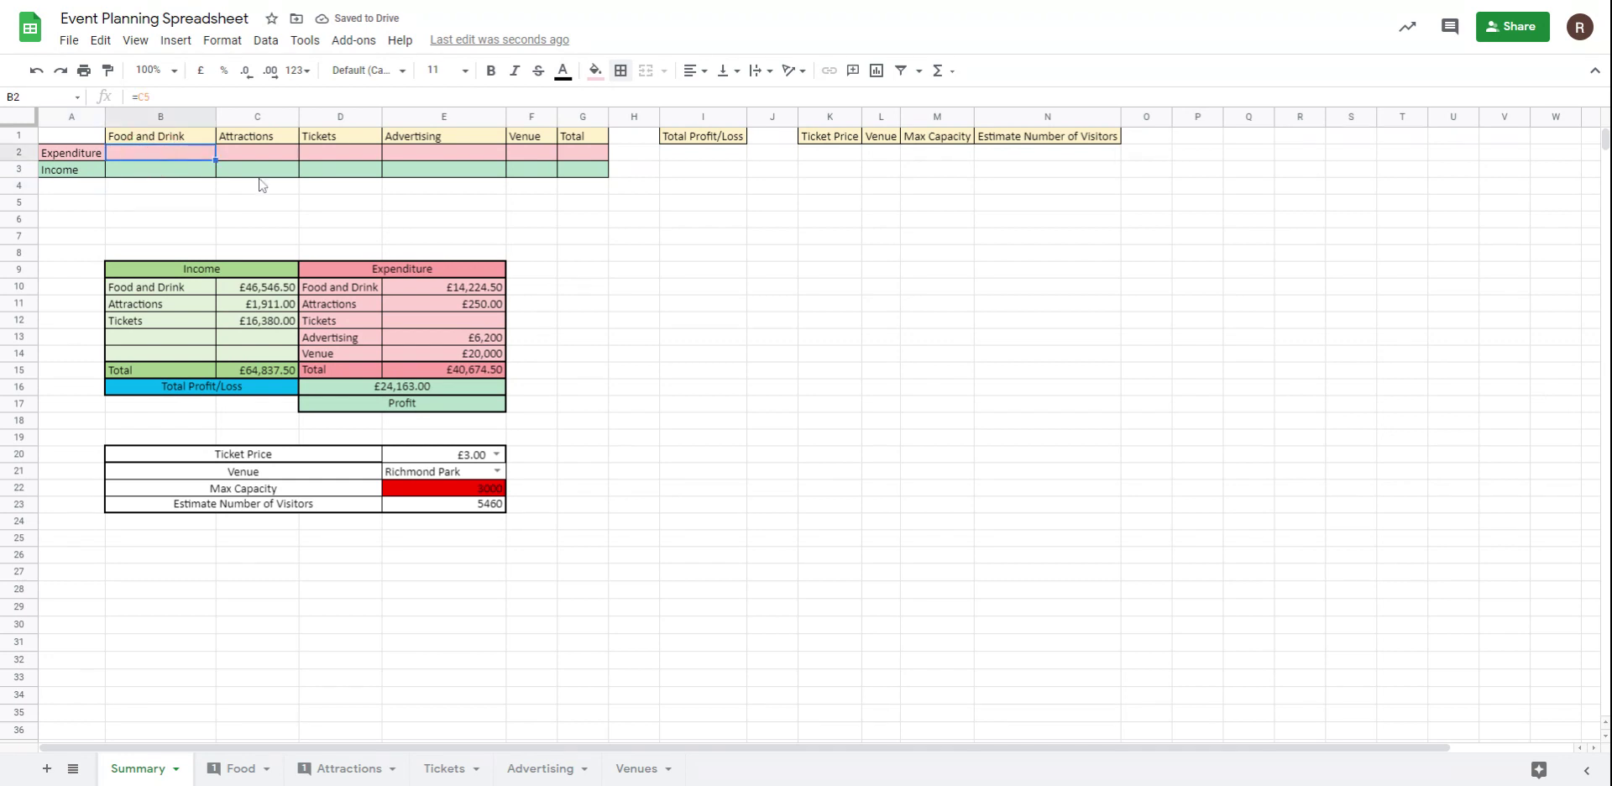
pyautogui.write('=')
pyautogui.click(439, 289)
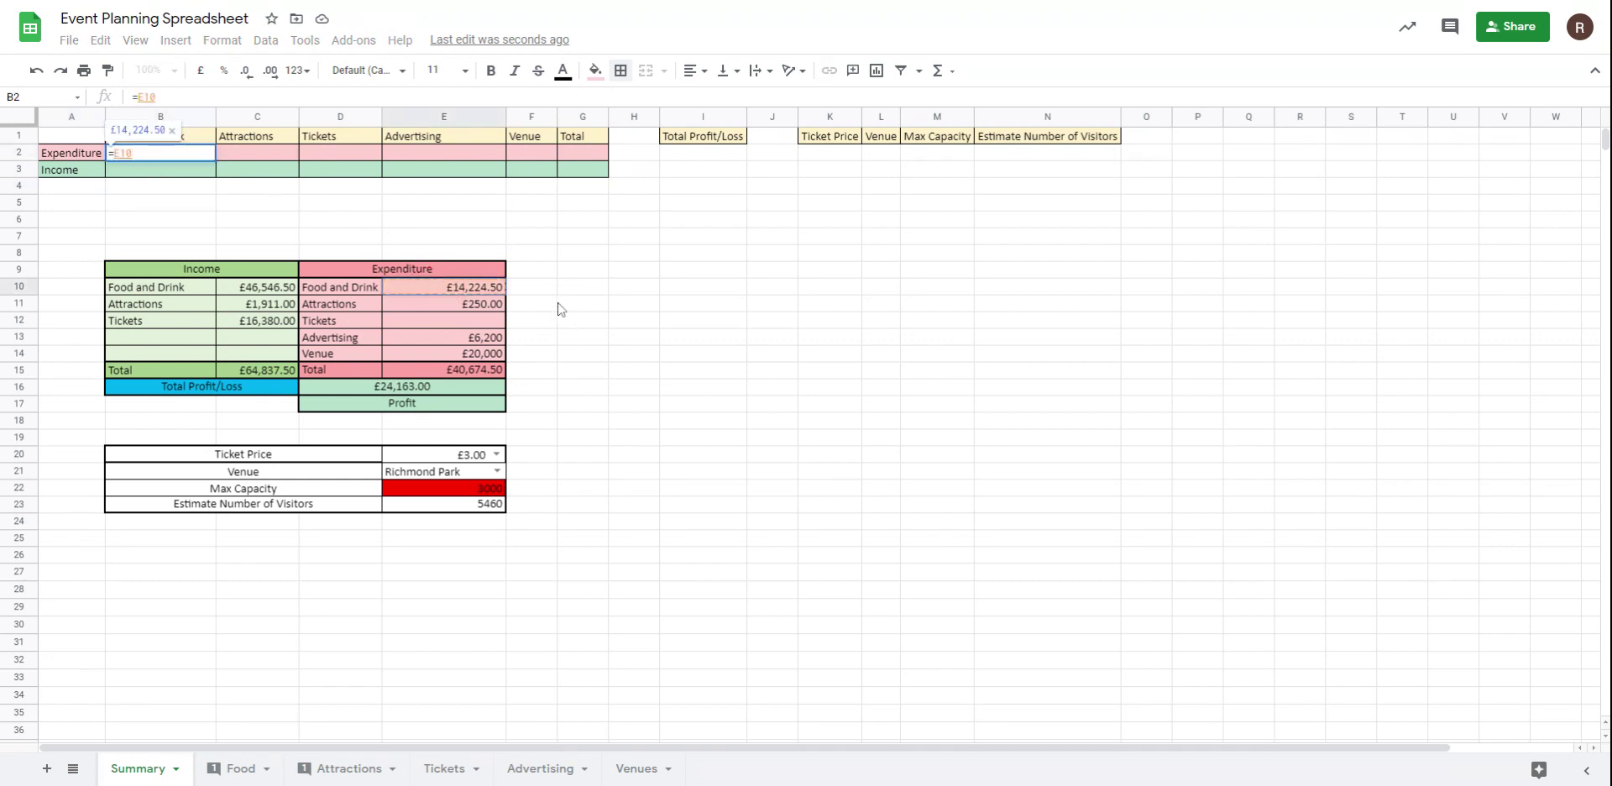
pyautogui.press('Return')
pyautogui.click(267, 155)
pyautogui.write('=')
pyautogui.click(403, 300)
pyautogui.press('Return')
pyautogui.click(329, 155)
pyautogui.write('=')
pyautogui.click(458, 327)
pyautogui.press('Return')
# Step: Link E2, F2 and G2 to =E13, =E14 and the expenditure total =E15
pyautogui.click(396, 152)
pyautogui.write('=')
pyautogui.click(479, 343)
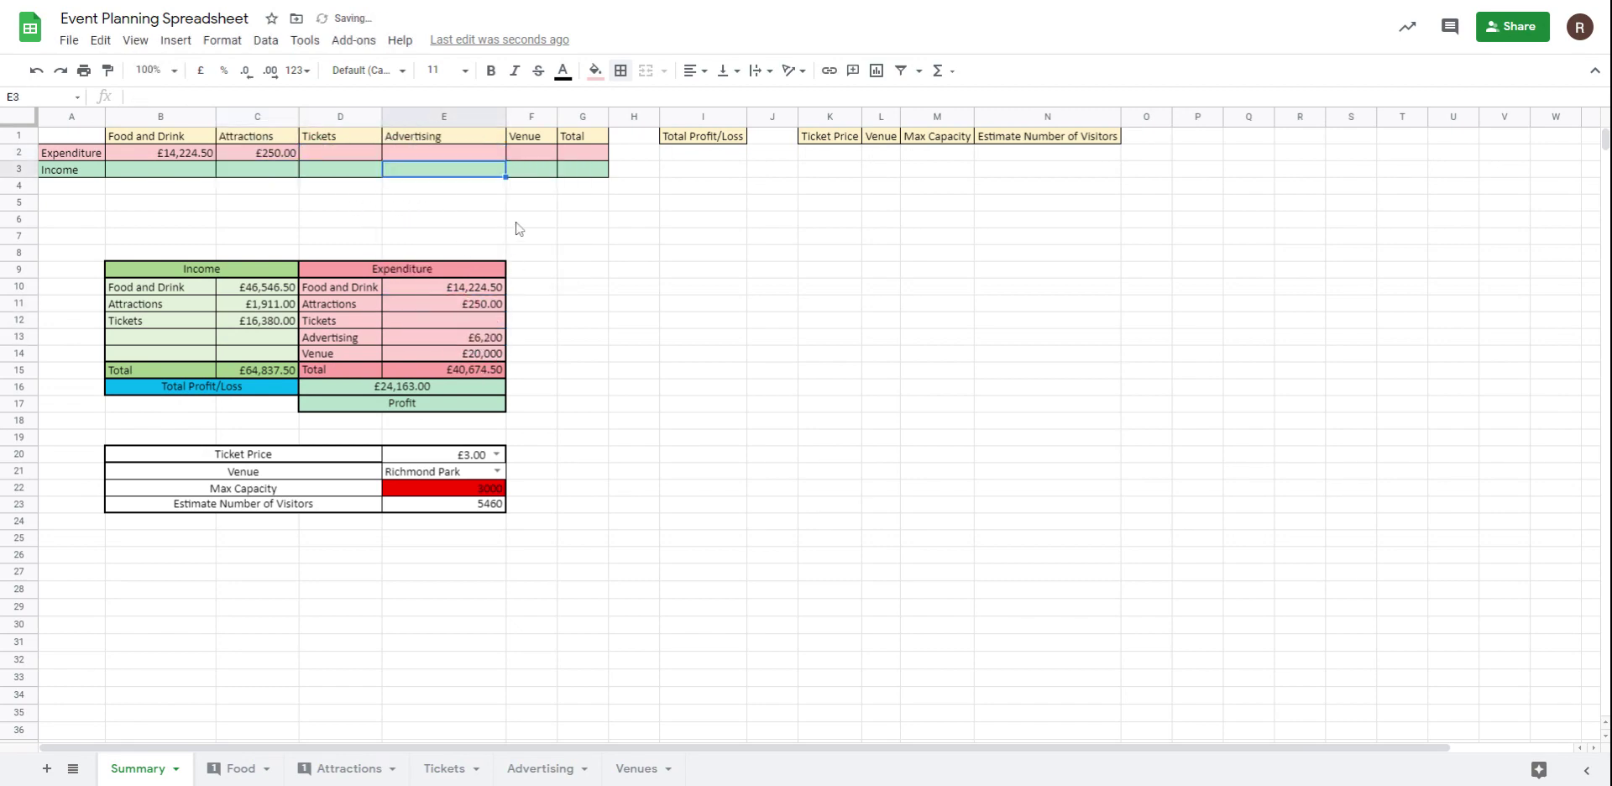
pyautogui.click(526, 152)
pyautogui.write('=')
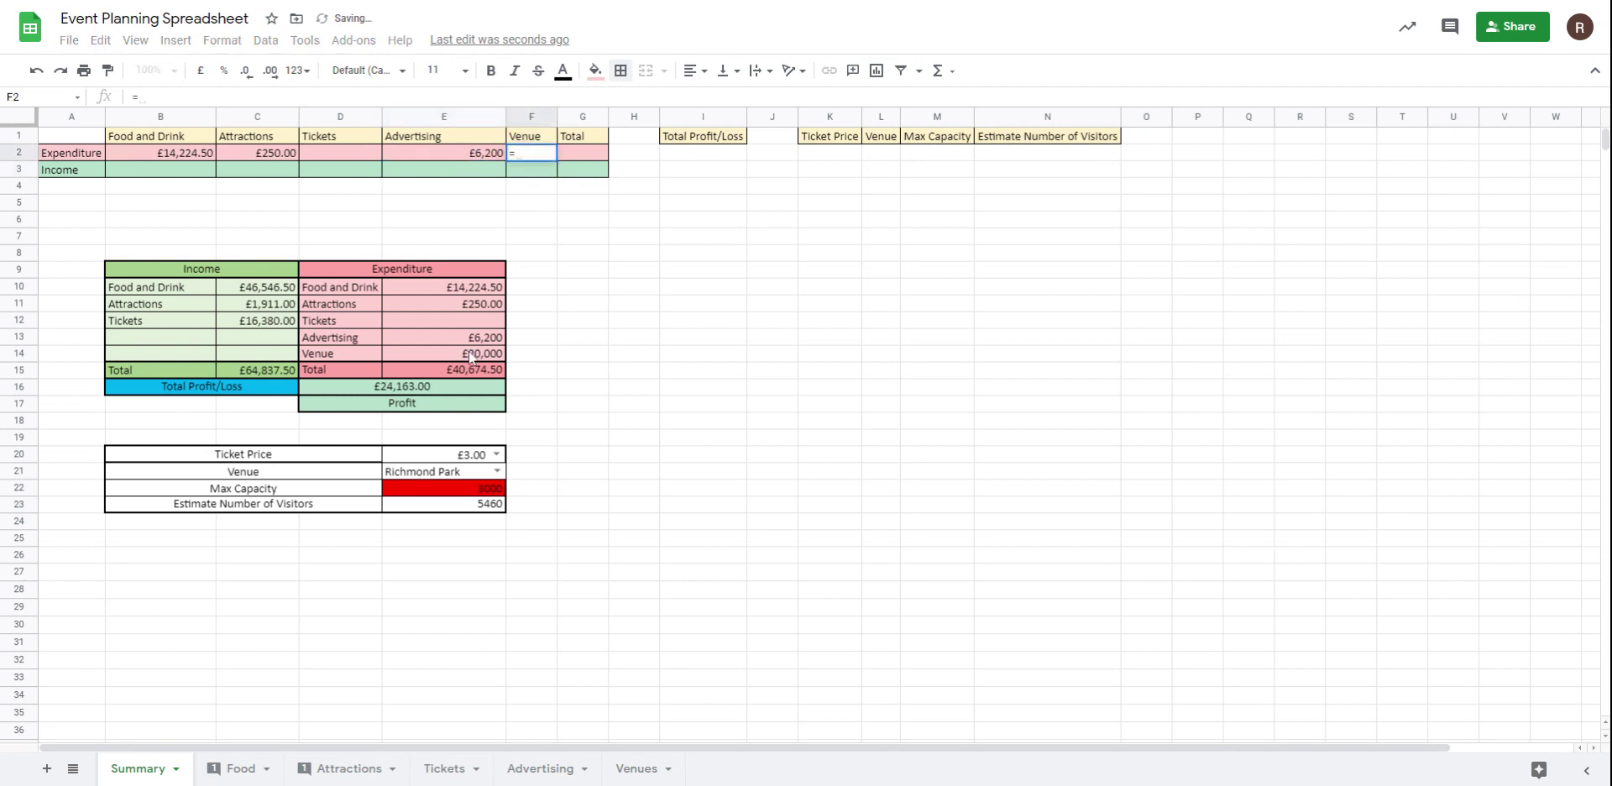
pyautogui.click(468, 350)
pyautogui.press('Tab')
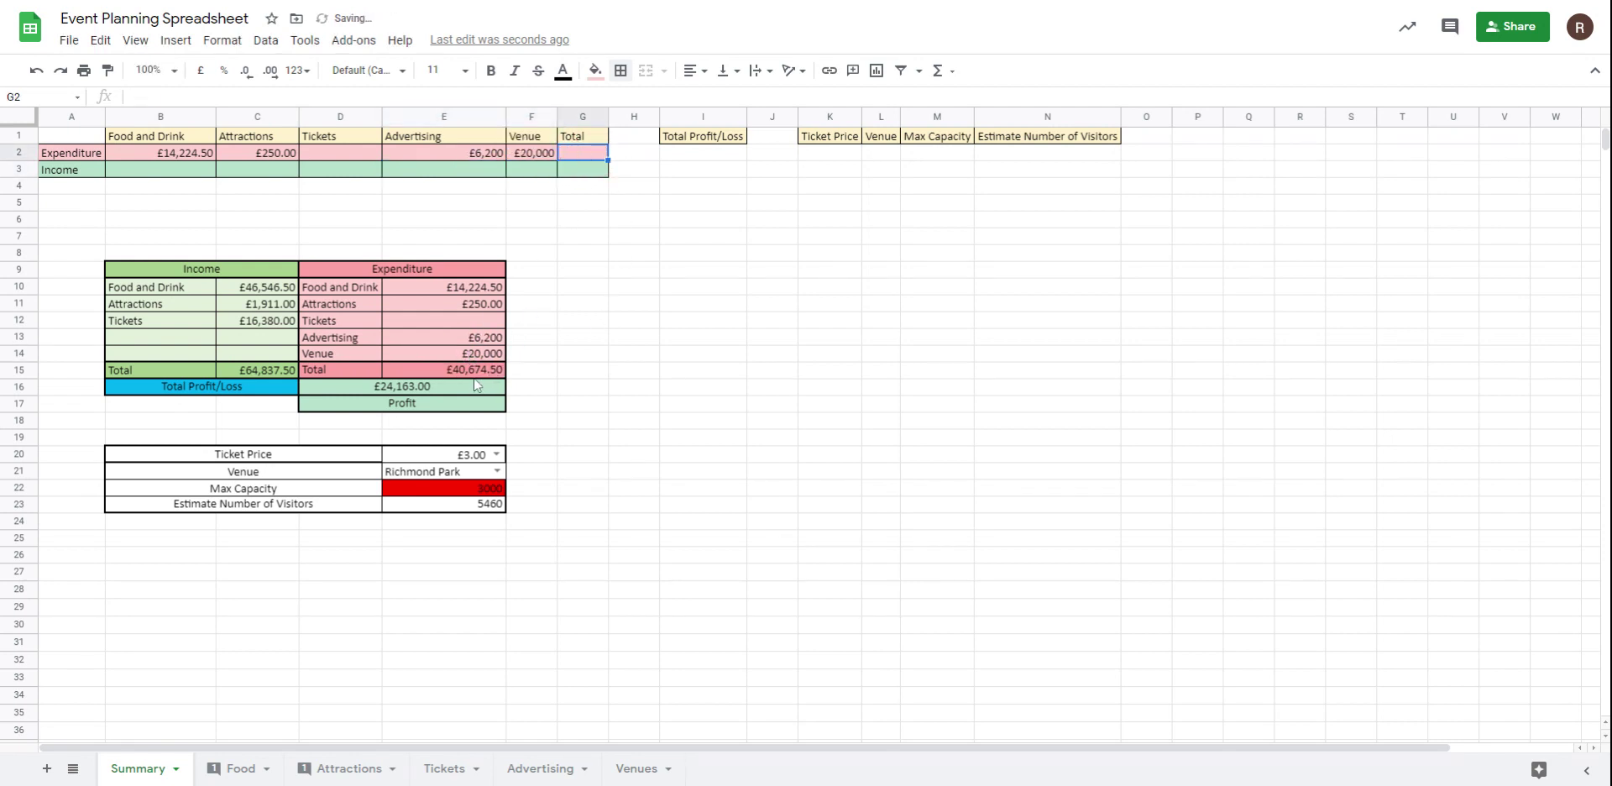
pyautogui.write('=')
pyautogui.click(473, 375)
pyautogui.press('Return')
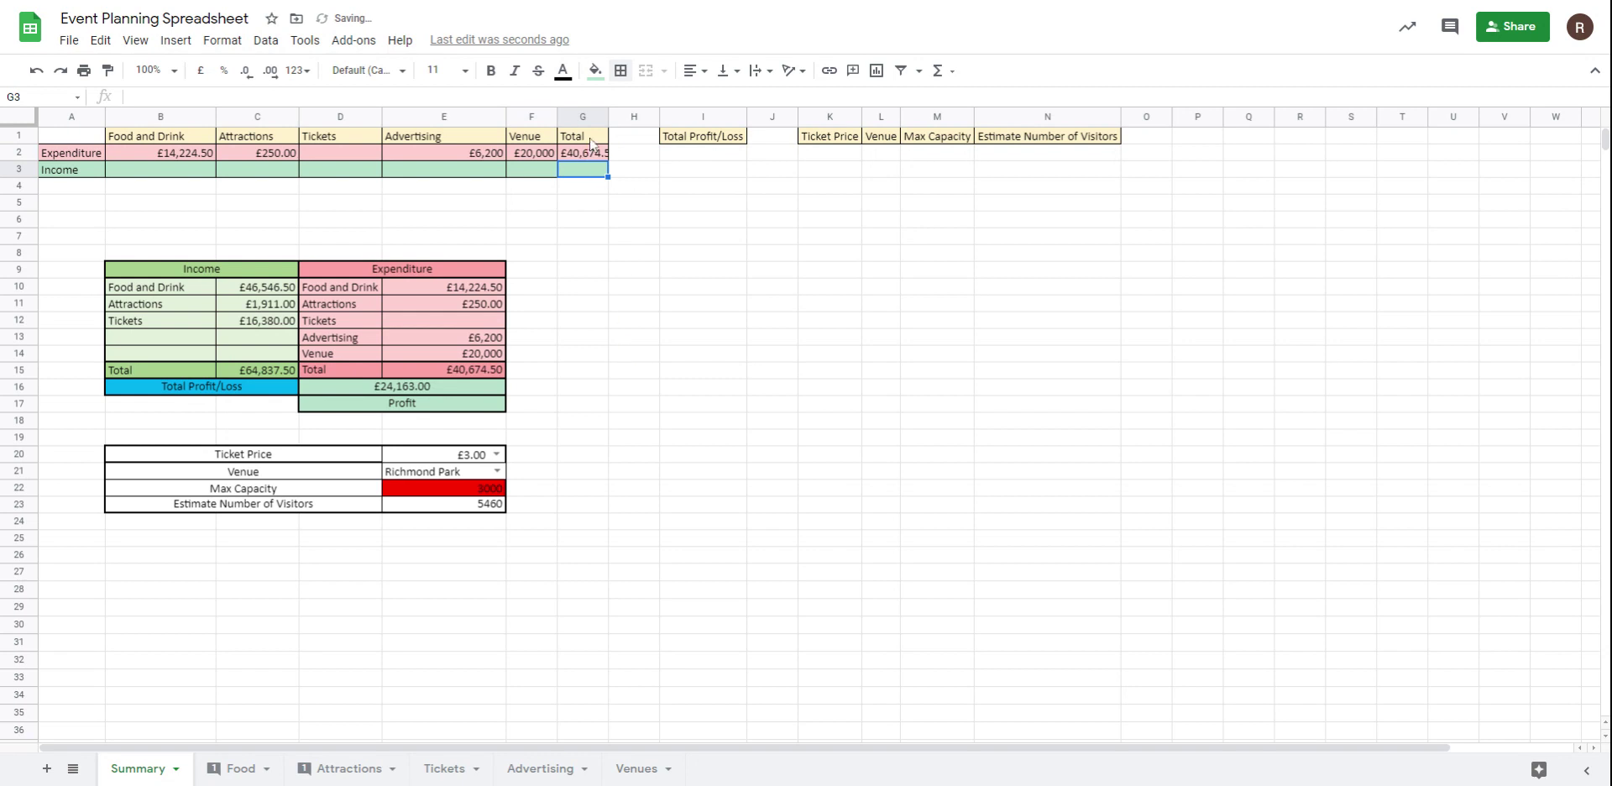
# Step: Widen column G, then fill G2 custom pink and G3 green
pyautogui.moveTo(608, 117); pyautogui.dragTo(621, 116)
pyautogui.click(597, 158)
pyautogui.click(596, 71)
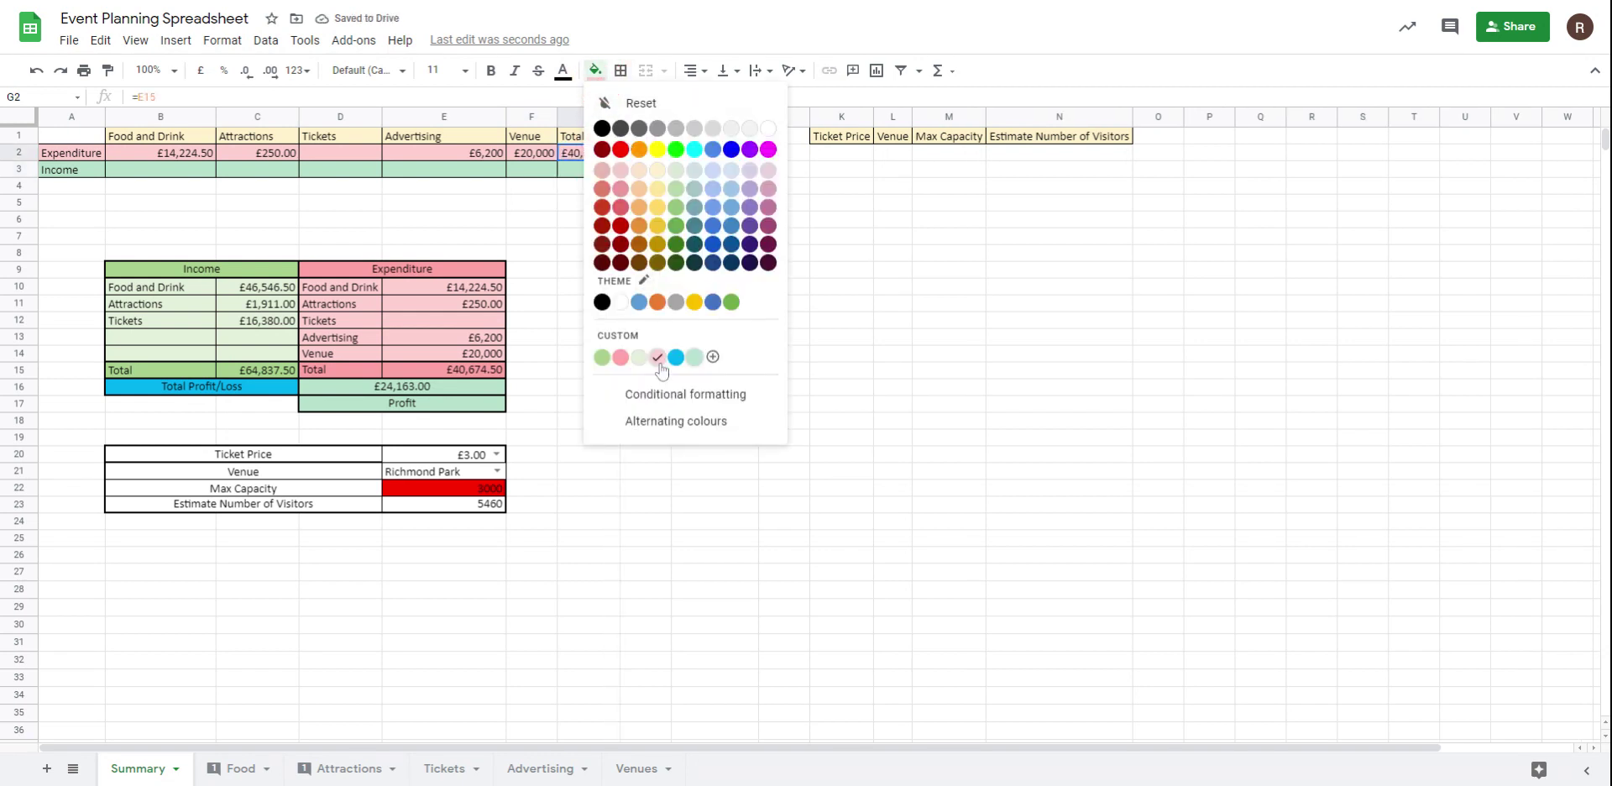
pyautogui.click(658, 357)
pyautogui.click(825, 340)
pyautogui.click(607, 175)
pyautogui.click(596, 70)
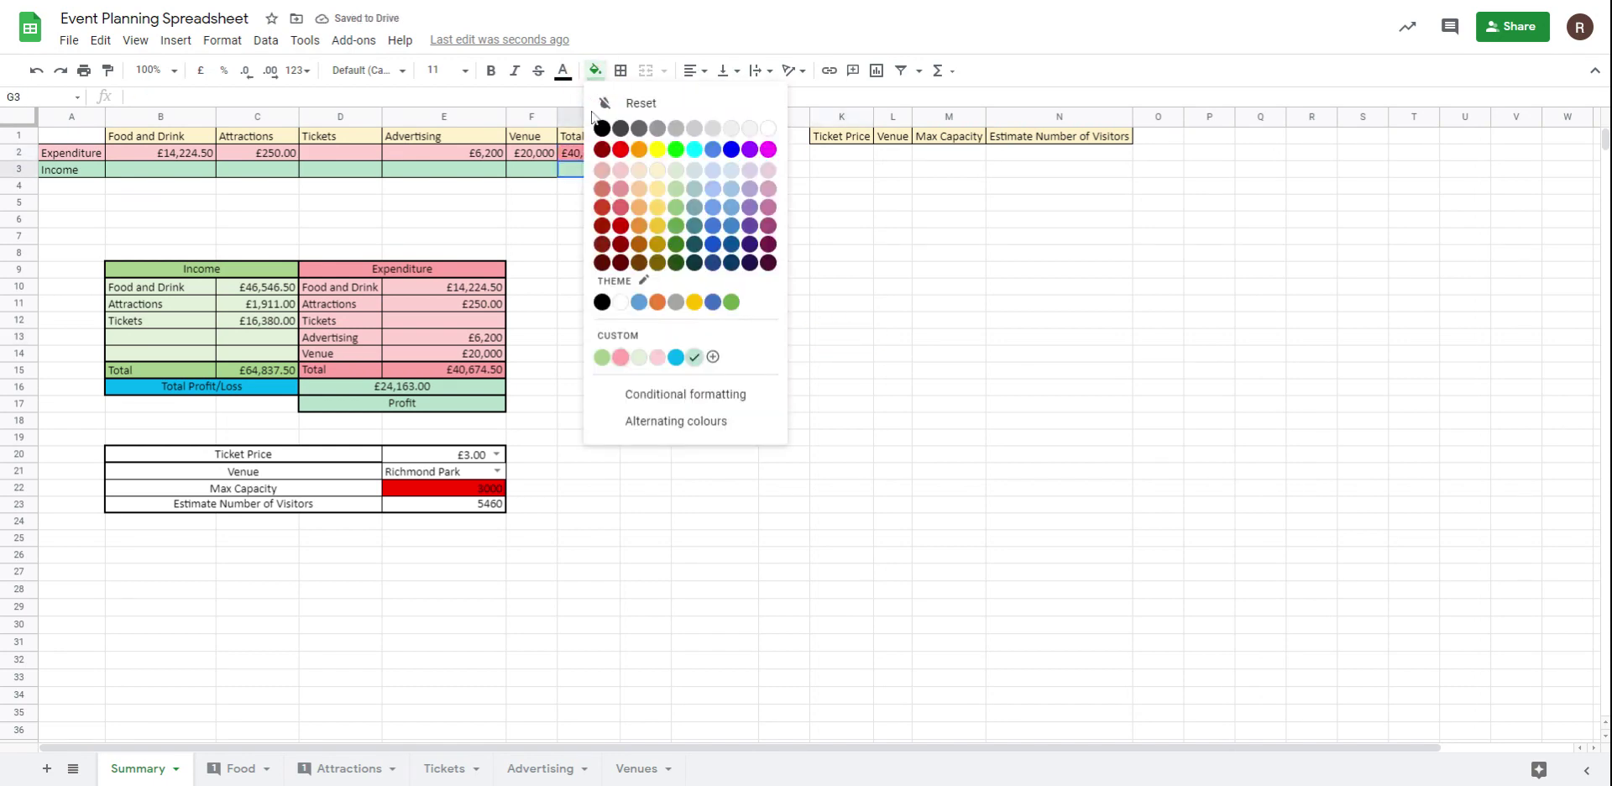
pyautogui.click(603, 357)
pyautogui.click(534, 254)
# Step: Link income cells B3, C3 and D3 to =C10, =C11 and =C12
pyautogui.click(144, 172)
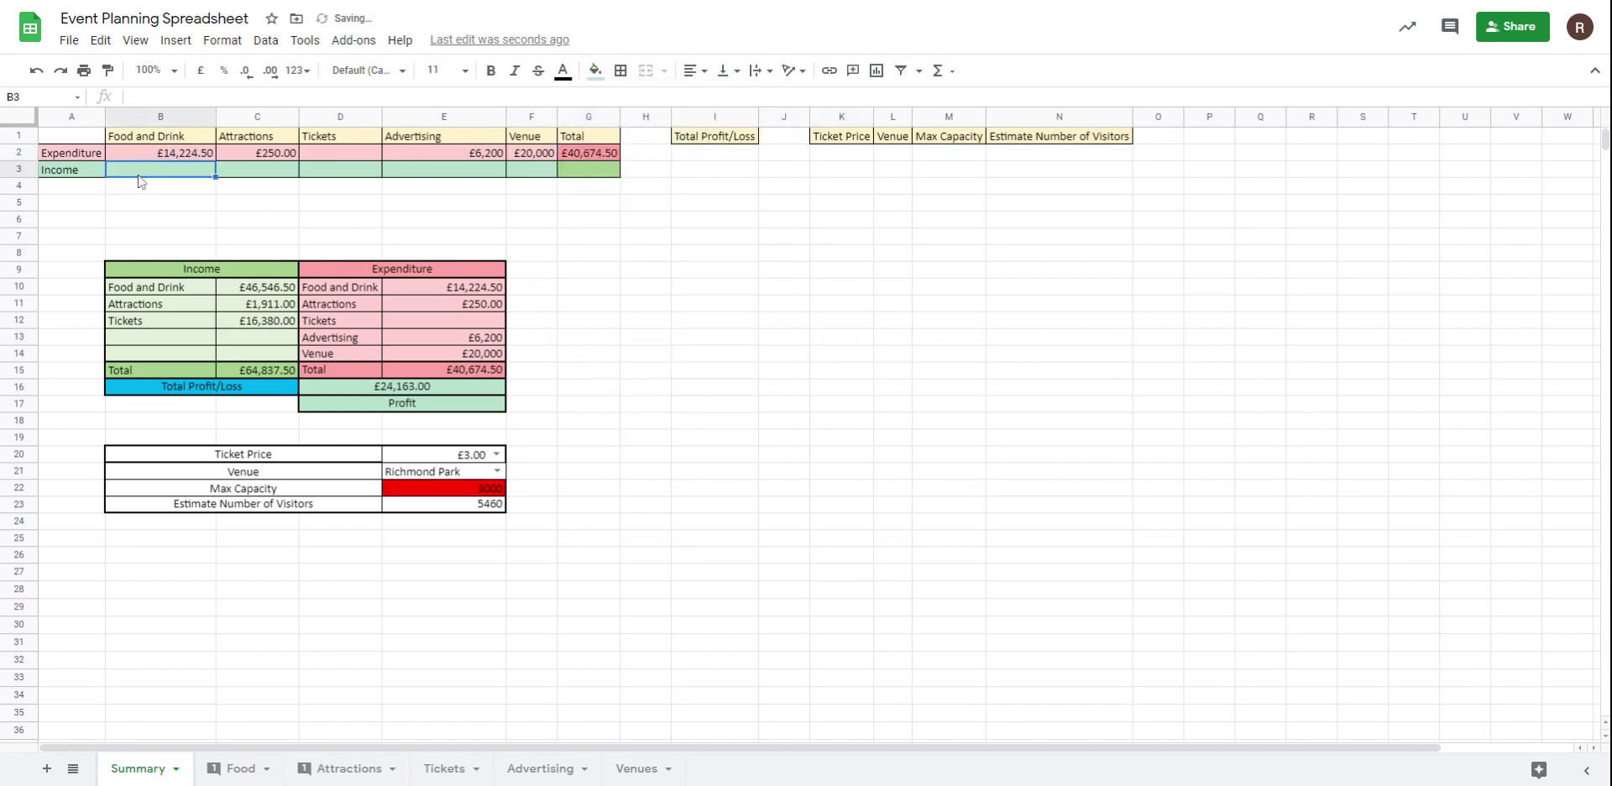
pyautogui.write('=')
pyautogui.click(253, 292)
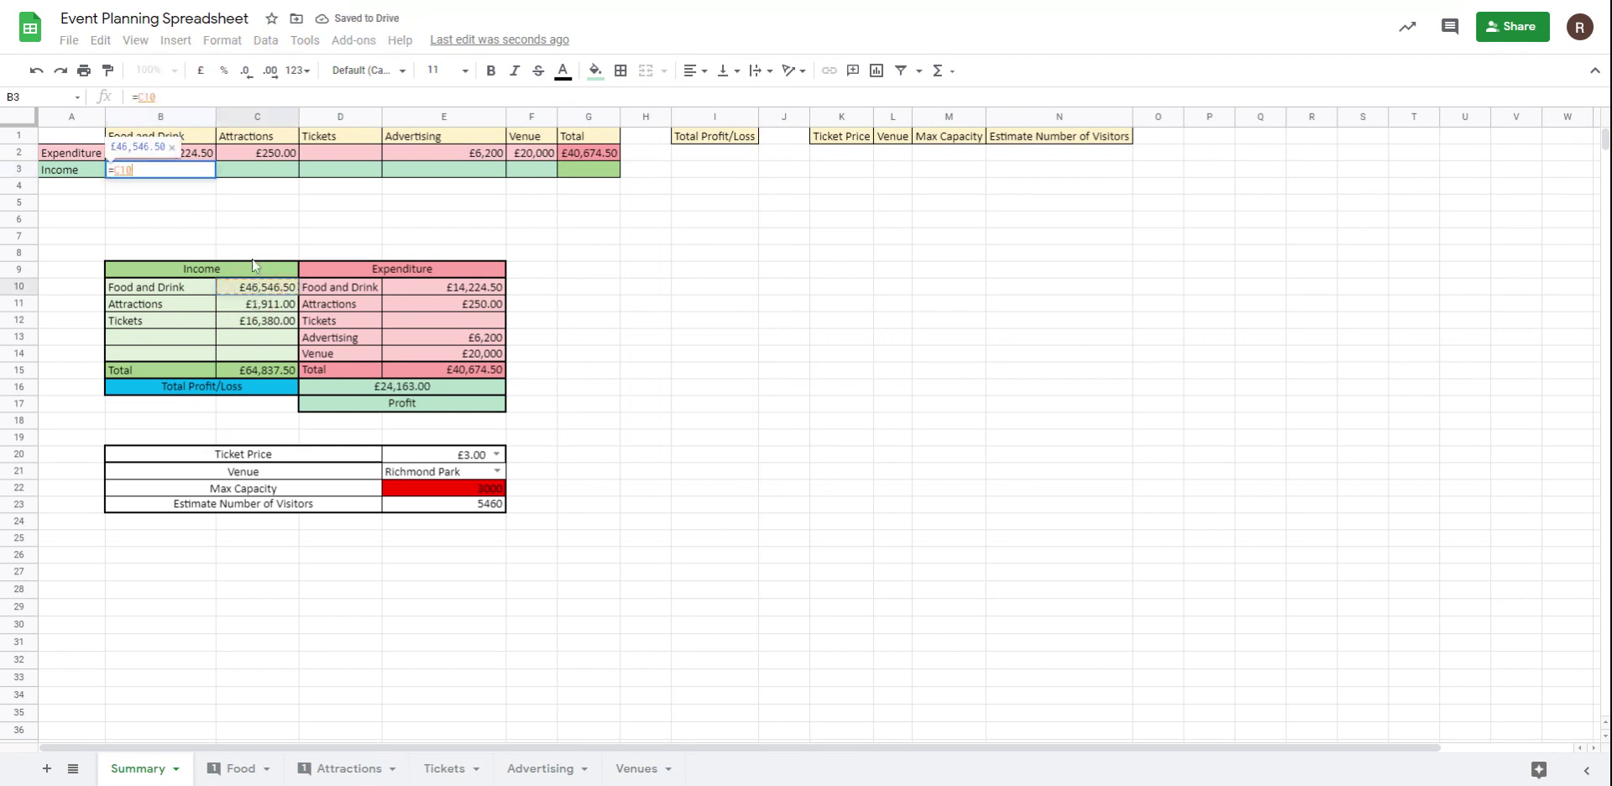
pyautogui.press('Return')
pyautogui.click(223, 172)
pyautogui.write('=')
pyautogui.click(284, 313)
pyautogui.press('Return')
pyautogui.click(340, 154)
pyautogui.click(335, 172)
pyautogui.write('=')
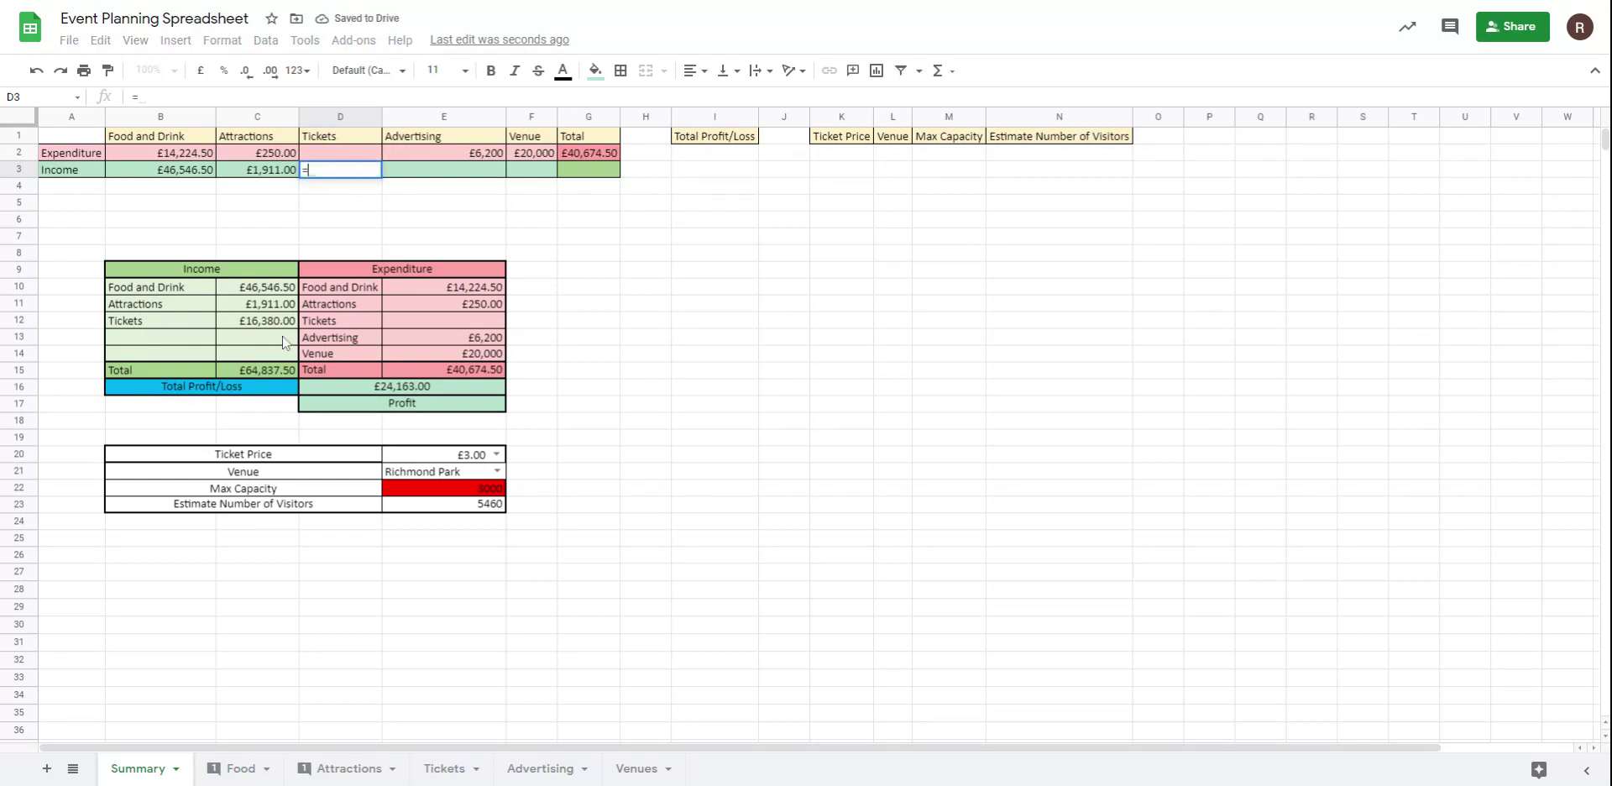
pyautogui.click(286, 321)
pyautogui.press('Return')
# Step: Link G3 to the income total =C15 and I2 to the profit/loss =D16
pyautogui.click(563, 170)
pyautogui.write('=')
pyautogui.click(260, 367)
pyautogui.press('Return')
pyautogui.click(714, 153)
pyautogui.write('=')
pyautogui.click(395, 387)
pyautogui.press('Return')
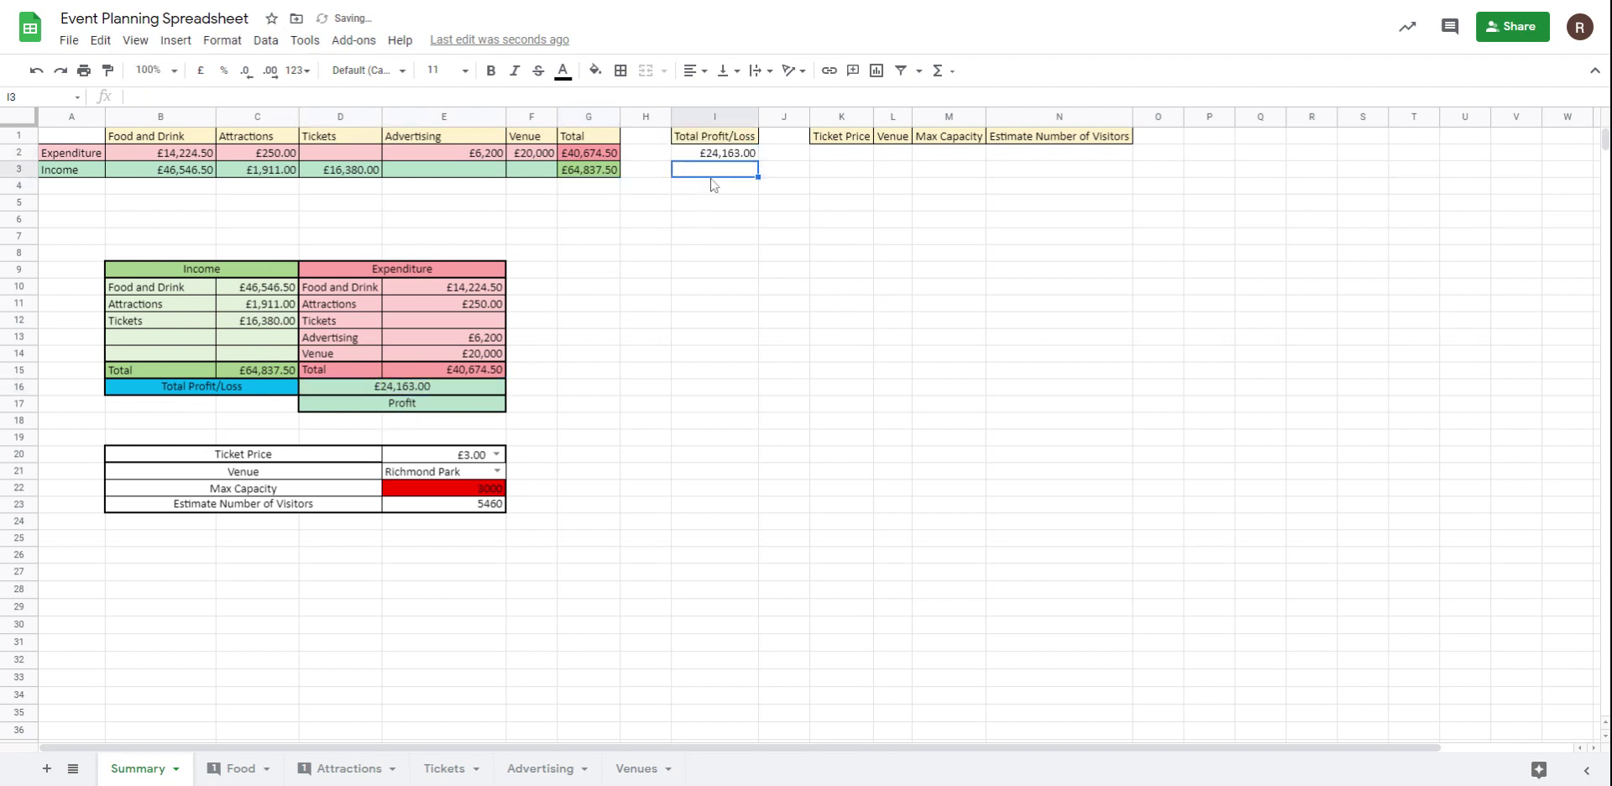
# Step: Link I3 to the Profit label =D17 and K2 to the £3.00 ticket price =E20
pyautogui.write('=')
pyautogui.click(448, 404)
pyautogui.press('Return')
pyautogui.click(829, 238)
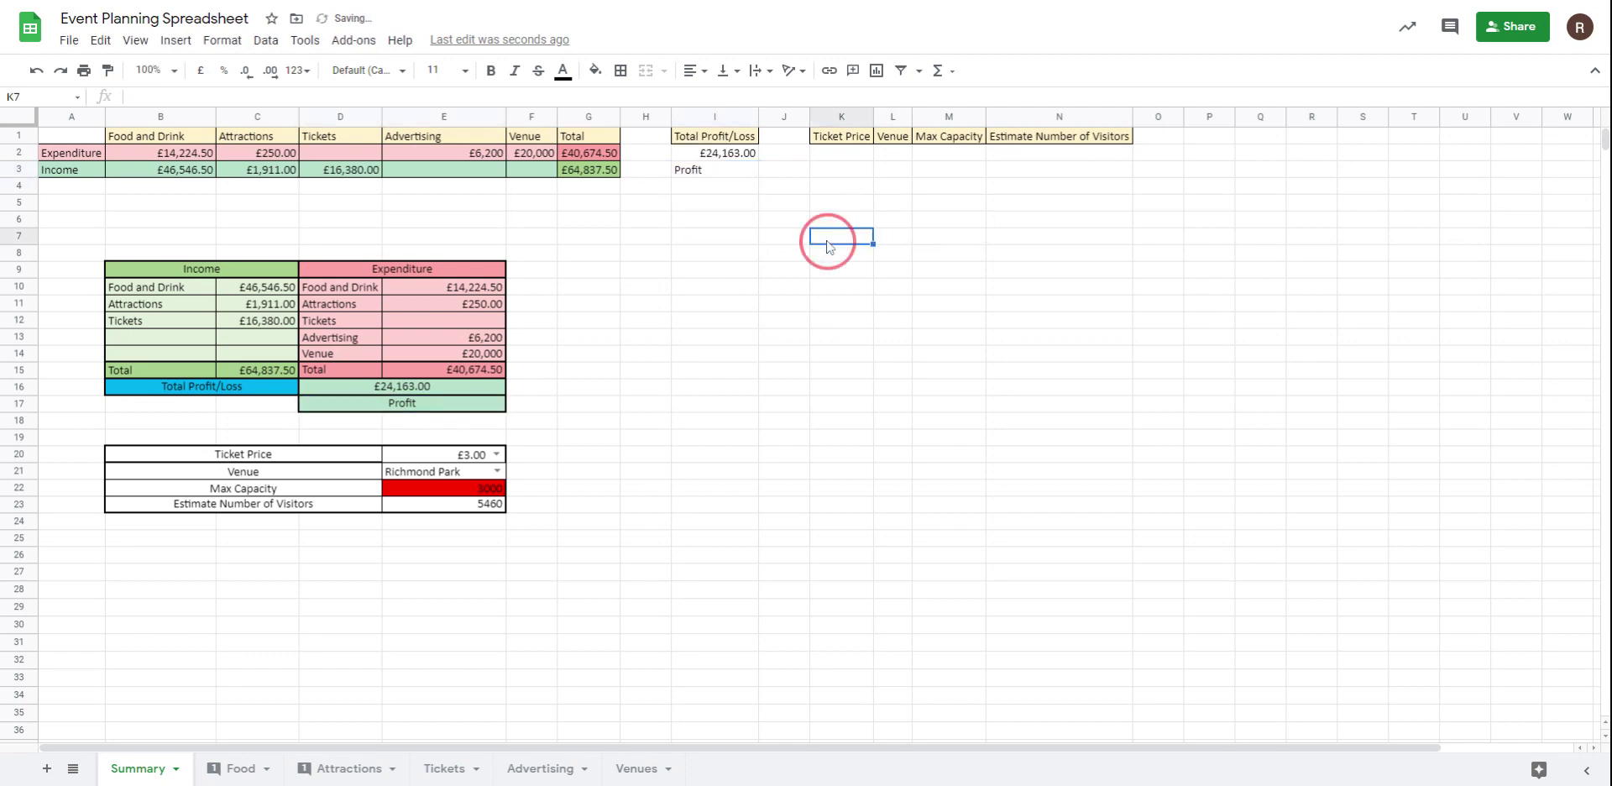
pyautogui.click(840, 153)
pyautogui.write('=')
pyautogui.click(445, 454)
pyautogui.press('Return')
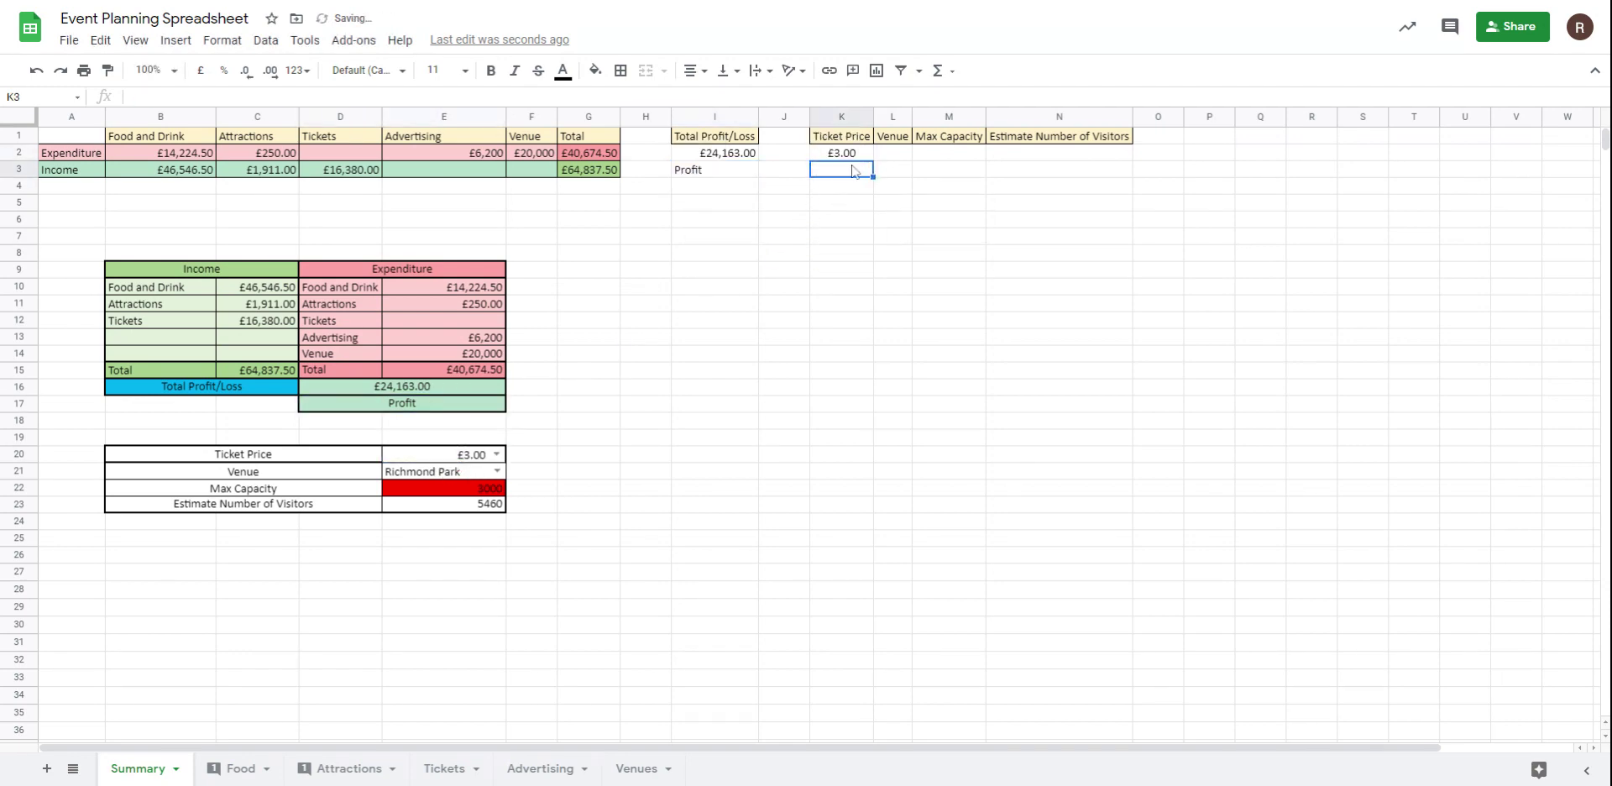
# Step: Link L2, M2 and N2 to the venue, max capacity and visitor estimate (=E21, =E22, =E23)
pyautogui.click(879, 158)
pyautogui.write('=')
pyautogui.click(442, 473)
pyautogui.press('Return')
pyautogui.click(954, 158)
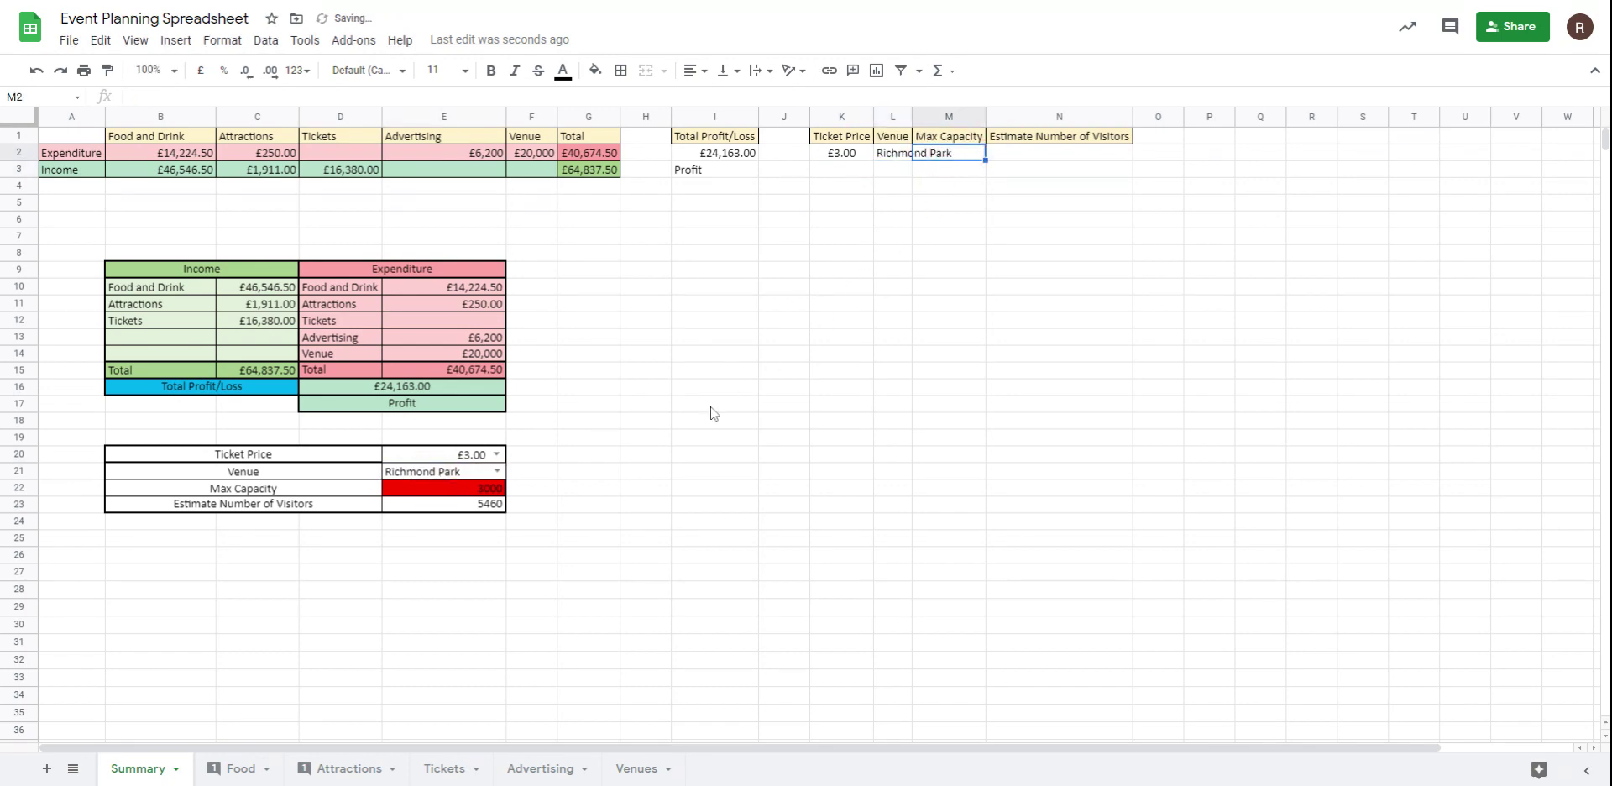
pyautogui.write('=')
pyautogui.click(445, 490)
pyautogui.press('Return')
pyautogui.click(1026, 156)
pyautogui.write('=')
pyautogui.click(464, 507)
pyautogui.press('Return')
pyautogui.click(994, 363)
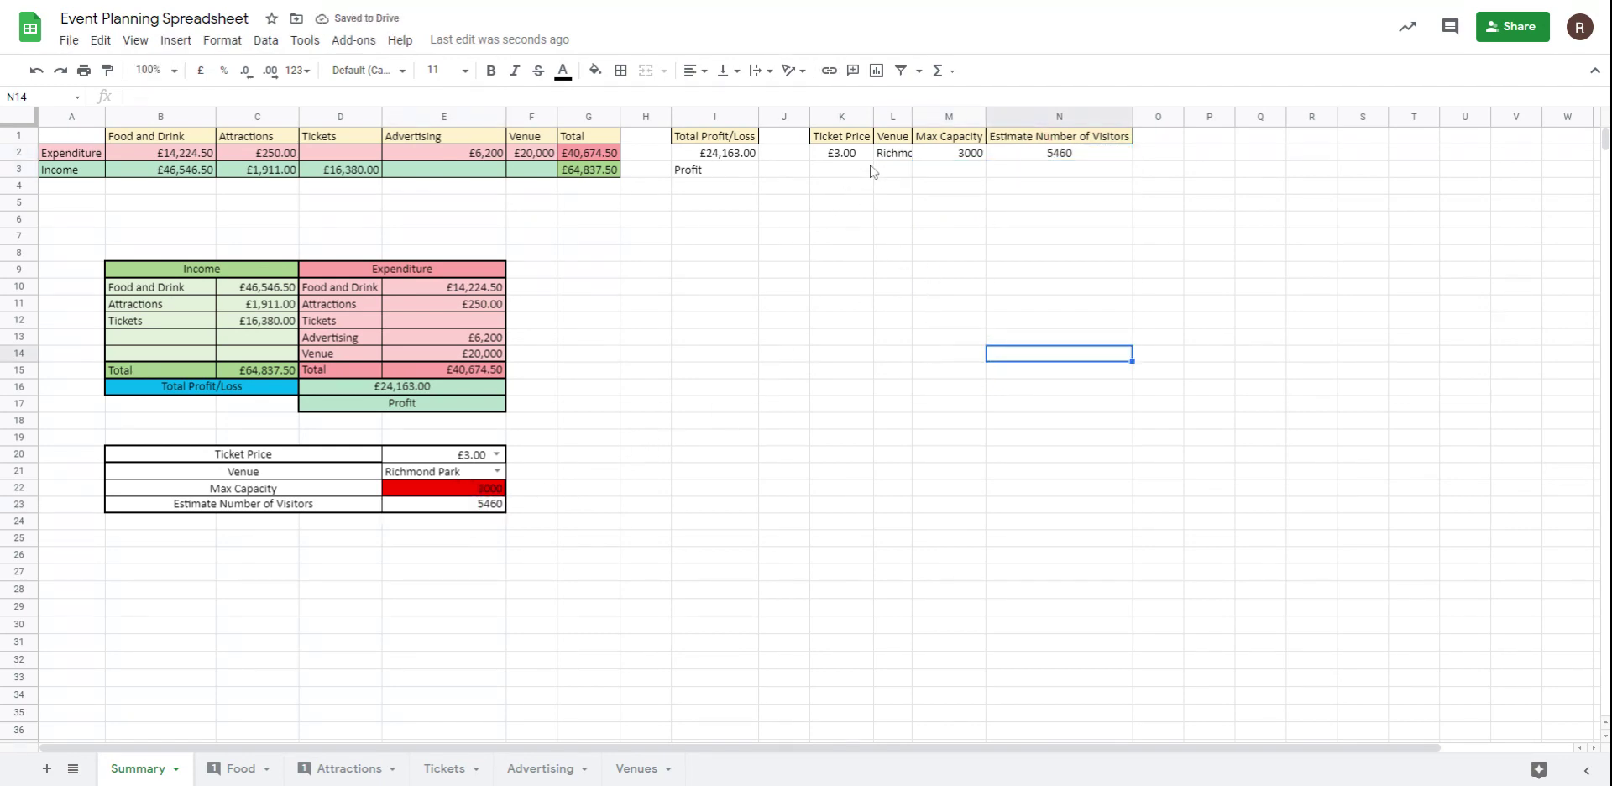
# Step: Auto-fit every column of the sheet to its contents
pyautogui.click(25, 120)
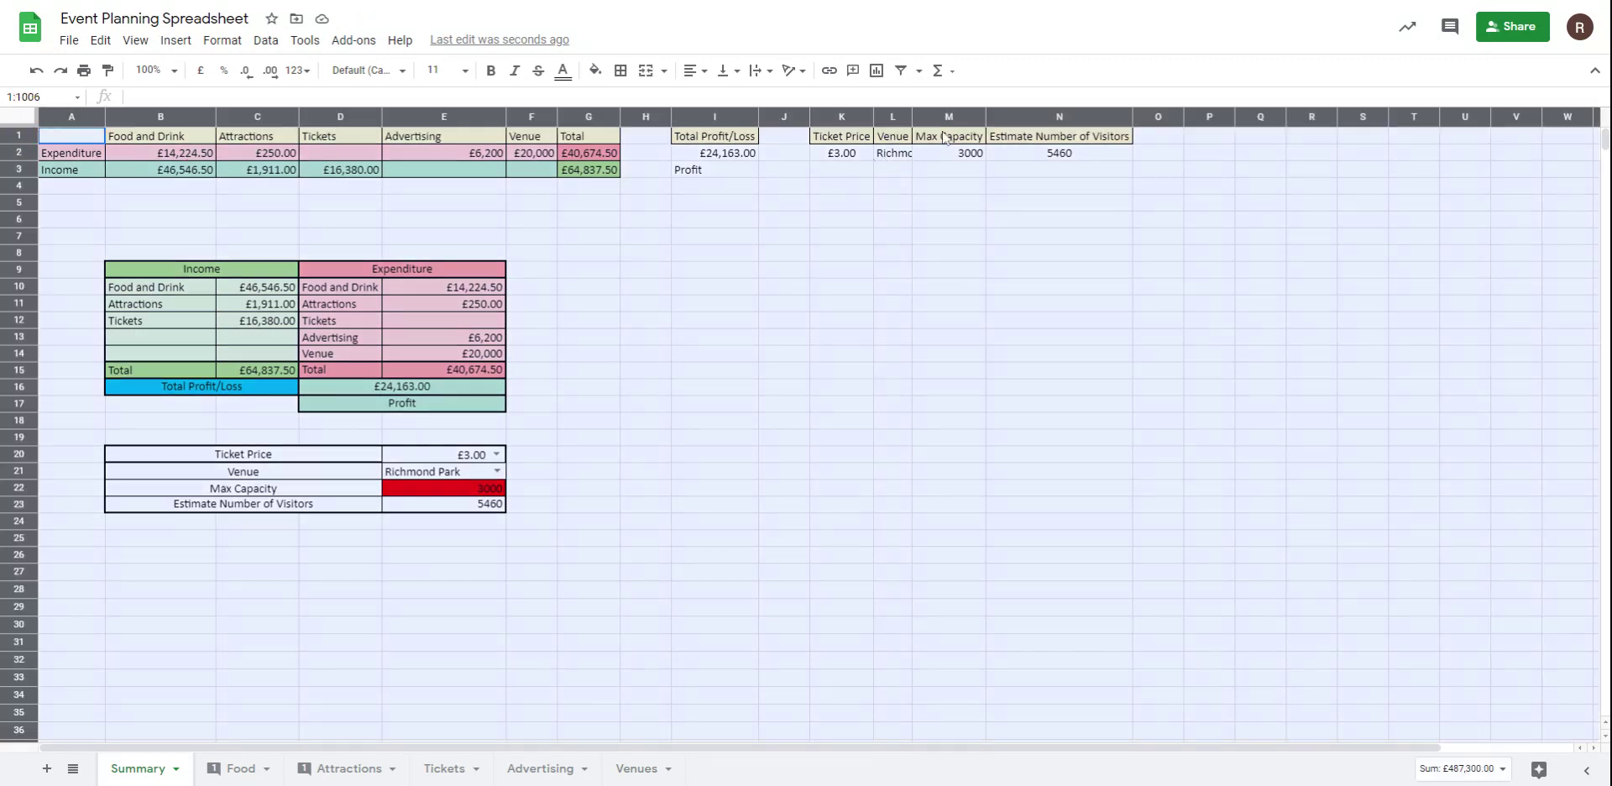
pyautogui.click(985, 115)
pyautogui.doubleClick(985, 115)
pyautogui.click(1038, 254)
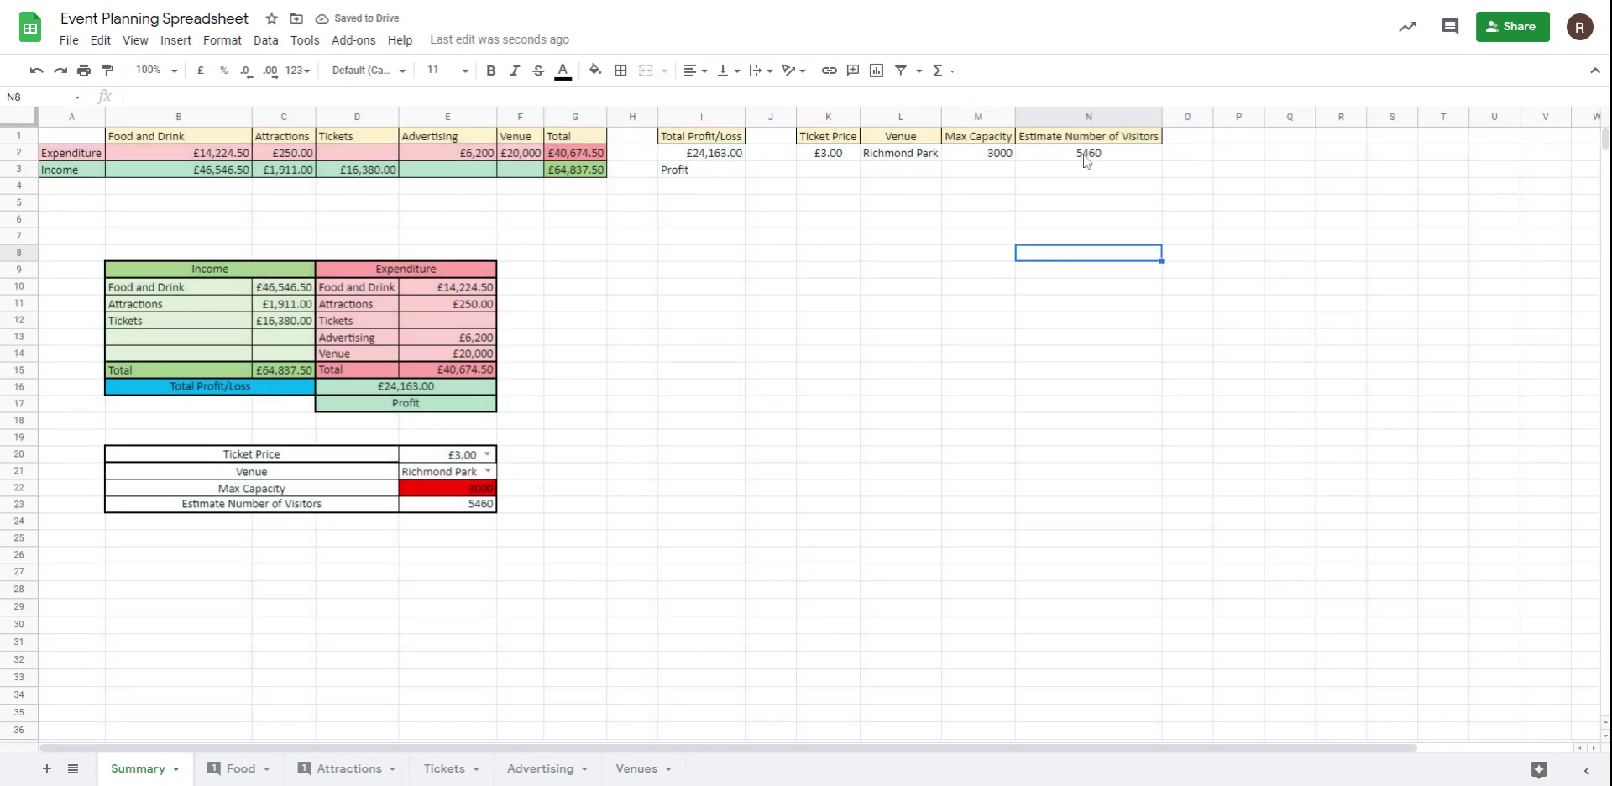
# Step: Apply all borders to K2:N2 and to the profit/loss cells I2:I3
pyautogui.moveTo(827, 159); pyautogui.dragTo(1091, 153)
pyautogui.click(620, 74)
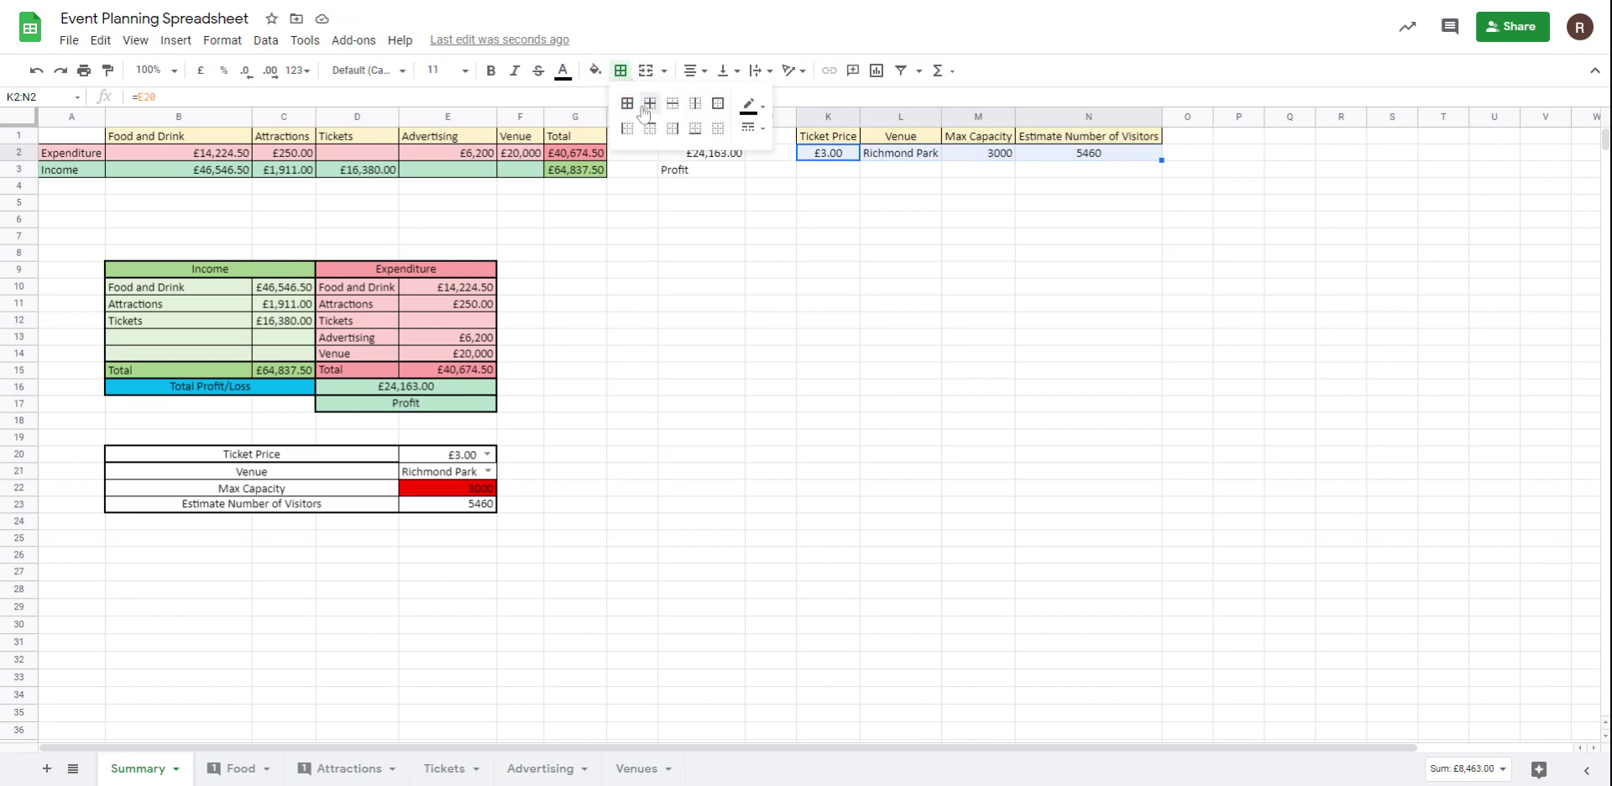
pyautogui.click(628, 102)
pyautogui.moveTo(690, 172); pyautogui.dragTo(697, 154)
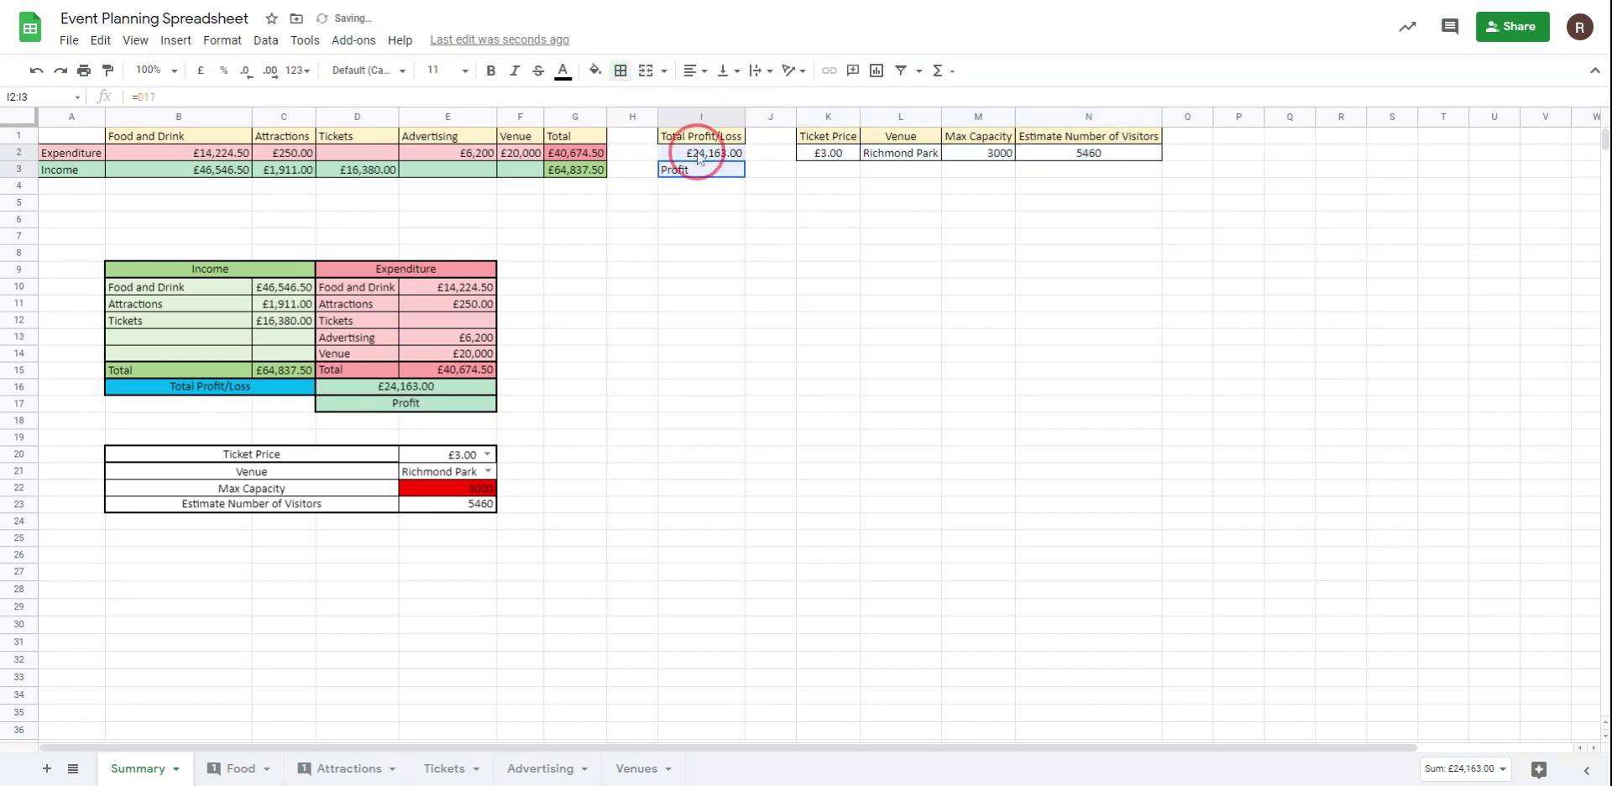
pyautogui.click(621, 70)
pyautogui.click(956, 261)
# Step: Fill K2:N2 light blue
pyautogui.moveTo(829, 158); pyautogui.dragTo(1055, 162)
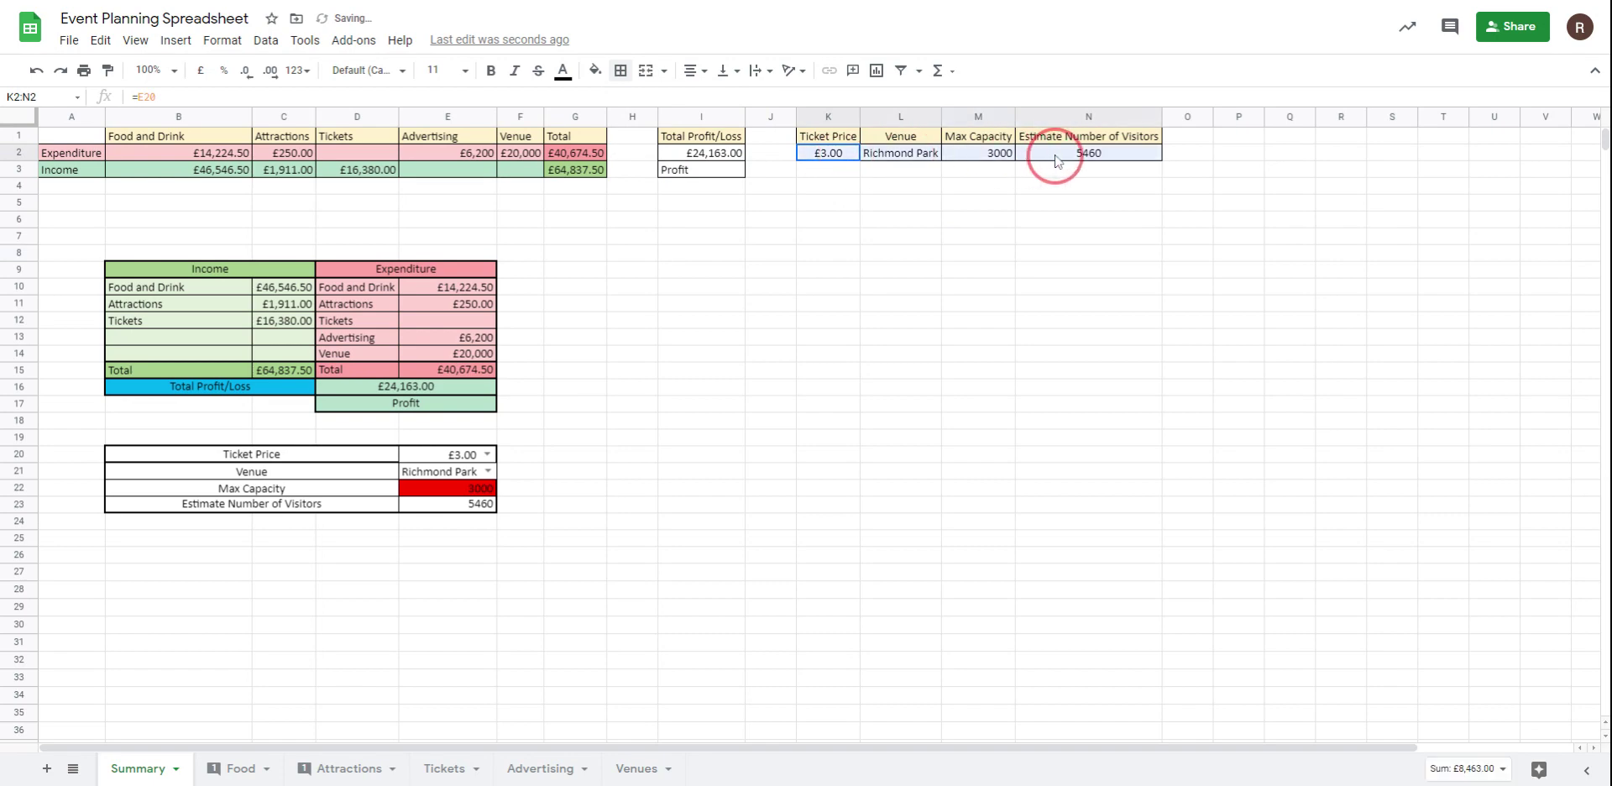
pyautogui.click(596, 70)
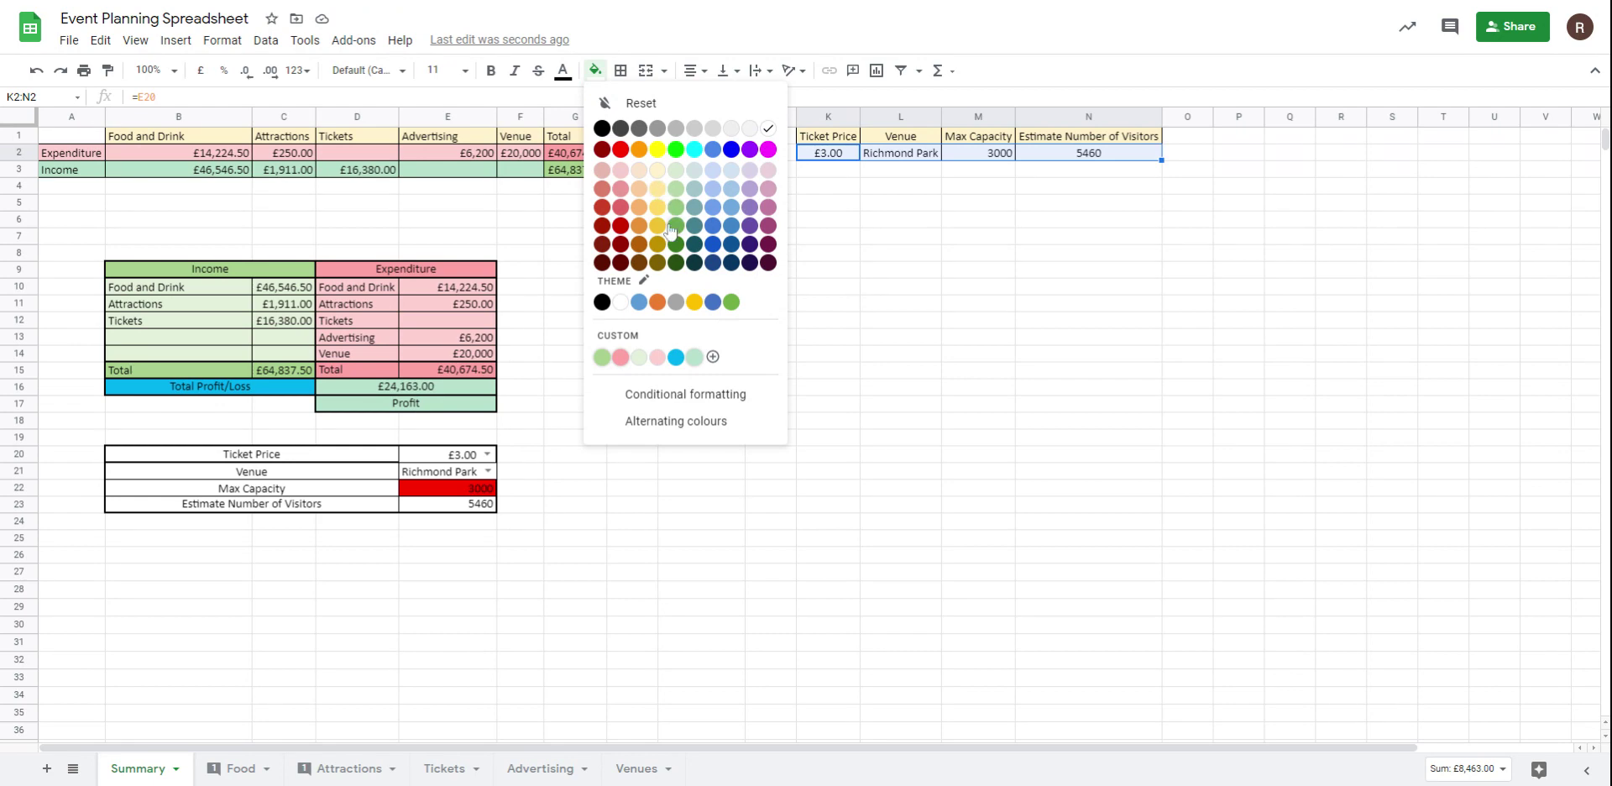
pyautogui.click(712, 177)
pyautogui.click(977, 237)
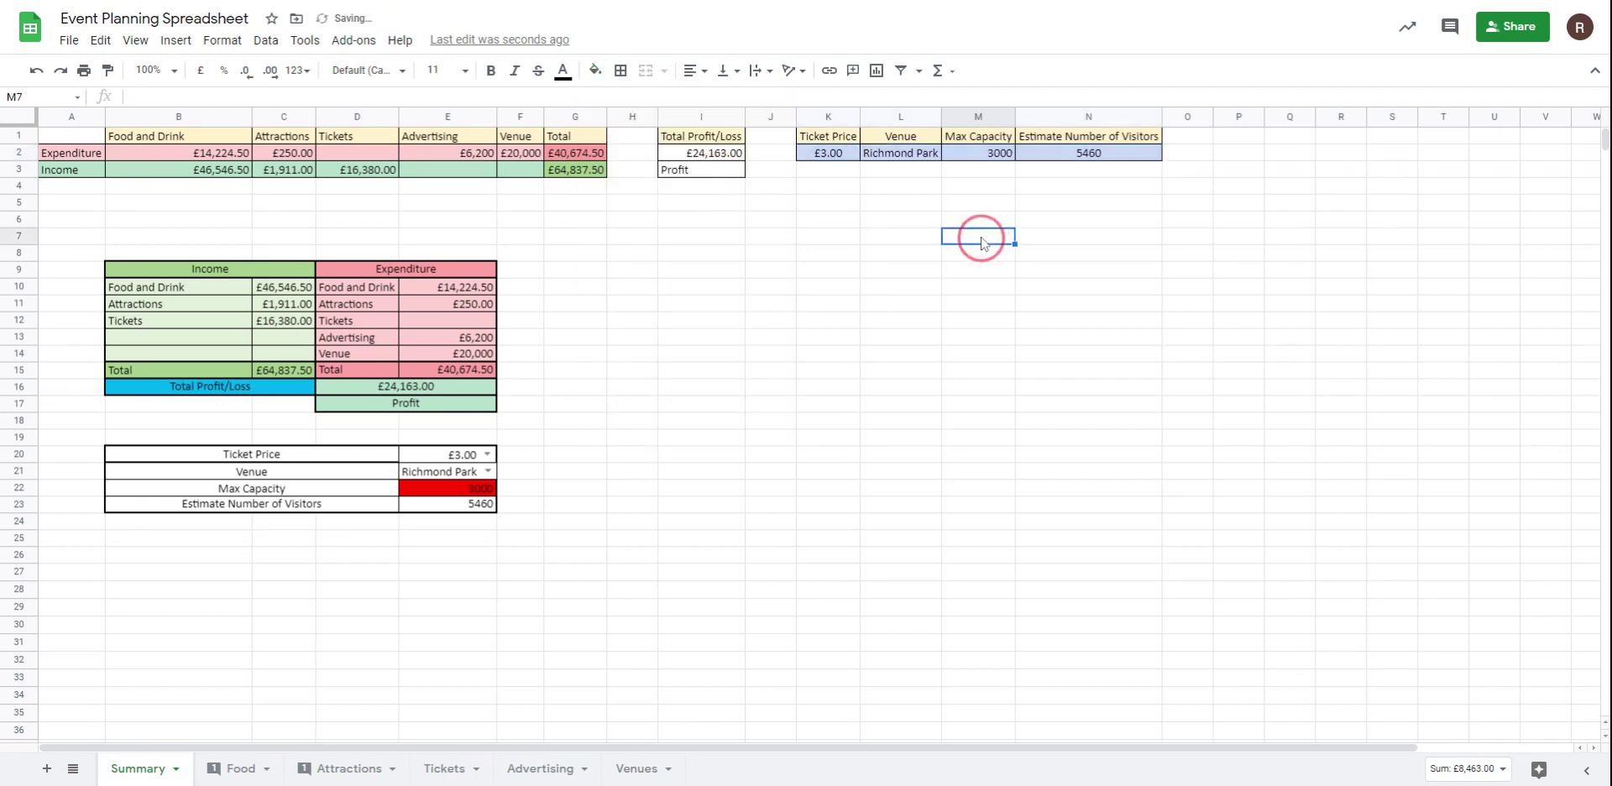
pyautogui.moveTo(711, 158); pyautogui.dragTo(711, 172)
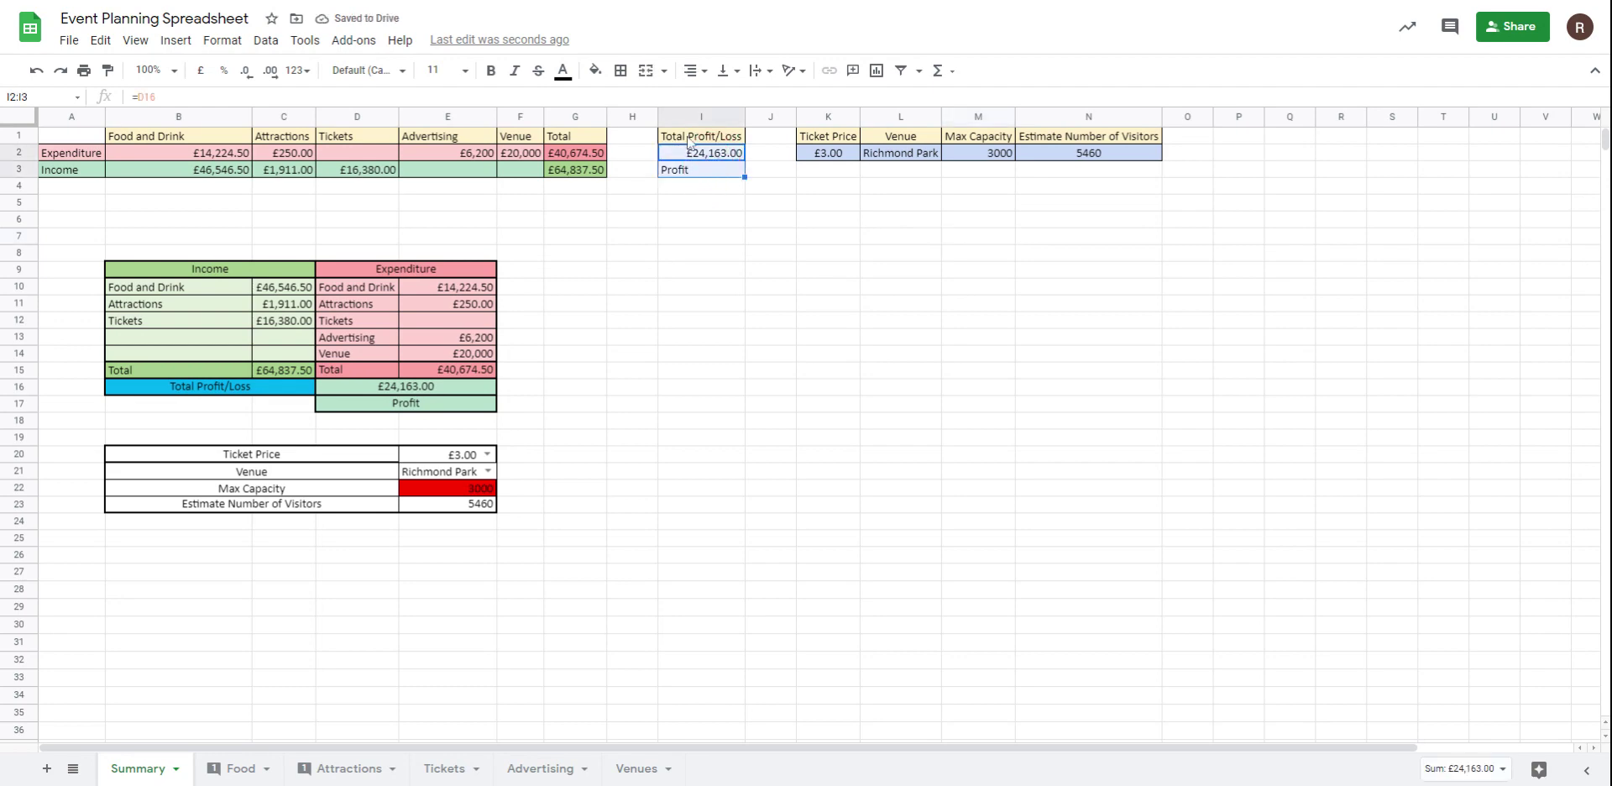
pyautogui.click(813, 275)
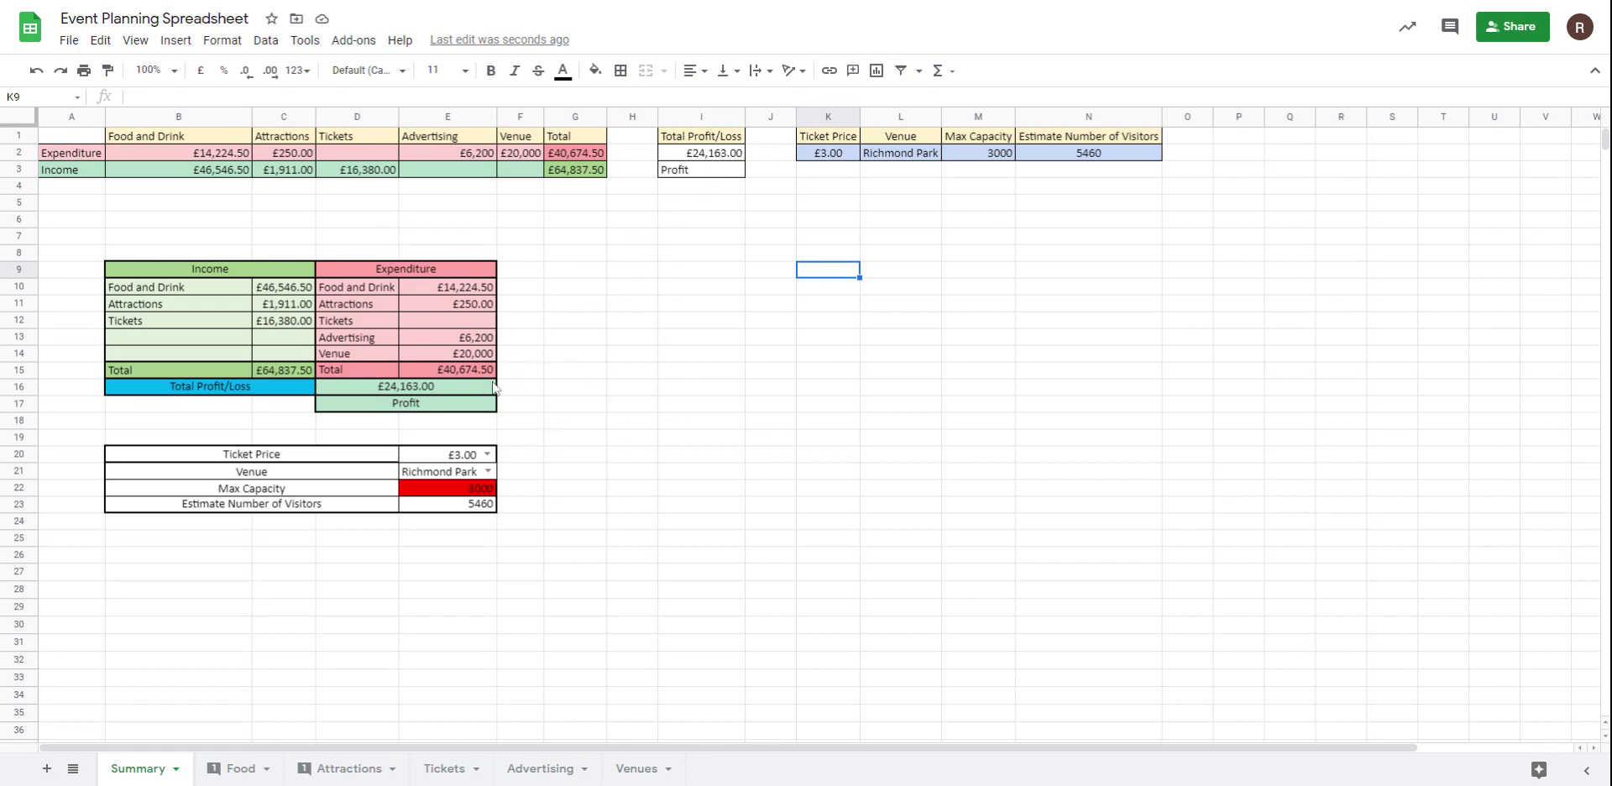
# Step: Paint the profit/loss total D16's formatting onto I2
pyautogui.click(711, 152)
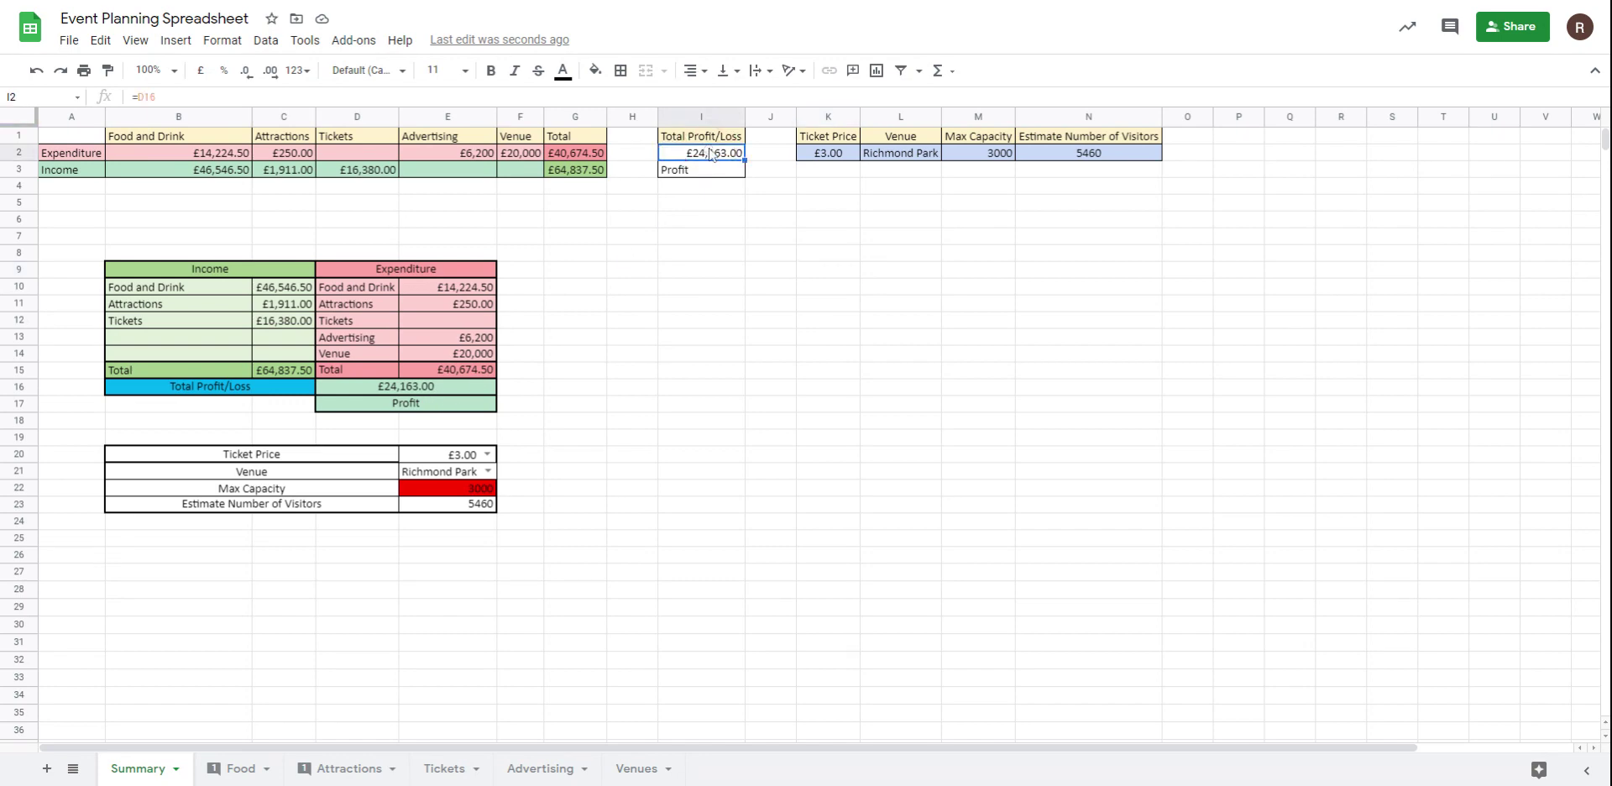
pyautogui.click(378, 389)
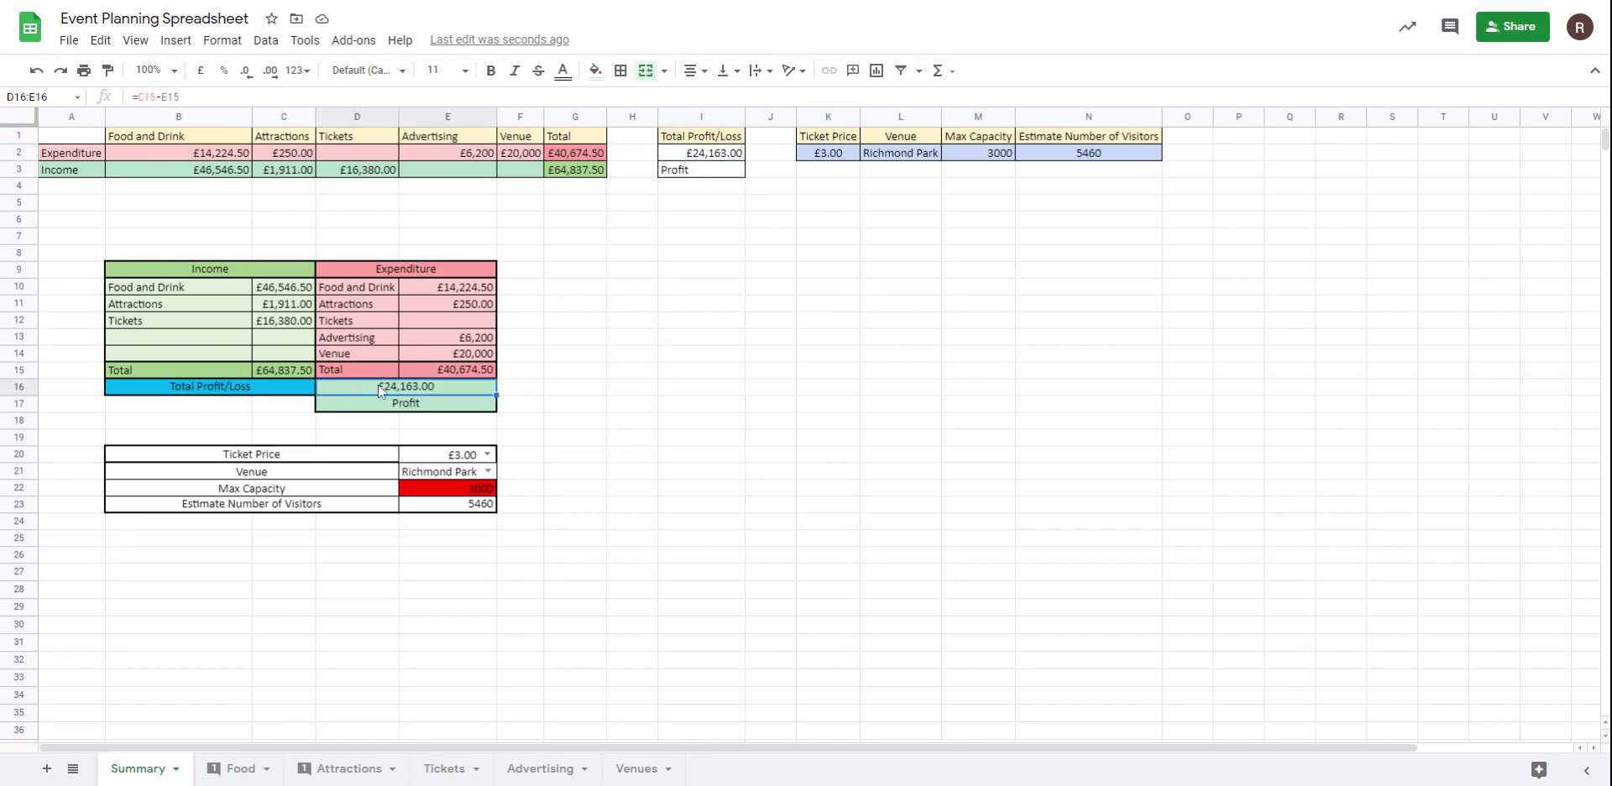
pyautogui.click(108, 74)
pyautogui.click(712, 157)
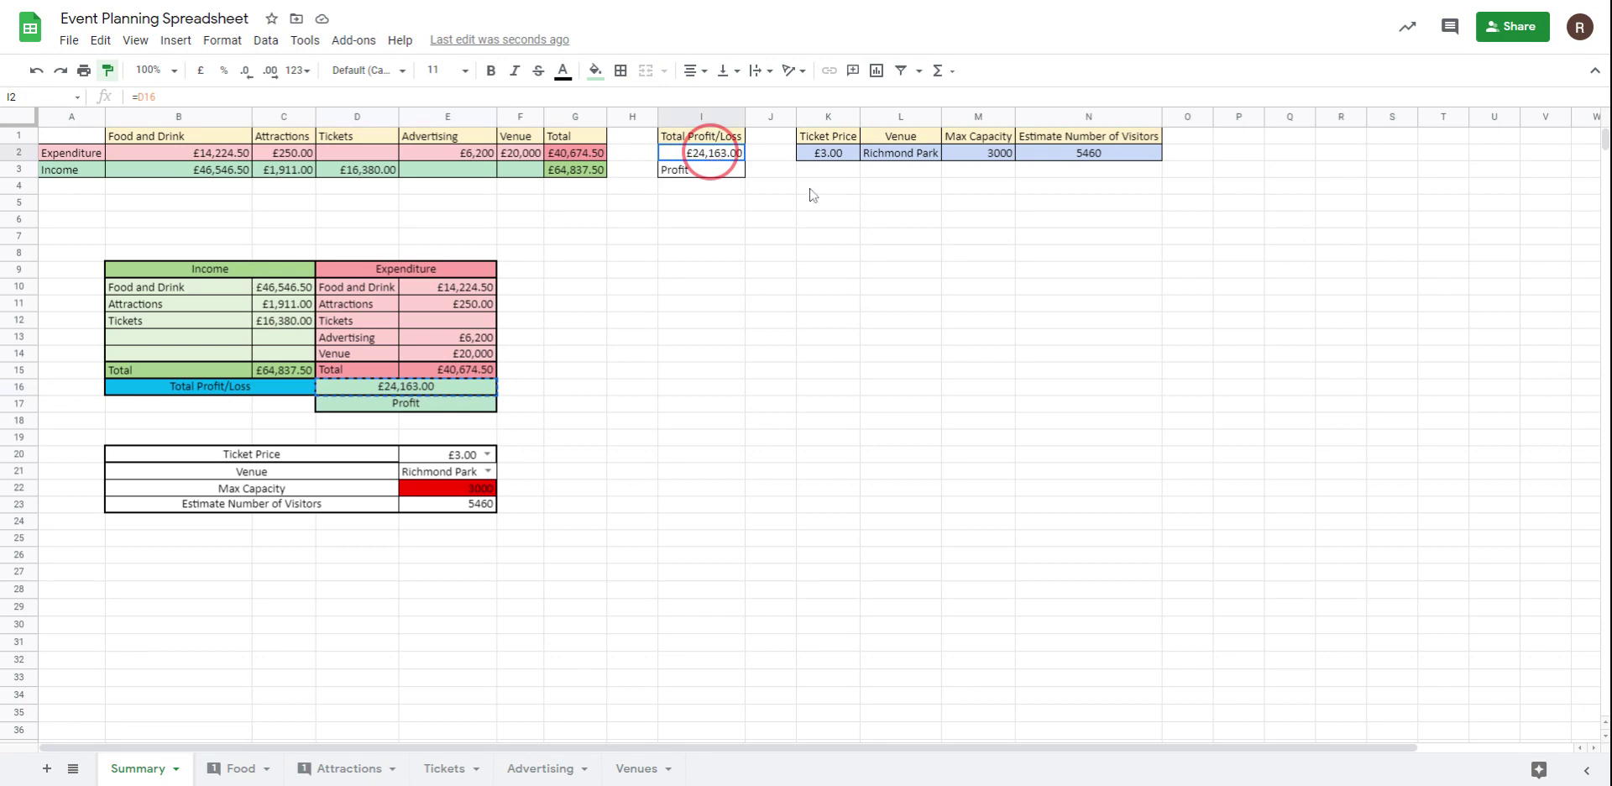
pyautogui.click(878, 309)
# Step: Unmerge I2:J2 and clear J2's blue fill using J4's plain format
pyautogui.click(723, 158)
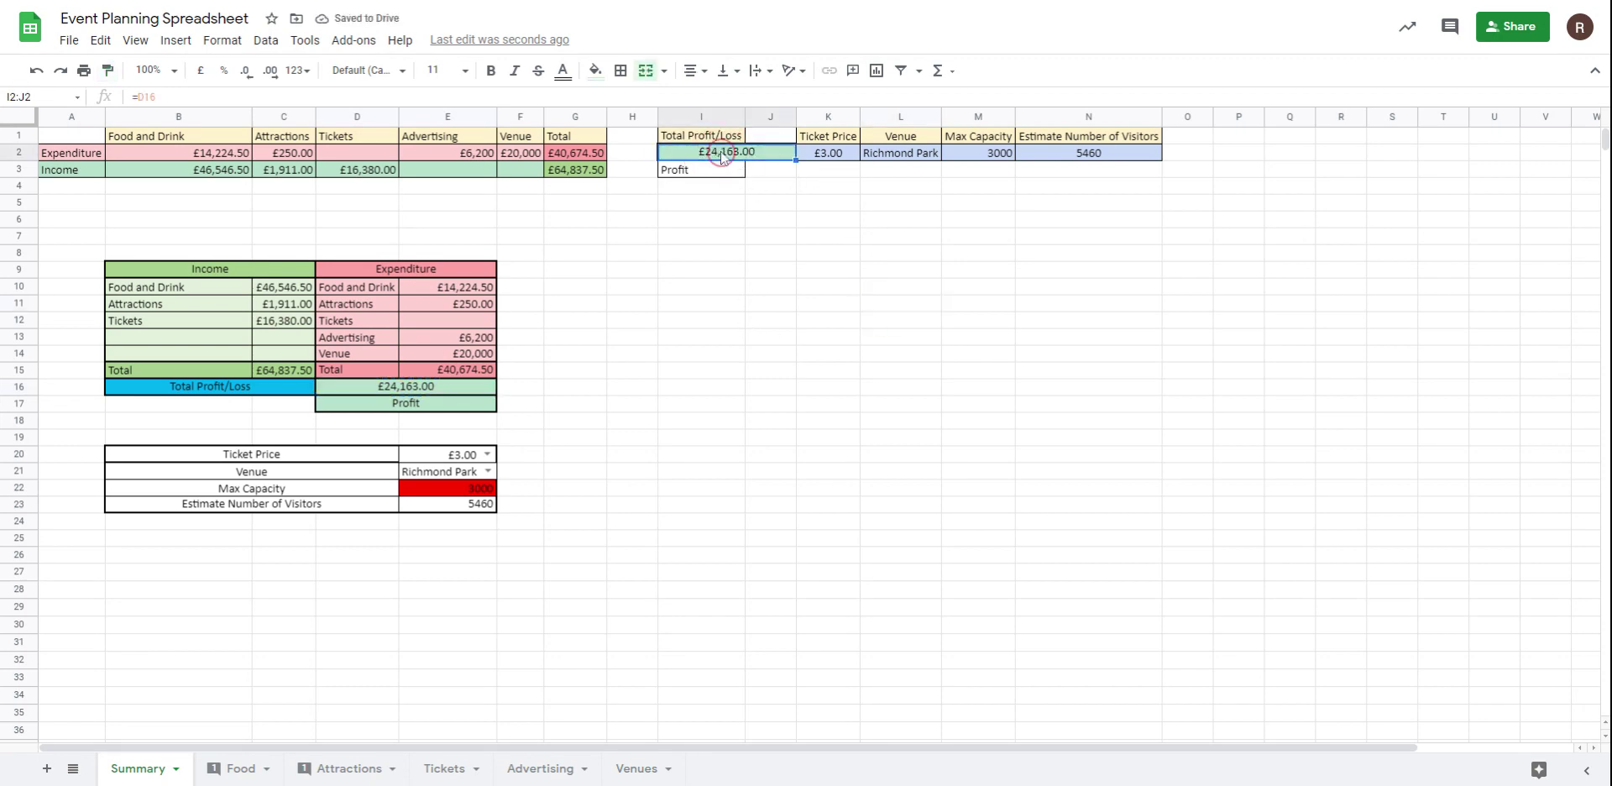
pyautogui.click(646, 70)
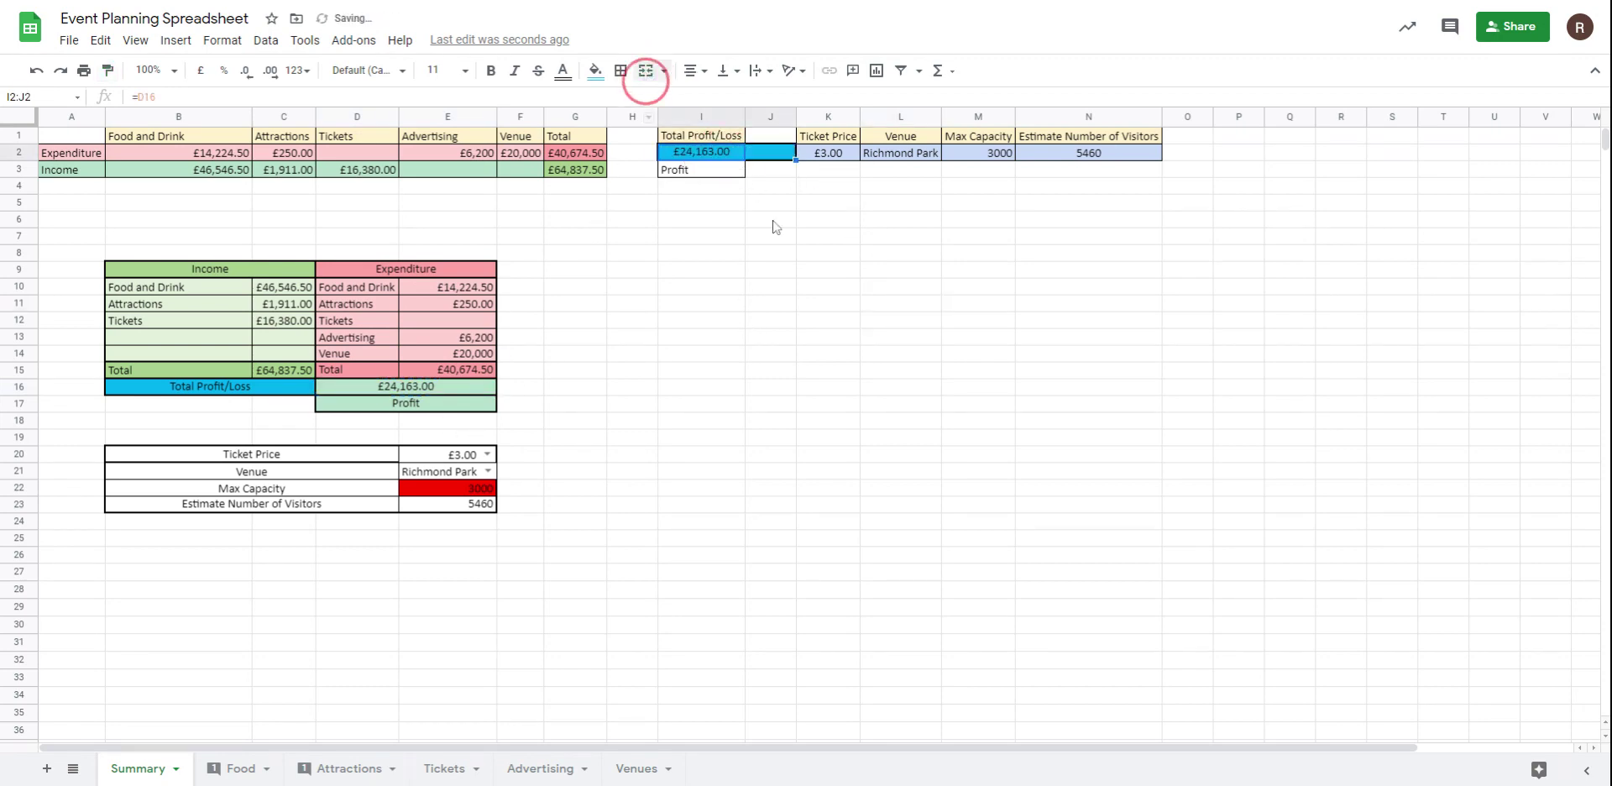
pyautogui.click(827, 302)
pyautogui.click(781, 187)
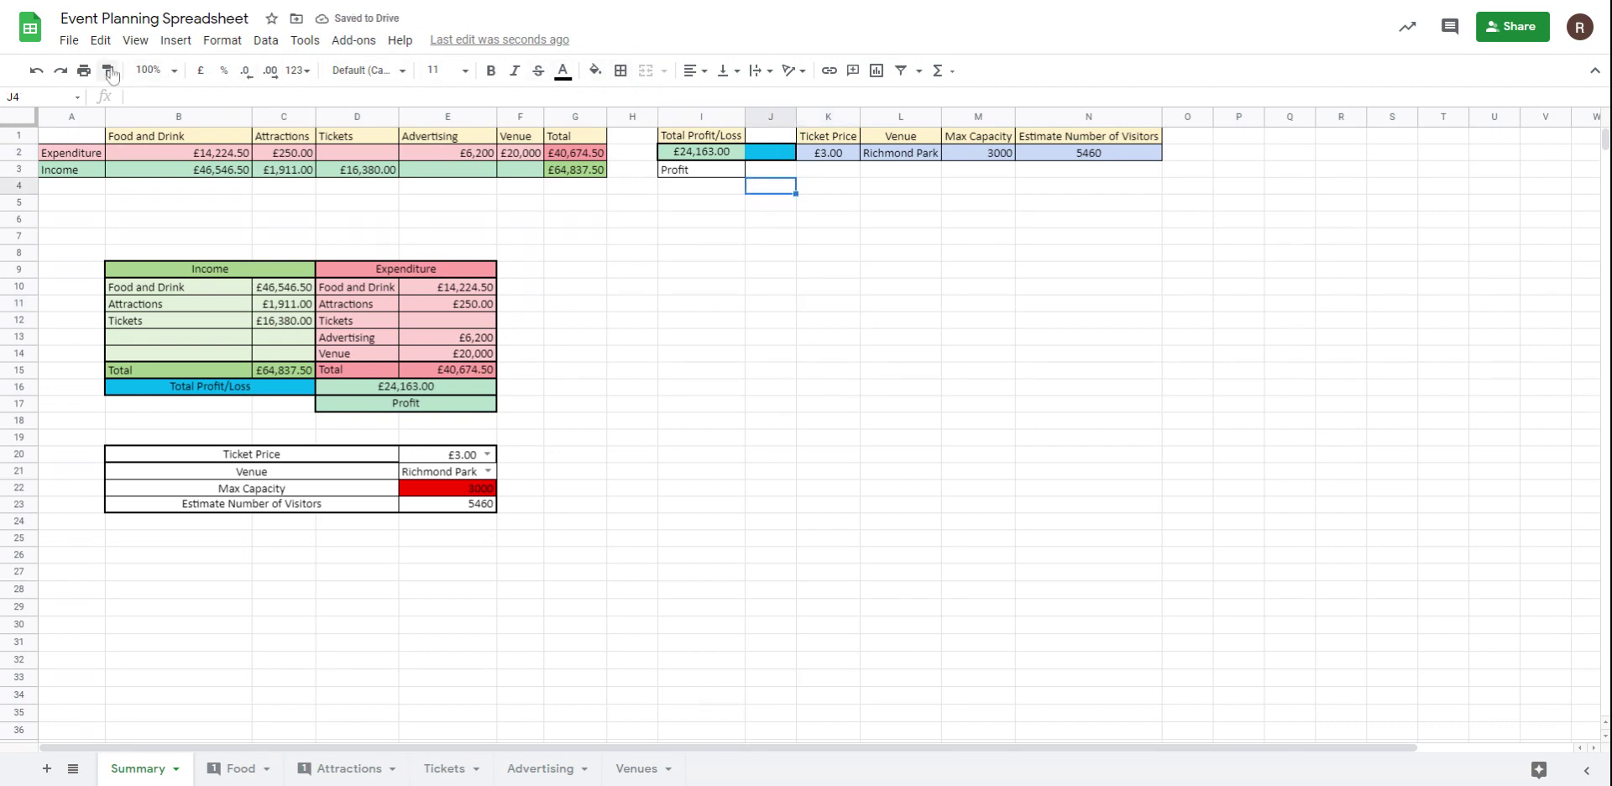
pyautogui.click(108, 70)
pyautogui.click(768, 156)
pyautogui.click(907, 237)
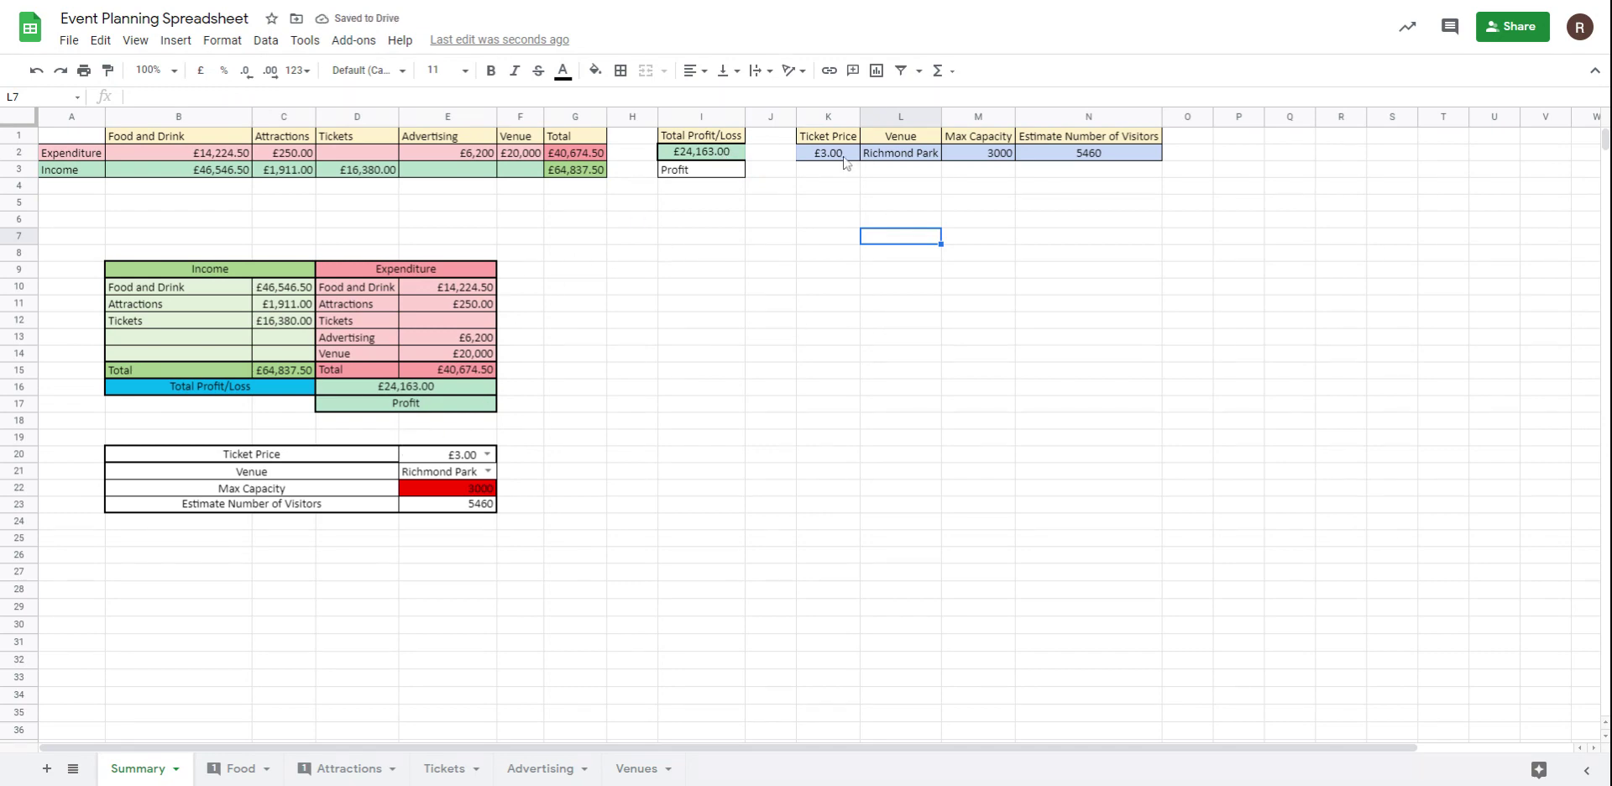
# Step: Give I3 the green style of the Profit cell D17 with Paint format
pyautogui.click(386, 407)
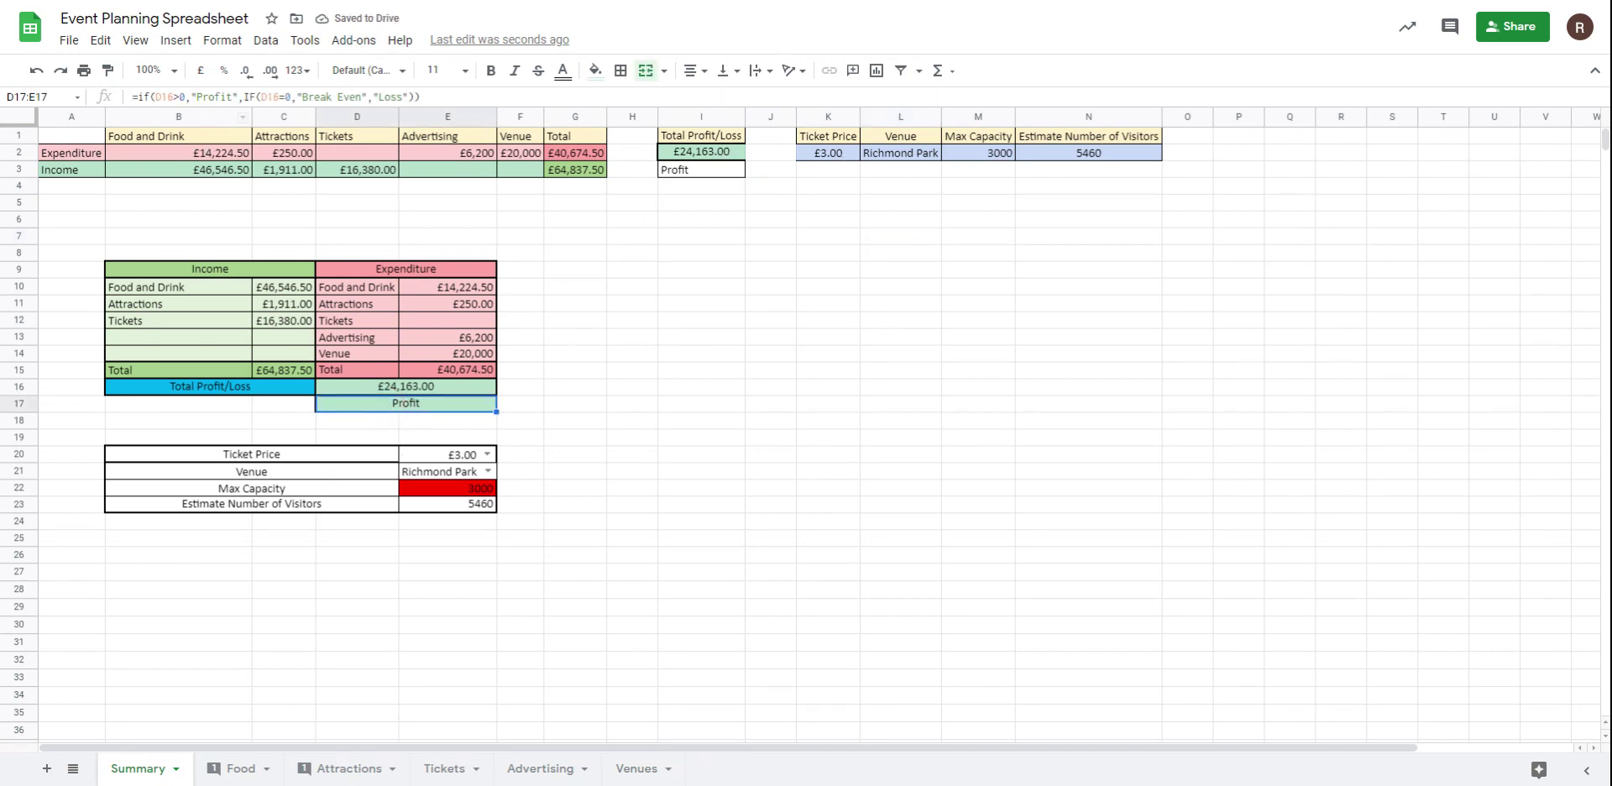
pyautogui.click(107, 70)
pyautogui.click(687, 178)
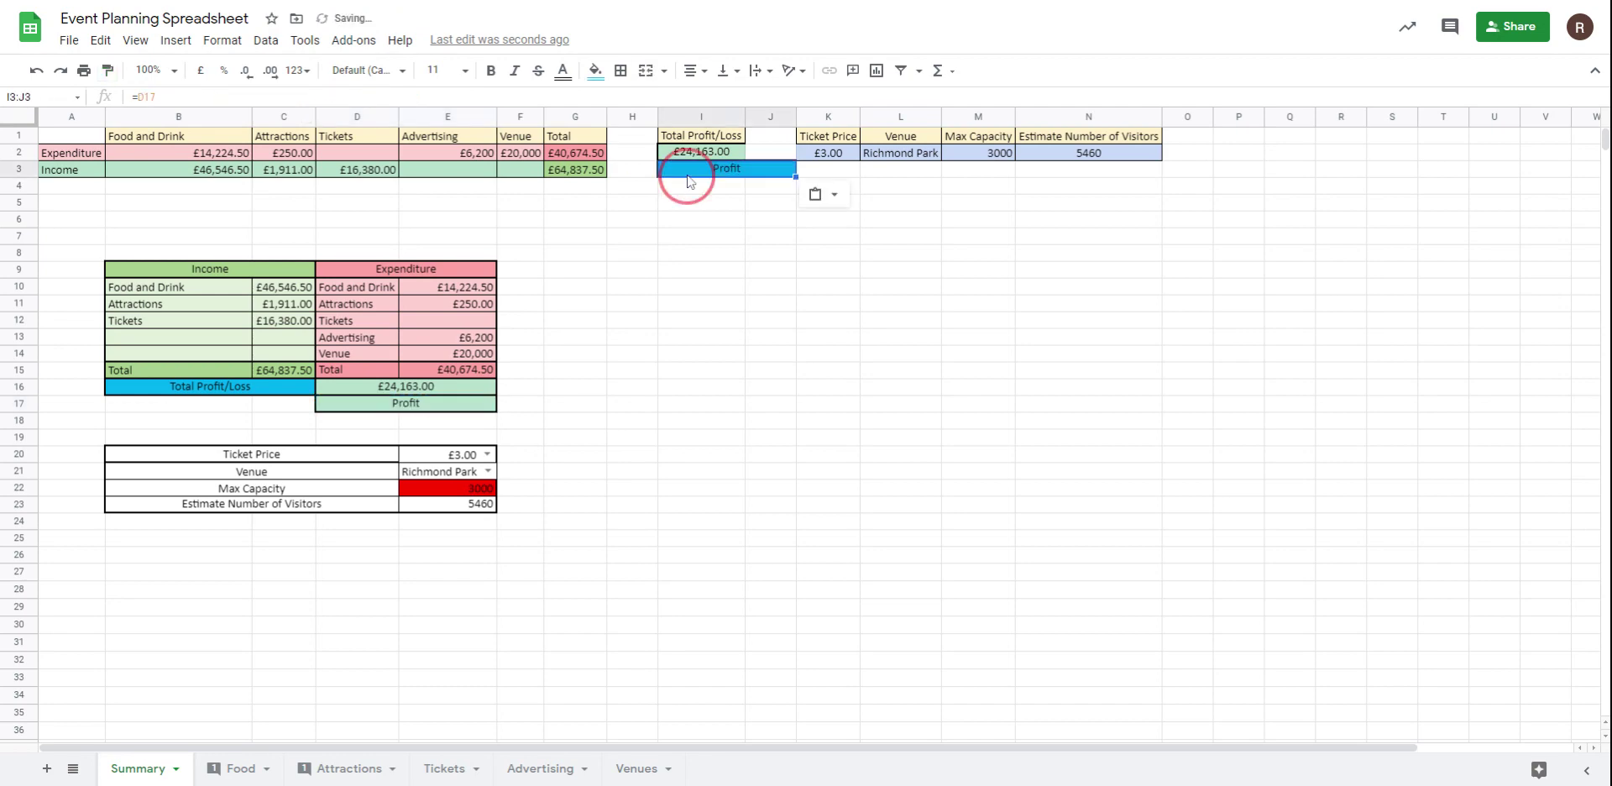
pyautogui.click(853, 402)
# Step: Unmerge I3:J3 and clear J3's blue fill by painting J2's plain format
pyautogui.click(748, 168)
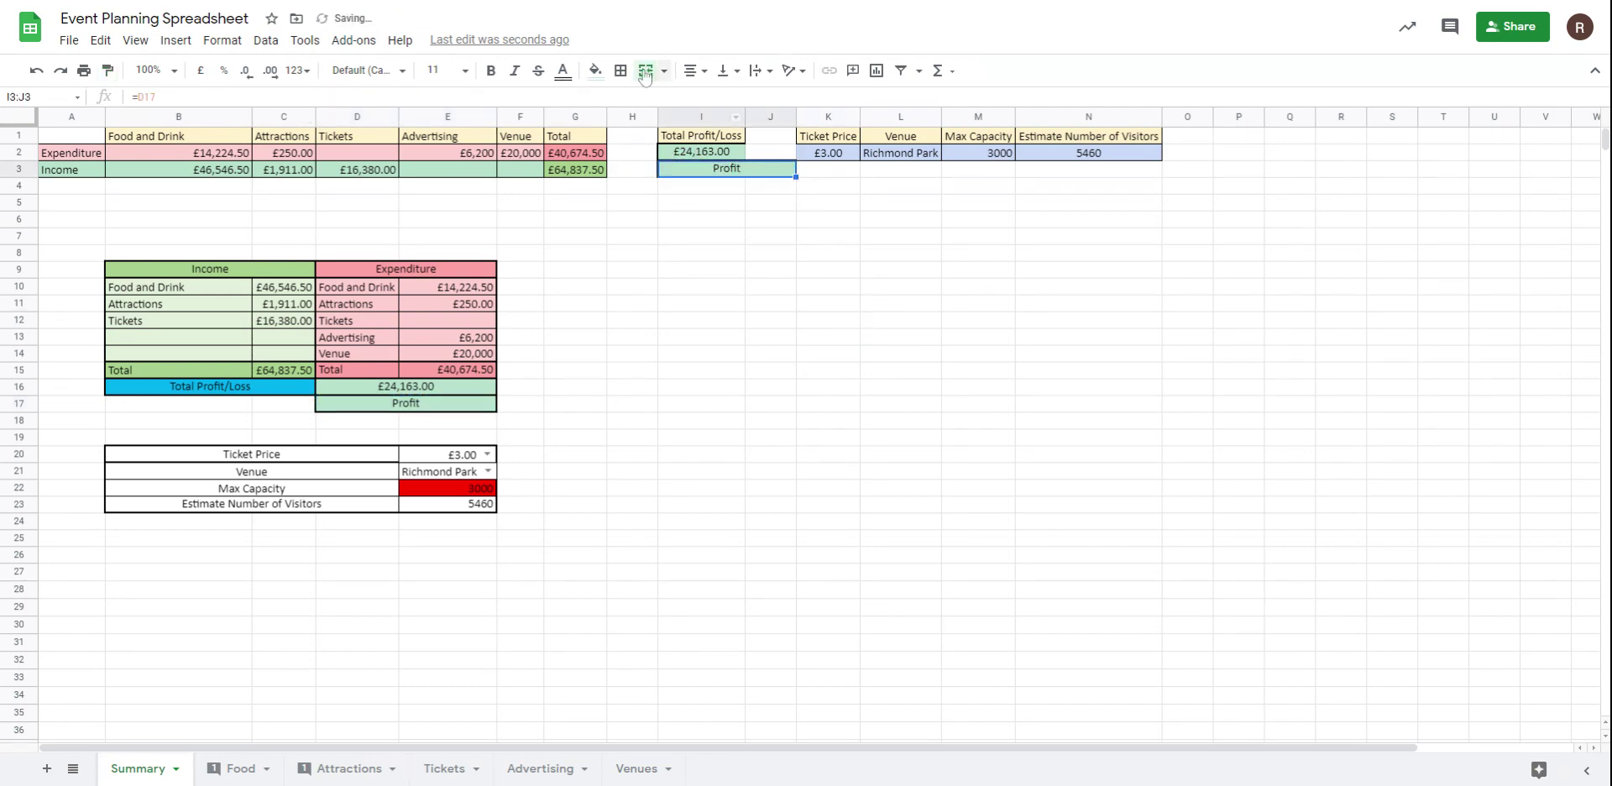
pyautogui.click(644, 74)
pyautogui.click(822, 319)
pyautogui.click(767, 152)
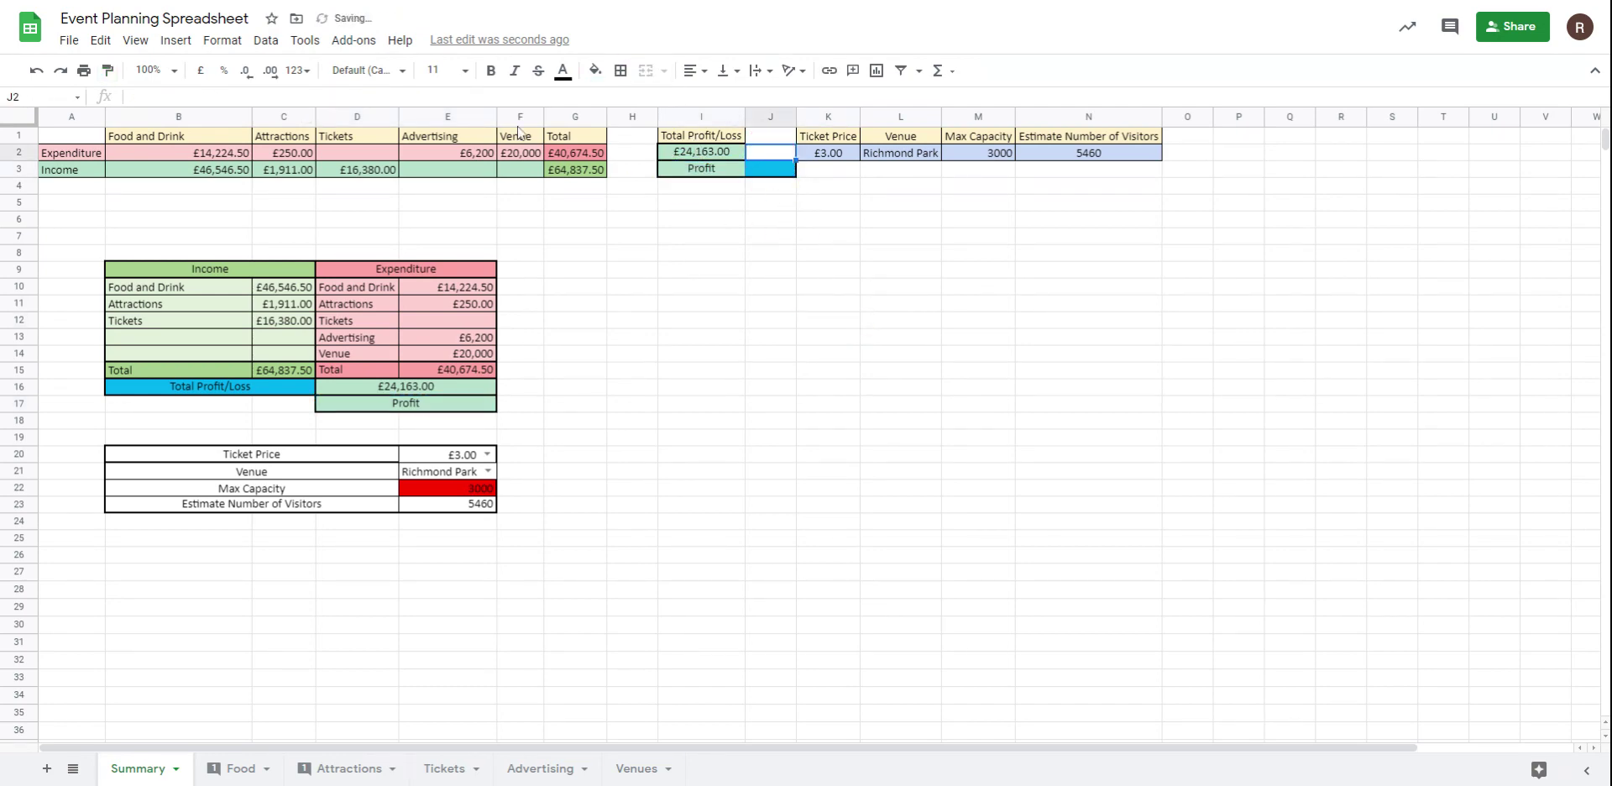
pyautogui.click(108, 70)
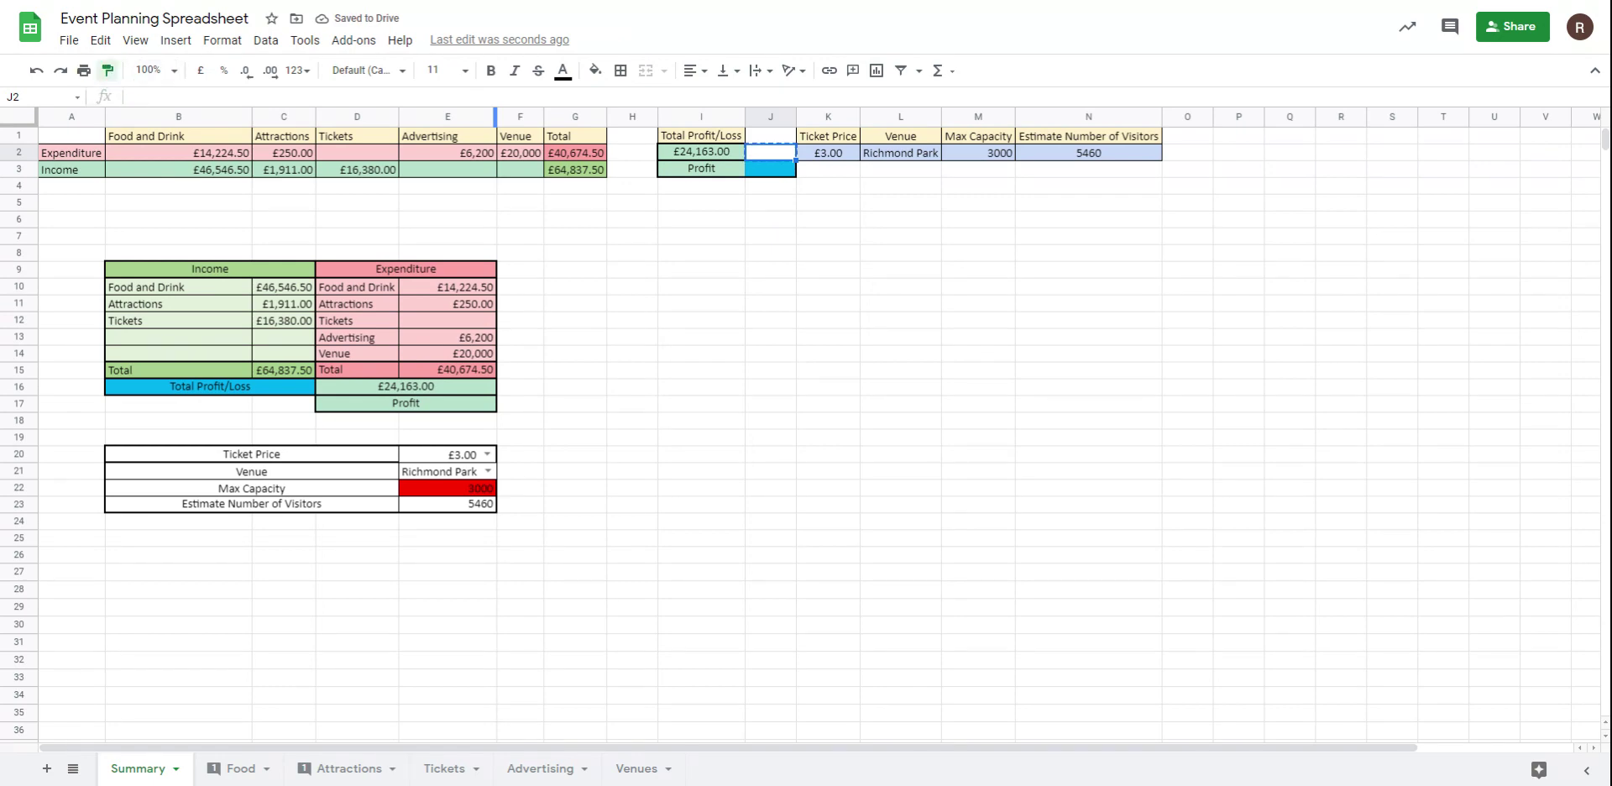
pyautogui.click(781, 177)
pyautogui.click(905, 238)
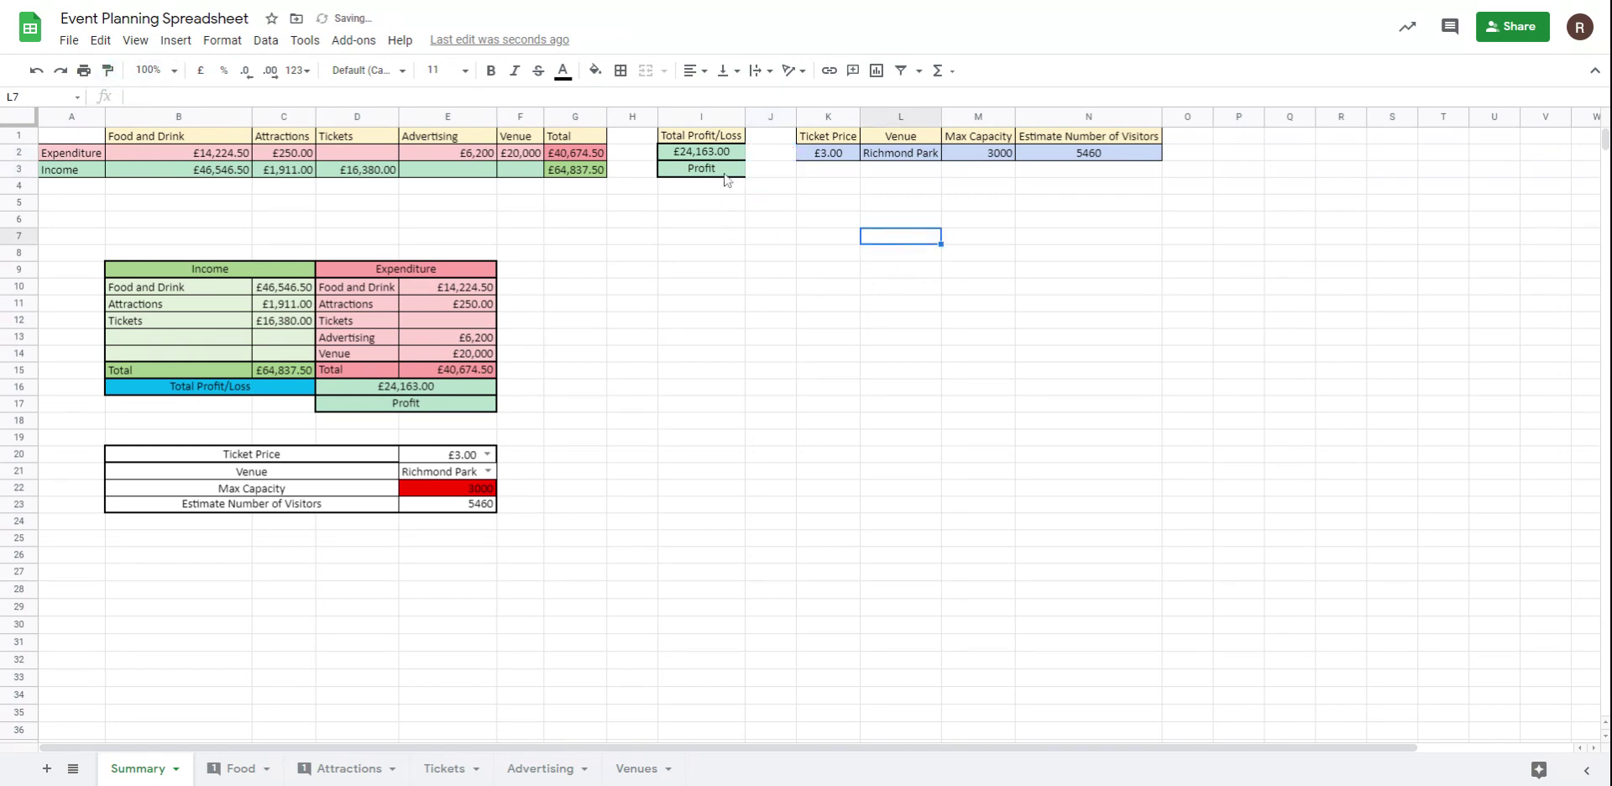
# Step: Apply all borders to K1:K2, and thin all borders to I1:I3
pyautogui.moveTo(831, 137); pyautogui.dragTo(831, 154)
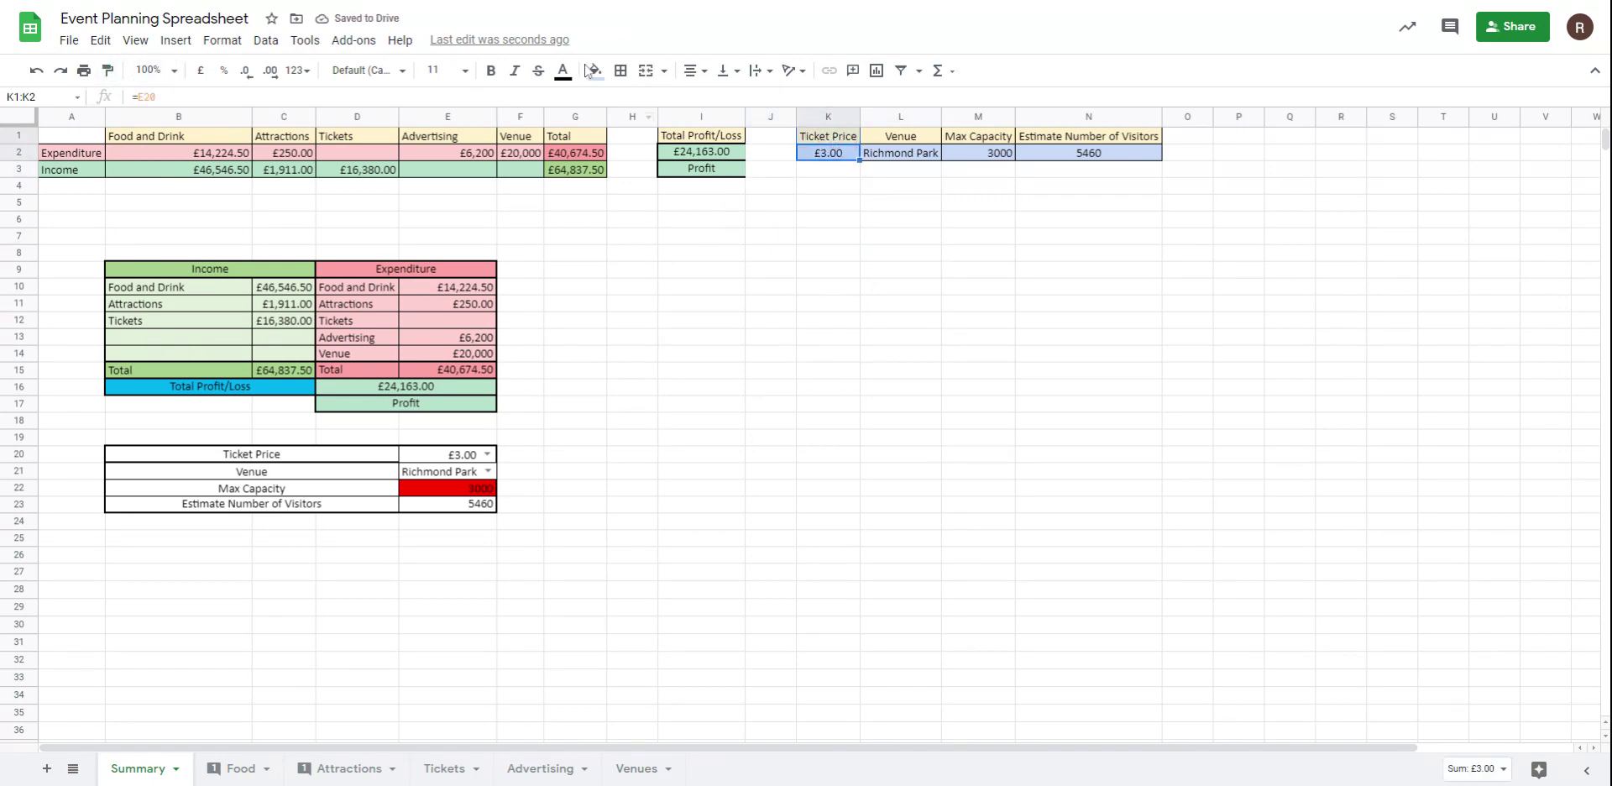
pyautogui.click(621, 70)
pyautogui.click(628, 102)
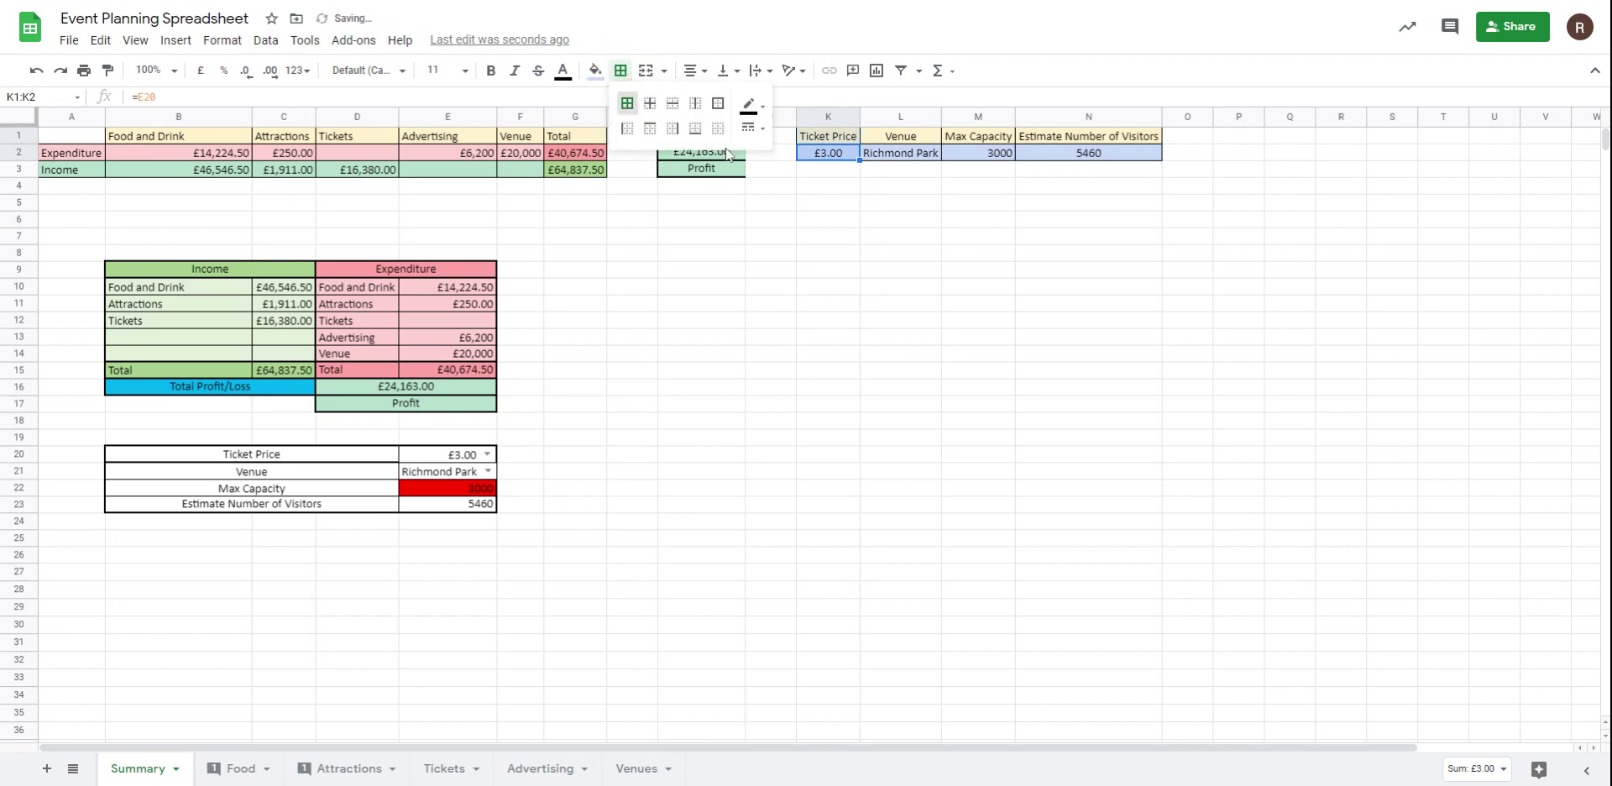
pyautogui.moveTo(718, 136); pyautogui.dragTo(720, 171)
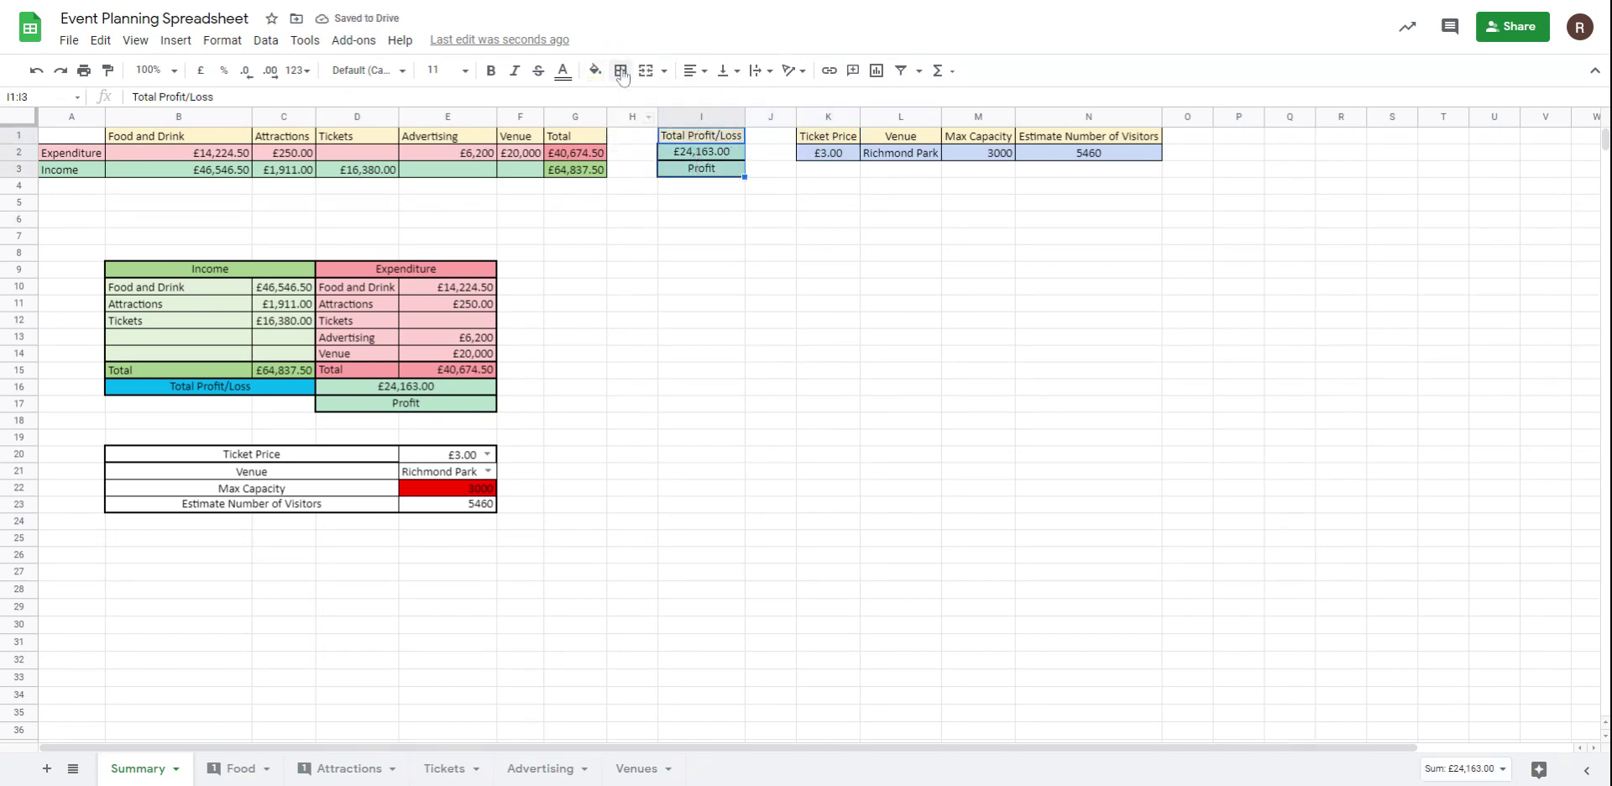
pyautogui.click(621, 69)
pyautogui.click(750, 127)
pyautogui.click(758, 166)
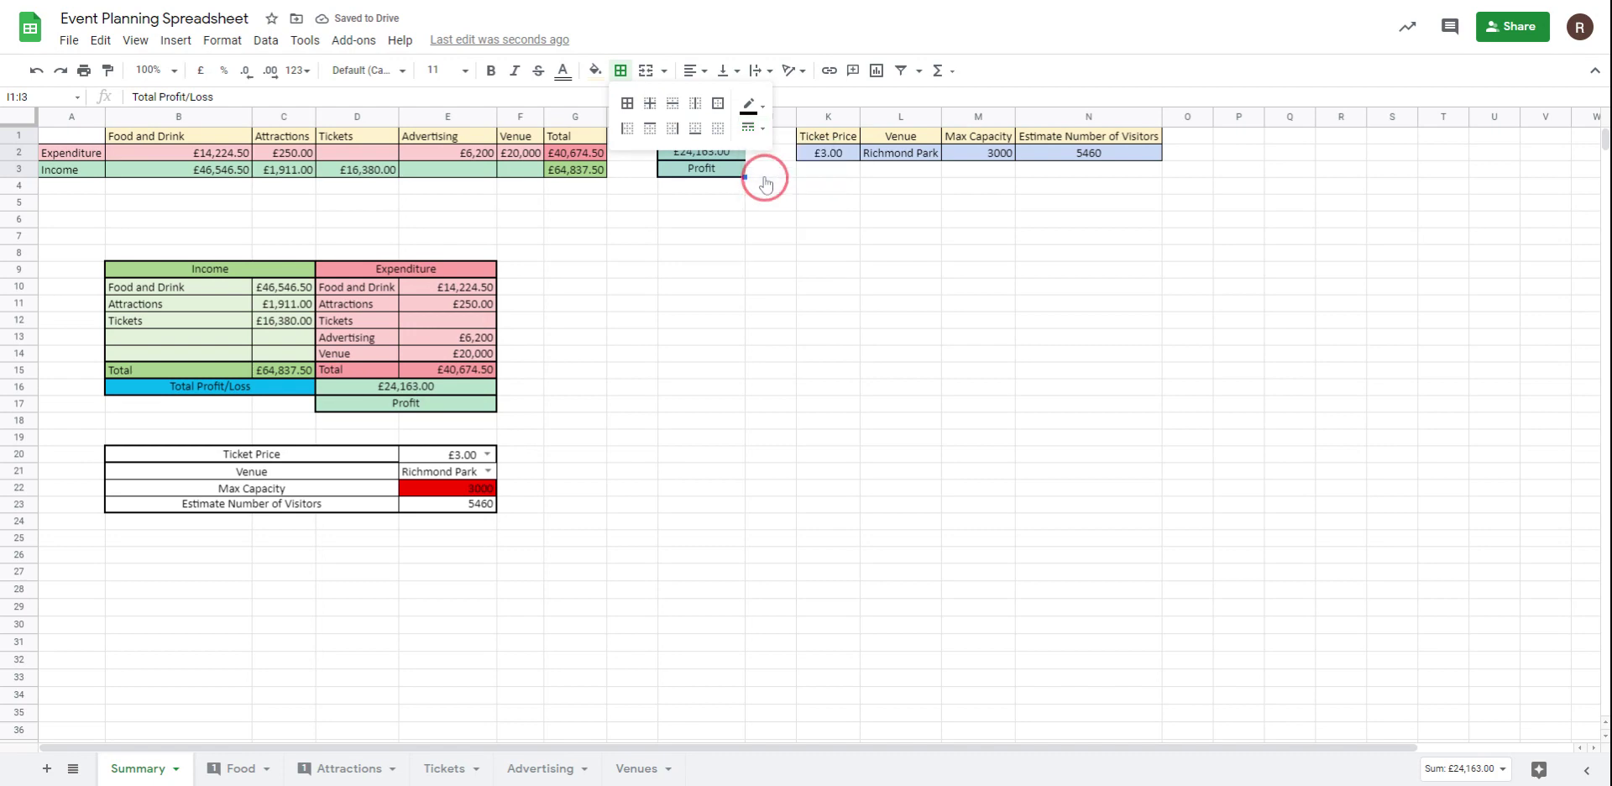
pyautogui.click(627, 103)
pyautogui.click(793, 242)
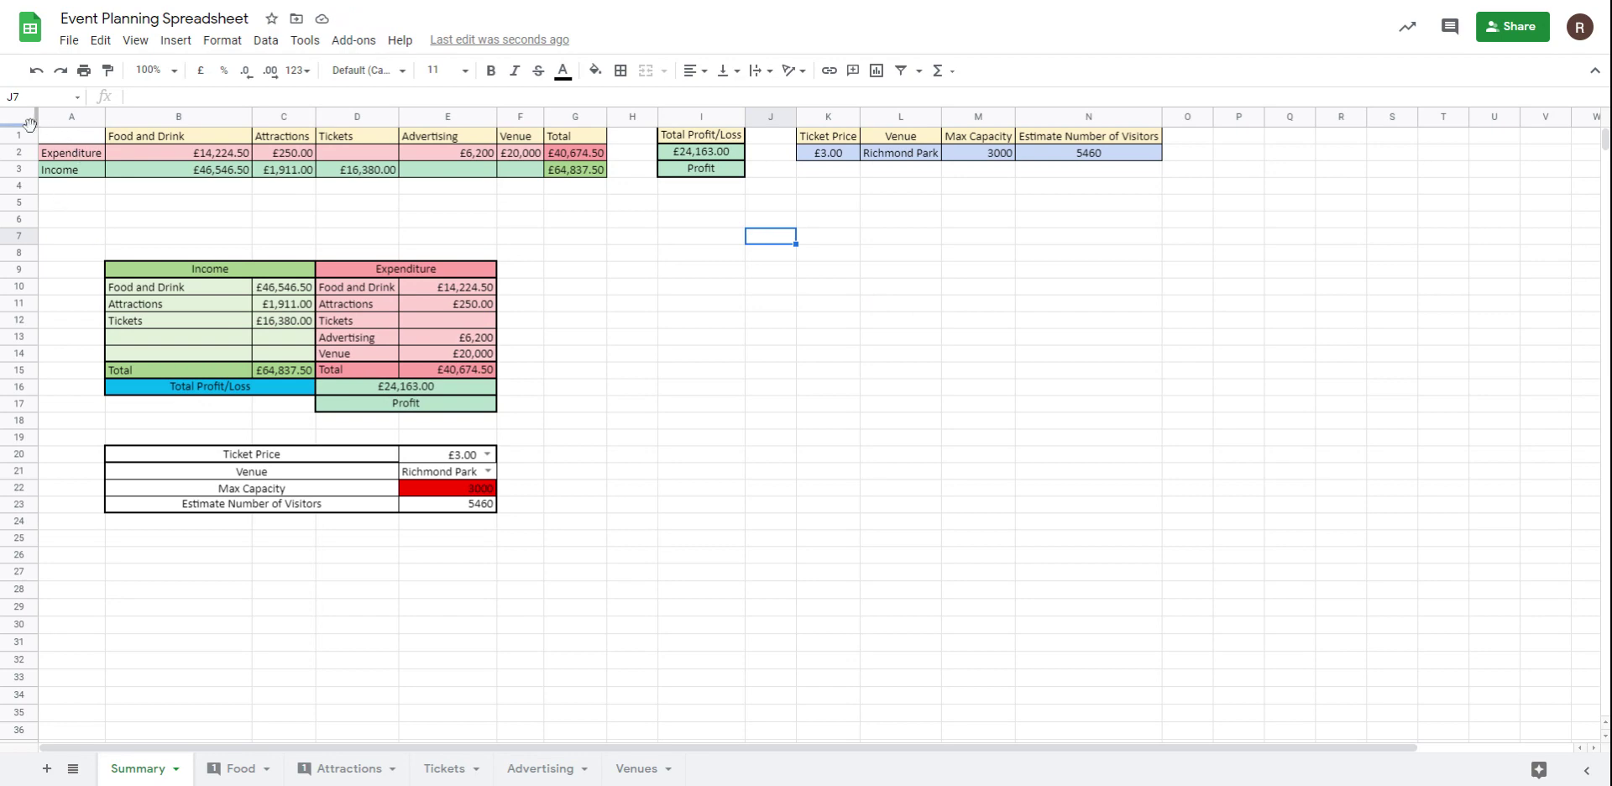
# Step: Freeze the top four Summary rows and scroll to confirm they stay in view
pyautogui.moveTo(28, 124); pyautogui.dragTo(18, 197)
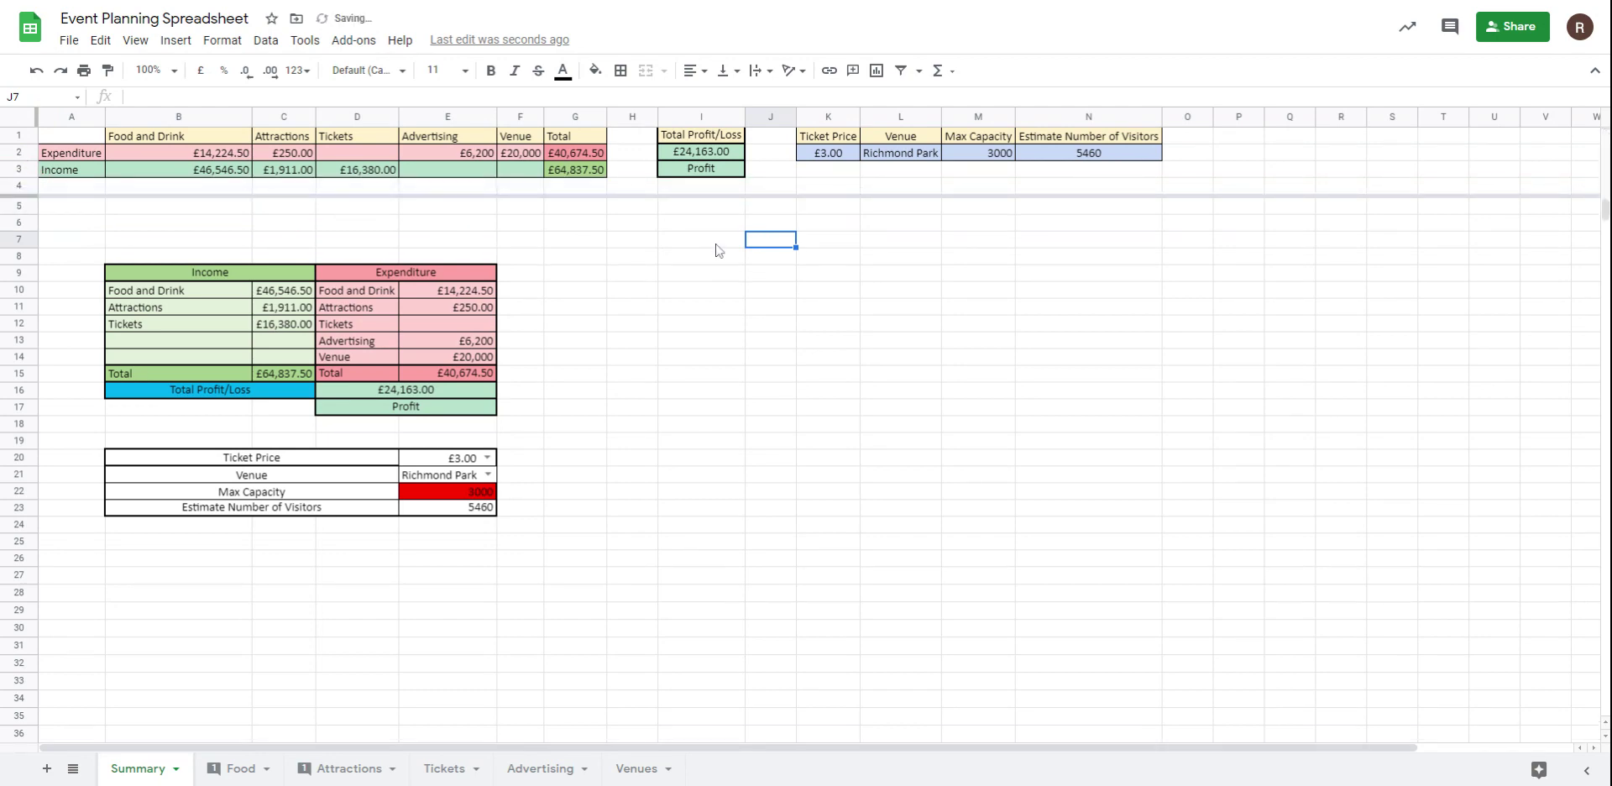
pyautogui.click(715, 242)
pyautogui.scroll(-3, 767, 335)
pyautogui.scroll(3, 766, 334)
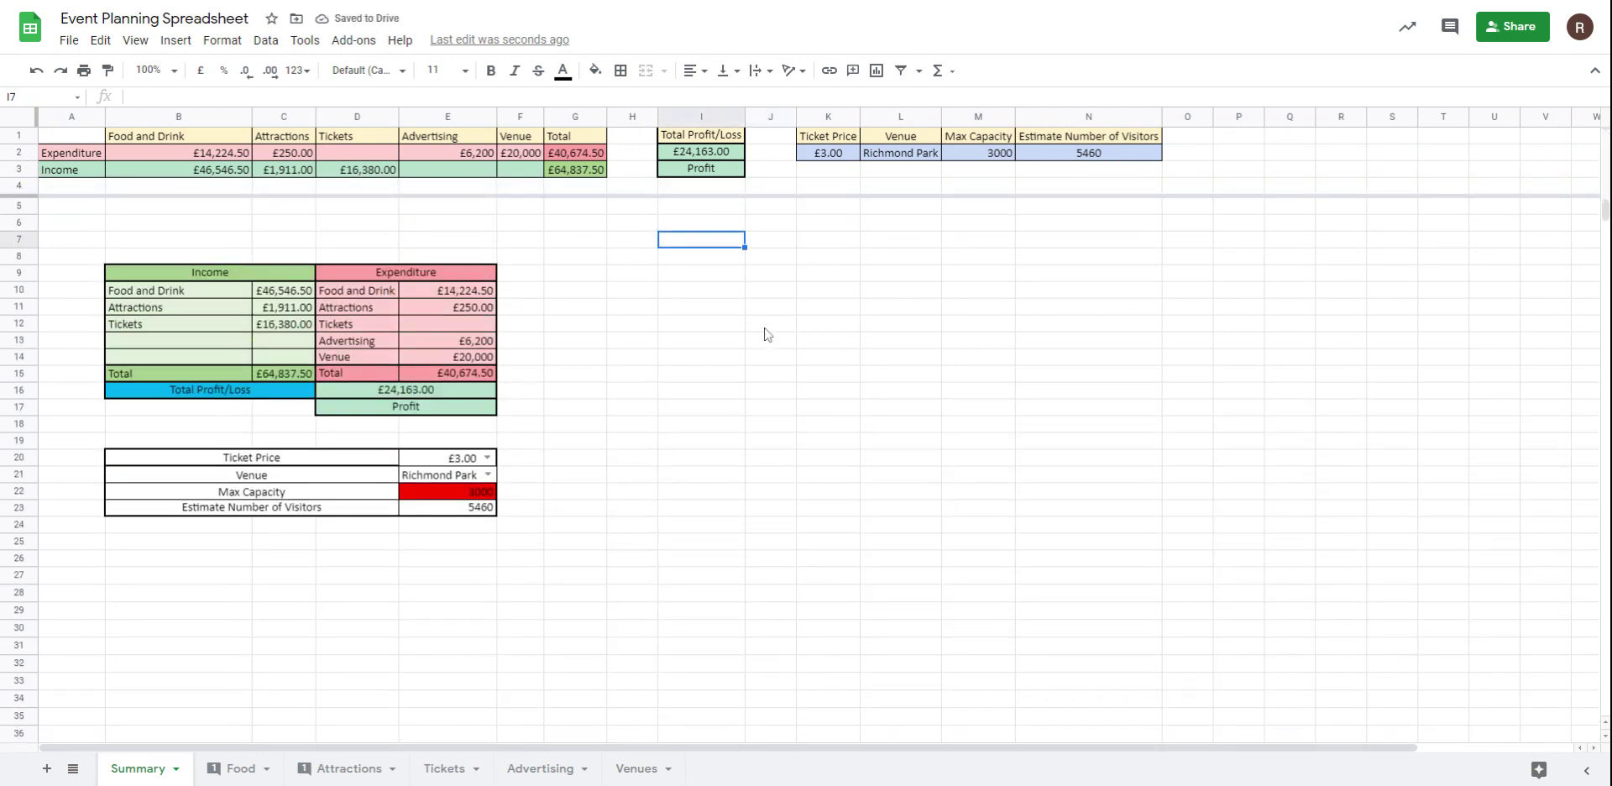
pyautogui.scroll(-5, 767, 334)
pyautogui.scroll(3, 764, 333)
pyautogui.scroll(3, 767, 333)
# Step: Check the View > Freeze setting and scroll again to confirm the frozen header
pyautogui.click(135, 40)
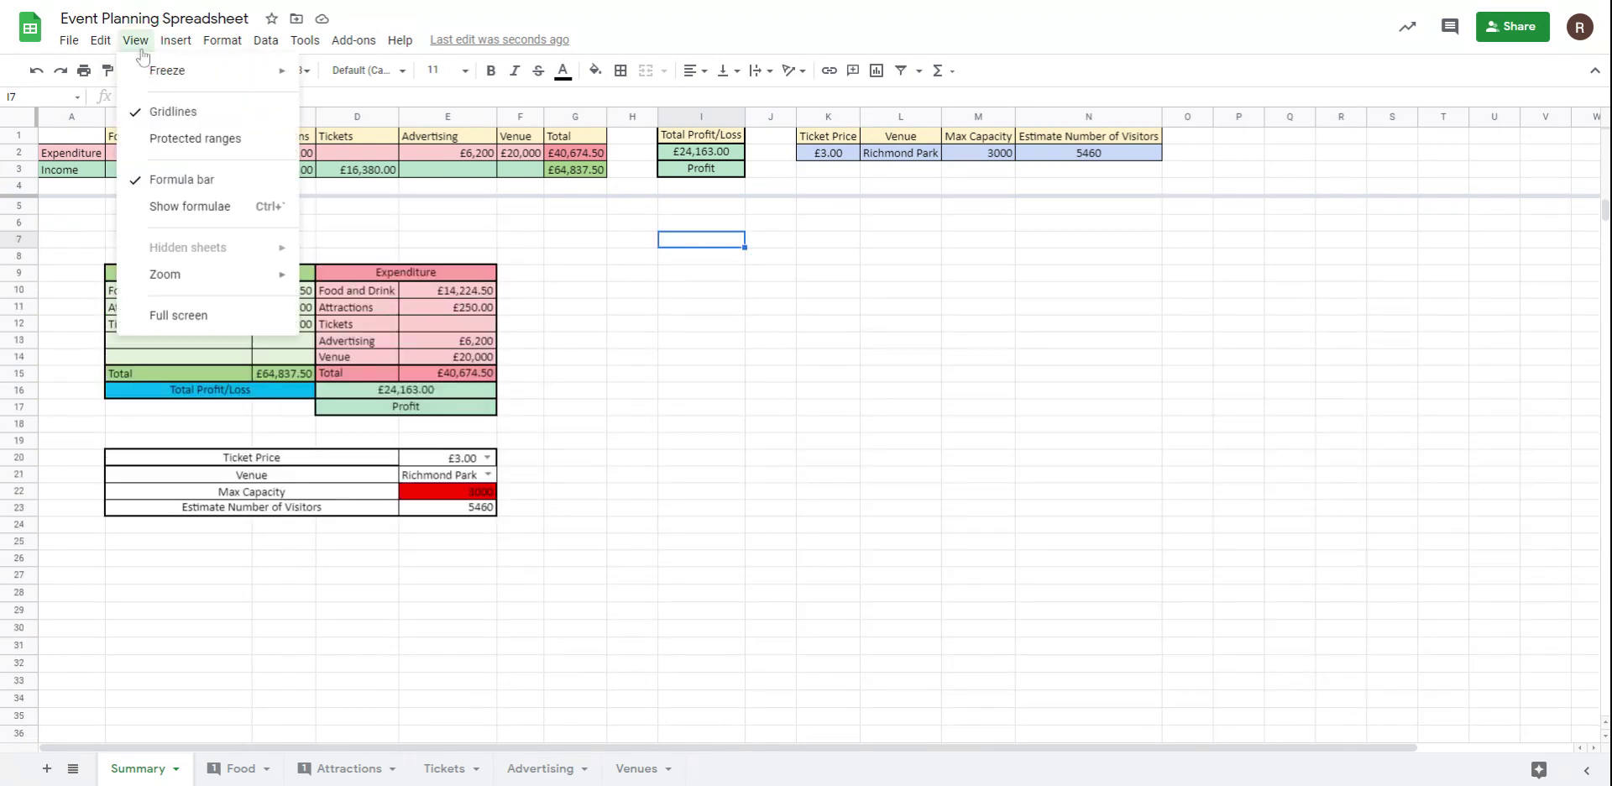
pyautogui.moveTo(219, 70)
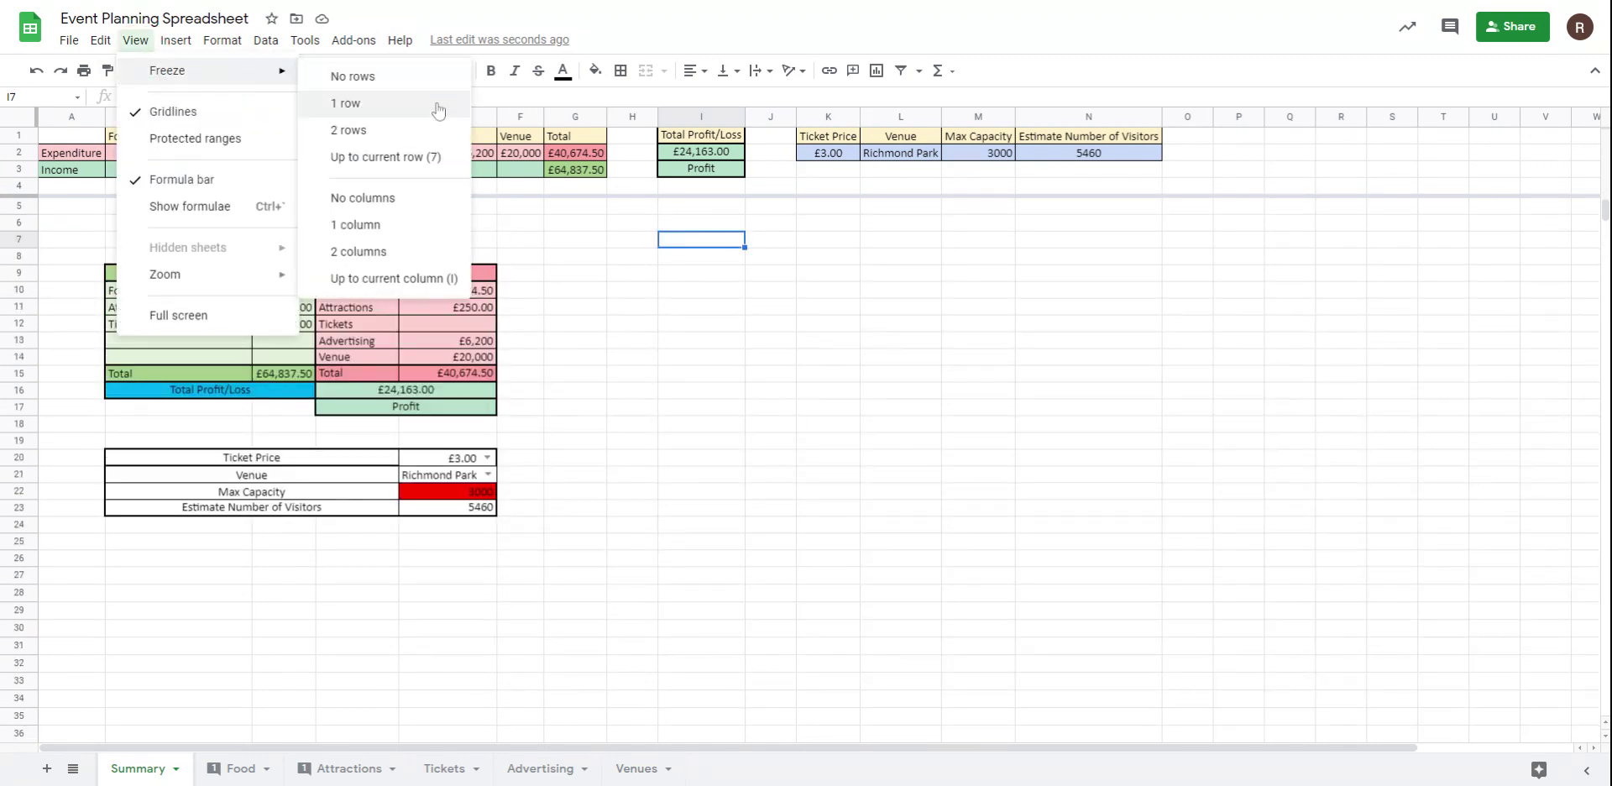
pyautogui.click(840, 340)
pyautogui.scroll(-6, 704, 296)
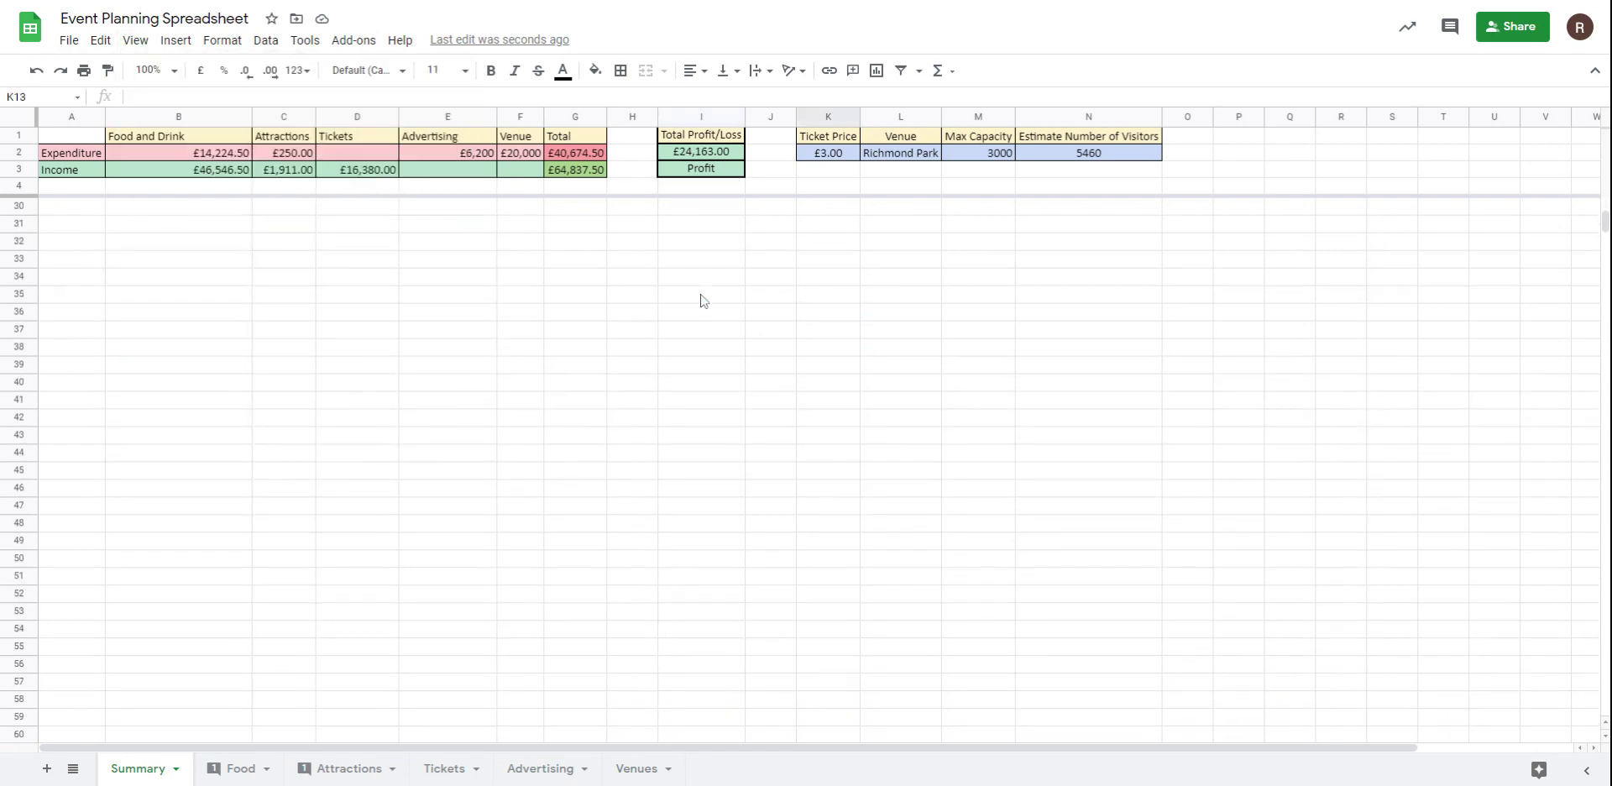
pyautogui.scroll(6, 706, 291)
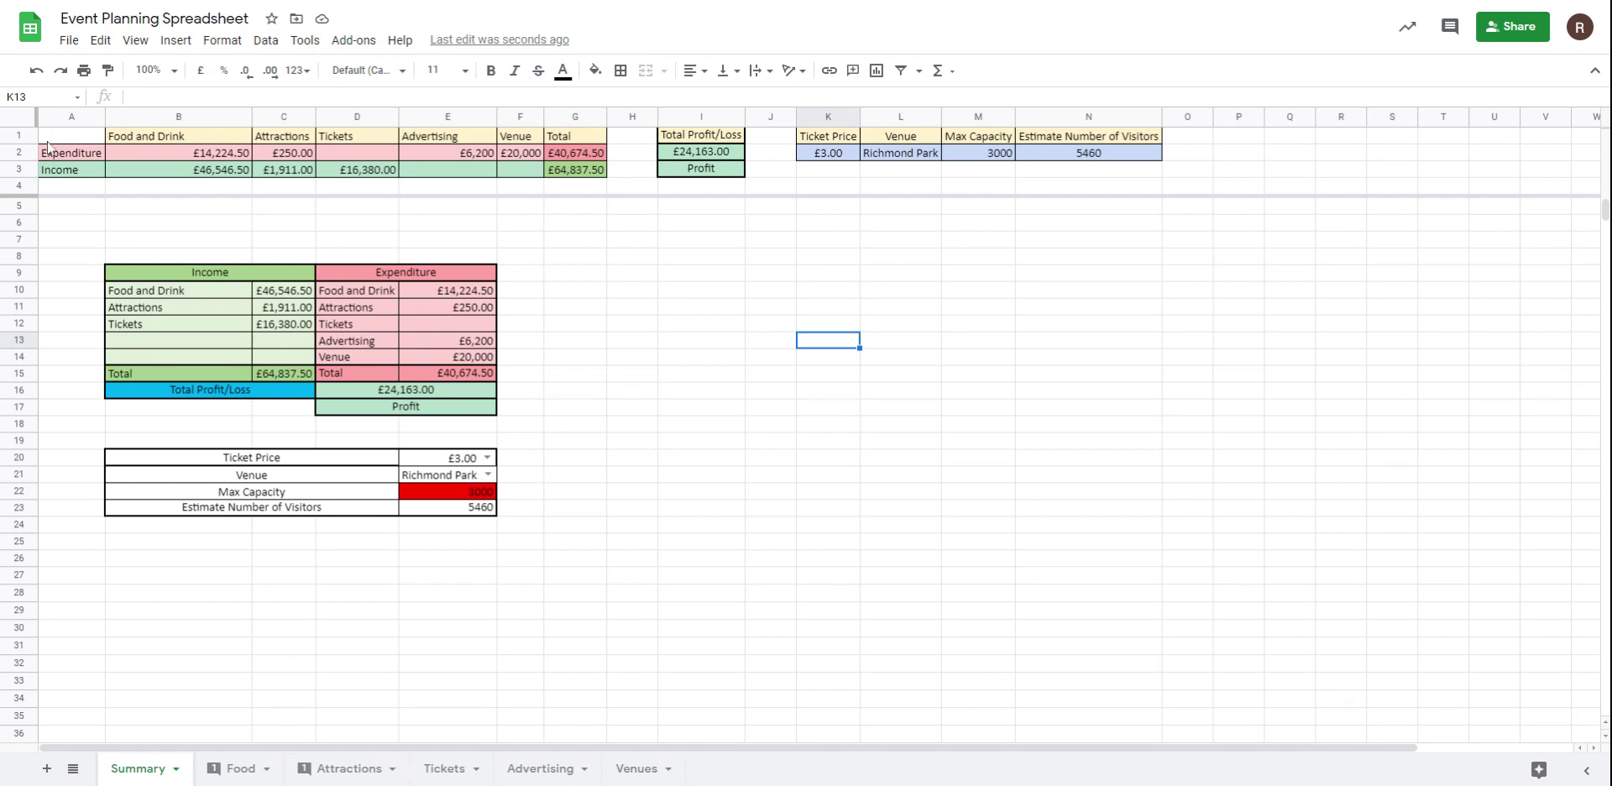
# Step: Copy Summary header rows 1–3, then select the top five rows of the Food sheet
pyautogui.moveTo(21, 136); pyautogui.dragTo(28, 159)
pyautogui.hotkey('ctrl', 'c')
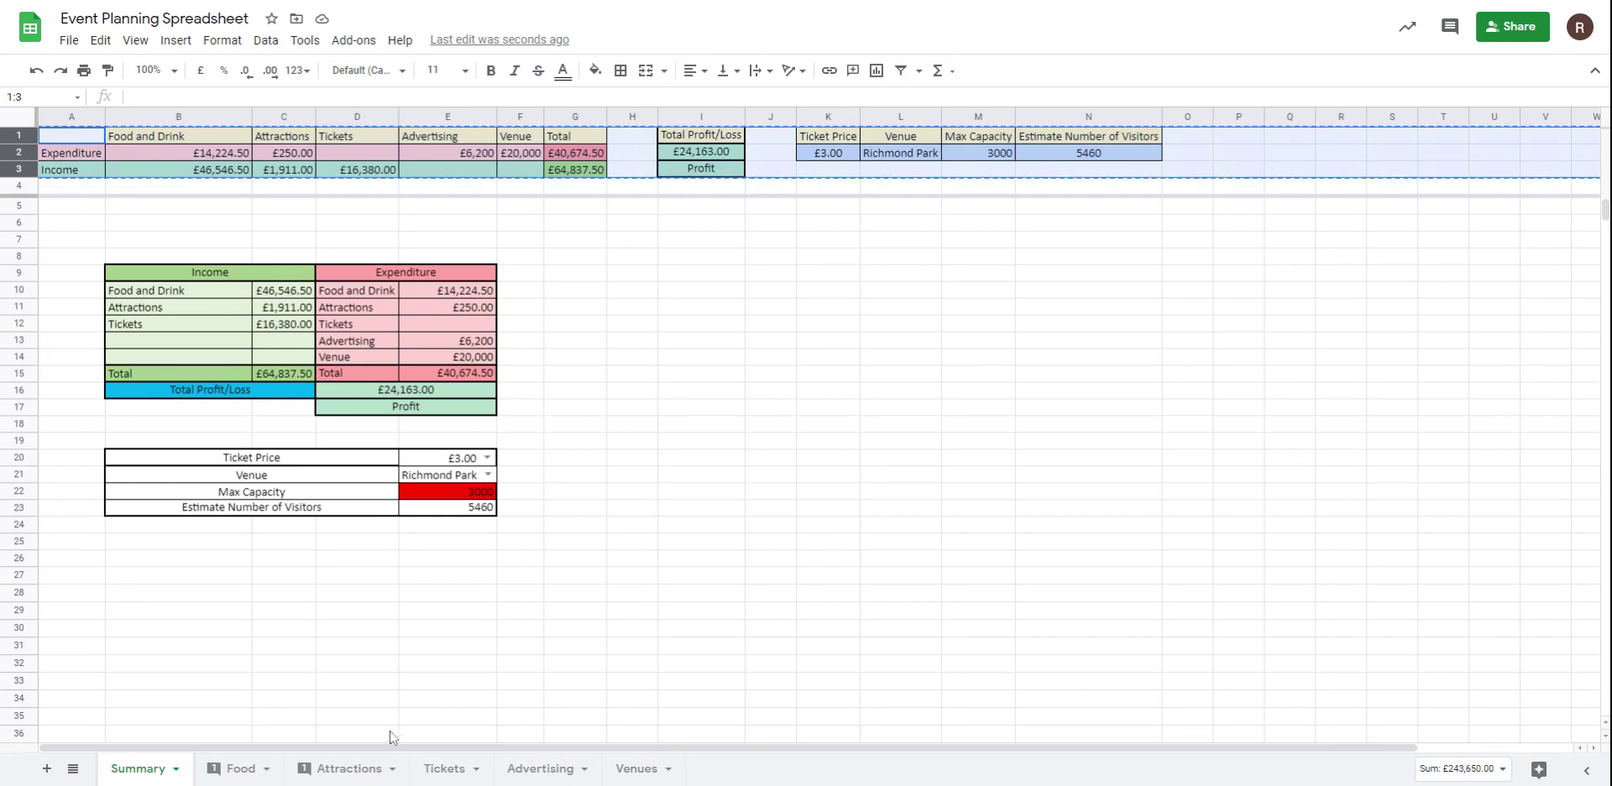
pyautogui.click(241, 769)
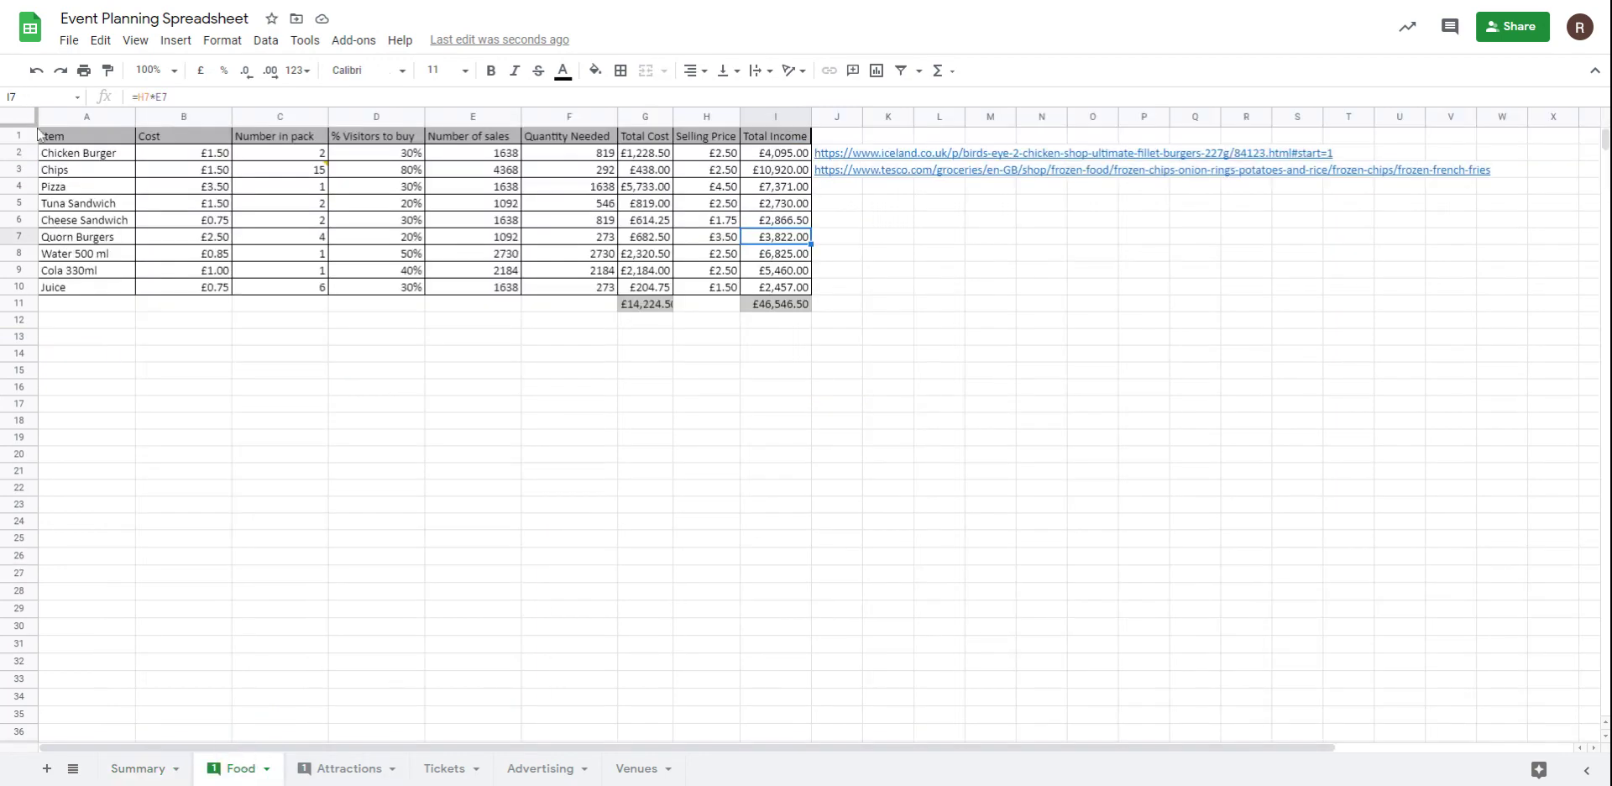
pyautogui.click(139, 768)
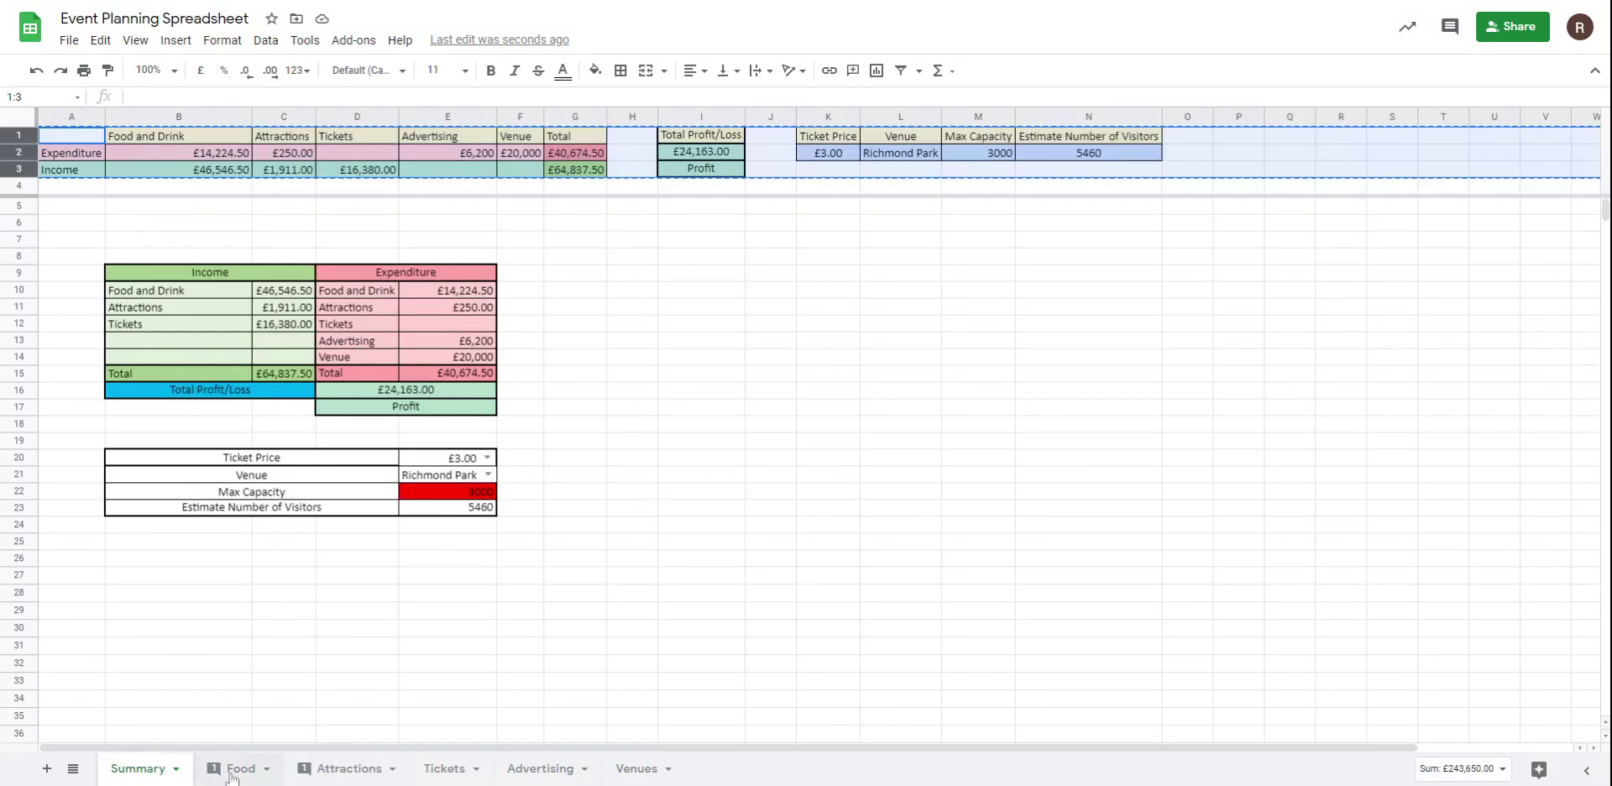
pyautogui.click(233, 774)
pyautogui.moveTo(25, 137); pyautogui.dragTo(19, 203)
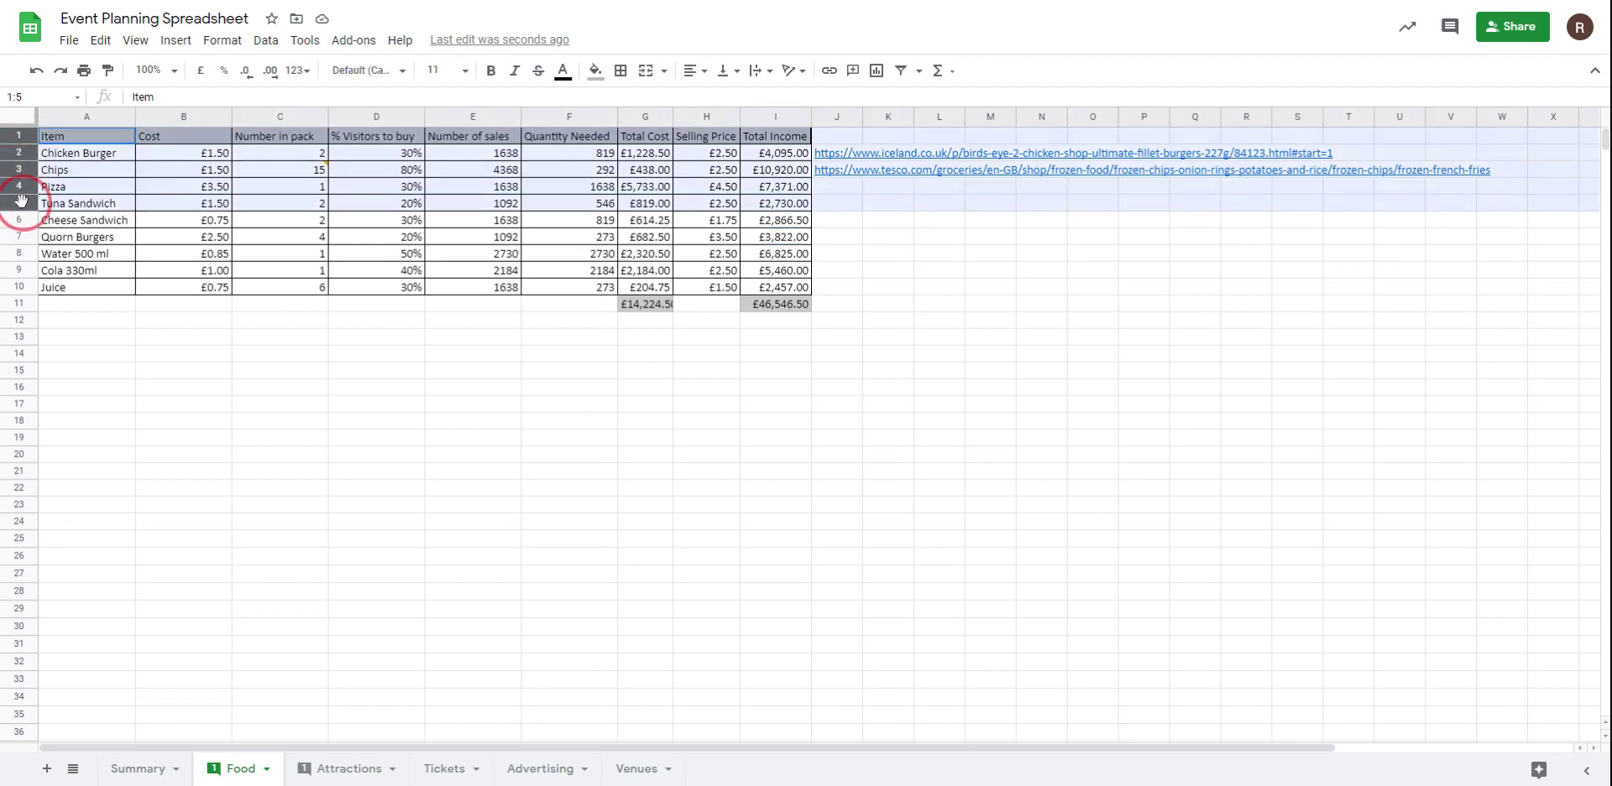
pyautogui.rightClick(21, 182)
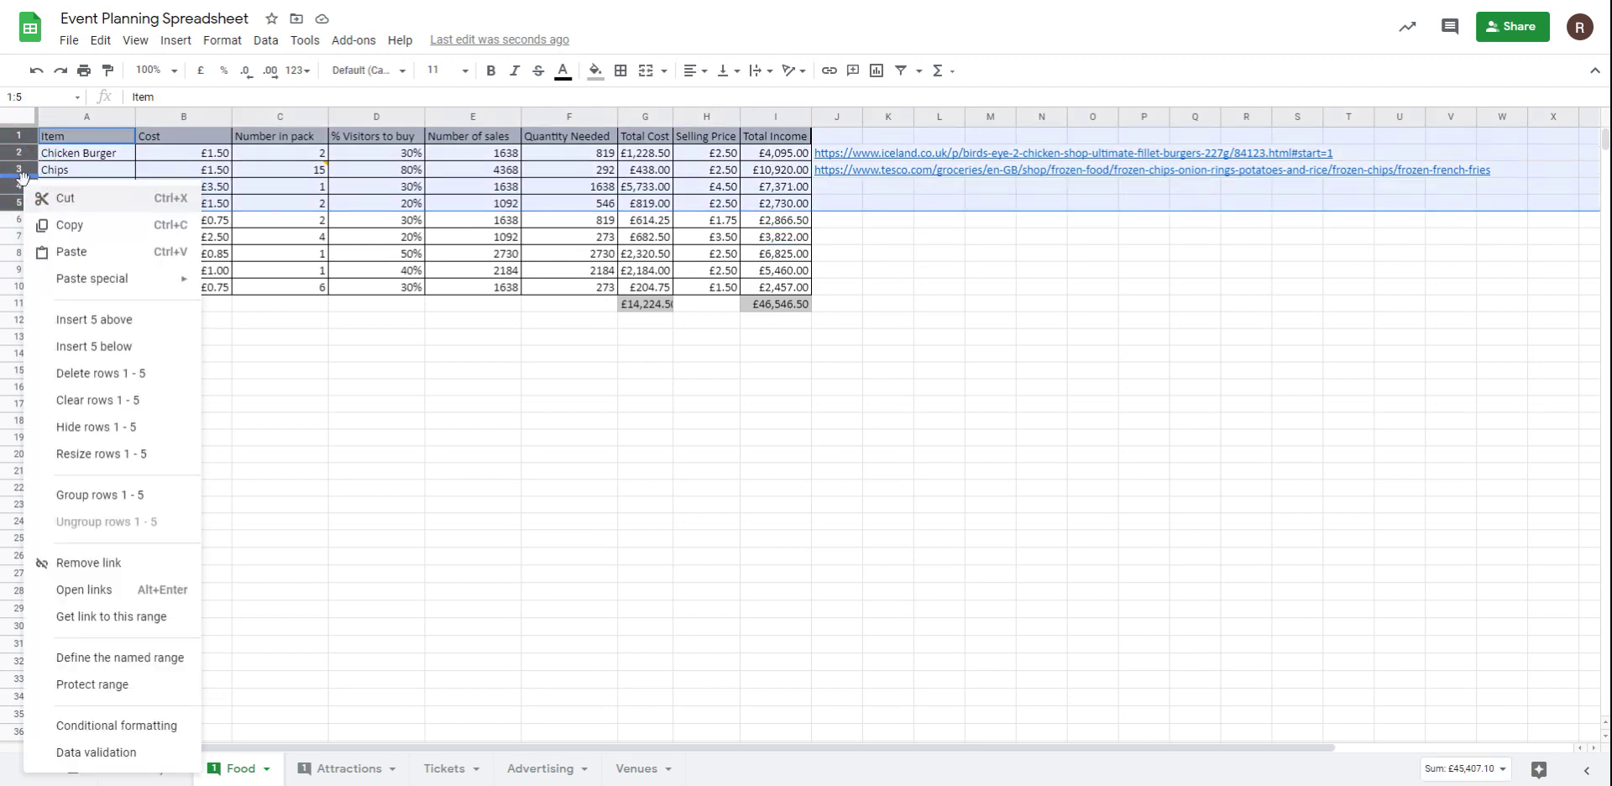
# Step: Insert five rows above the Food table and paint plain formatting over them
pyautogui.click(93, 326)
pyautogui.click(92, 138)
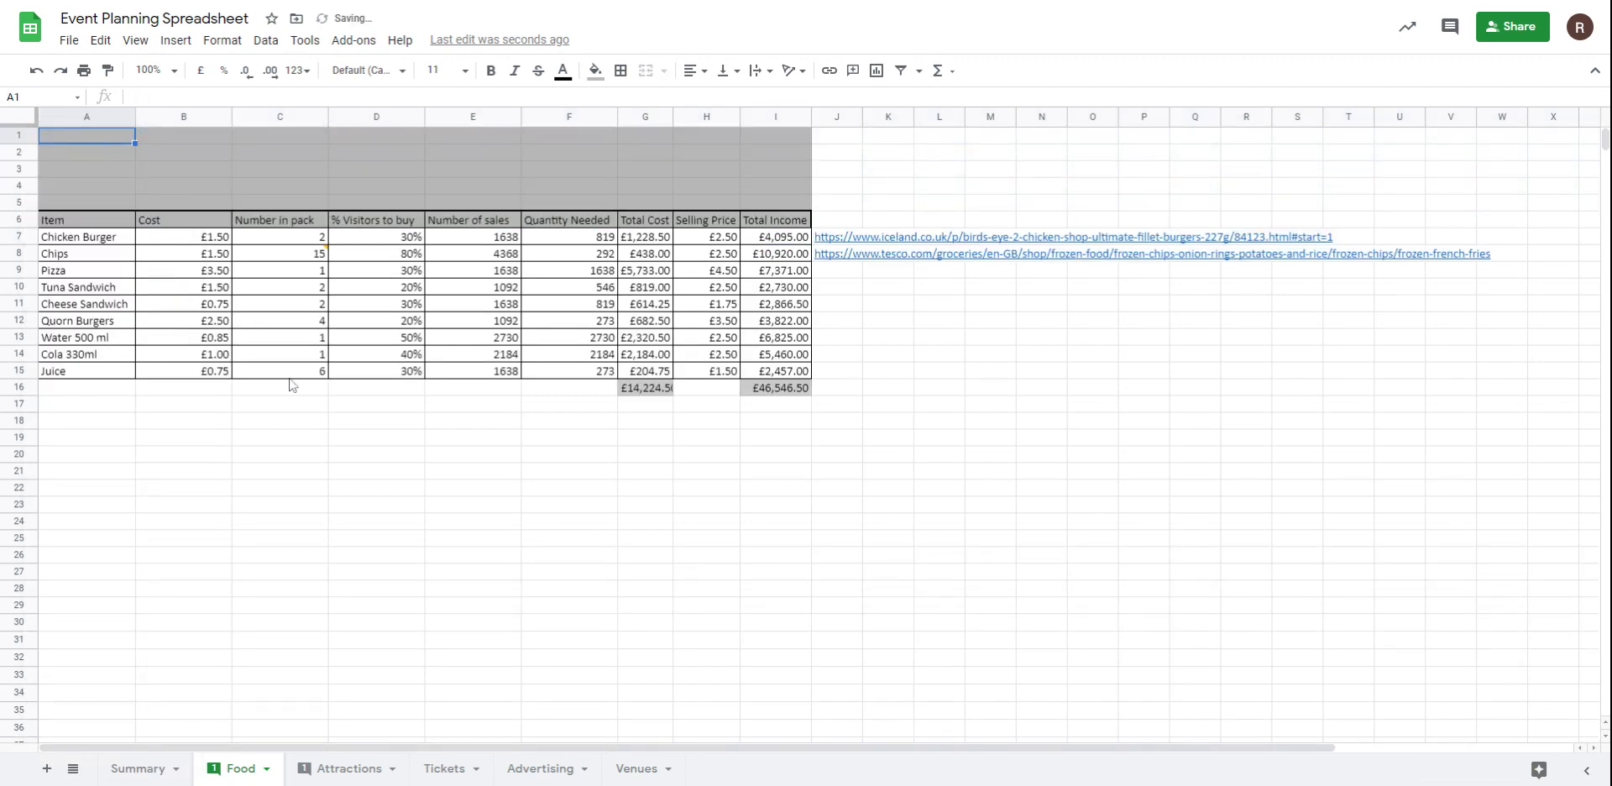
pyautogui.moveTo(883, 403); pyautogui.dragTo(918, 402)
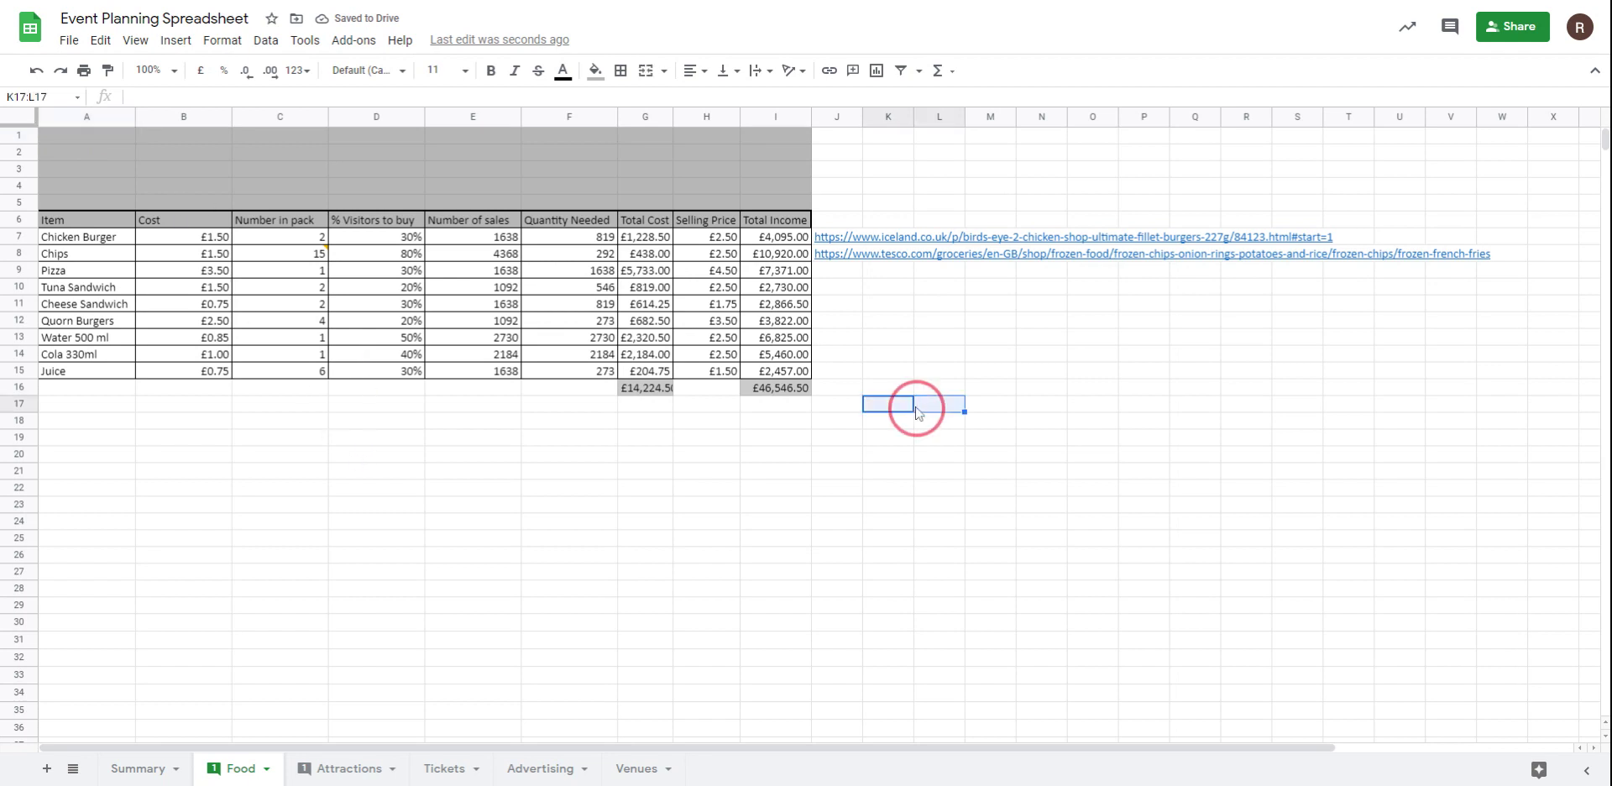
pyautogui.click(107, 69)
pyautogui.moveTo(79, 137)
pyautogui.mouseDown()
pyautogui.moveTo(791, 166)
pyautogui.moveTo(789, 198)
pyautogui.mouseUp()
# Step: Remove the remaining grey fill from cells I1:I5
pyautogui.click(1004, 405)
pyautogui.click(916, 404)
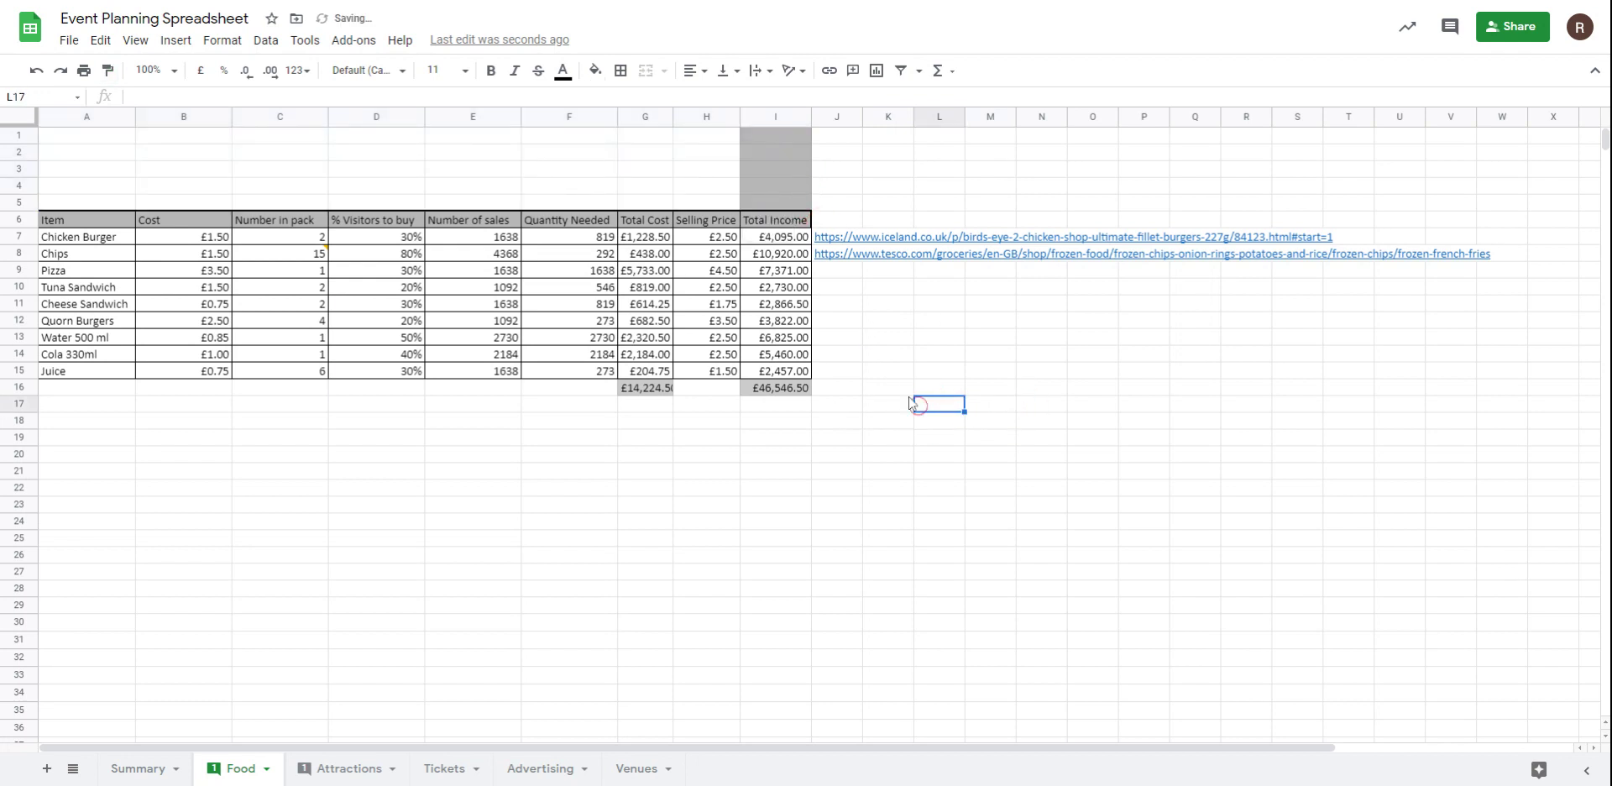
pyautogui.click(107, 70)
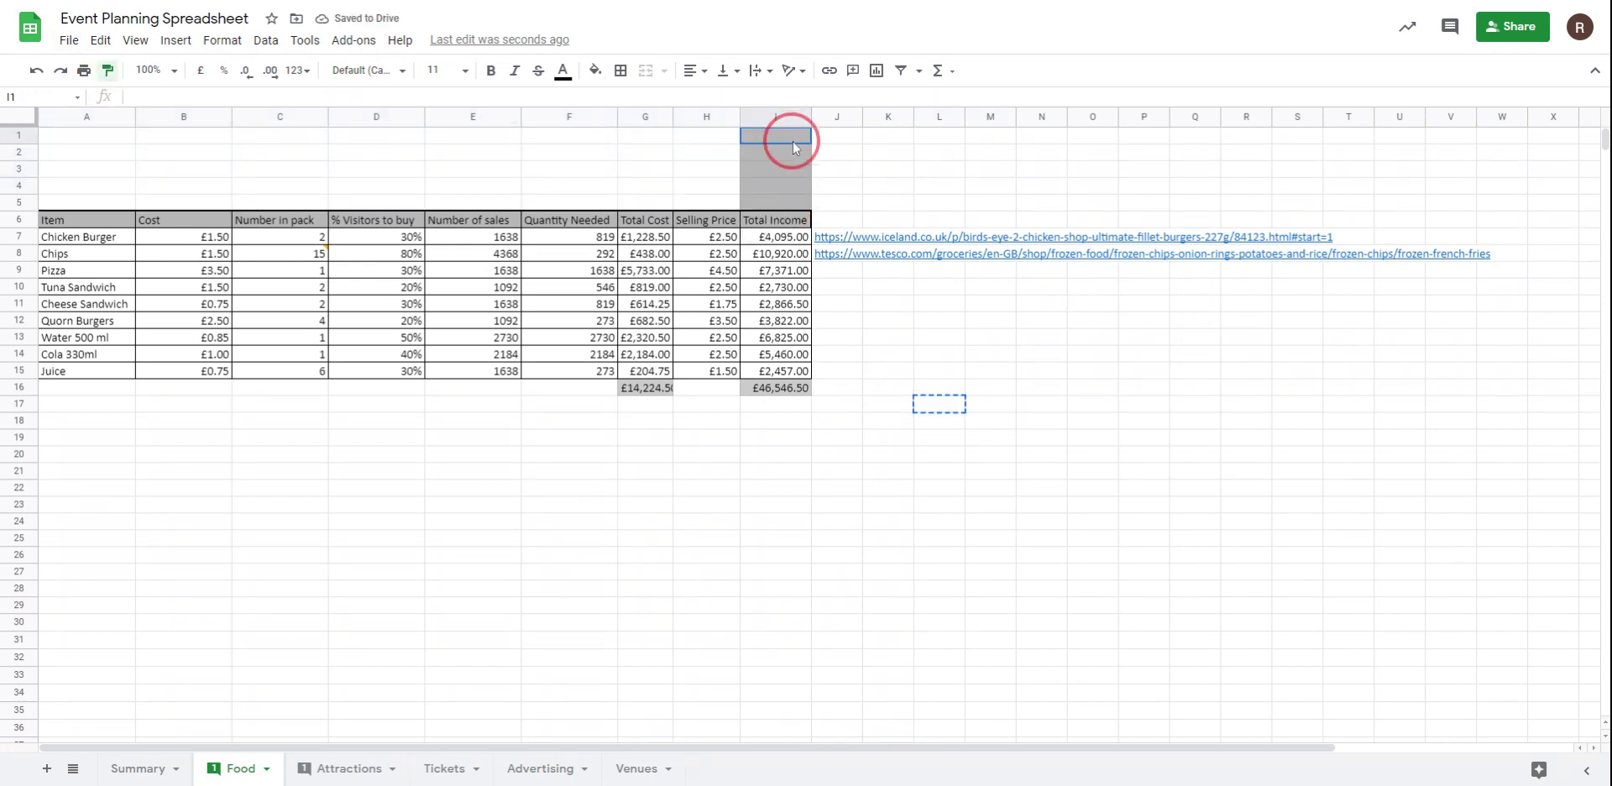
pyautogui.moveTo(792, 144); pyautogui.dragTo(798, 206)
pyautogui.click(1092, 504)
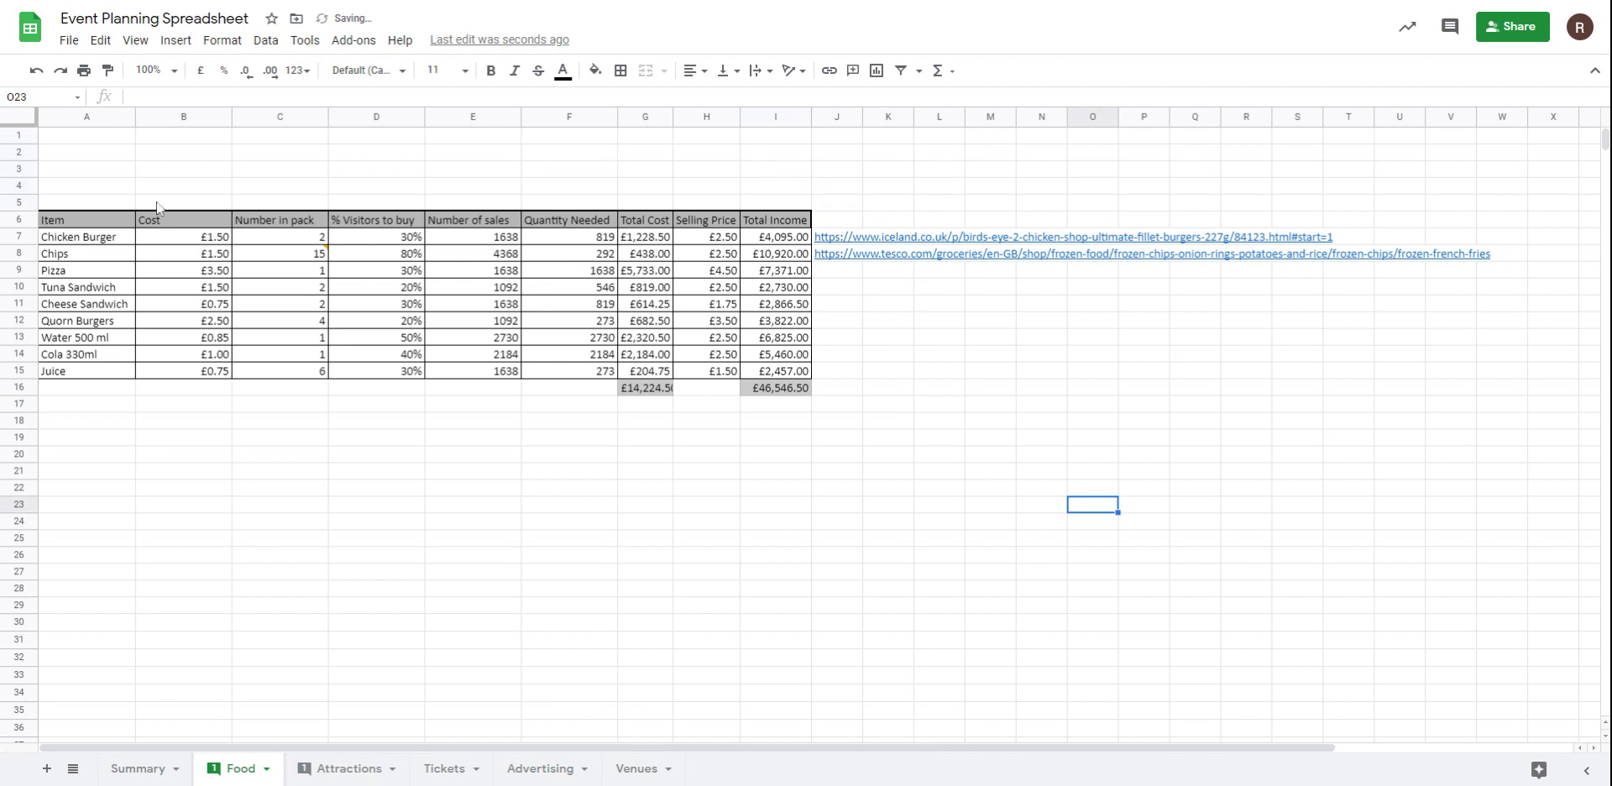
# Step: Paste the copied Summary header rows at A1 of Food and return to Summary
pyautogui.click(89, 141)
pyautogui.hotkey('ctrl', 'v')
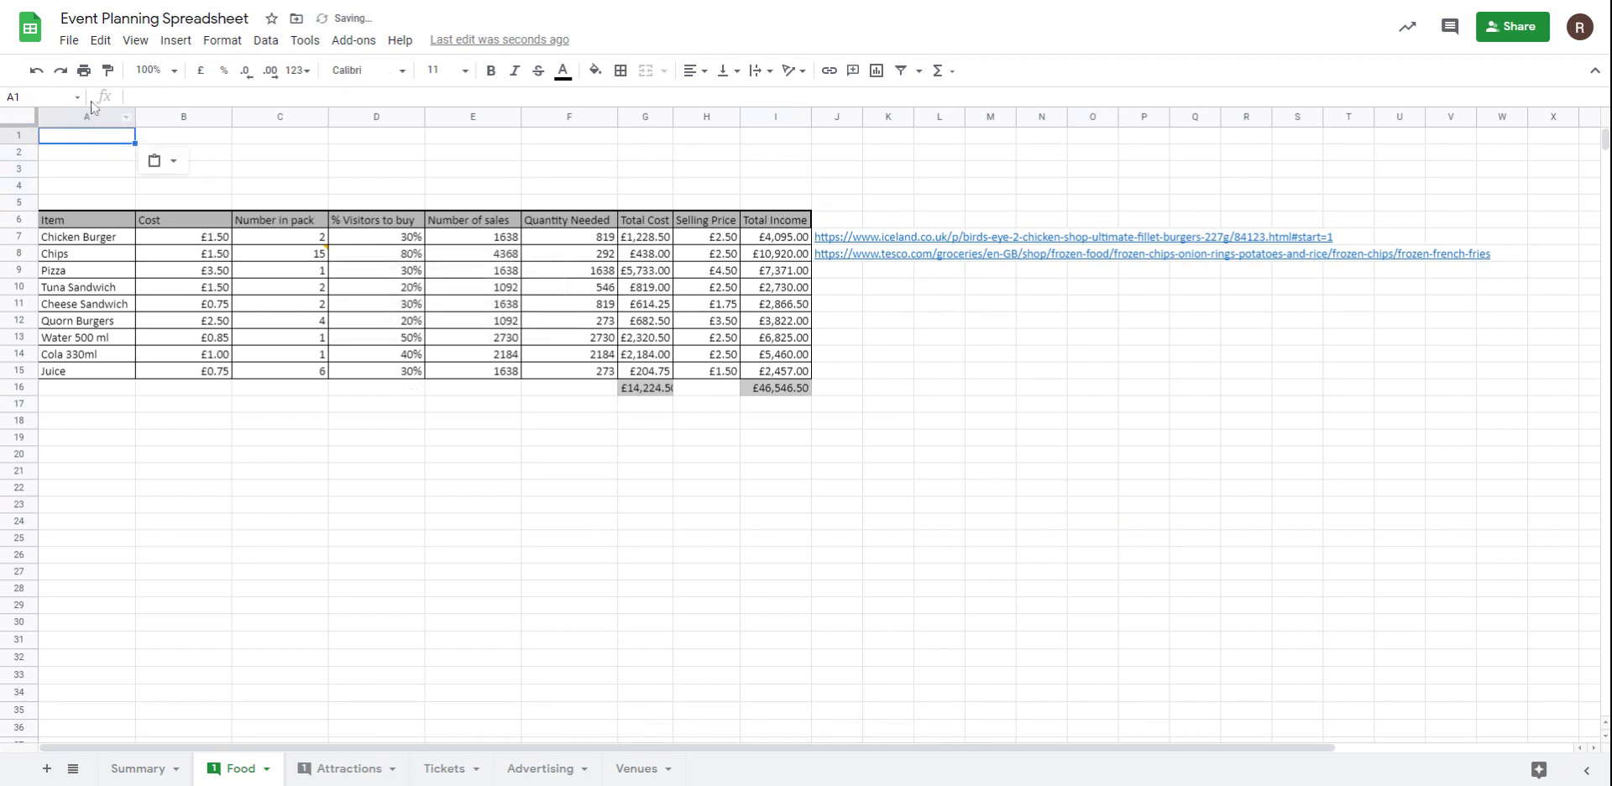
pyautogui.click(141, 768)
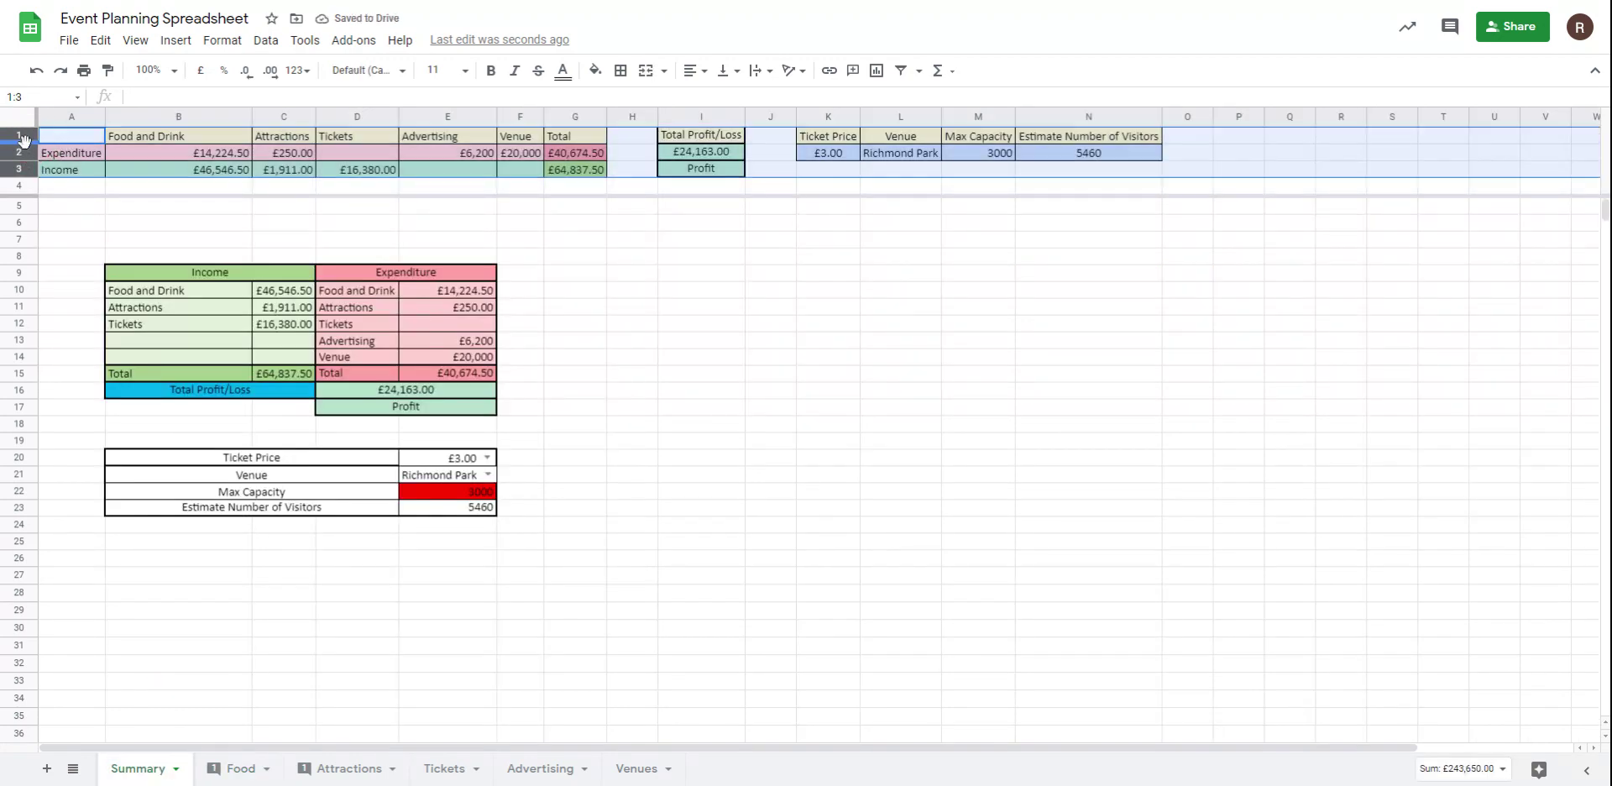
# Step: Copy Summary header rows 1–4 and paste them at the top of the Food sheet
pyautogui.click(60, 234)
pyautogui.moveTo(33, 137); pyautogui.dragTo(33, 181)
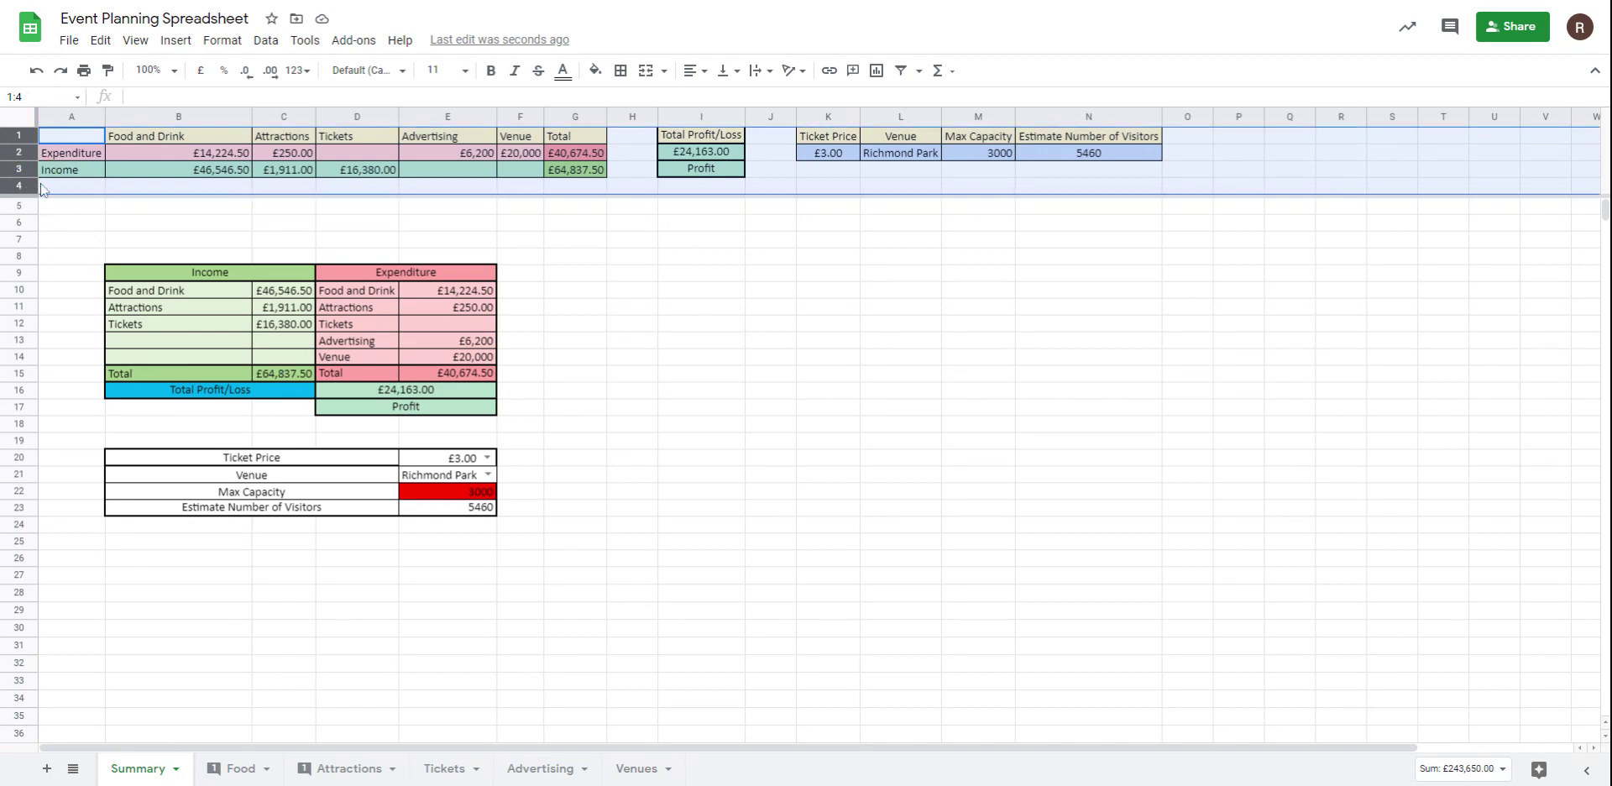
pyautogui.hotkey('ctrl', 'c')
pyautogui.click(241, 769)
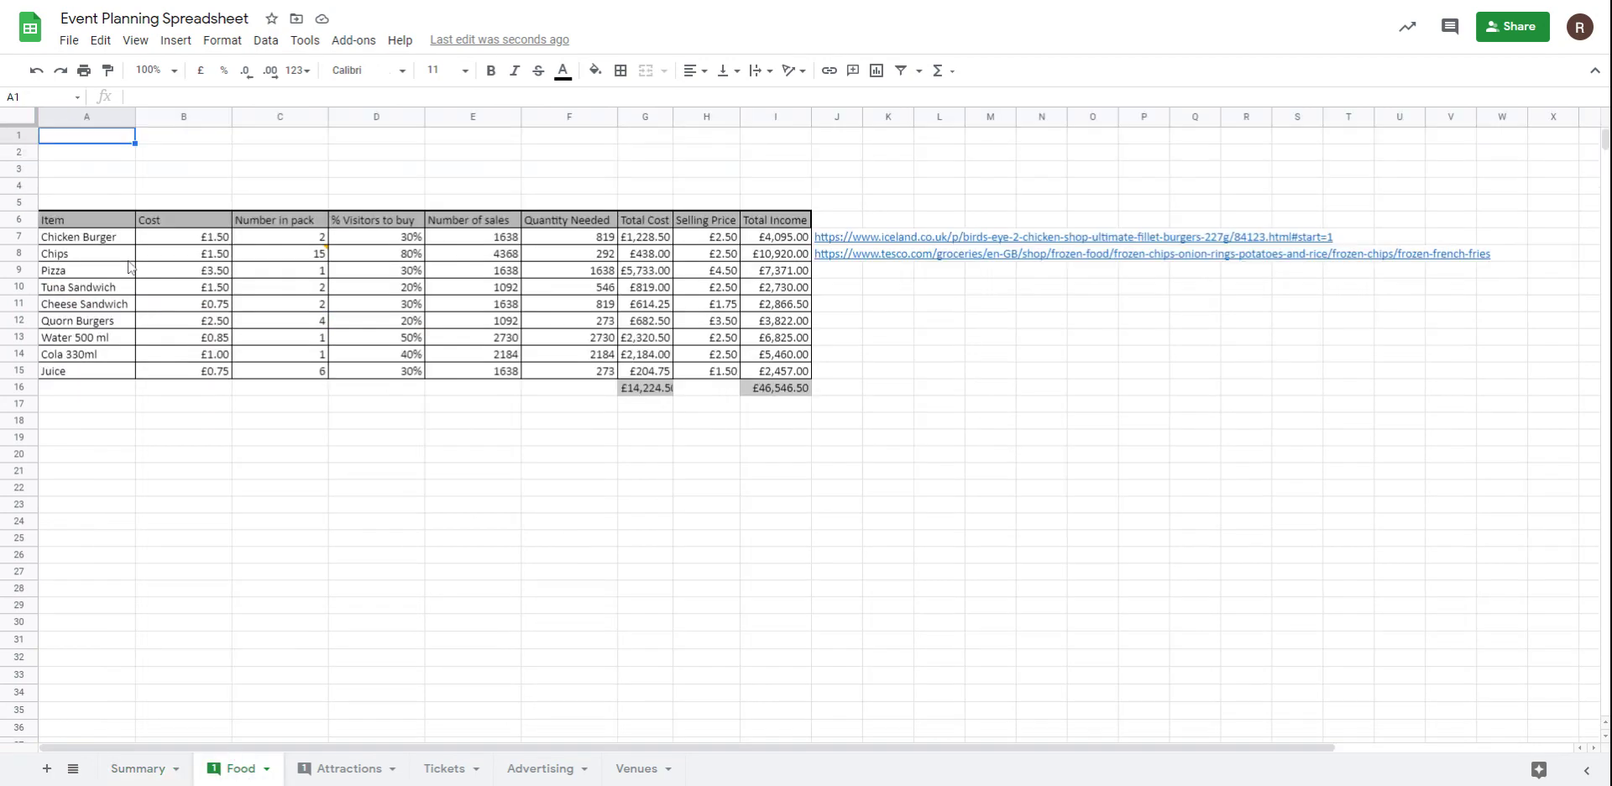
pyautogui.hotkey('ctrl', 'v')
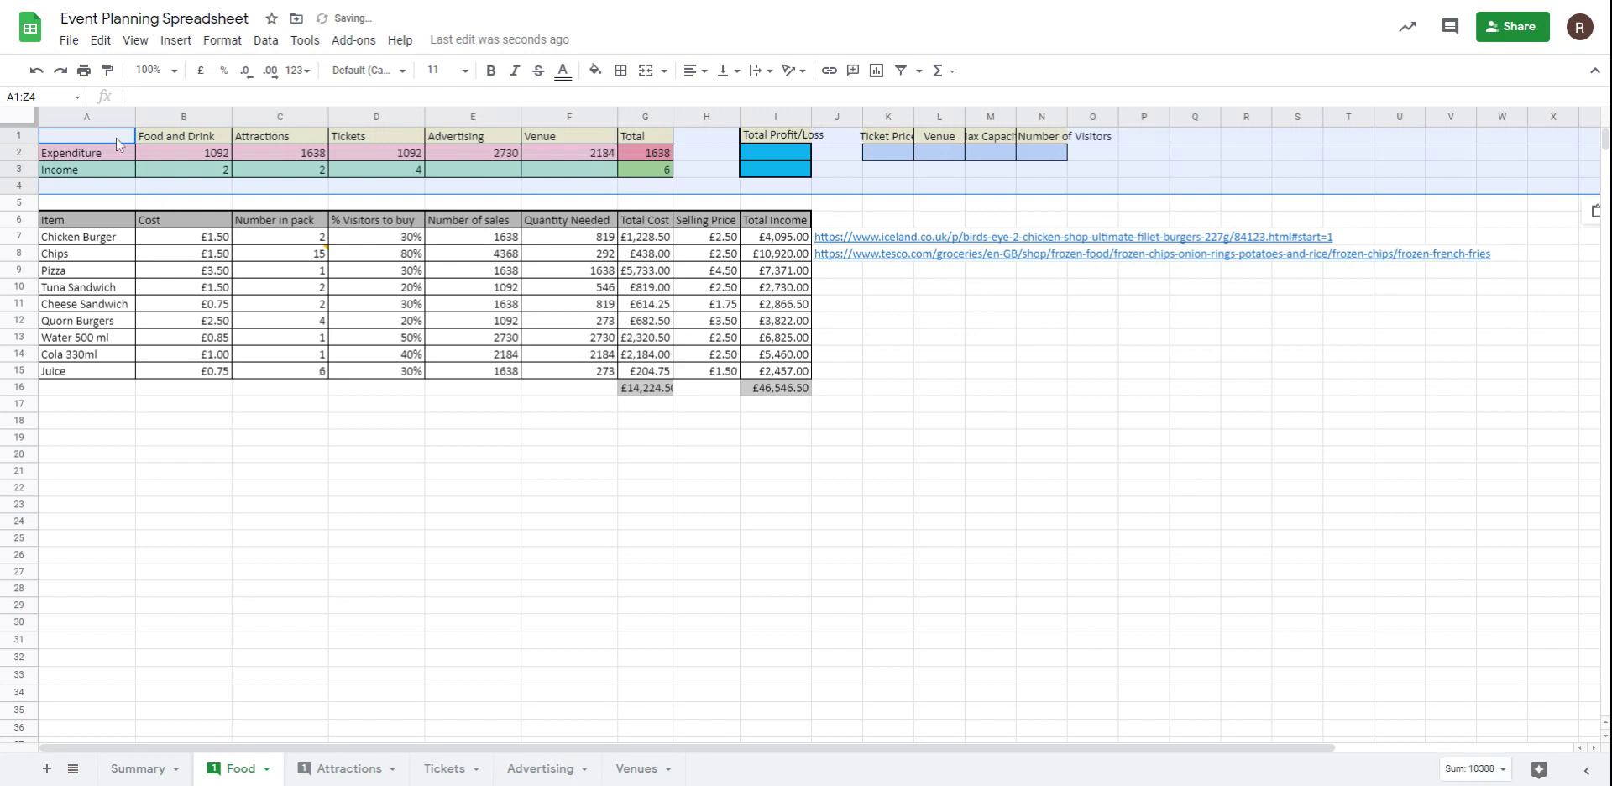
# Step: Review the pasted header formulas and clear the copied Expenditure and Income figures
pyautogui.click(908, 527)
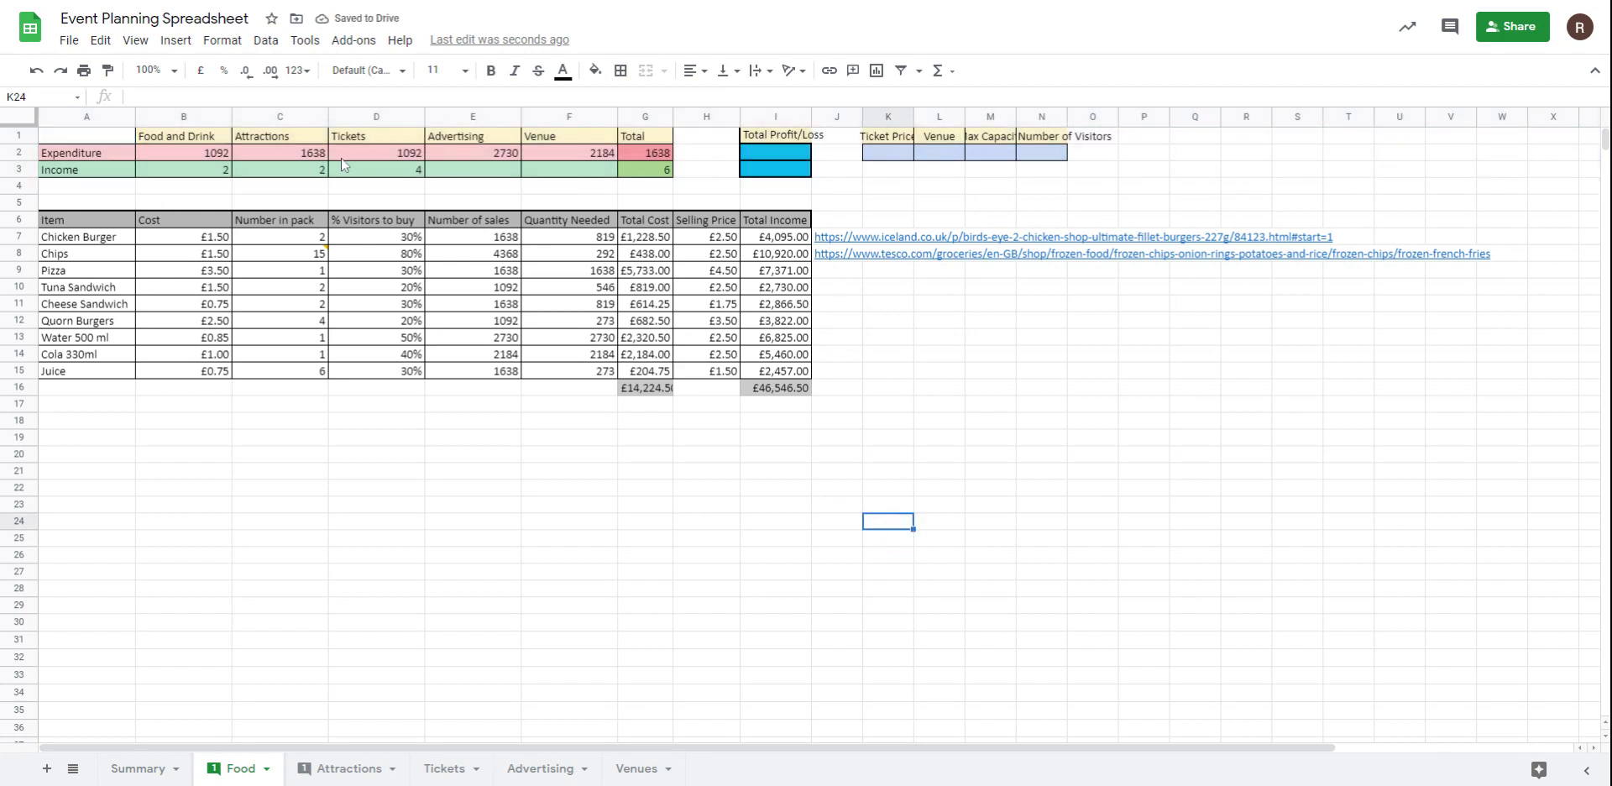
pyautogui.click(223, 158)
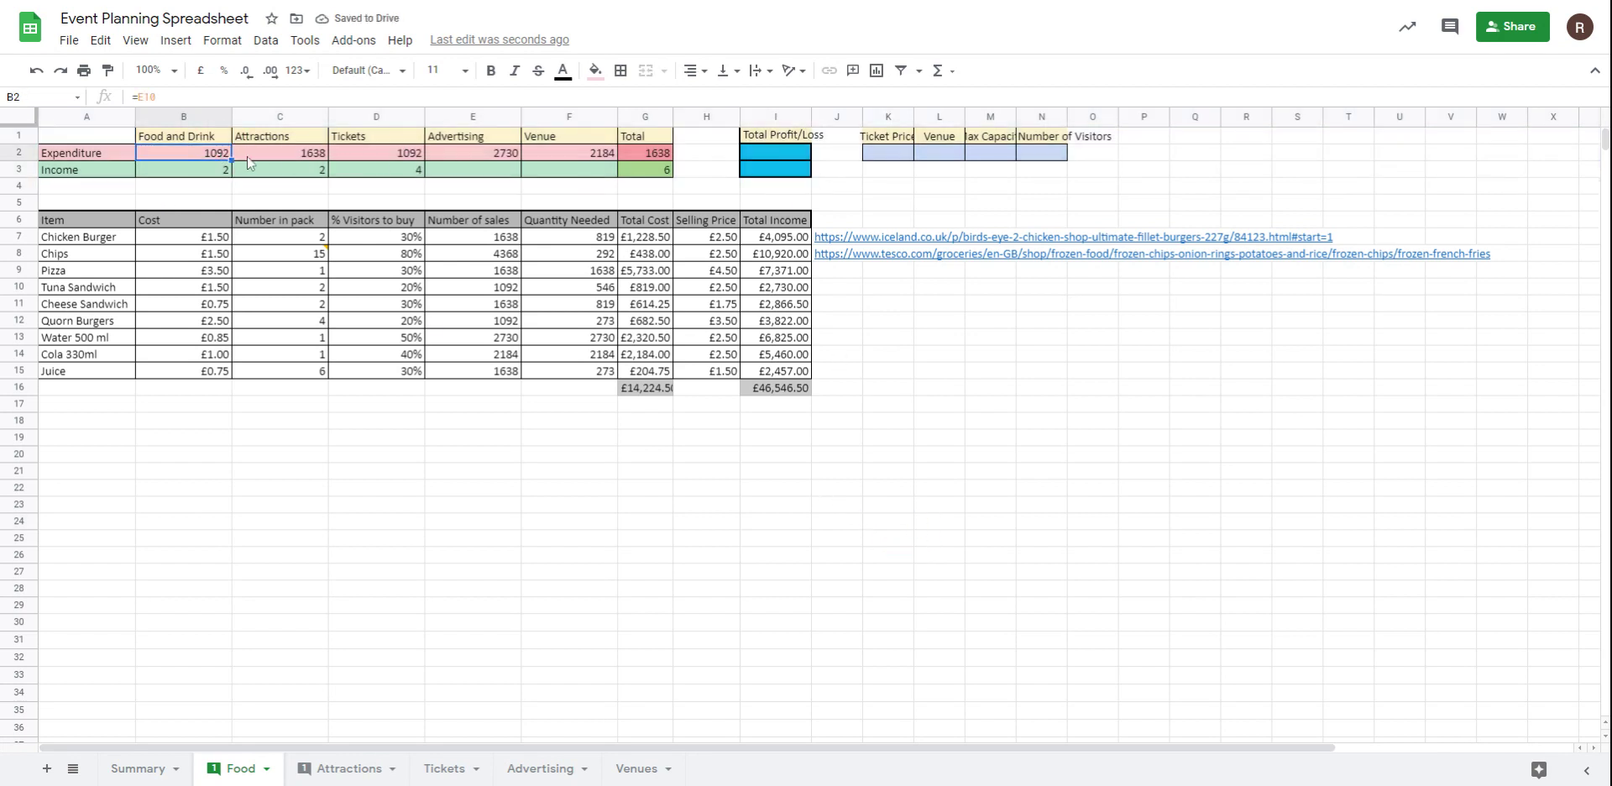
pyautogui.click(365, 161)
pyautogui.click(449, 163)
pyautogui.click(550, 161)
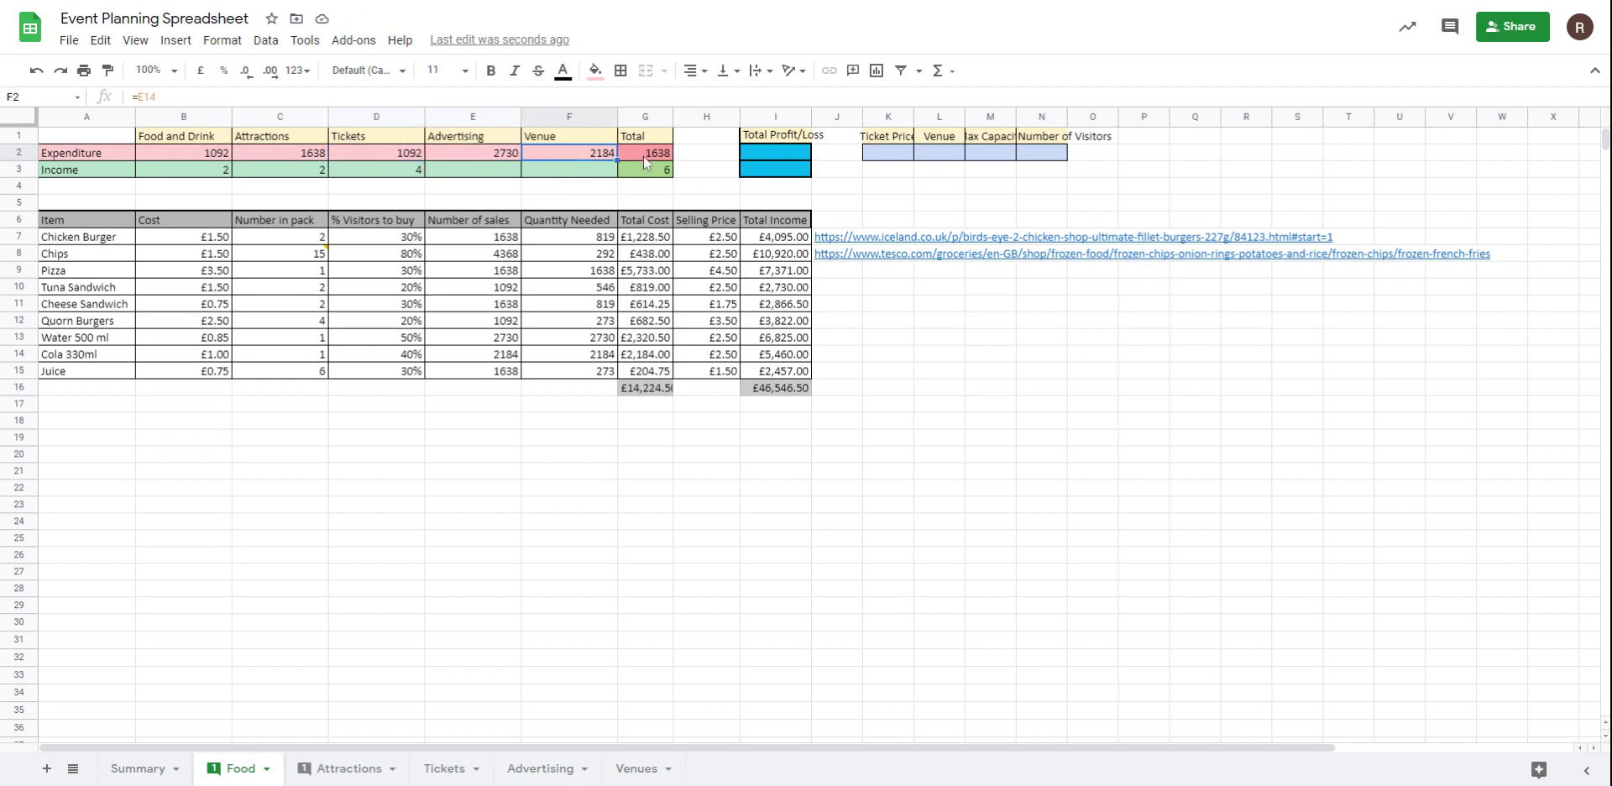
pyautogui.click(656, 165)
pyautogui.moveTo(205, 158); pyautogui.dragTo(638, 169)
pyautogui.press('Delete')
# Step: Link Food B2 to the Summary's Food and Drink expenditure with =Summary!B2
pyautogui.click(878, 502)
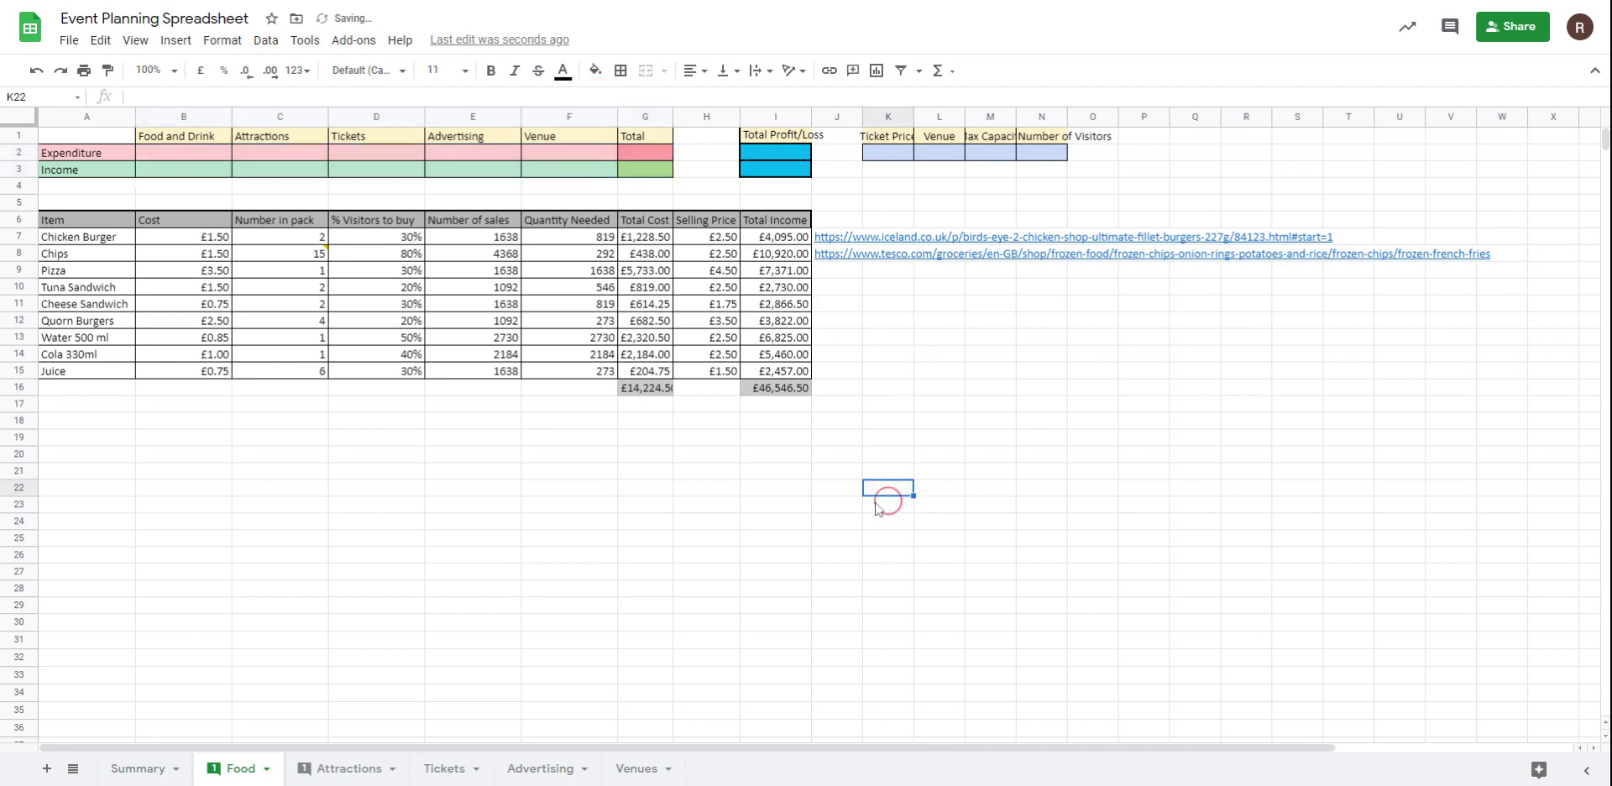
pyautogui.click(175, 156)
pyautogui.write('=')
pyautogui.click(138, 768)
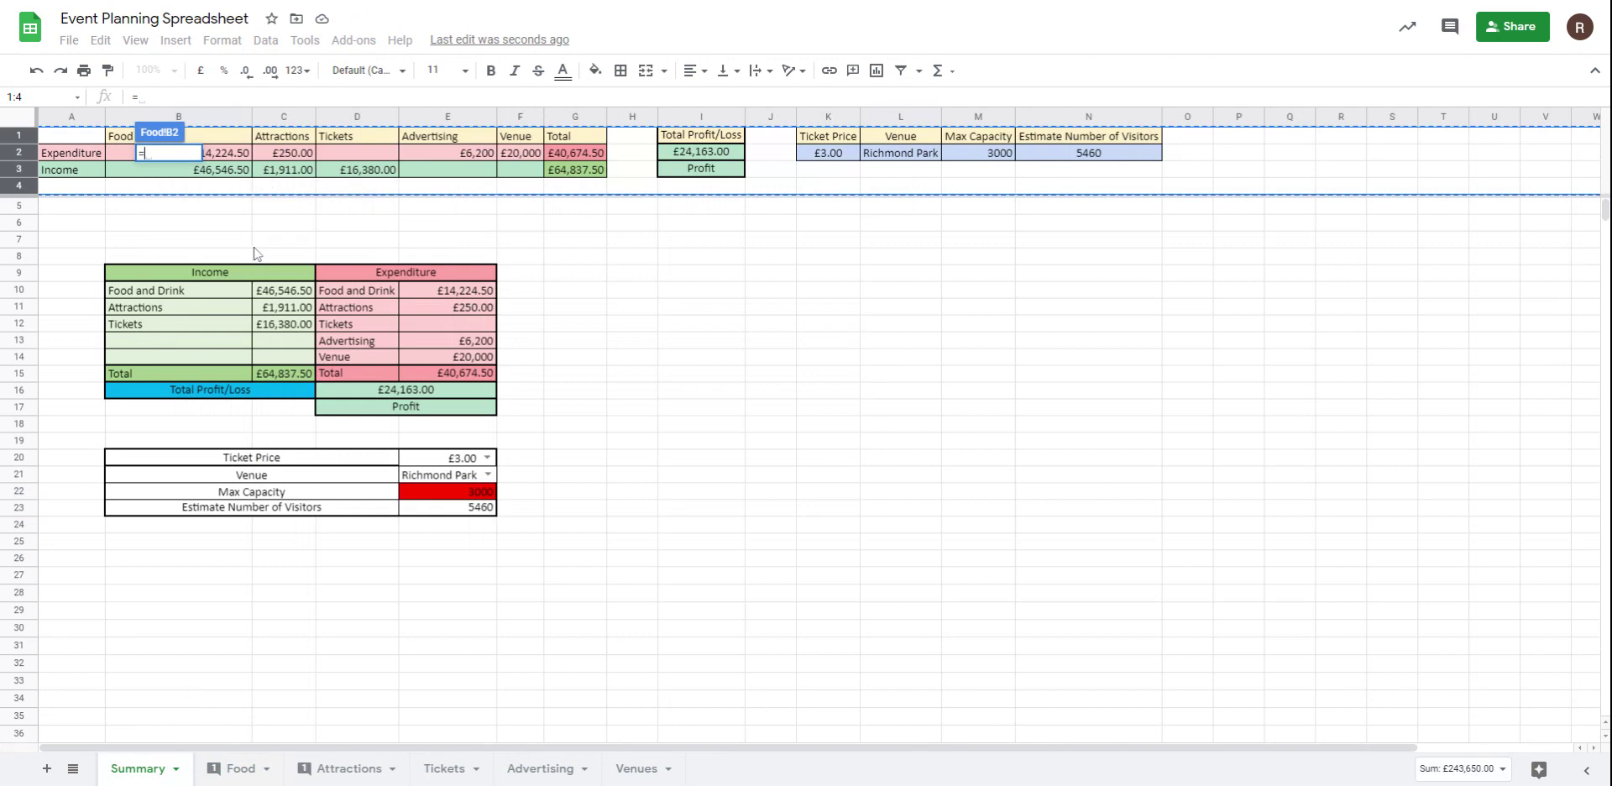
pyautogui.click(119, 152)
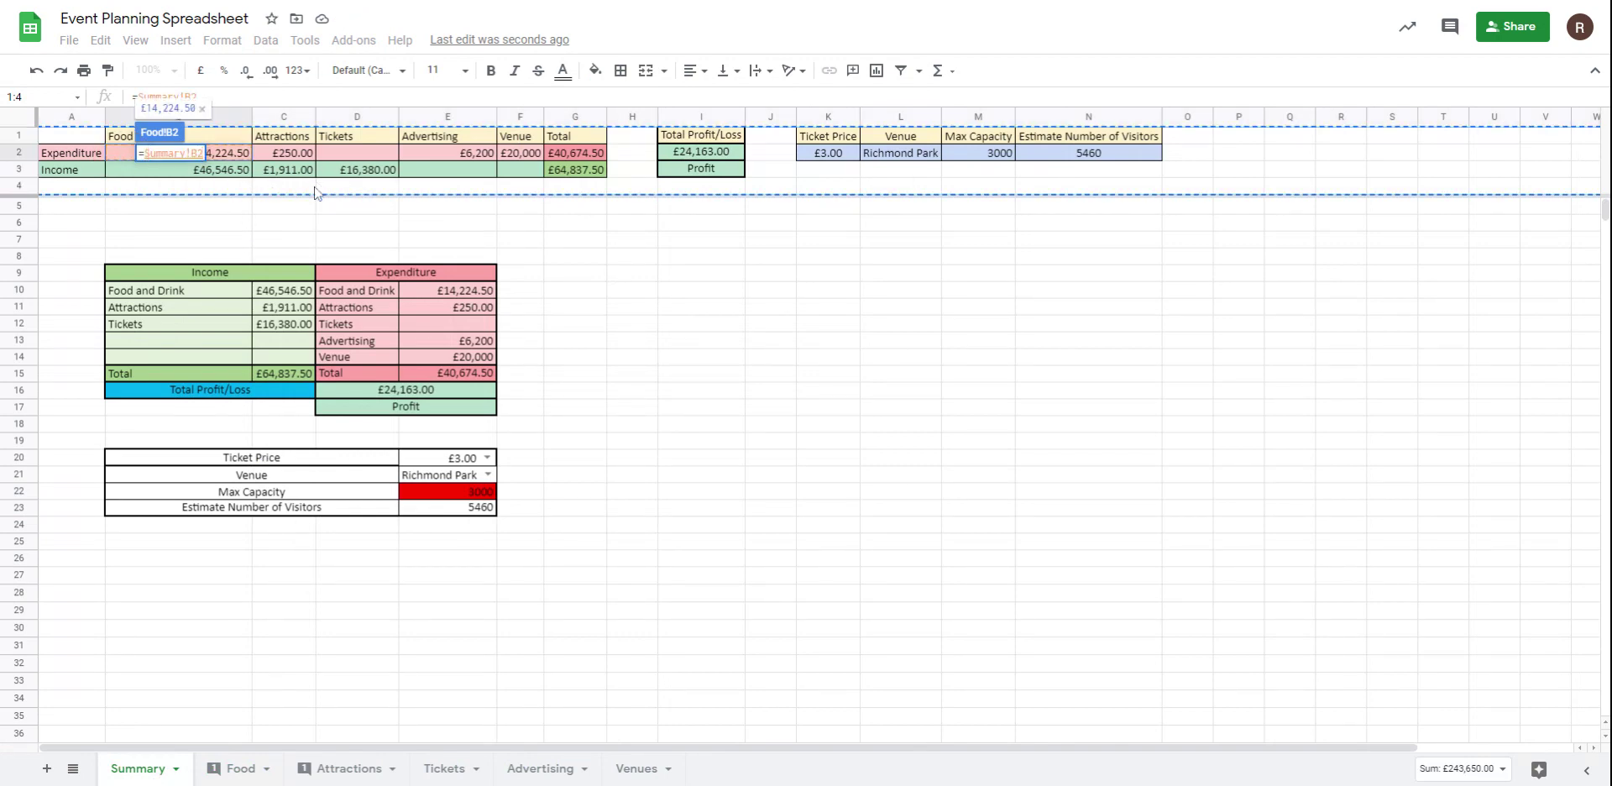
pyautogui.press('Return')
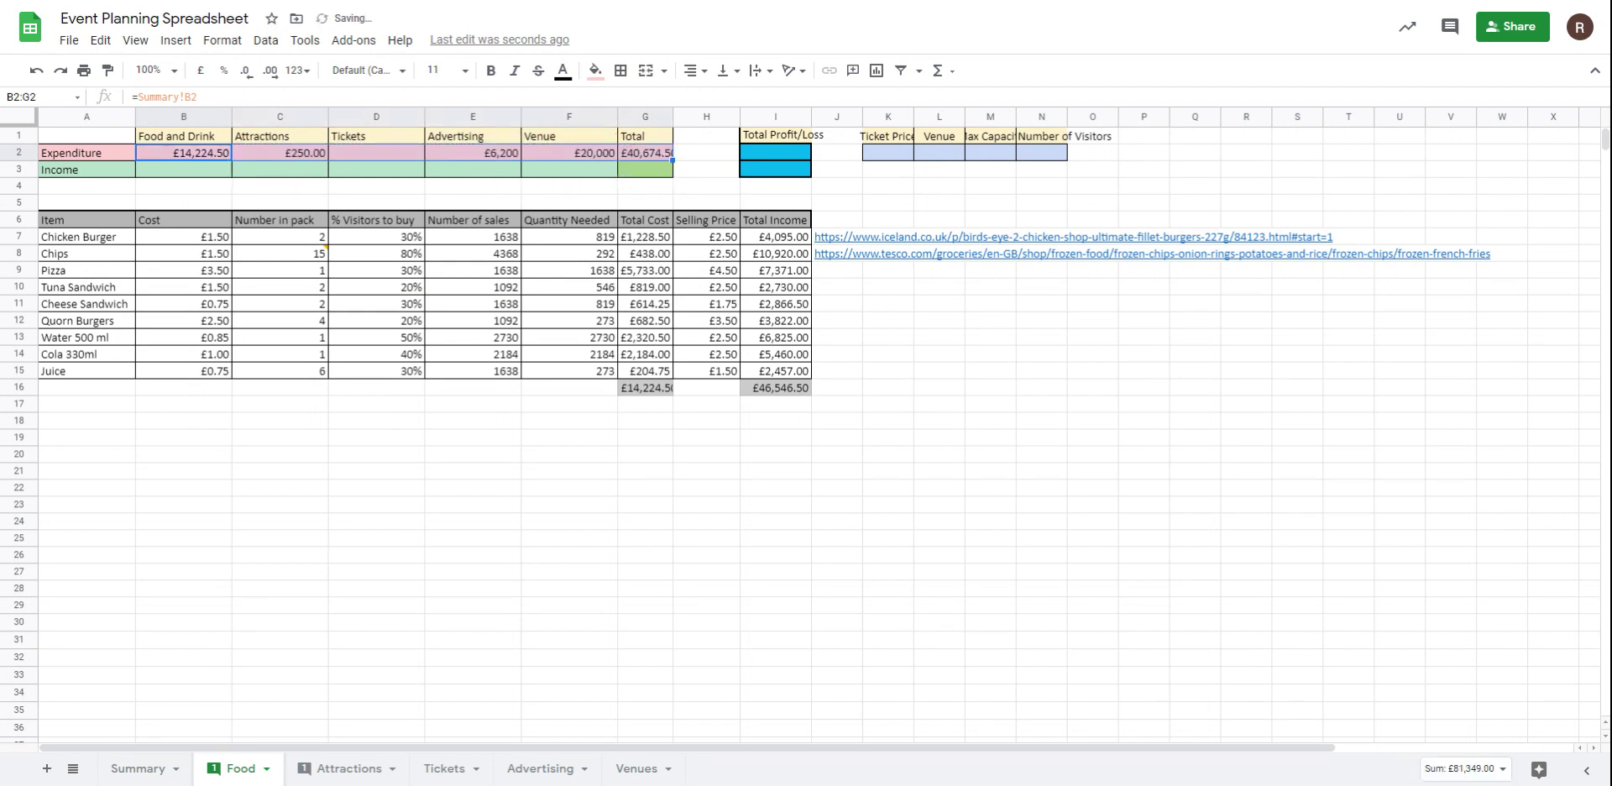
pyautogui.click(1039, 428)
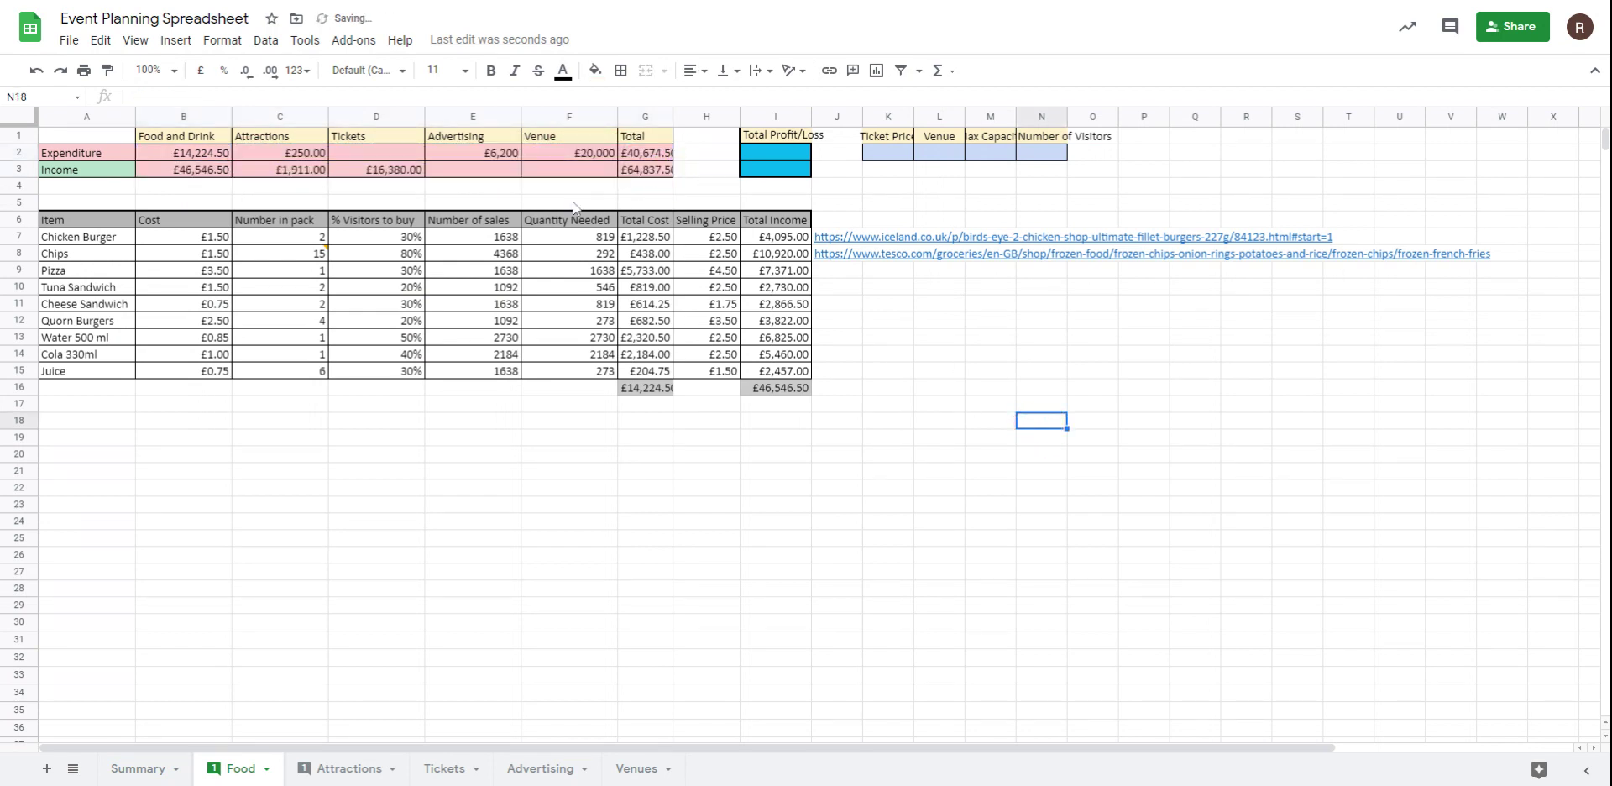
pyautogui.hotkey('ctrl', 'z')
# Step: Link Food B3 to the Summary's Food and Drink income
pyautogui.click(168, 173)
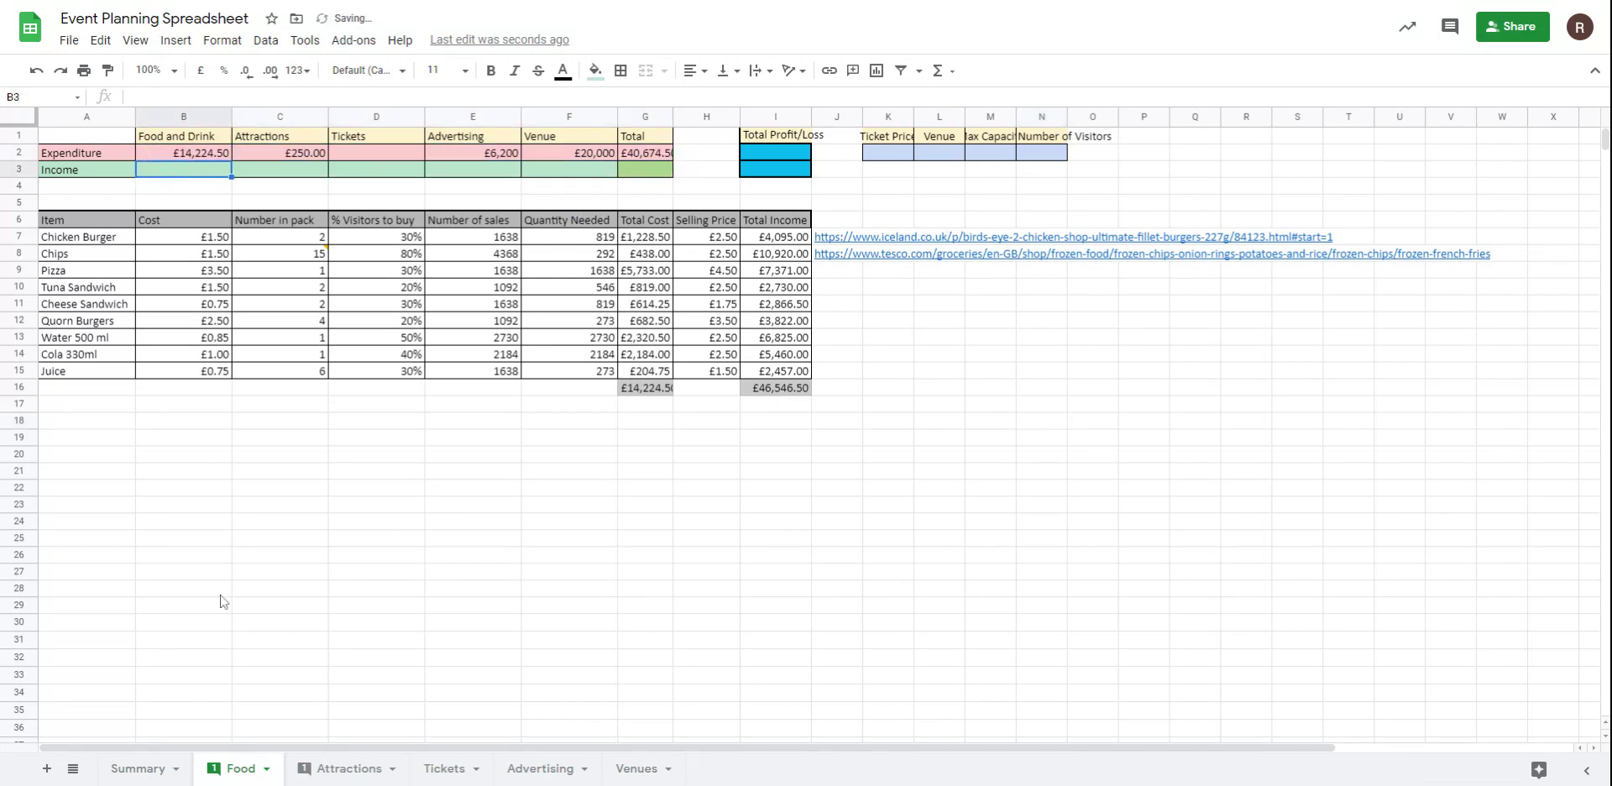
pyautogui.write('=')
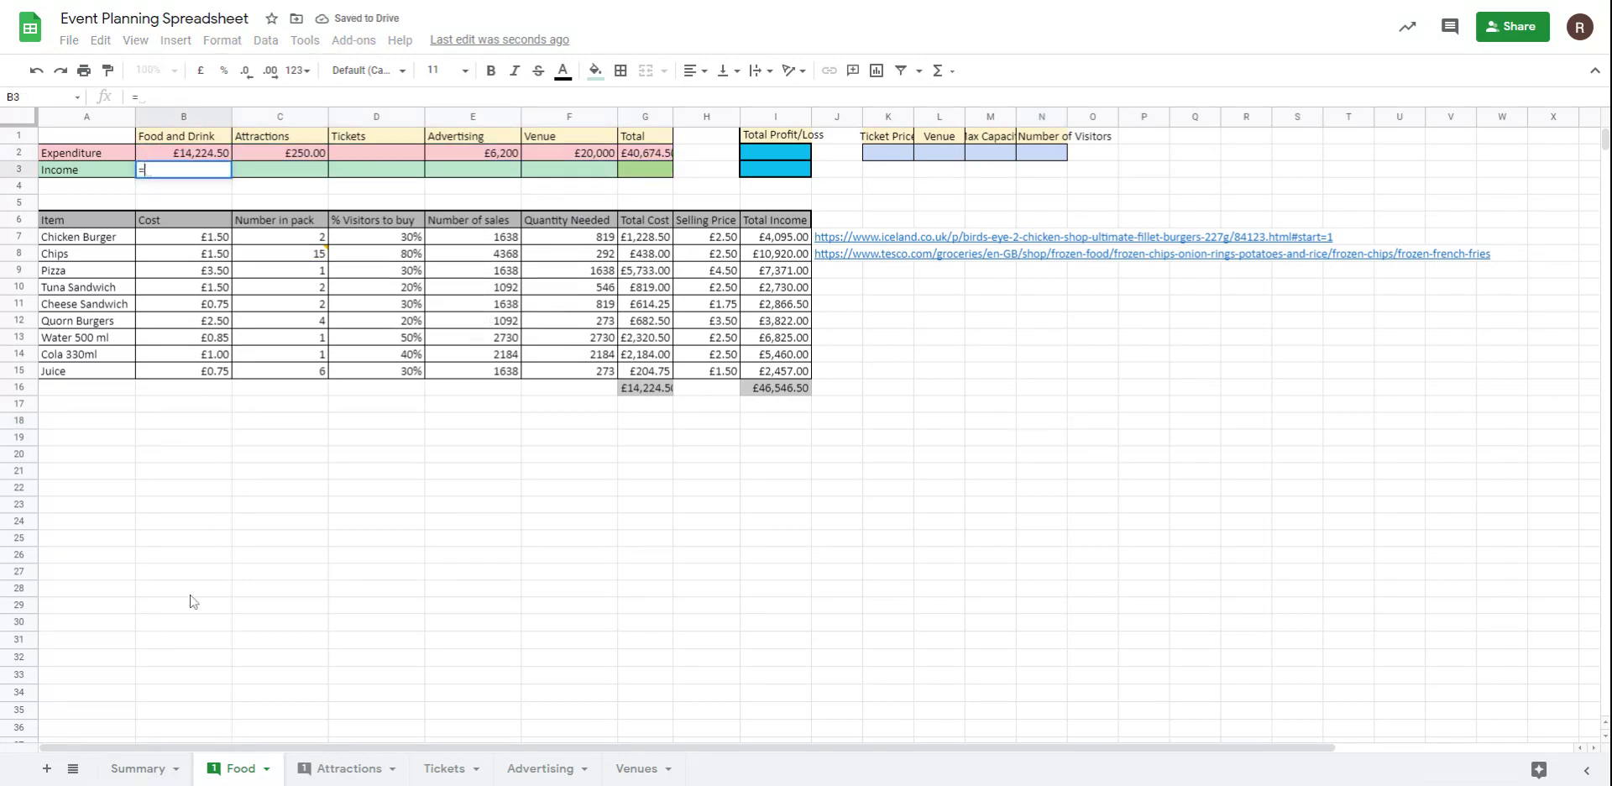
pyautogui.click(141, 768)
pyautogui.click(134, 172)
pyautogui.press('Return')
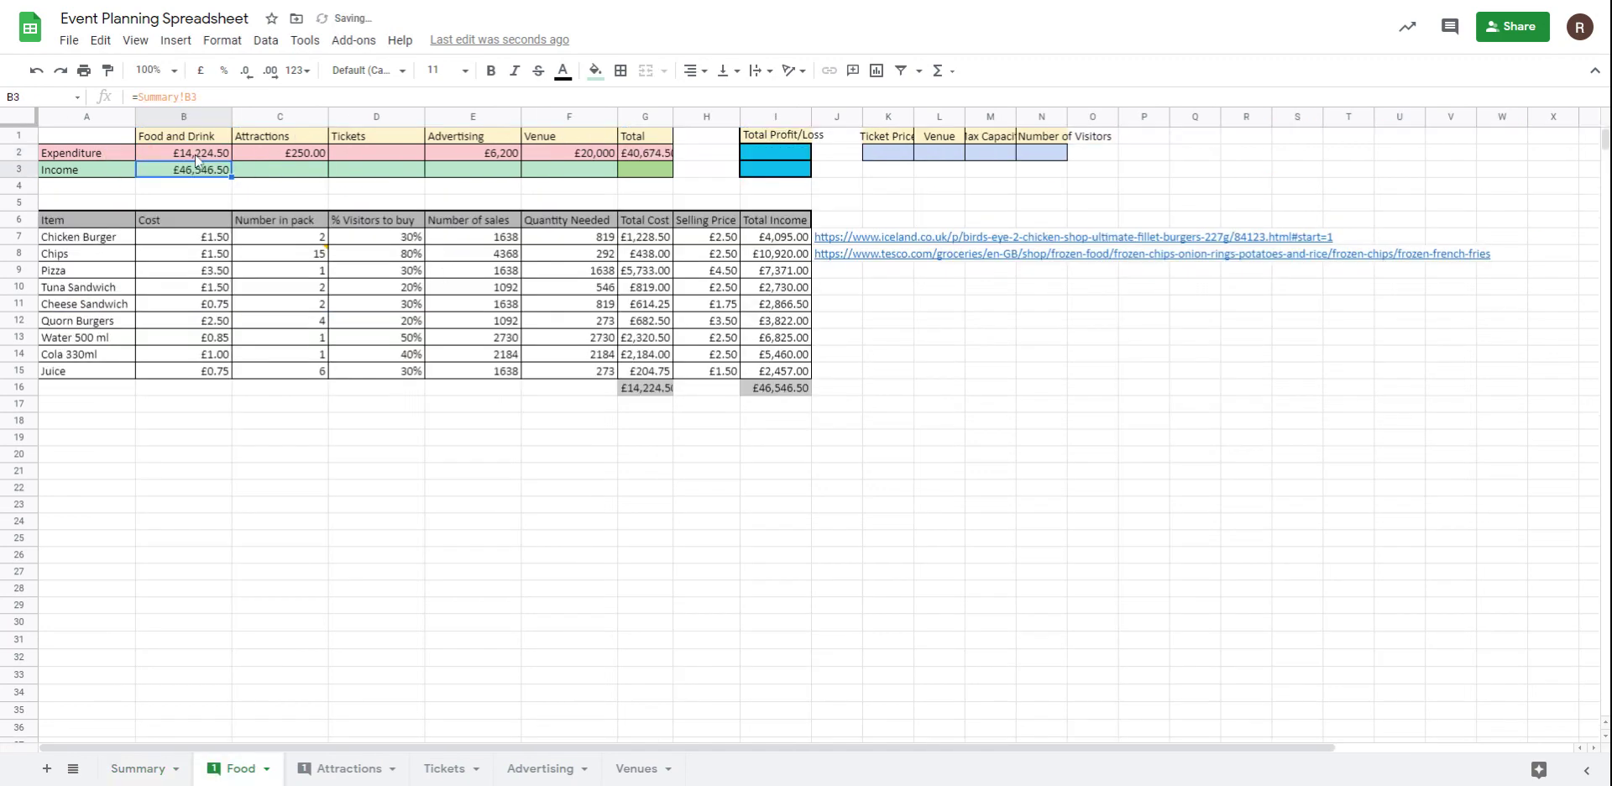
pyautogui.moveTo(195, 154); pyautogui.dragTo(601, 170)
# Step: Fill the Total cells G2 with custom pink and G3 with custom green
pyautogui.click(661, 172)
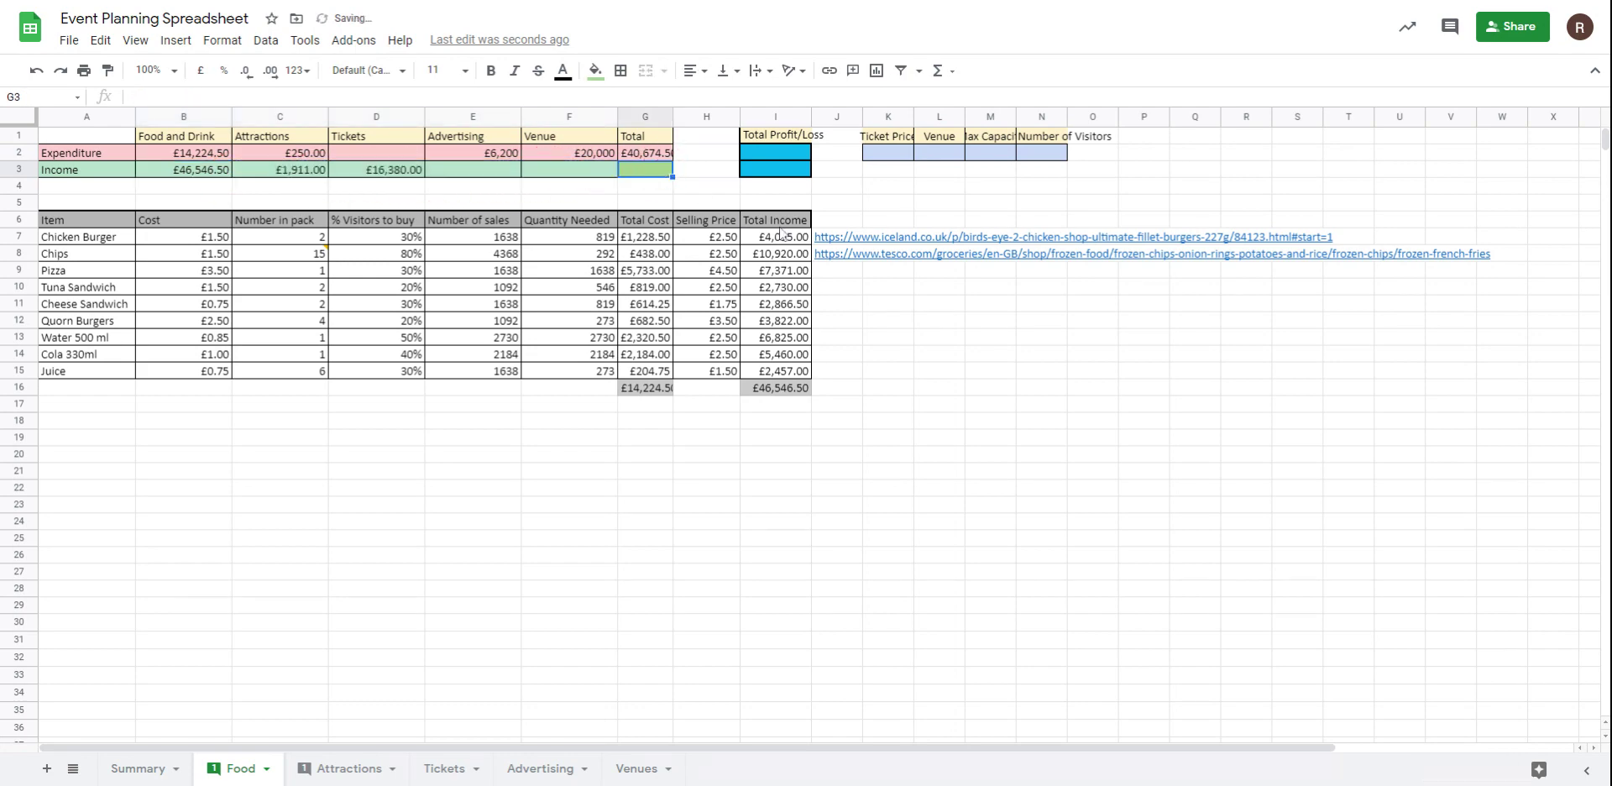
pyautogui.click(646, 153)
pyautogui.click(594, 69)
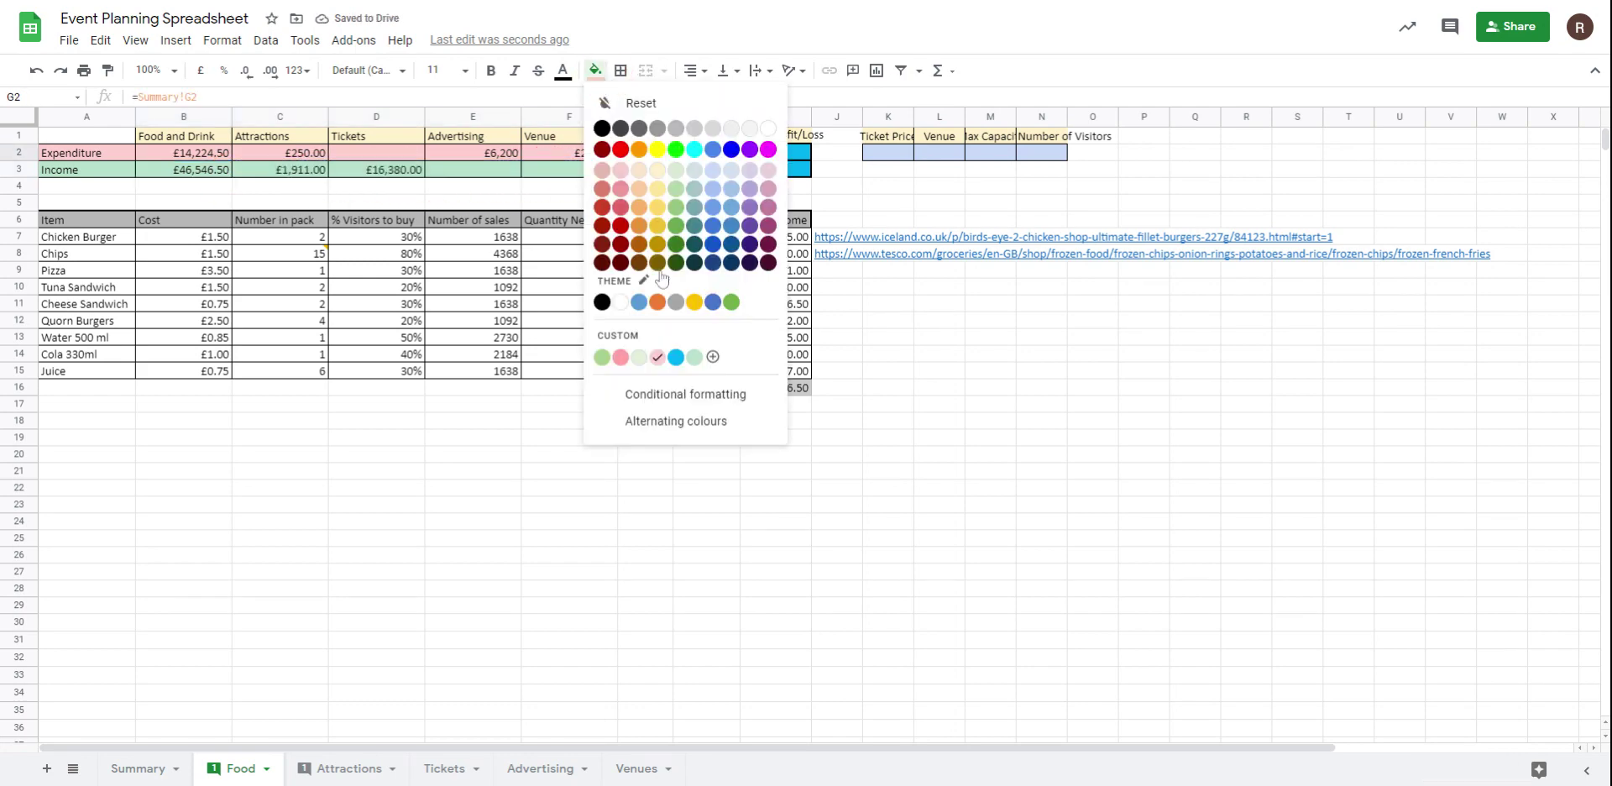
pyautogui.click(620, 357)
pyautogui.click(647, 169)
pyautogui.click(594, 70)
pyautogui.click(603, 357)
pyautogui.click(564, 521)
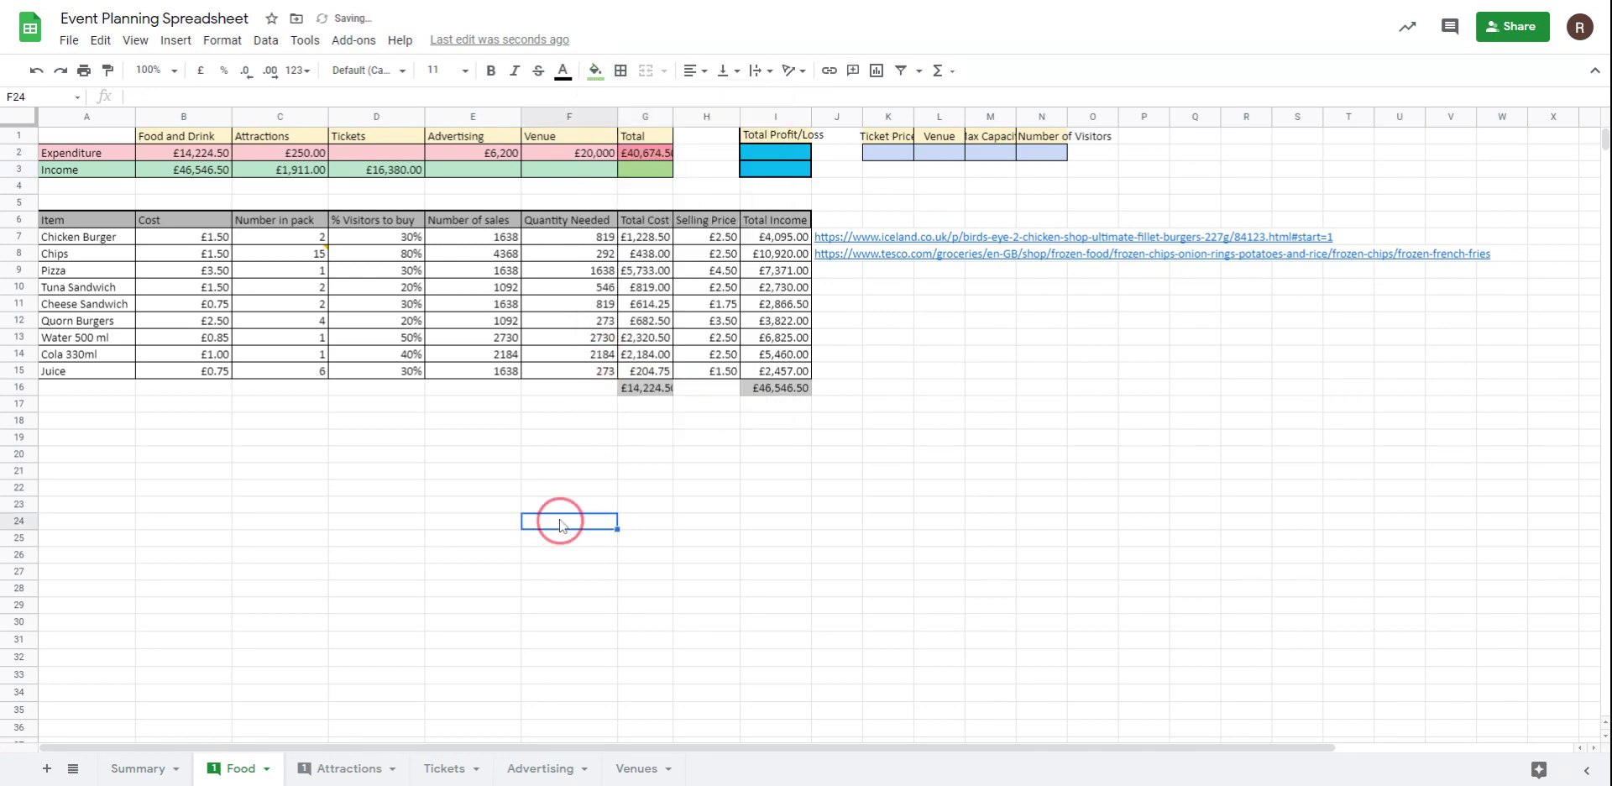
# Step: Restore G3's green fill after an undo and widen column G to show totals
pyautogui.click(634, 175)
pyautogui.hotkey('ctrl', 'c')
pyautogui.press('Left')
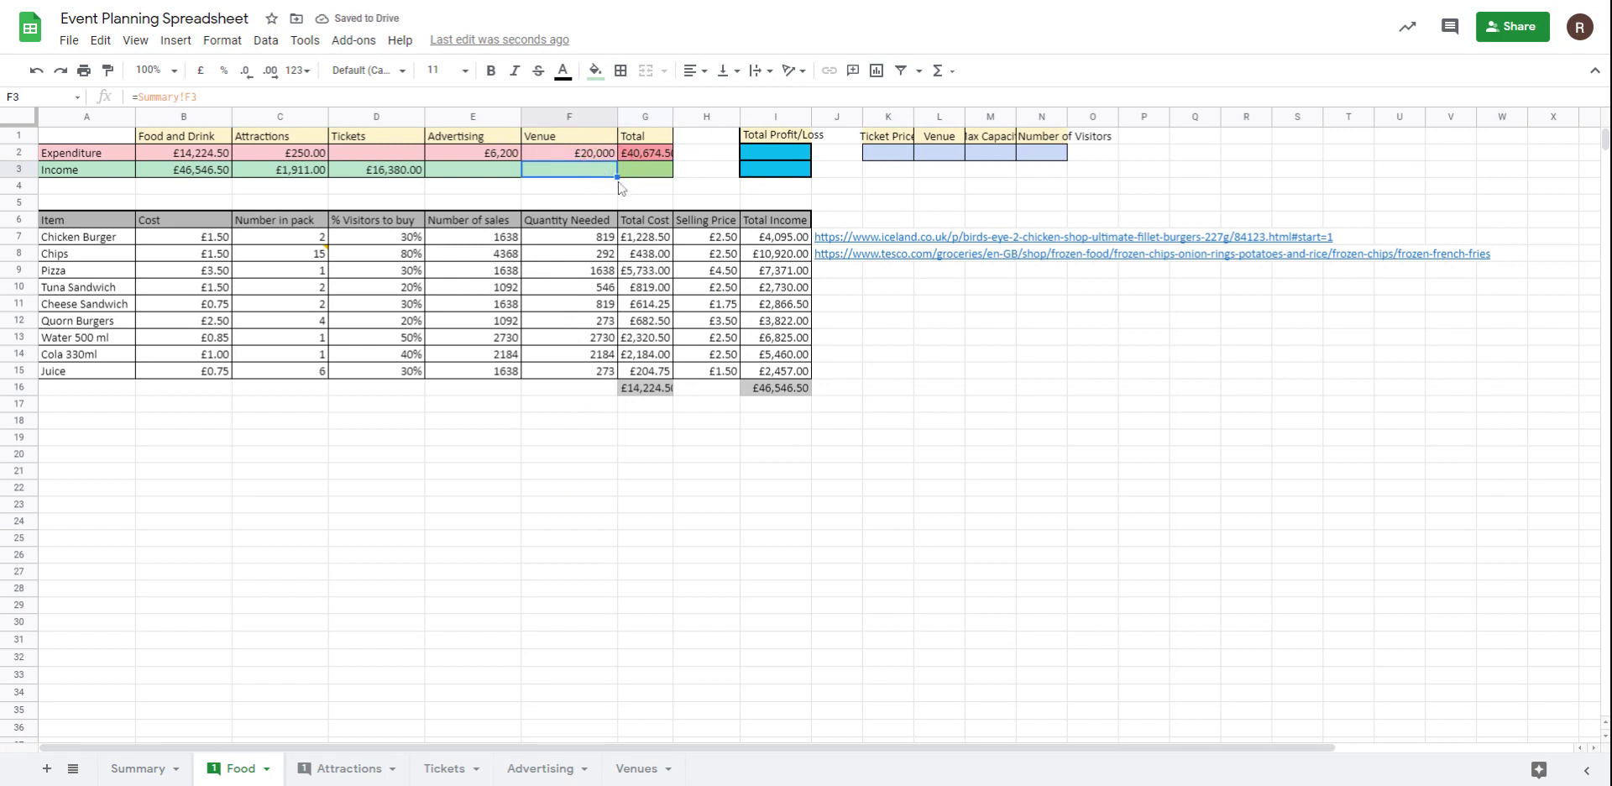
pyautogui.hotkey('ctrl', 'z')
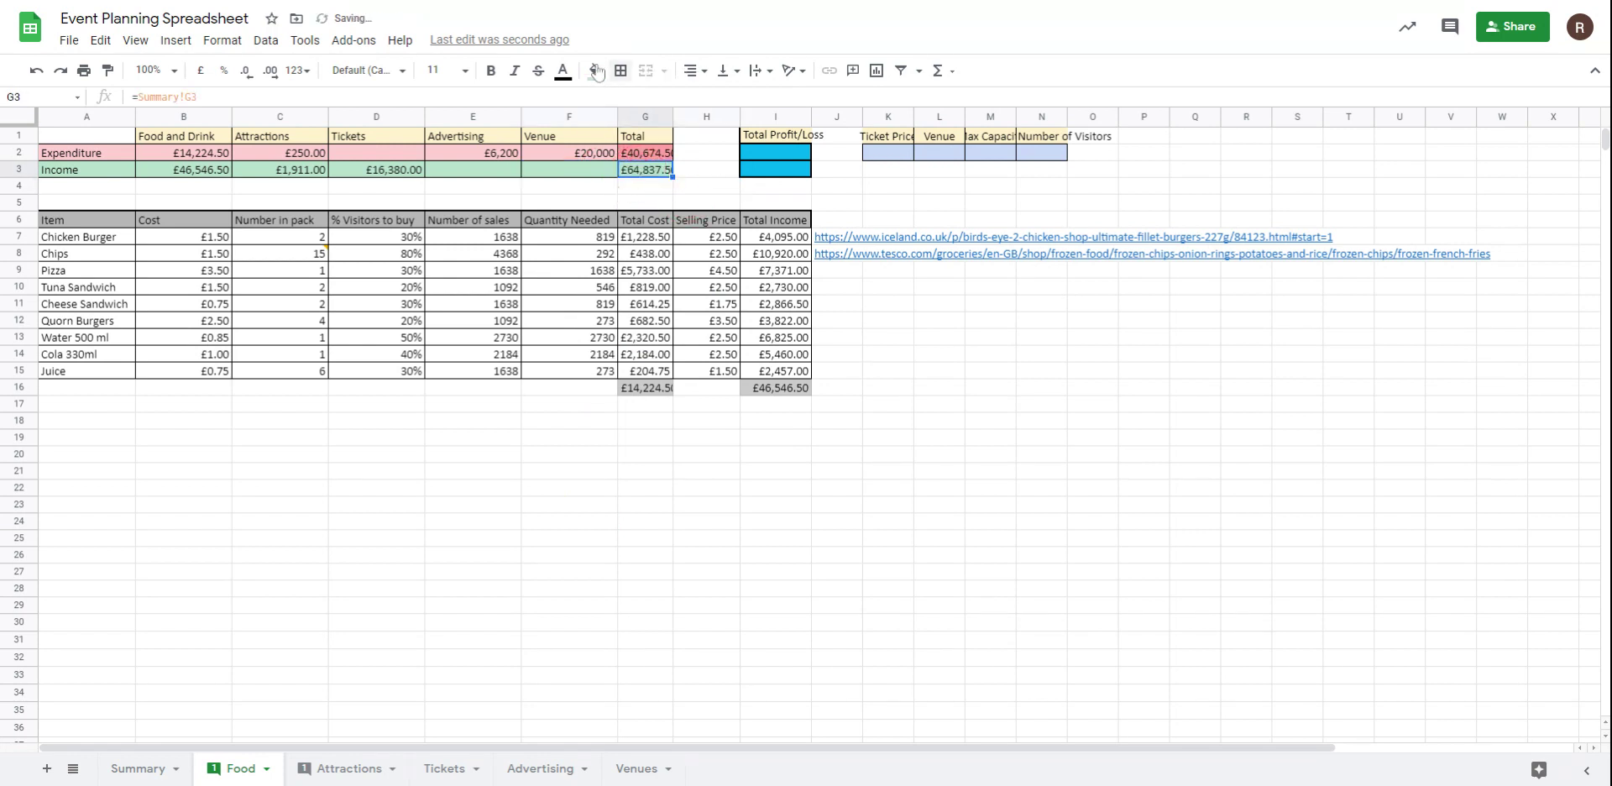
pyautogui.click(594, 70)
pyautogui.click(602, 357)
pyautogui.click(888, 420)
pyautogui.moveTo(676, 124); pyautogui.dragTo(682, 125)
# Step: Link Food I2 to the Summary's profit/loss value
pyautogui.click(790, 160)
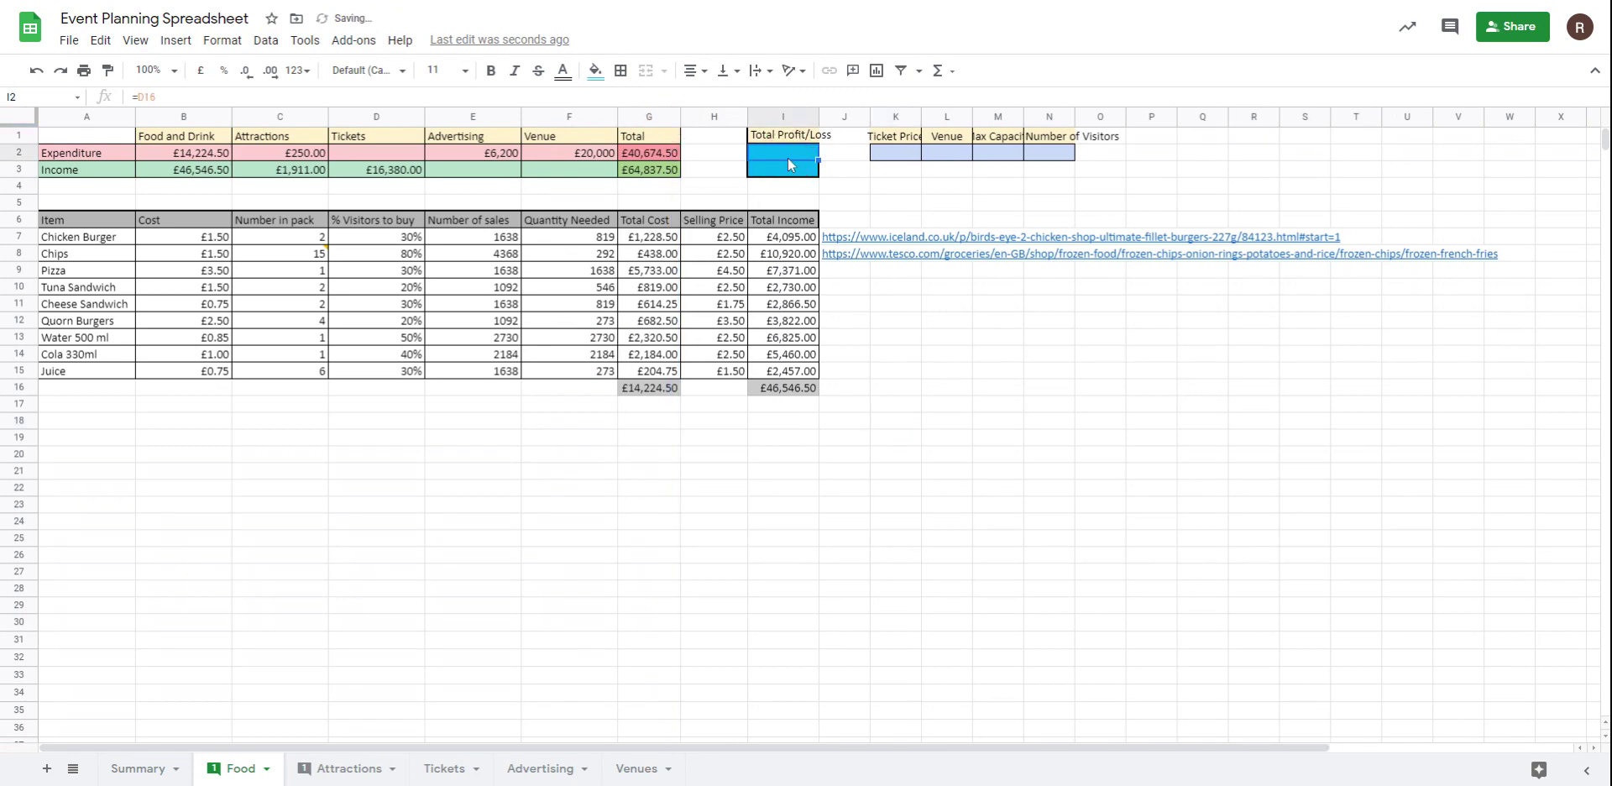
pyautogui.write('=')
pyautogui.click(137, 769)
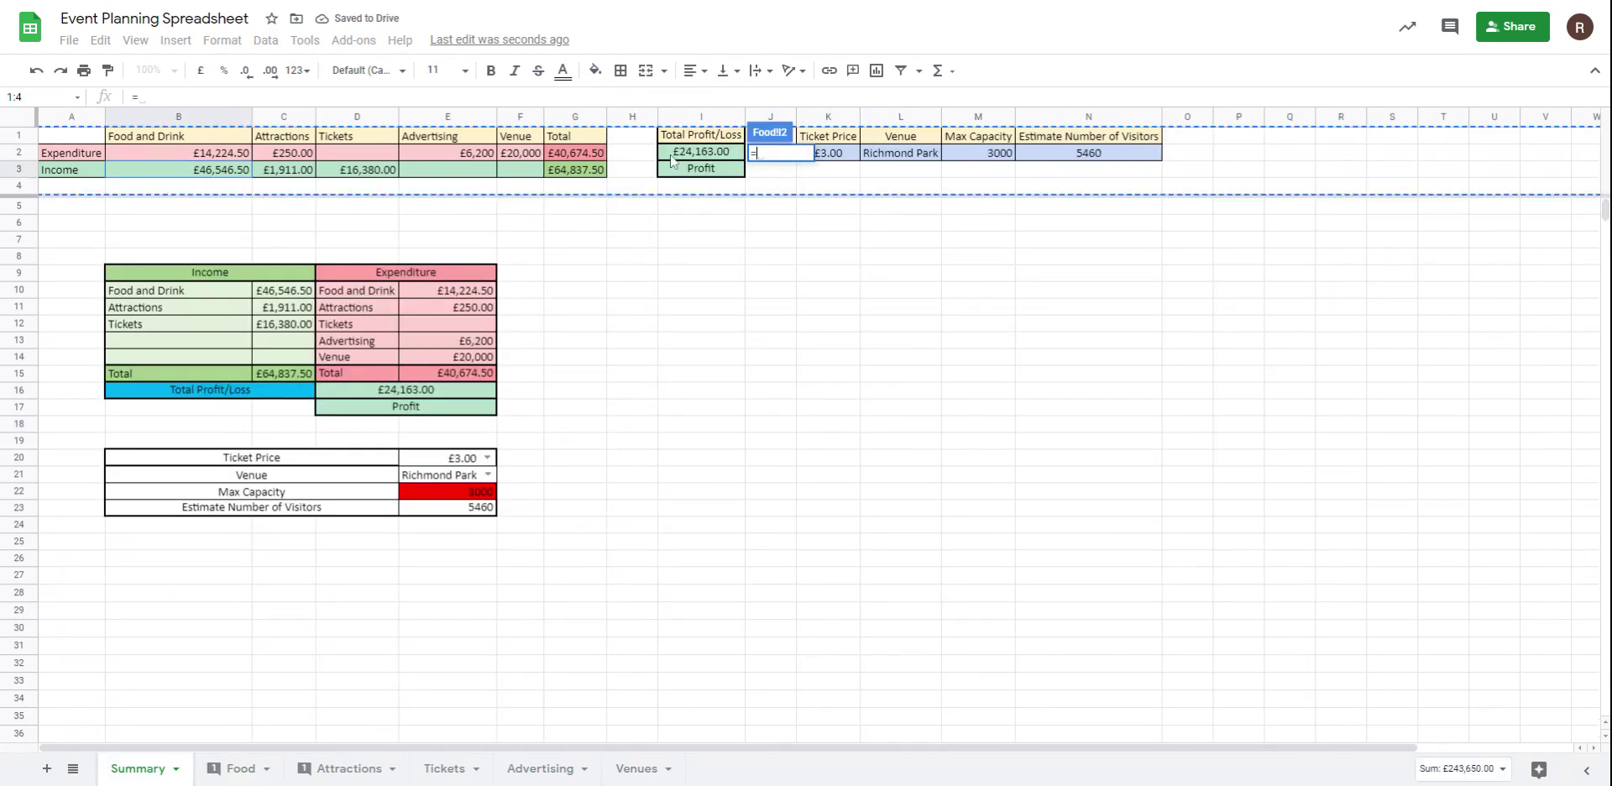
pyautogui.click(701, 138)
pyautogui.click(714, 155)
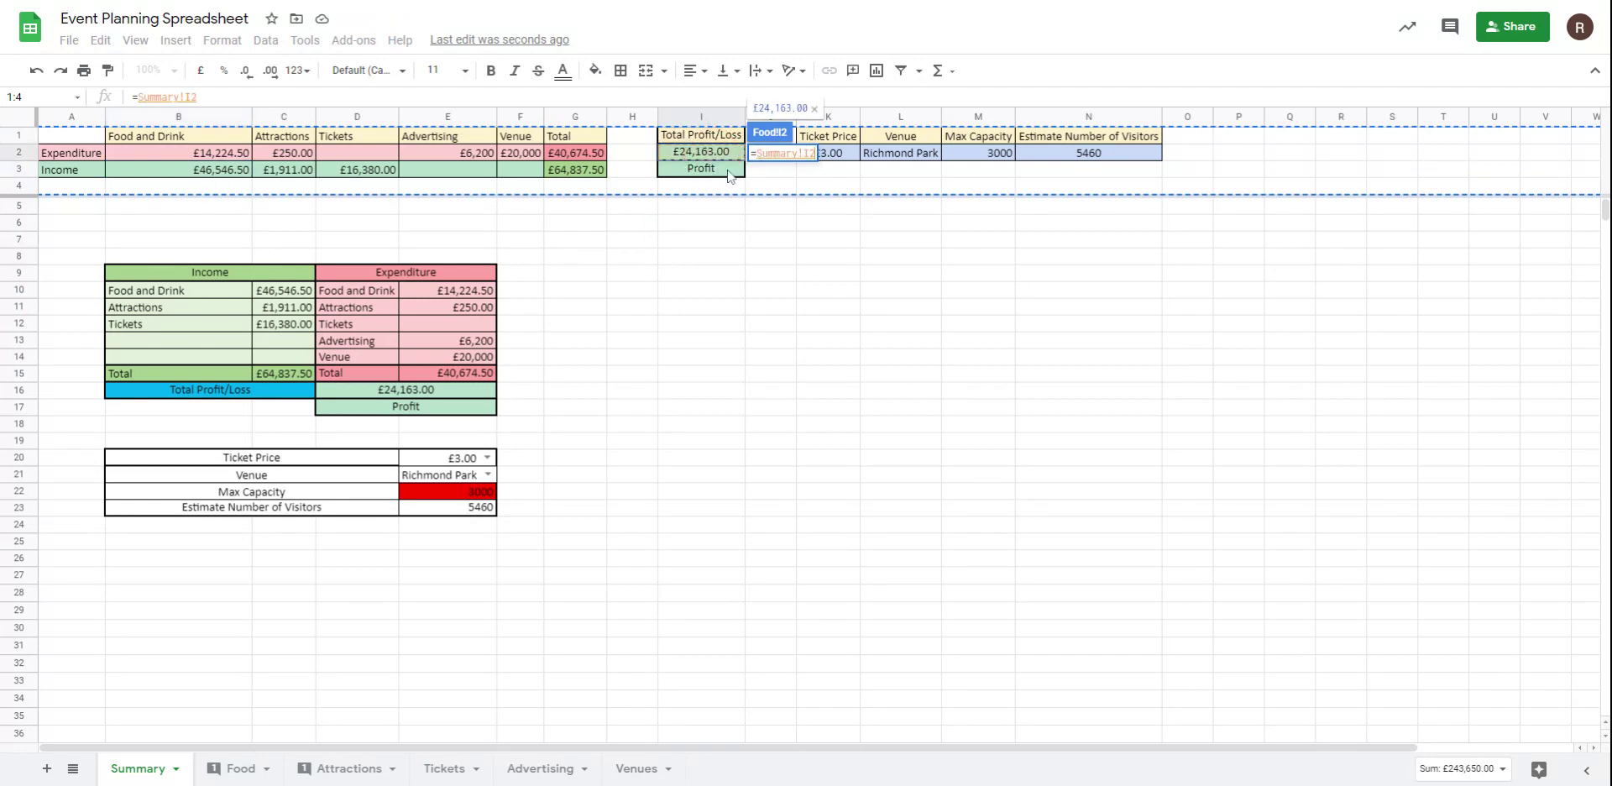
pyautogui.press('Return')
# Step: Link Food I3 to the Summary's Profit label
pyautogui.write('=')
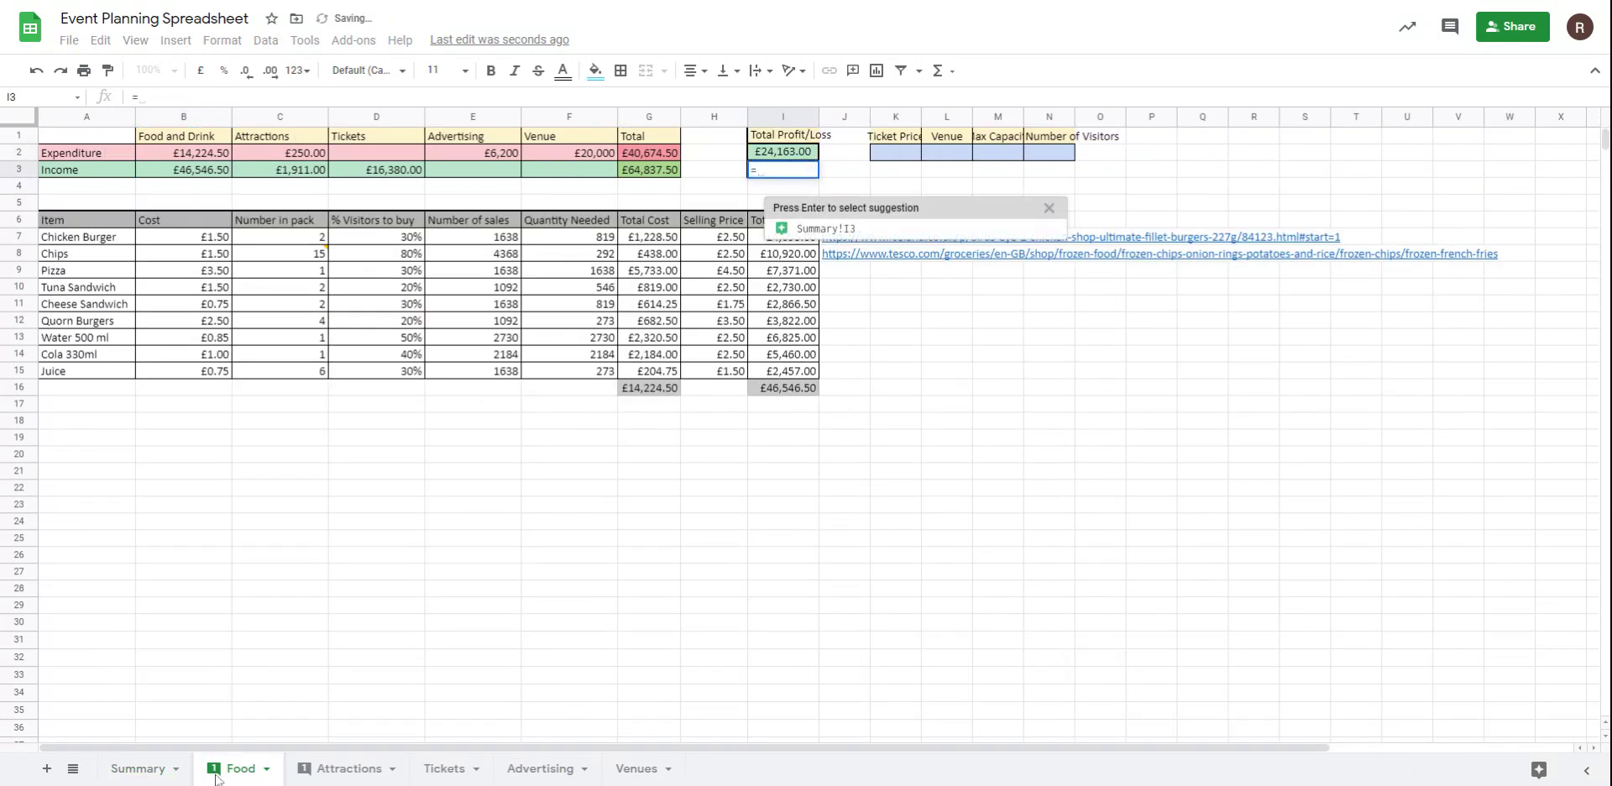
pyautogui.click(156, 769)
pyautogui.click(693, 173)
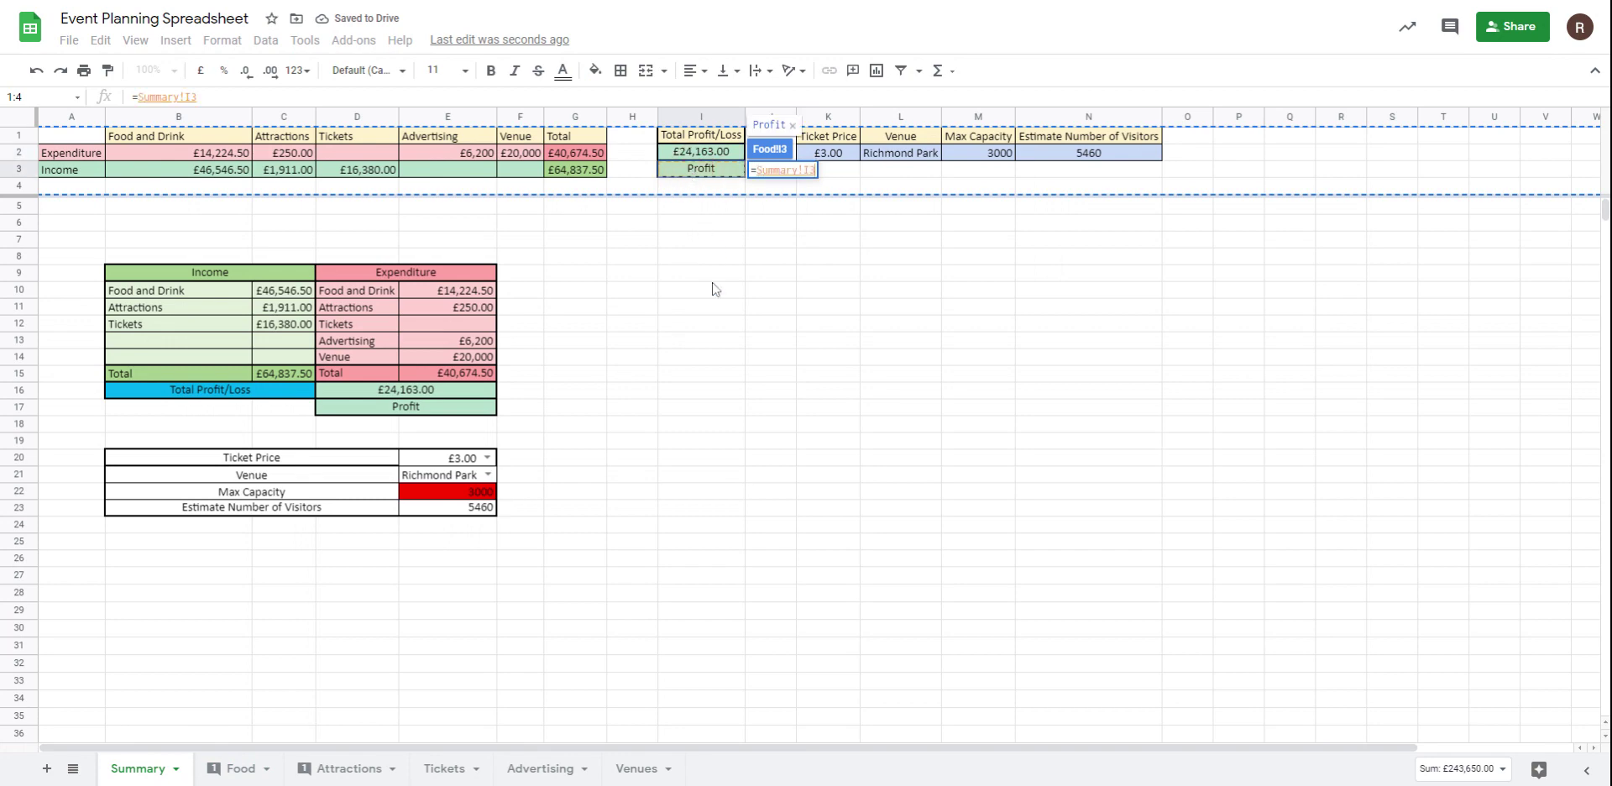
pyautogui.press('Return')
pyautogui.click(155, 768)
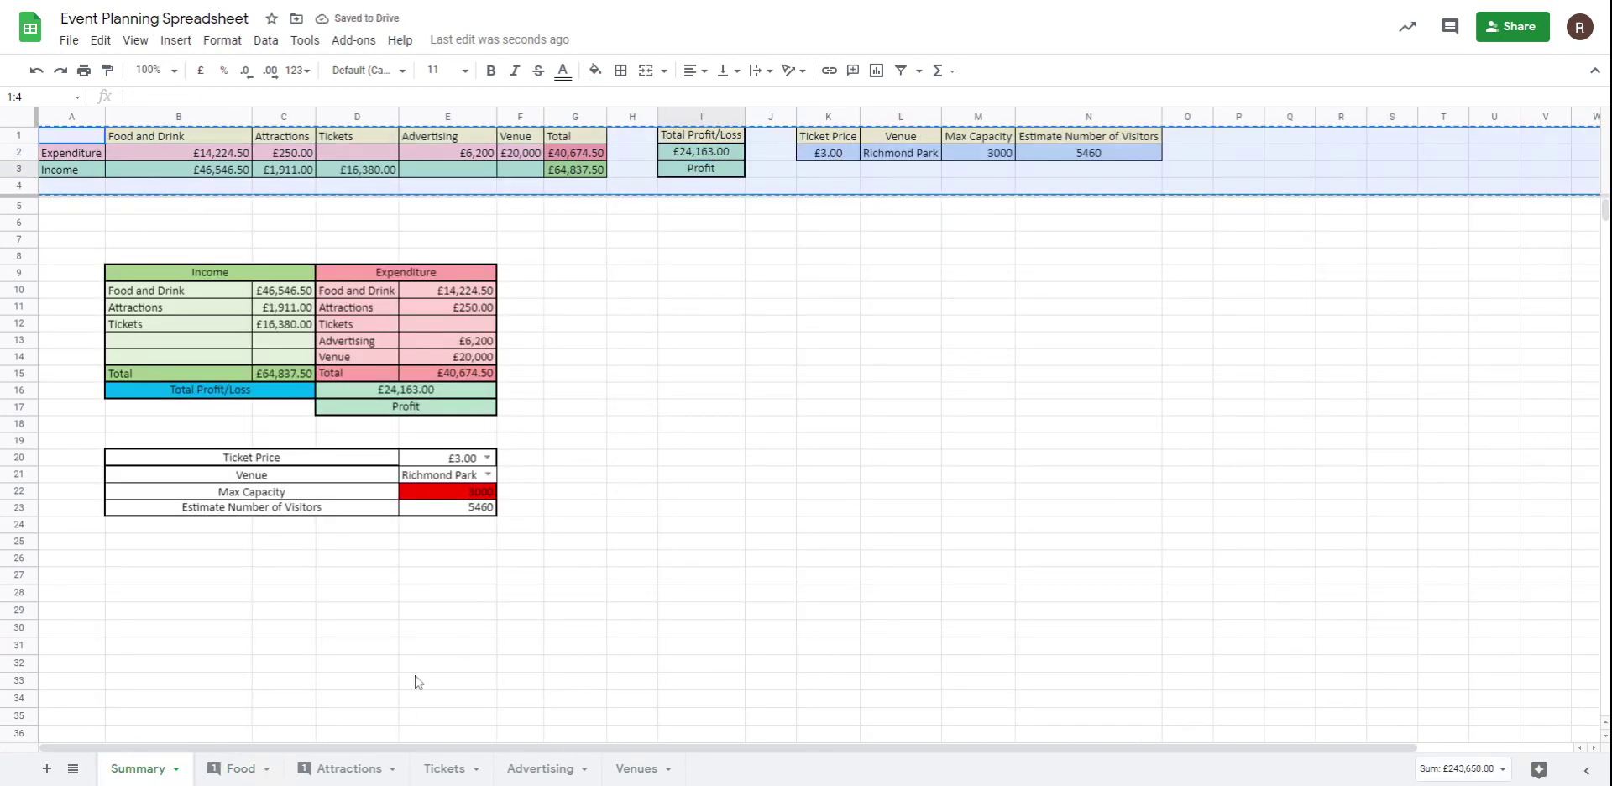
pyautogui.click(250, 769)
# Step: Link K2 to the £3.00 ticket price and fill right for Richmond Park, 3000, 5460
pyautogui.click(884, 152)
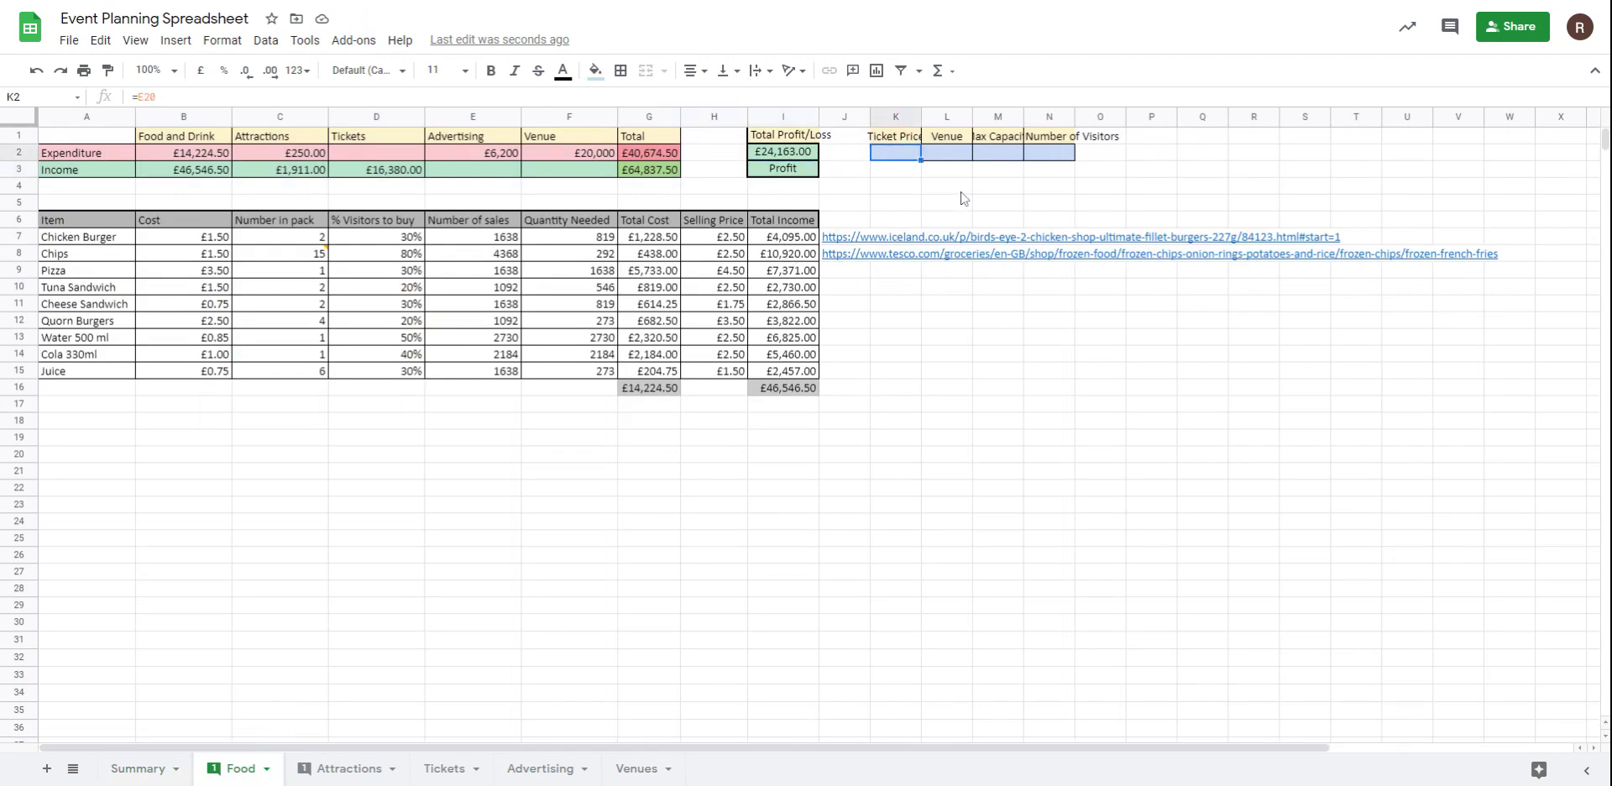
pyautogui.write('=')
pyautogui.click(138, 769)
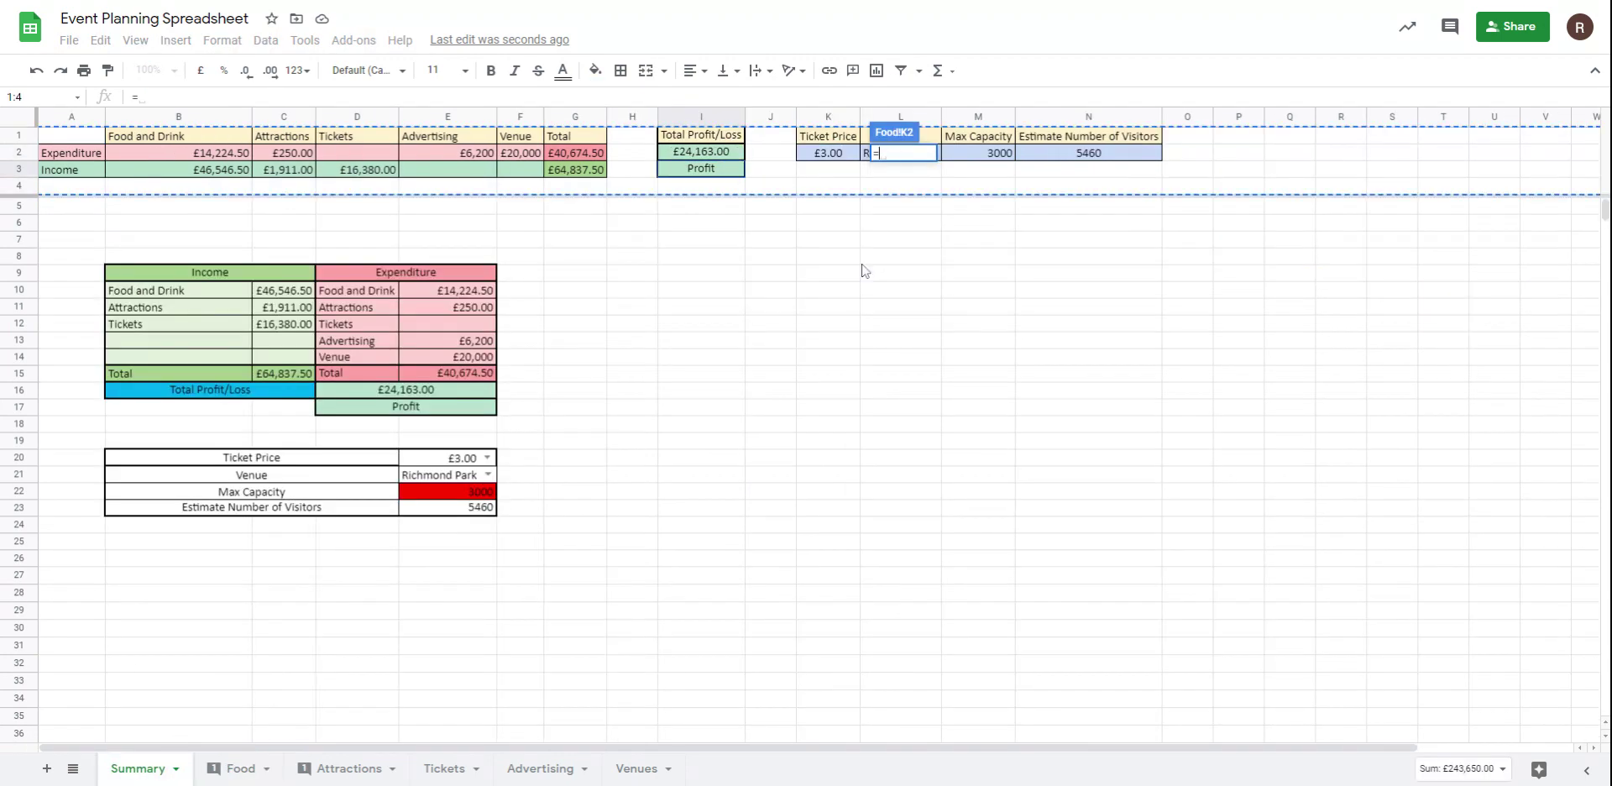
pyautogui.click(837, 154)
pyautogui.press('Return')
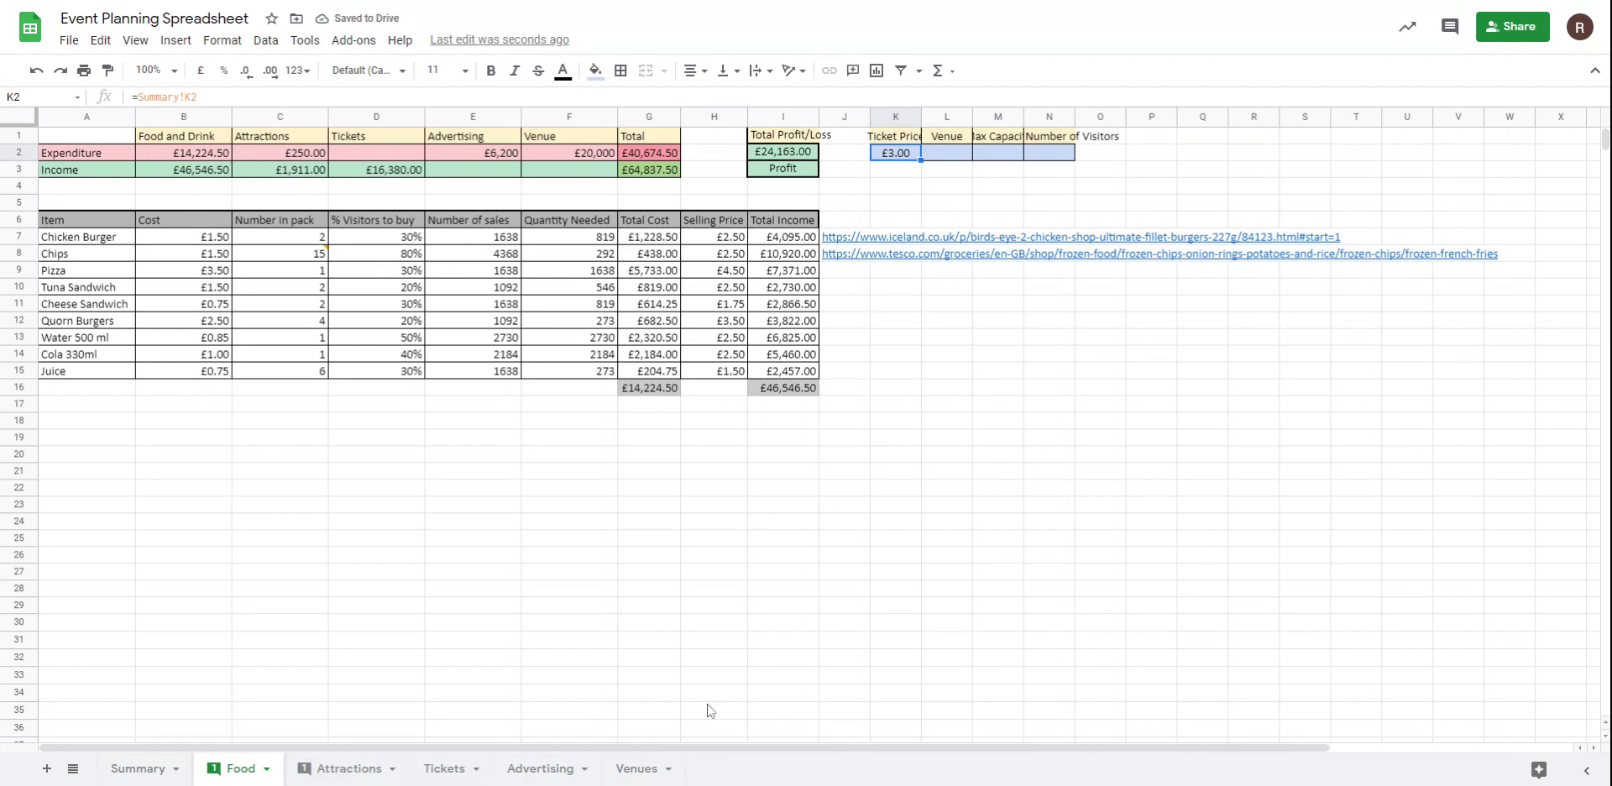
pyautogui.moveTo(936, 165); pyautogui.dragTo(1055, 151)
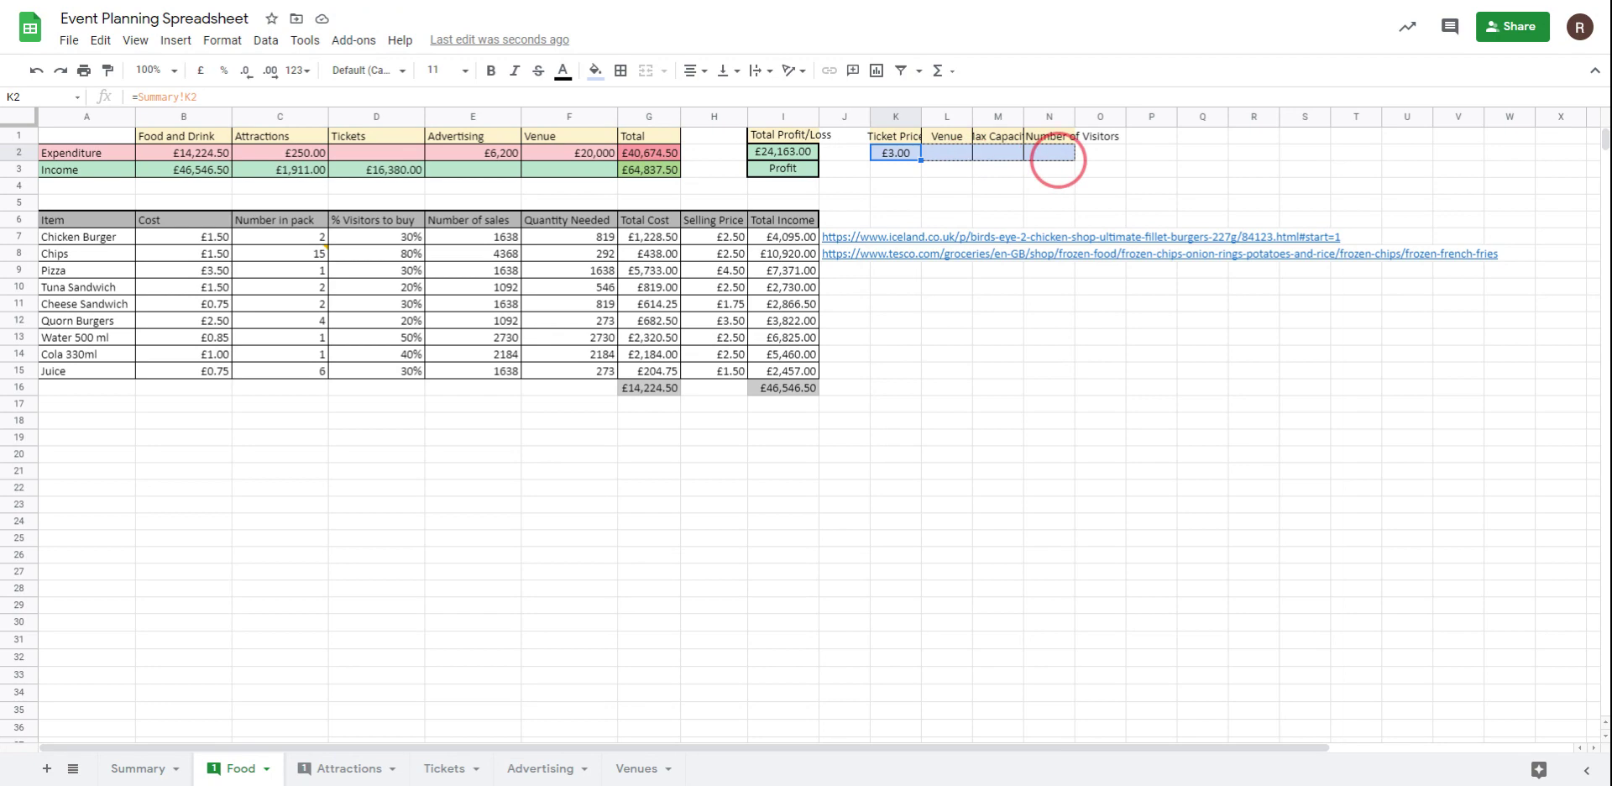
pyautogui.click(1050, 370)
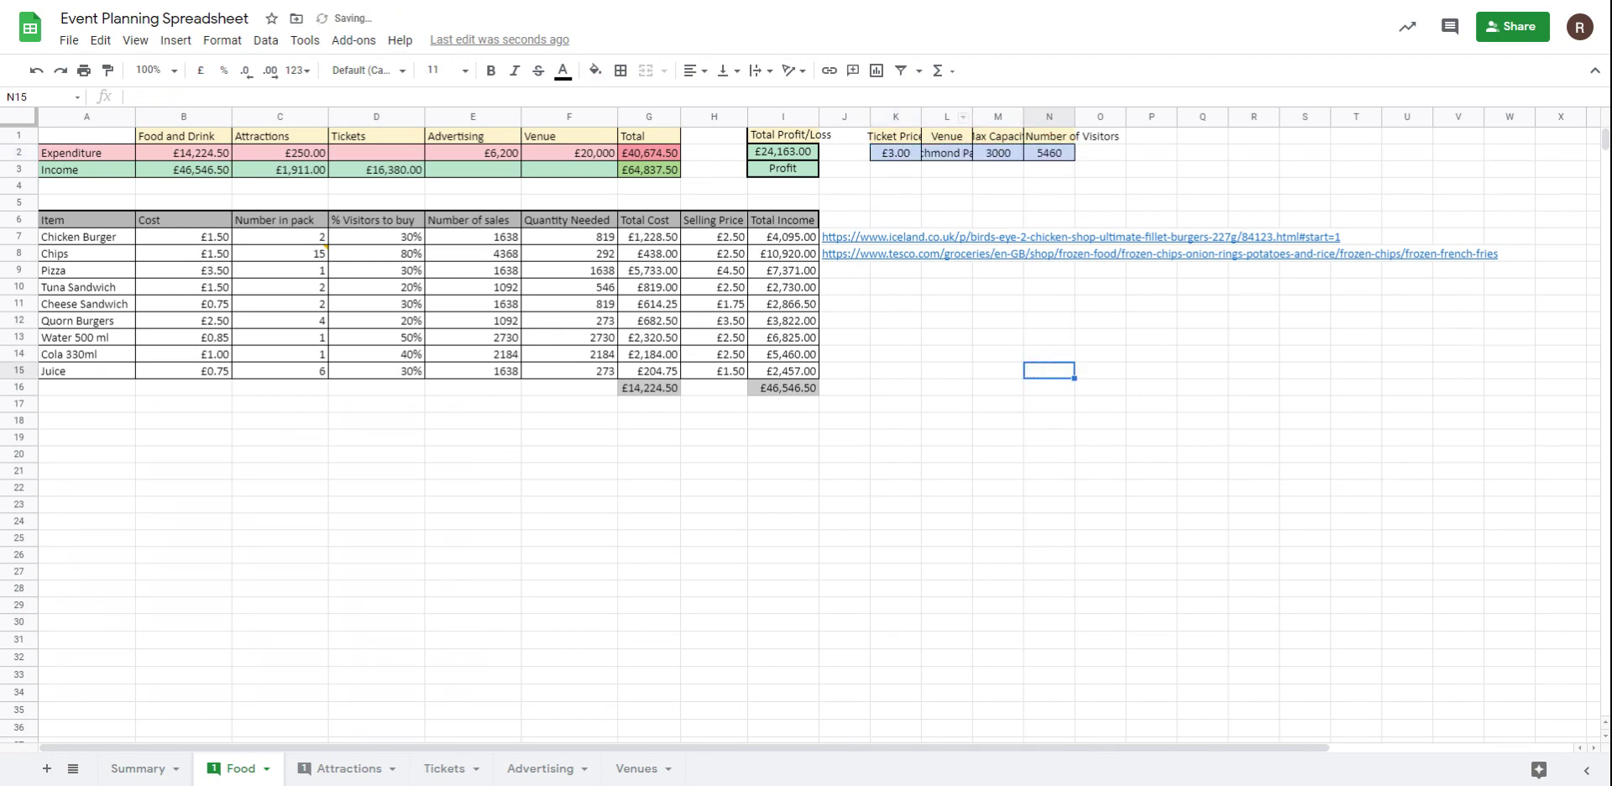
pyautogui.click(143, 768)
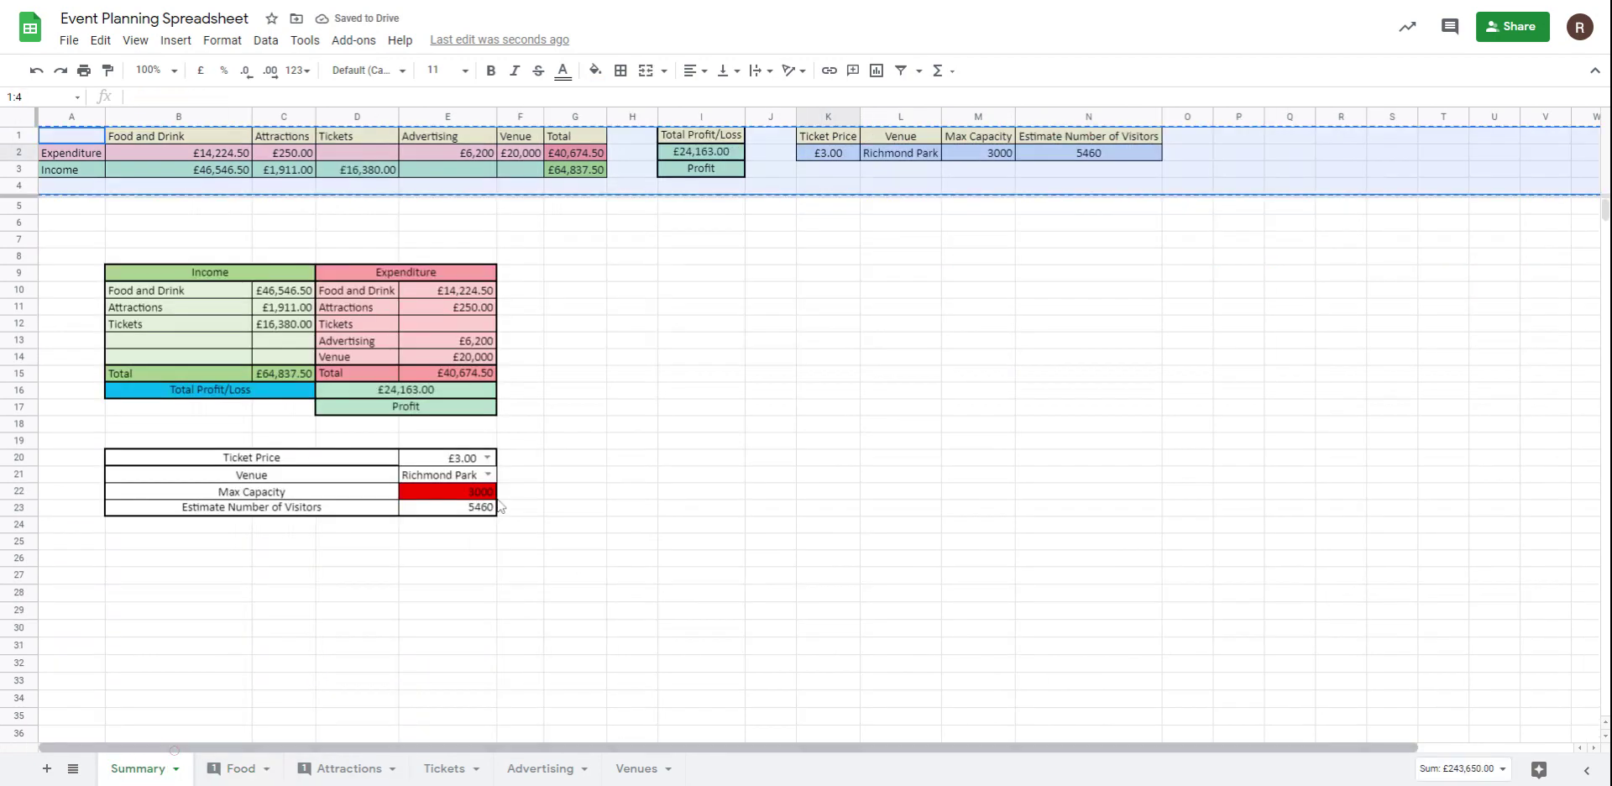
# Step: Give Summary M2 the red Max Capacity formatting from E22 and paste it into Food M2
pyautogui.click(447, 496)
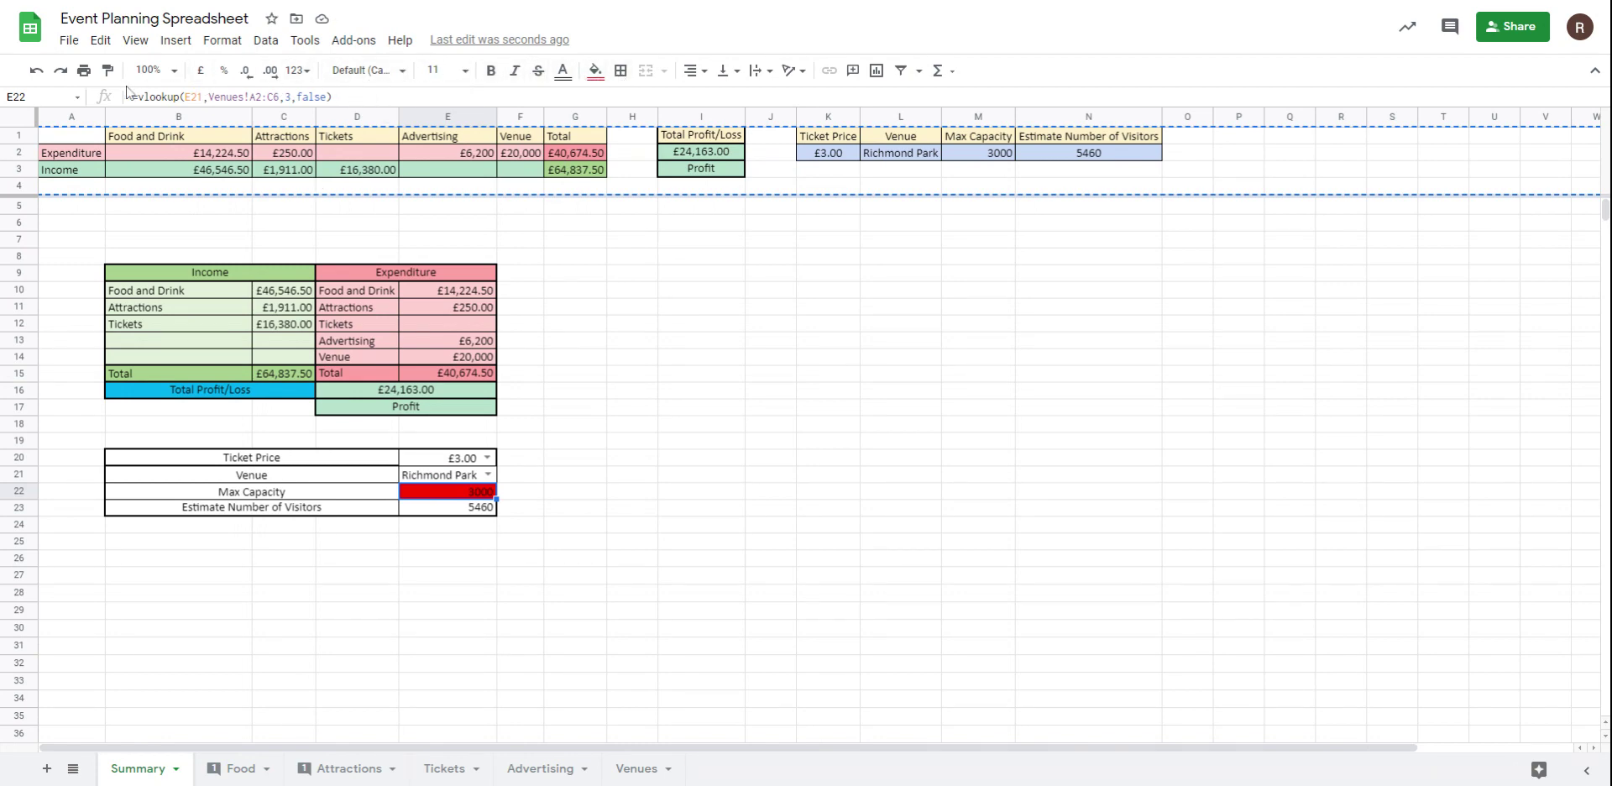
pyautogui.click(108, 70)
pyautogui.click(991, 158)
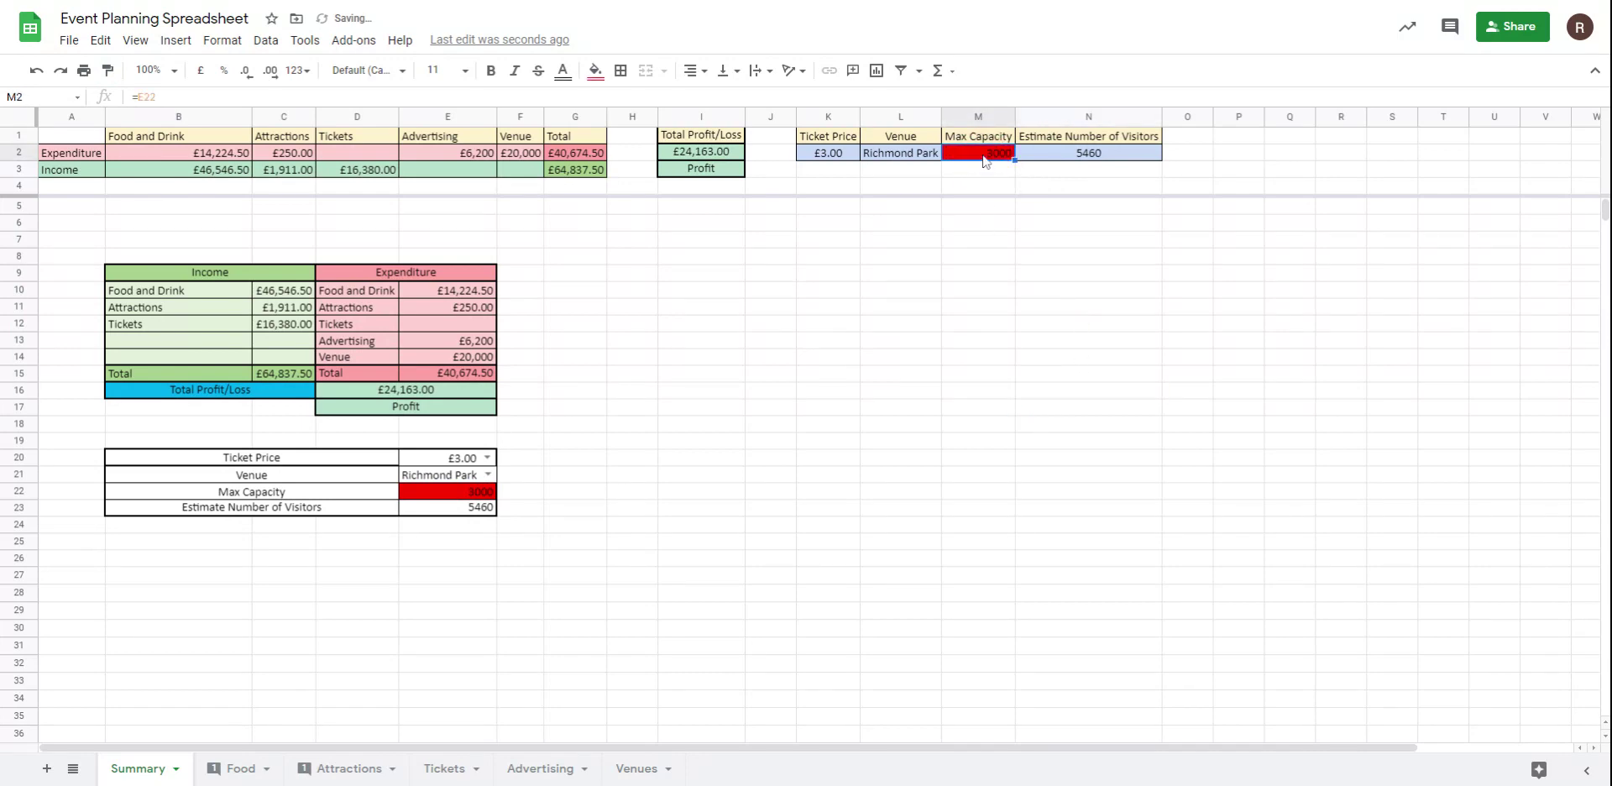
pyautogui.hotkey('ctrl', 'c')
pyautogui.click(241, 769)
pyautogui.click(998, 152)
pyautogui.hotkey('ctrl', 'v')
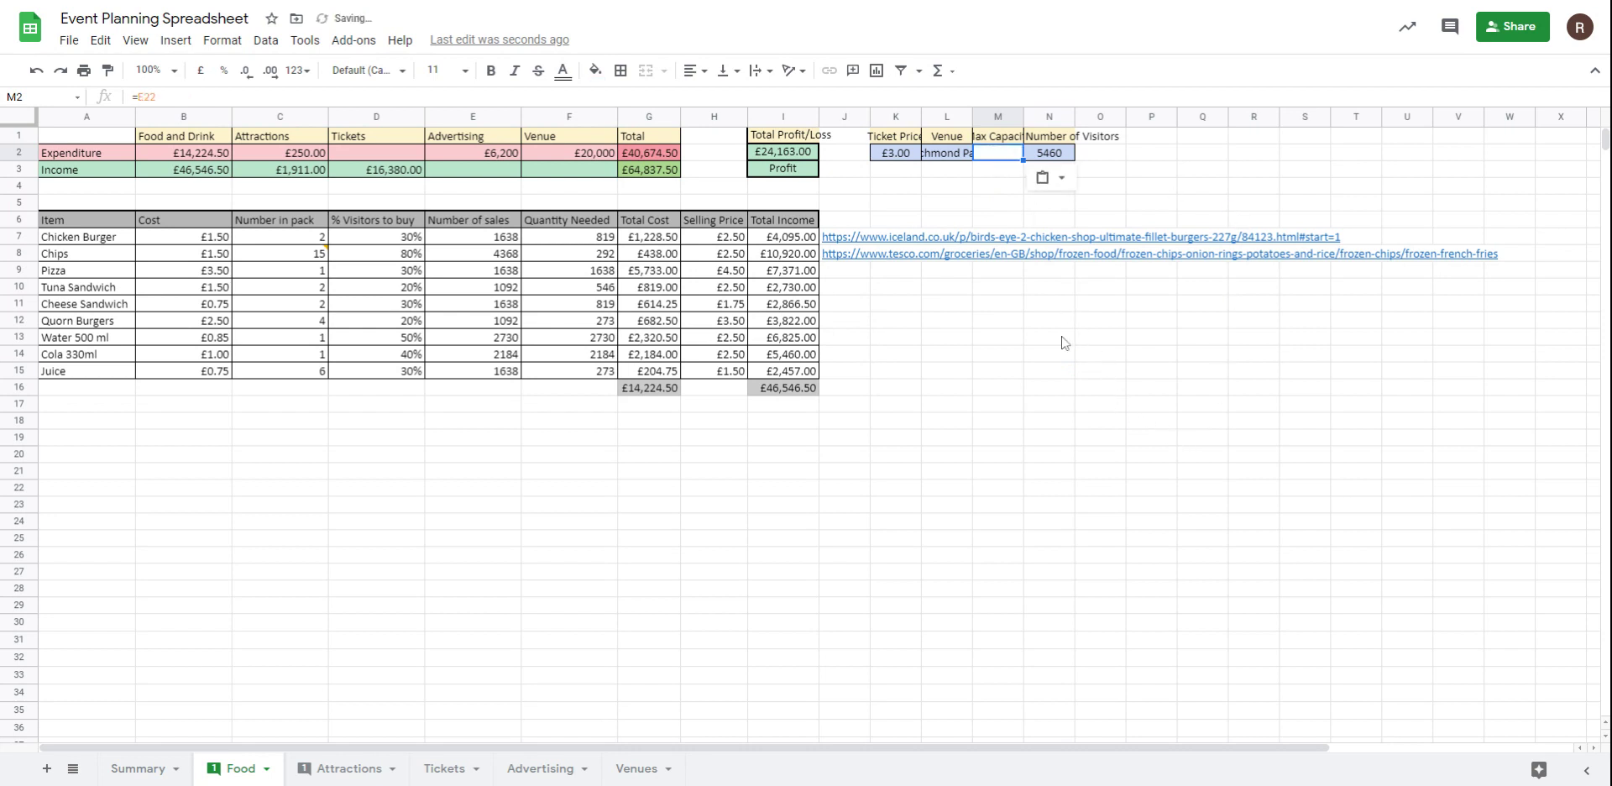
# Step: Replace Food M2 with the link formula =Summary!M2
pyautogui.click(998, 152)
pyautogui.write('=')
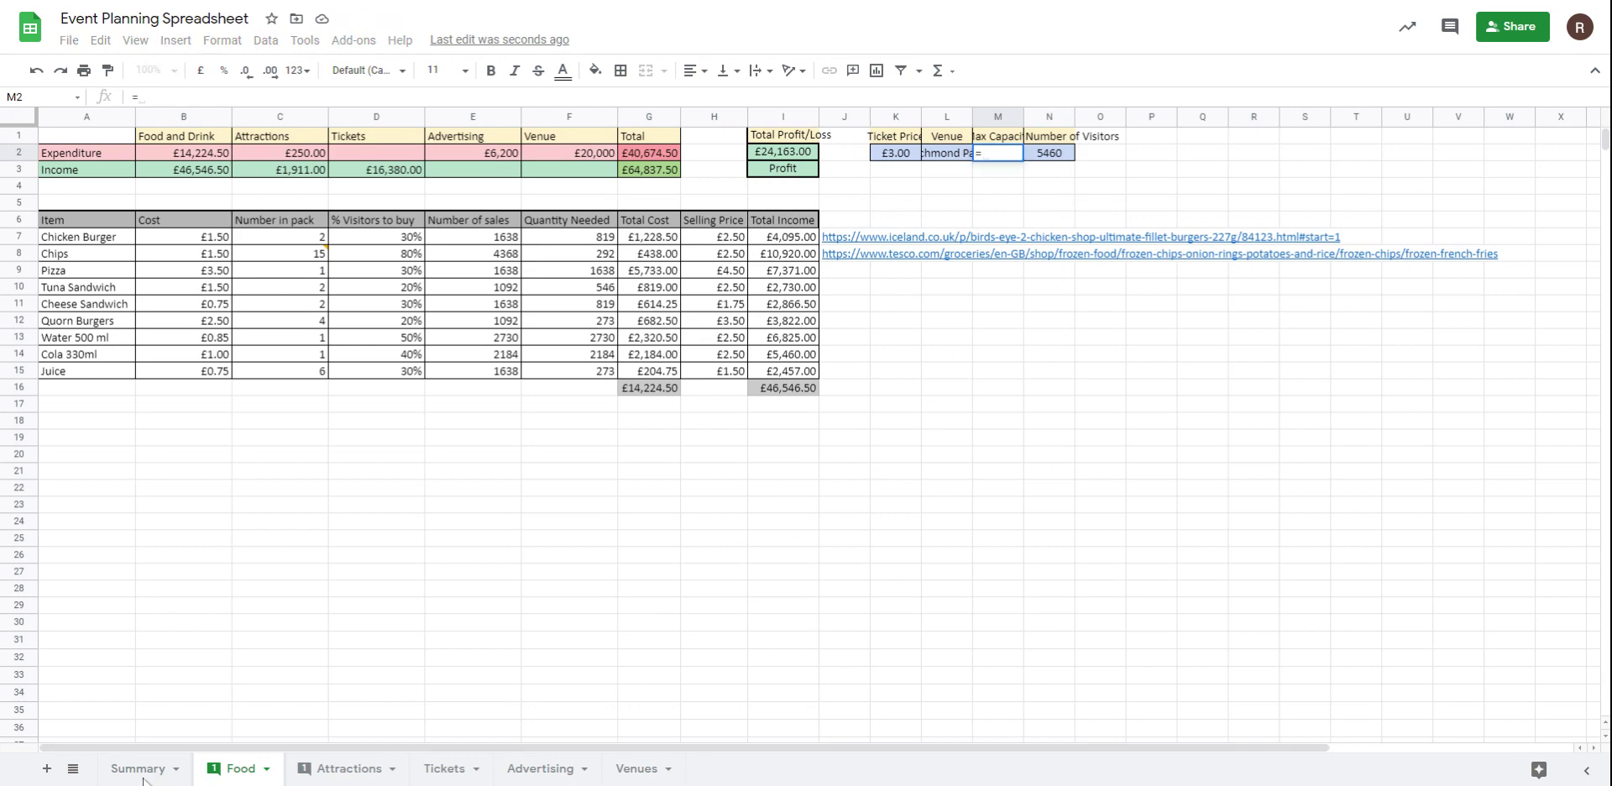
pyautogui.click(143, 769)
pyautogui.click(957, 153)
pyautogui.press('Return')
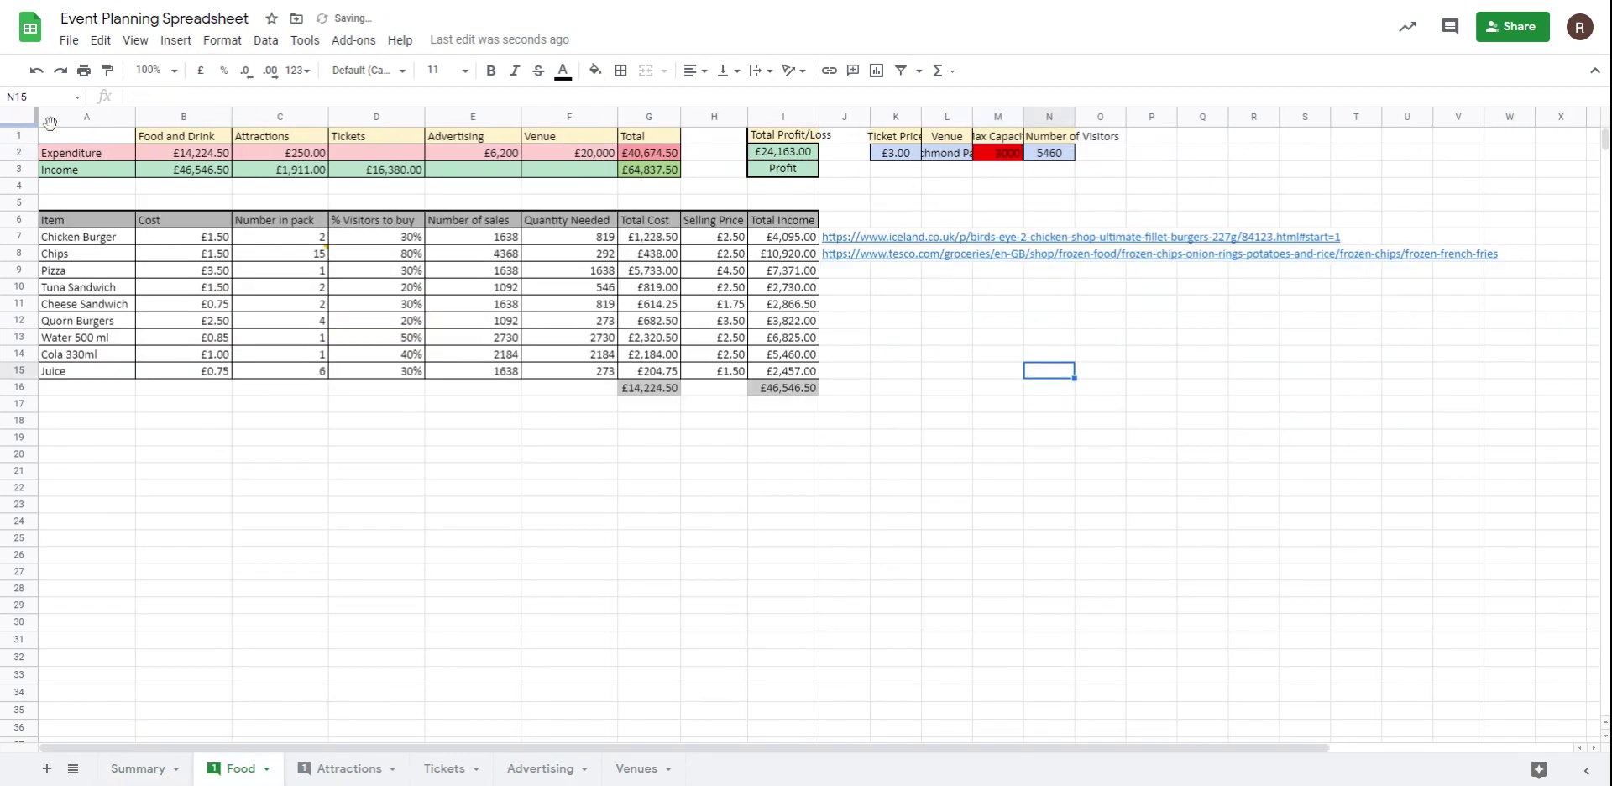
# Step: Auto-fit all Food sheet columns and narrow the overly wide column J
pyautogui.click(18, 117)
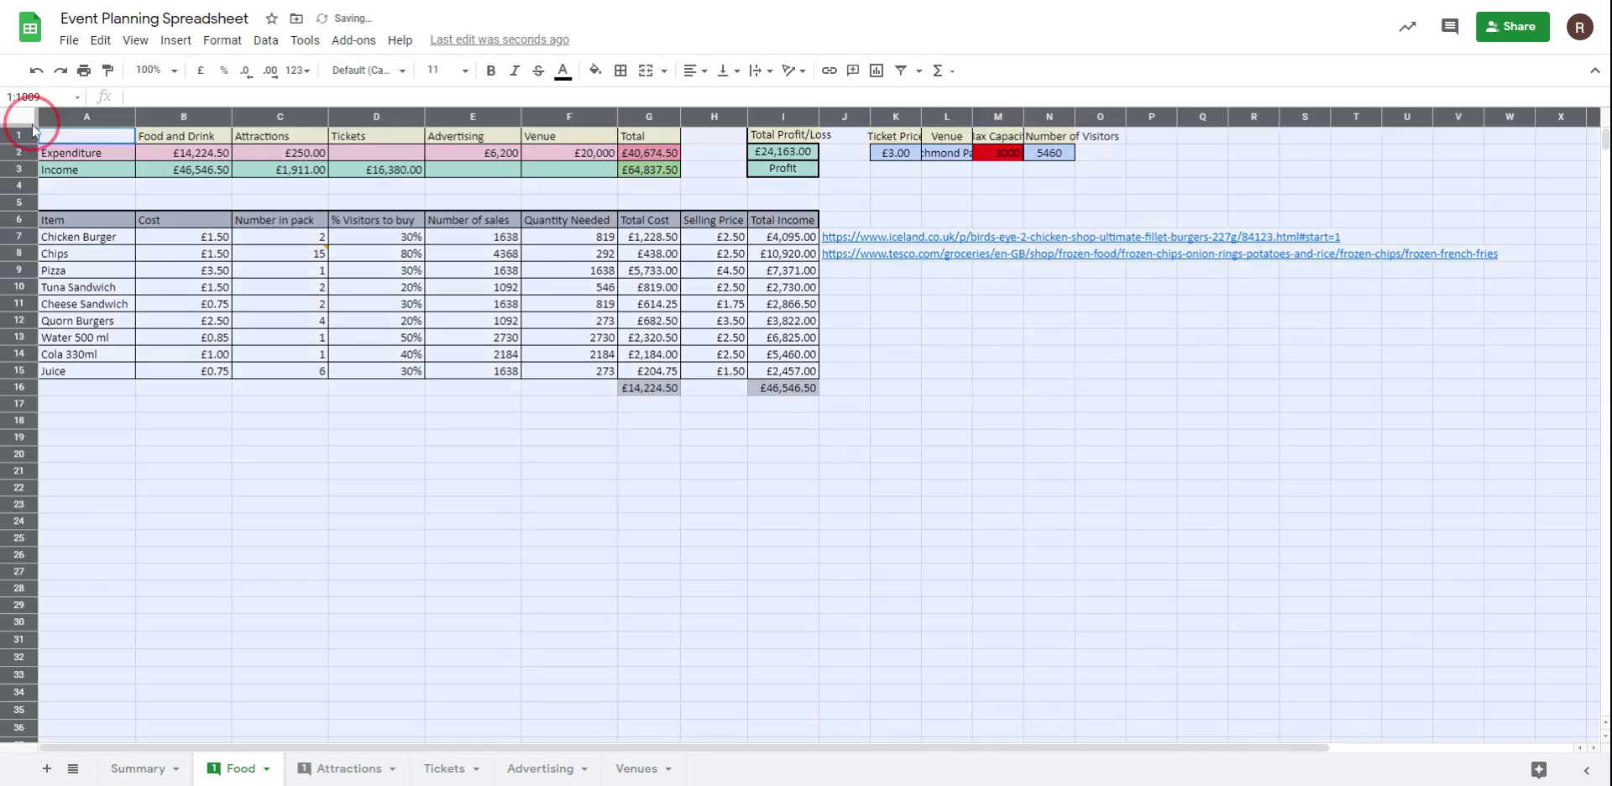
pyautogui.doubleClick(819, 112)
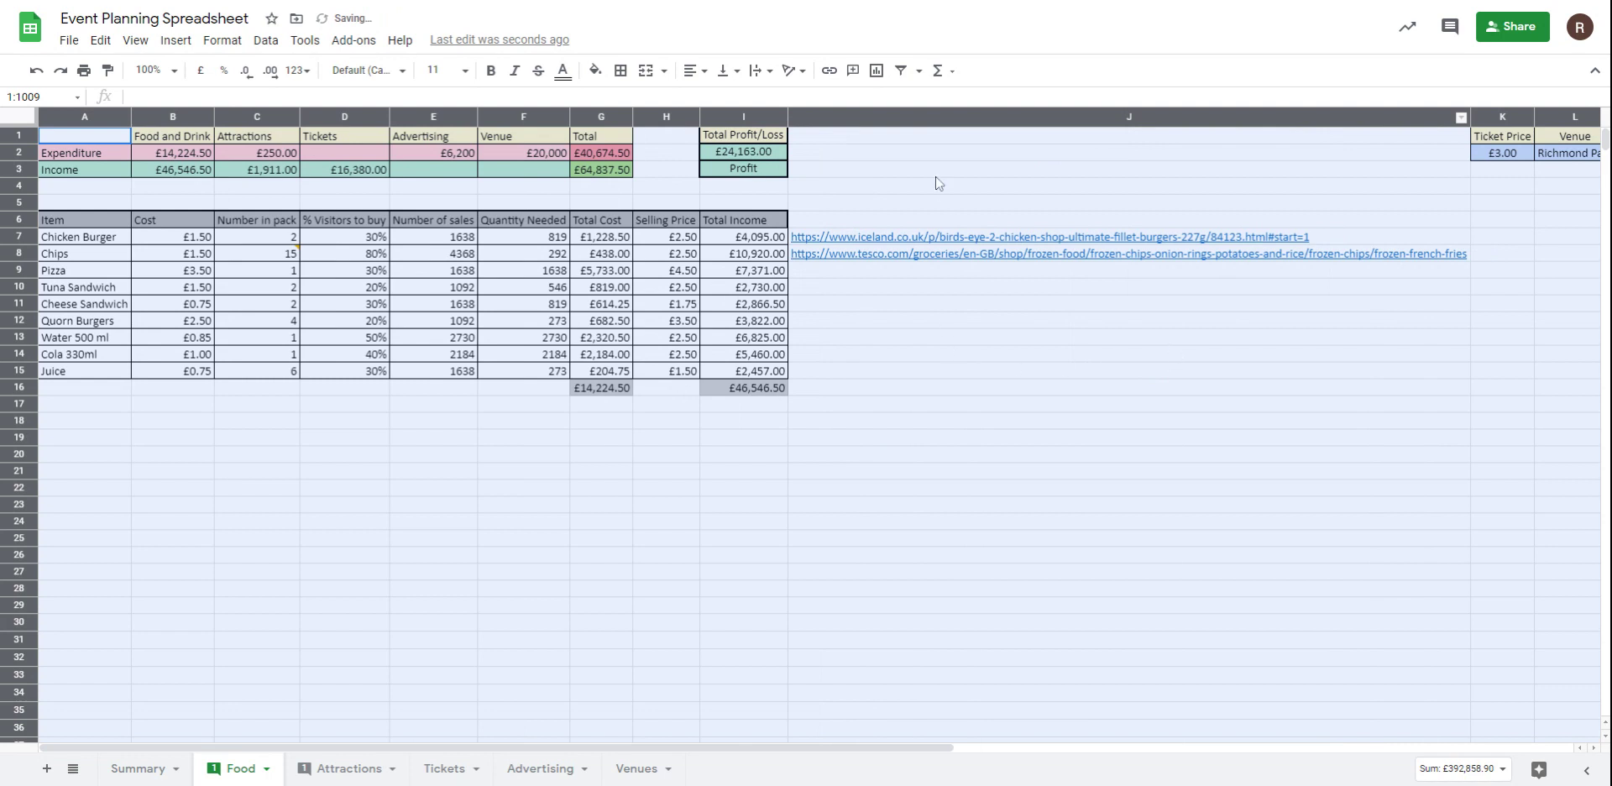
pyautogui.click(1024, 375)
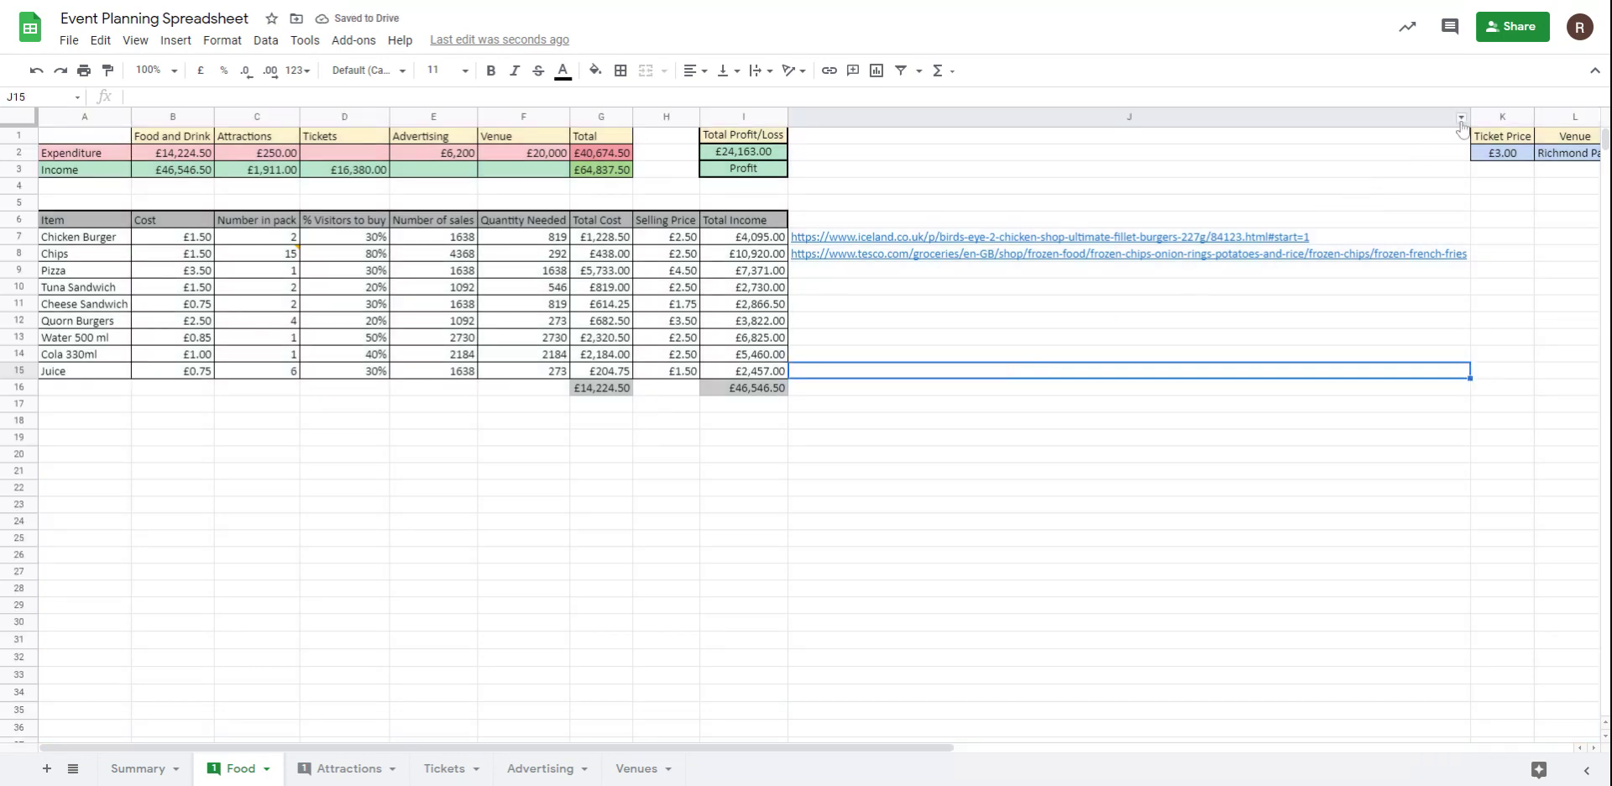
pyautogui.moveTo(1470, 116); pyautogui.dragTo(866, 122)
pyautogui.moveTo(31, 140); pyautogui.dragTo(42, 172)
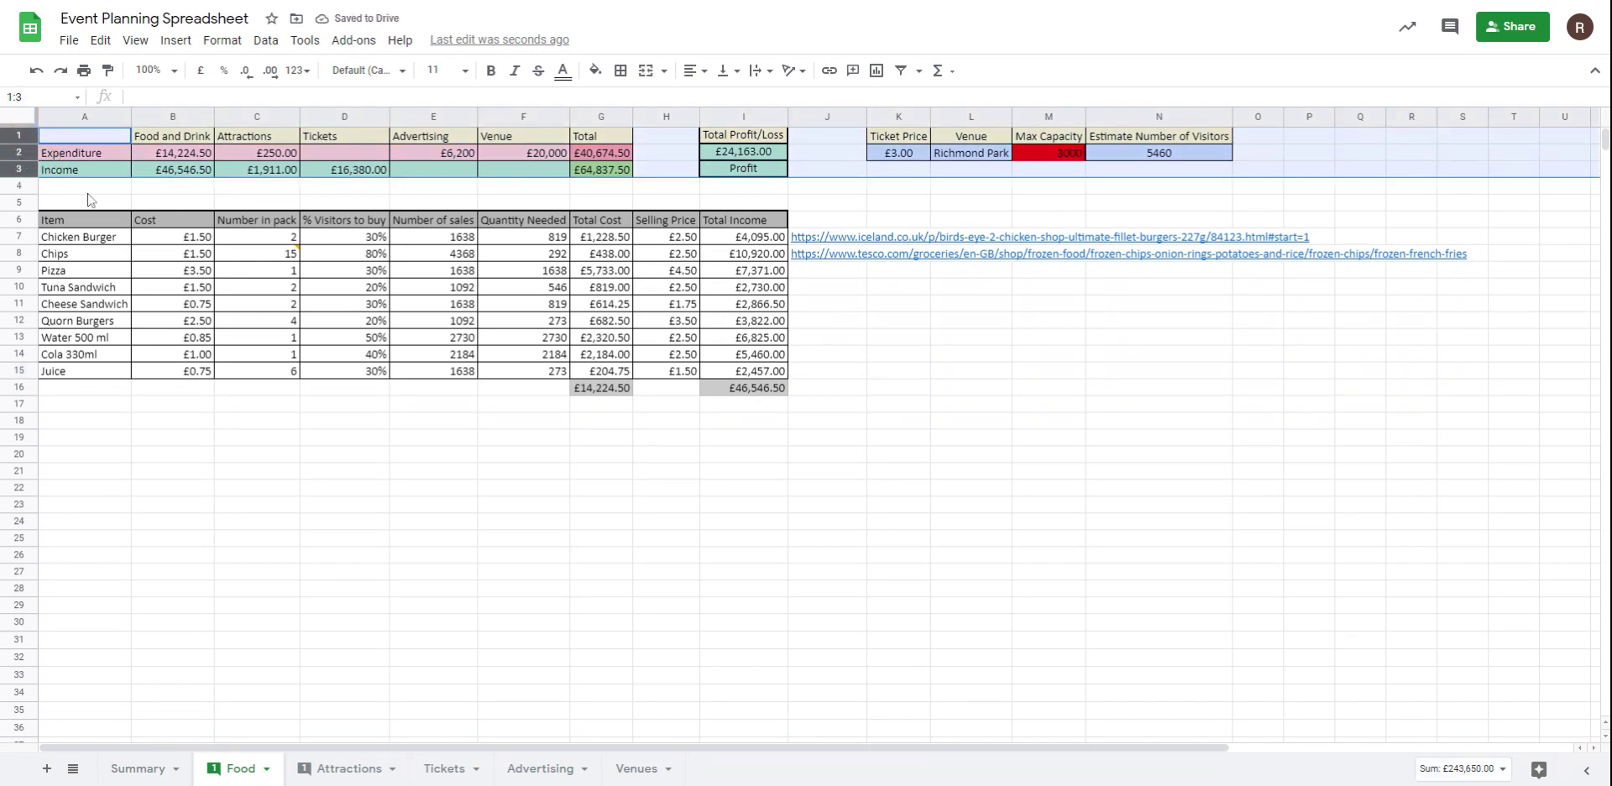
# Step: Insert five blank rows above the Attractions table
pyautogui.click(349, 768)
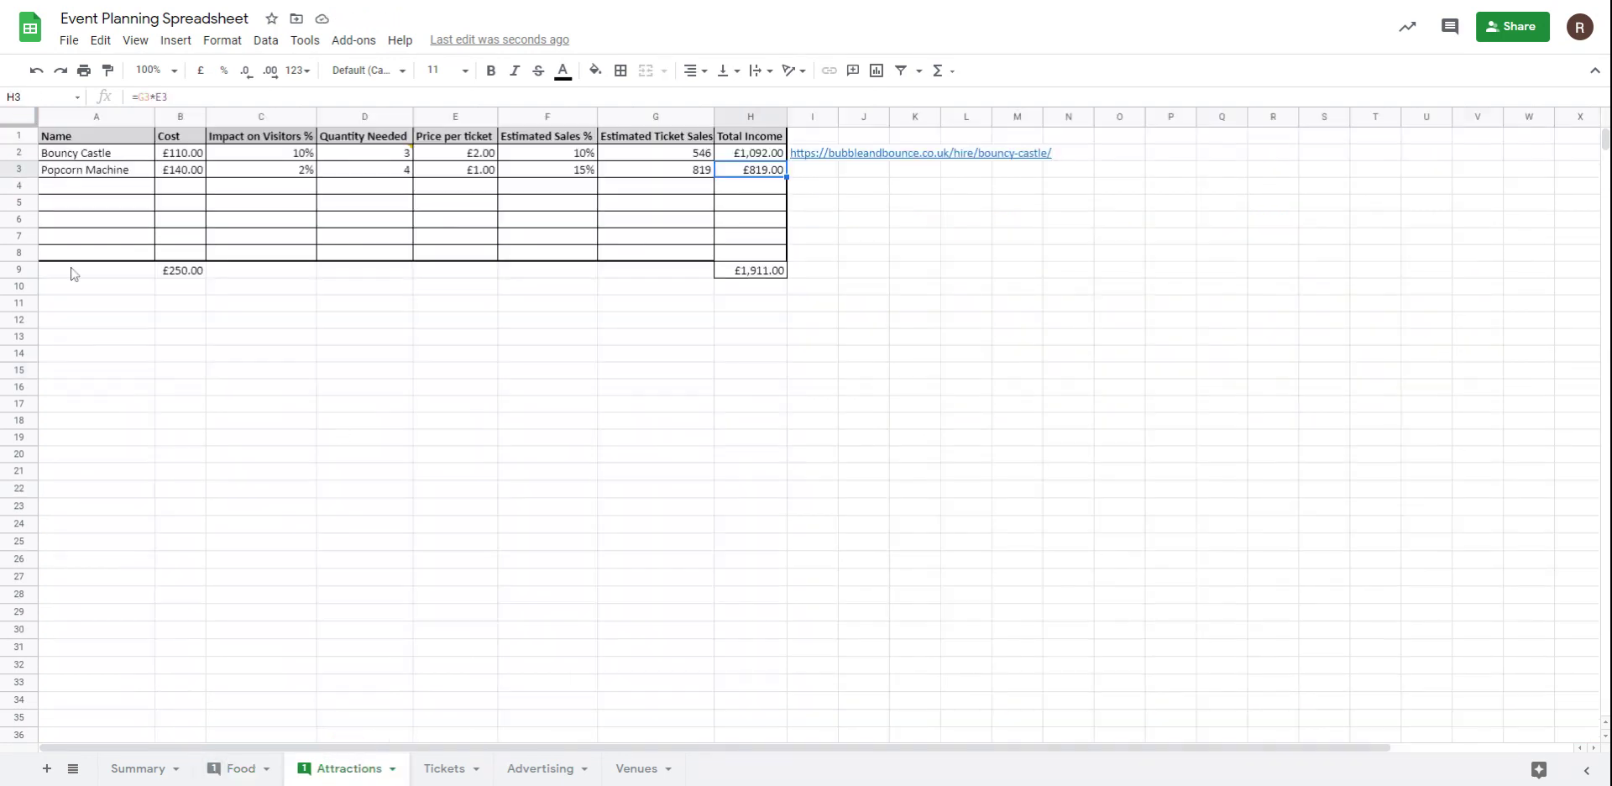
pyautogui.moveTo(27, 141); pyautogui.dragTo(31, 204)
pyautogui.rightClick(23, 181)
pyautogui.click(105, 323)
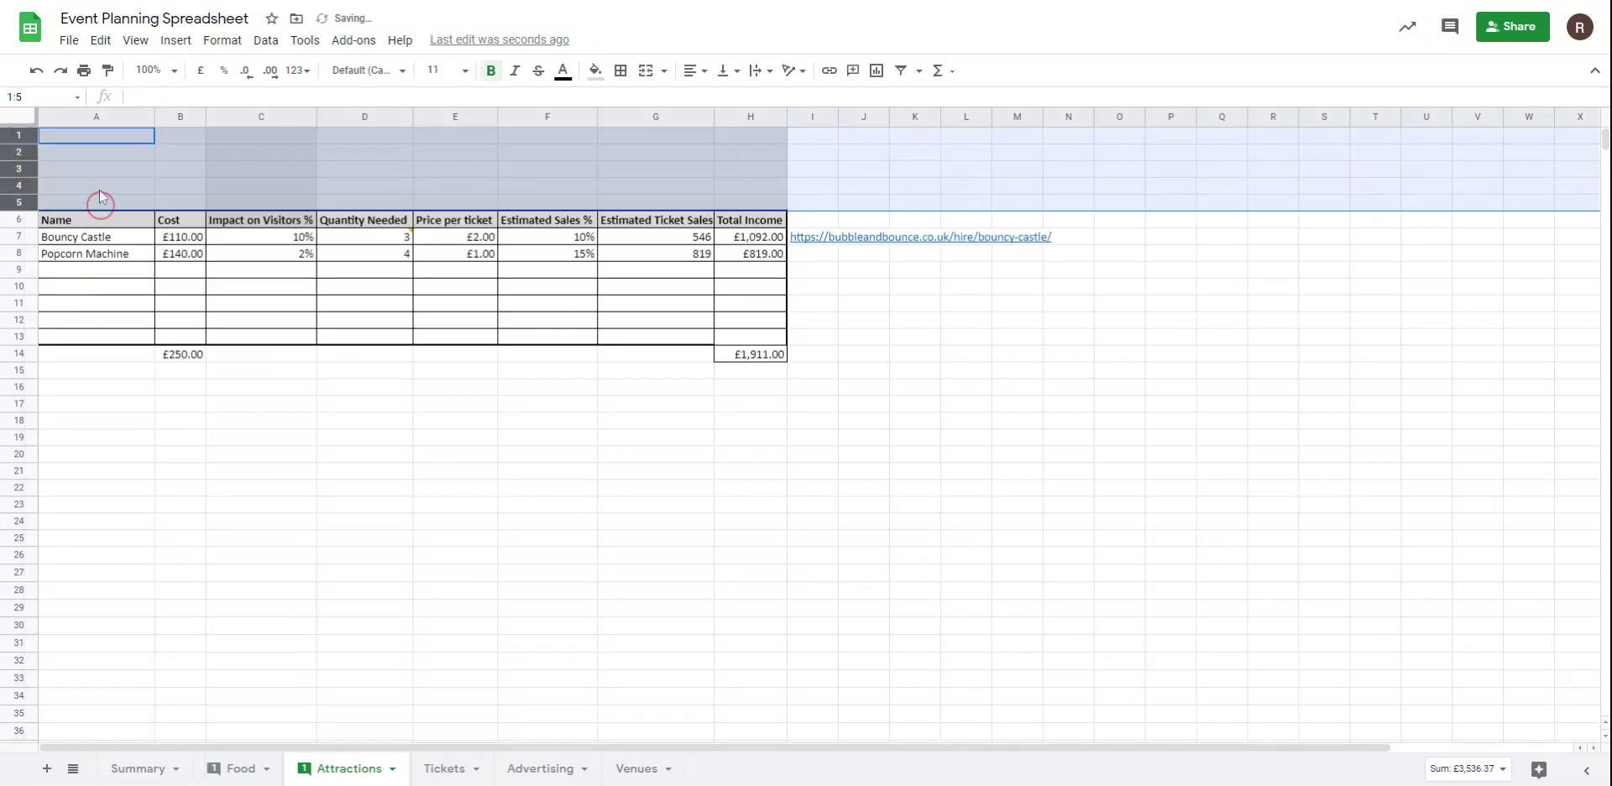
pyautogui.click(75, 141)
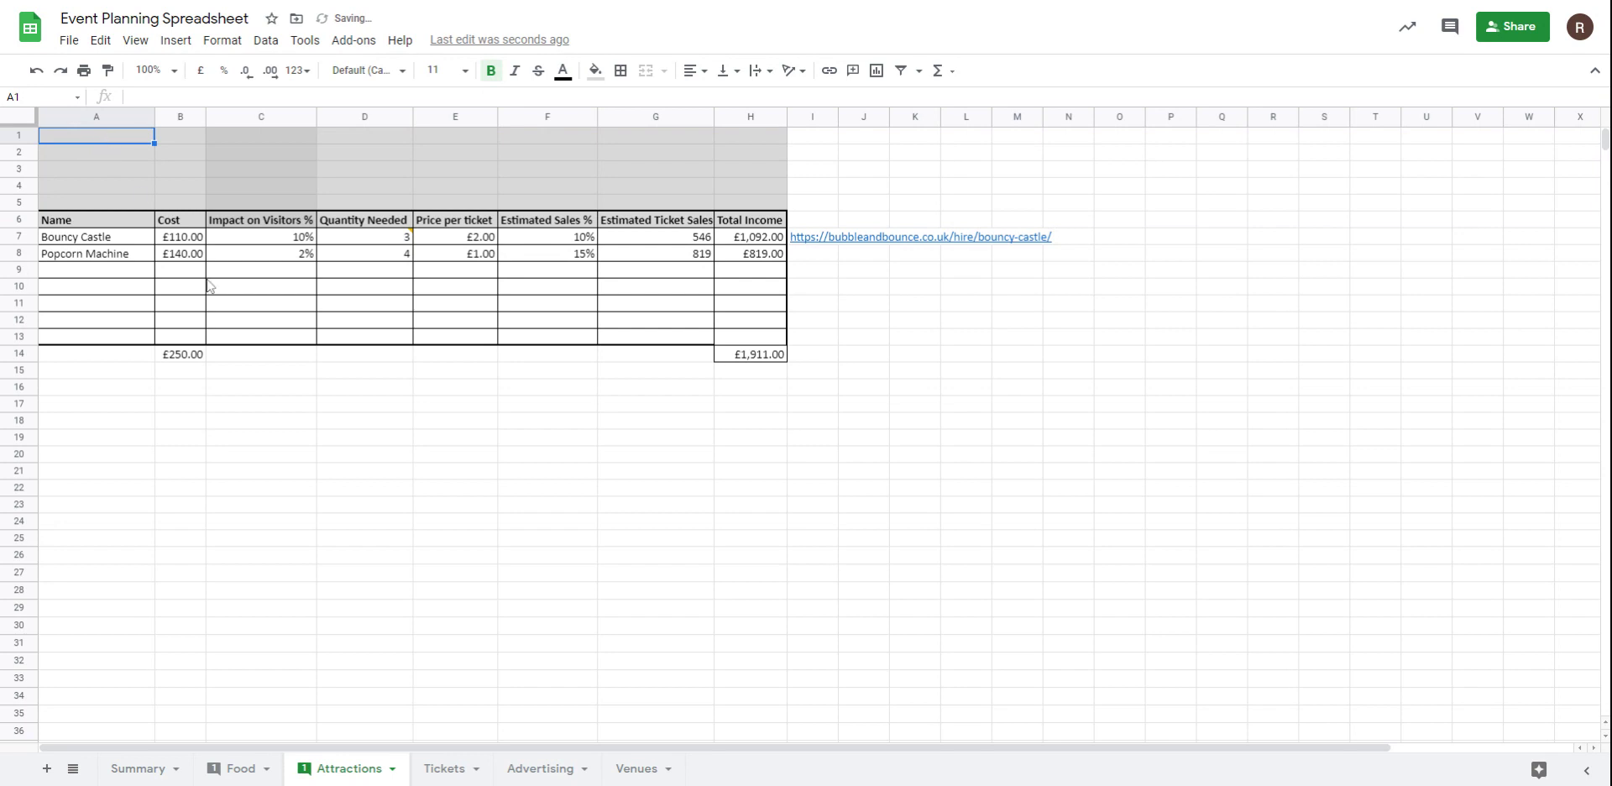
# Step: Paint plain formatting over Attractions rows 1–5 to remove the grey fill
pyautogui.click(365, 437)
pyautogui.click(864, 152)
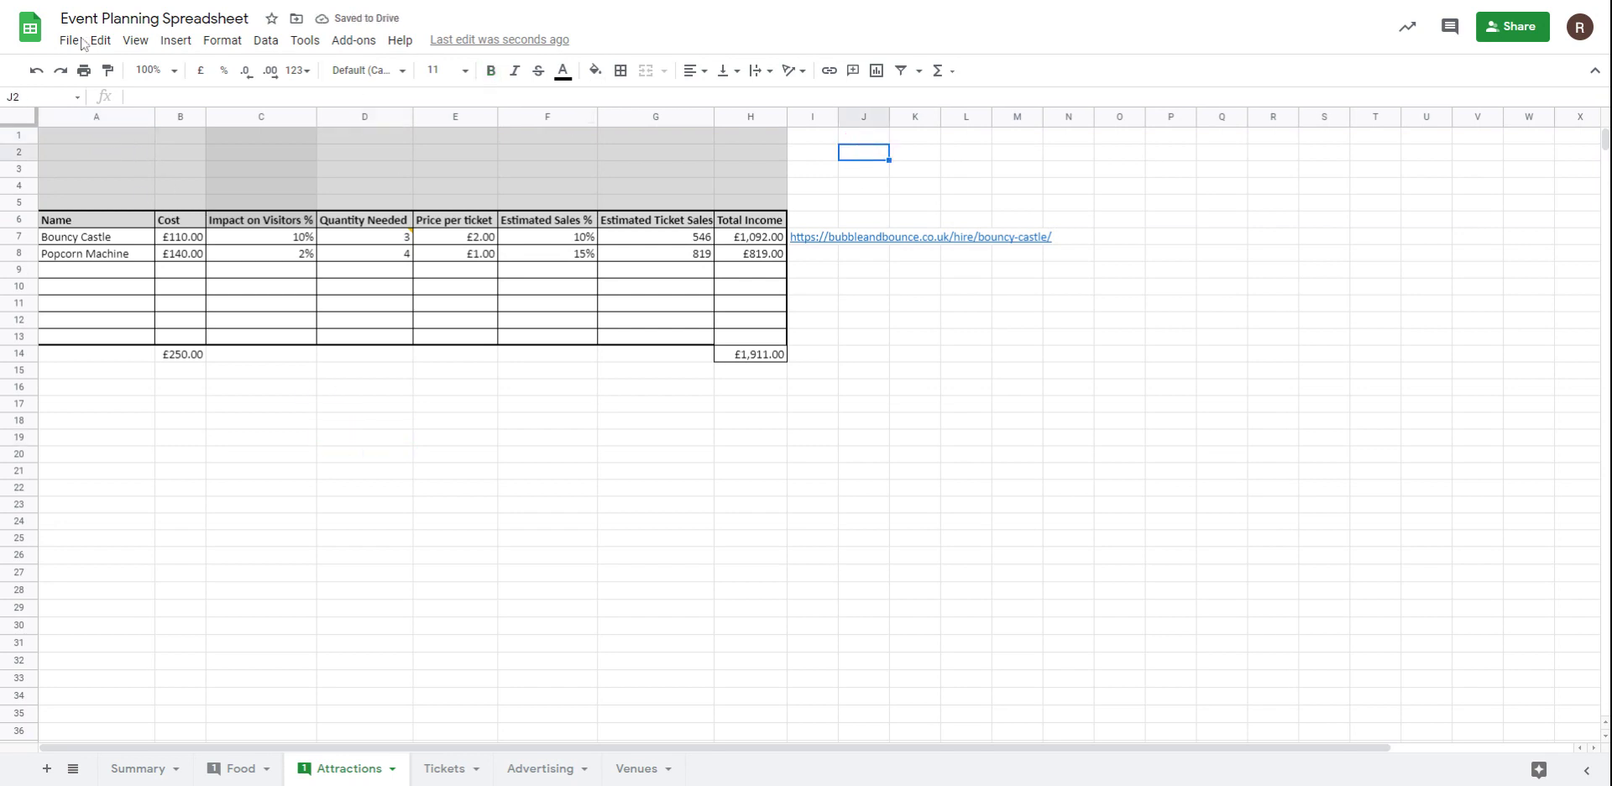
pyautogui.click(108, 69)
pyautogui.moveTo(98, 151); pyautogui.dragTo(747, 202)
pyautogui.click(112, 137)
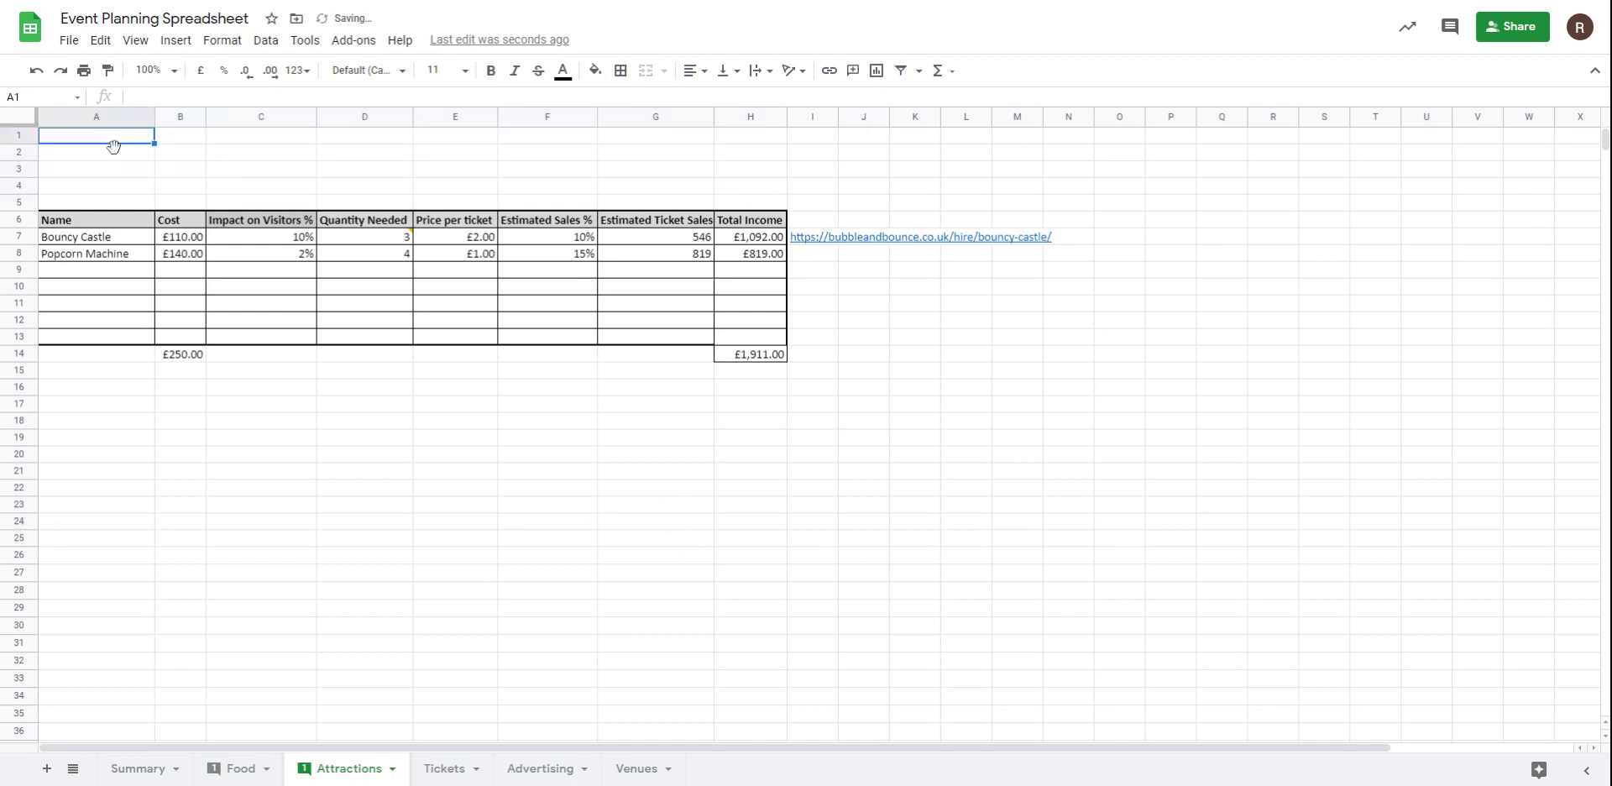
pyautogui.hotkey('ctrl', 'v')
pyautogui.click(331, 472)
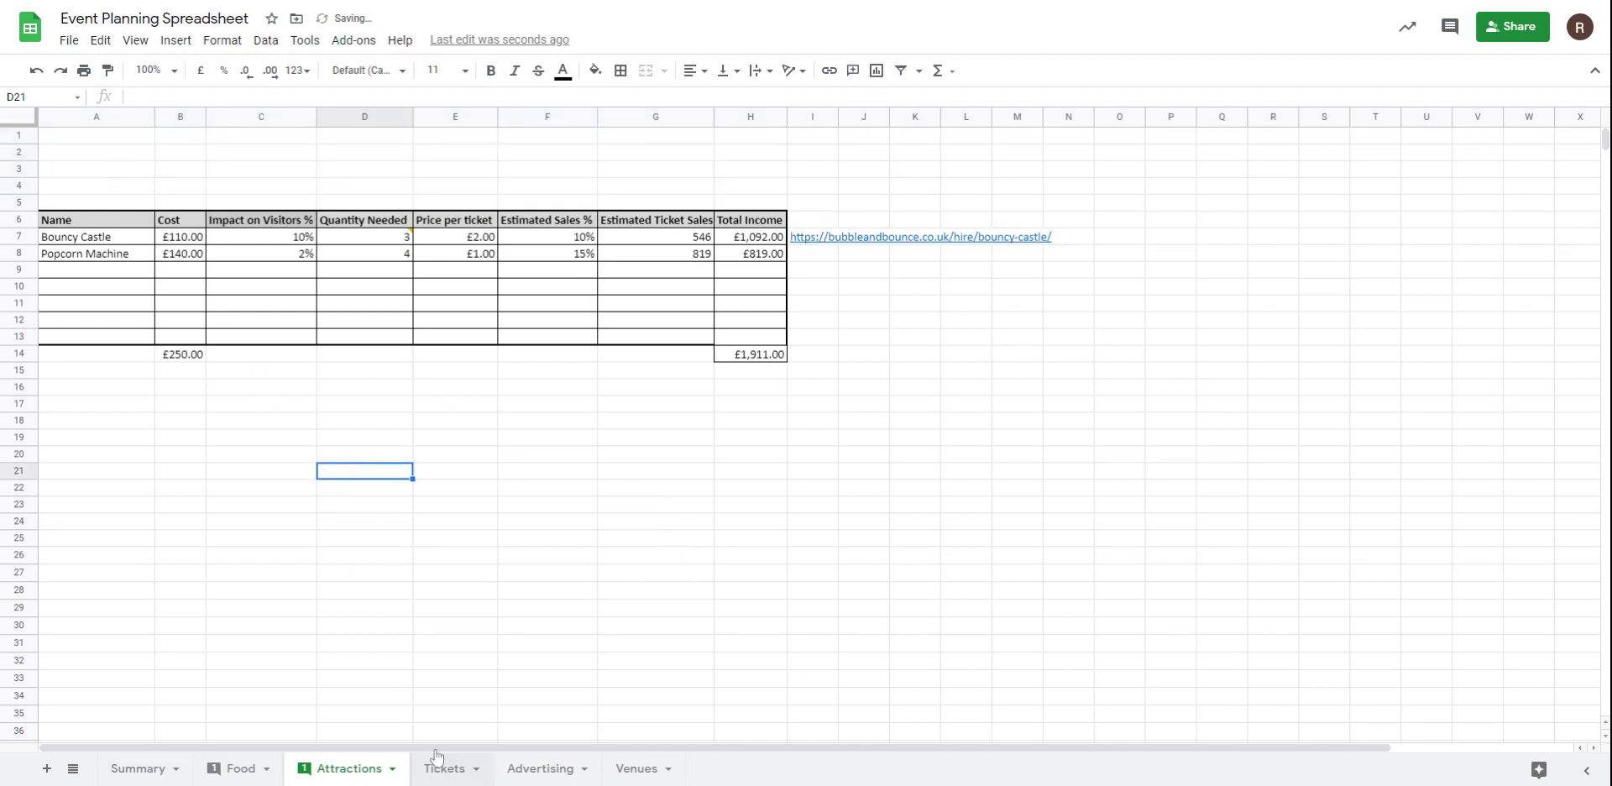
# Step: Copy the Food header rows 1–3 and paste them at A1 of Attractions
pyautogui.click(250, 768)
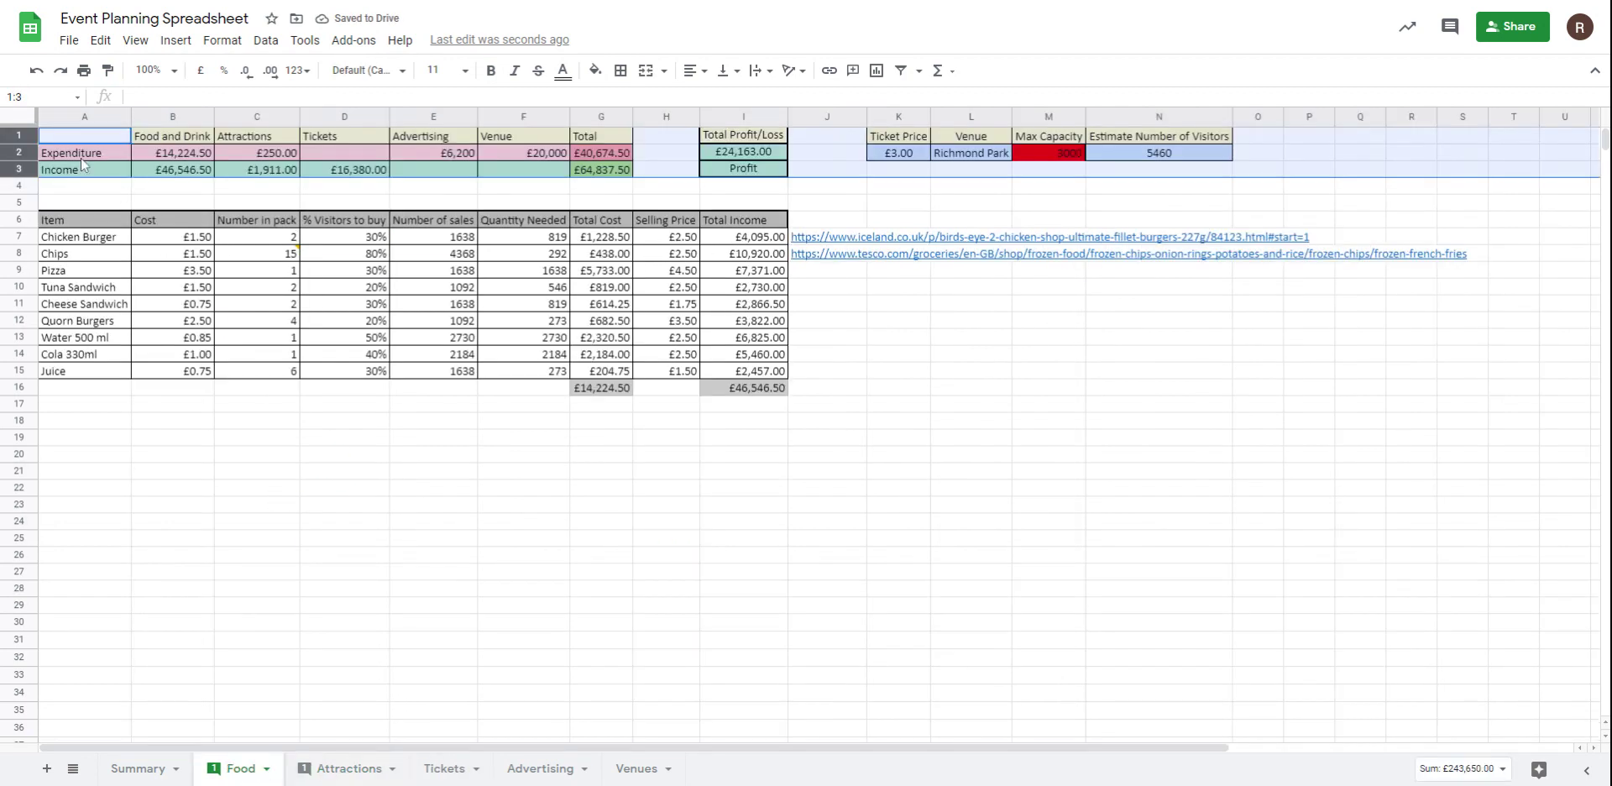
pyautogui.rightClick(25, 147)
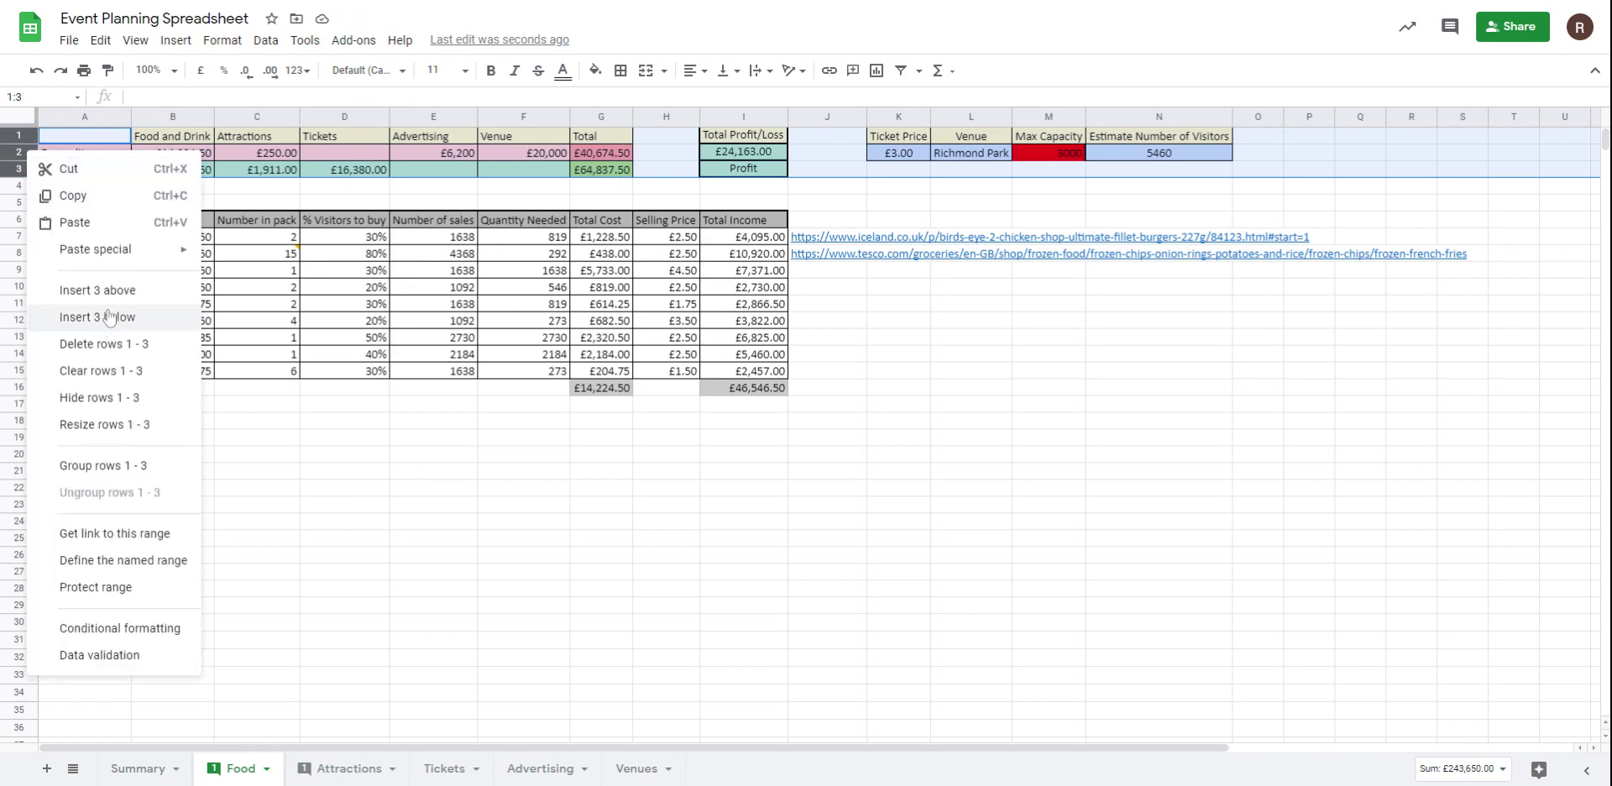
pyautogui.click(110, 203)
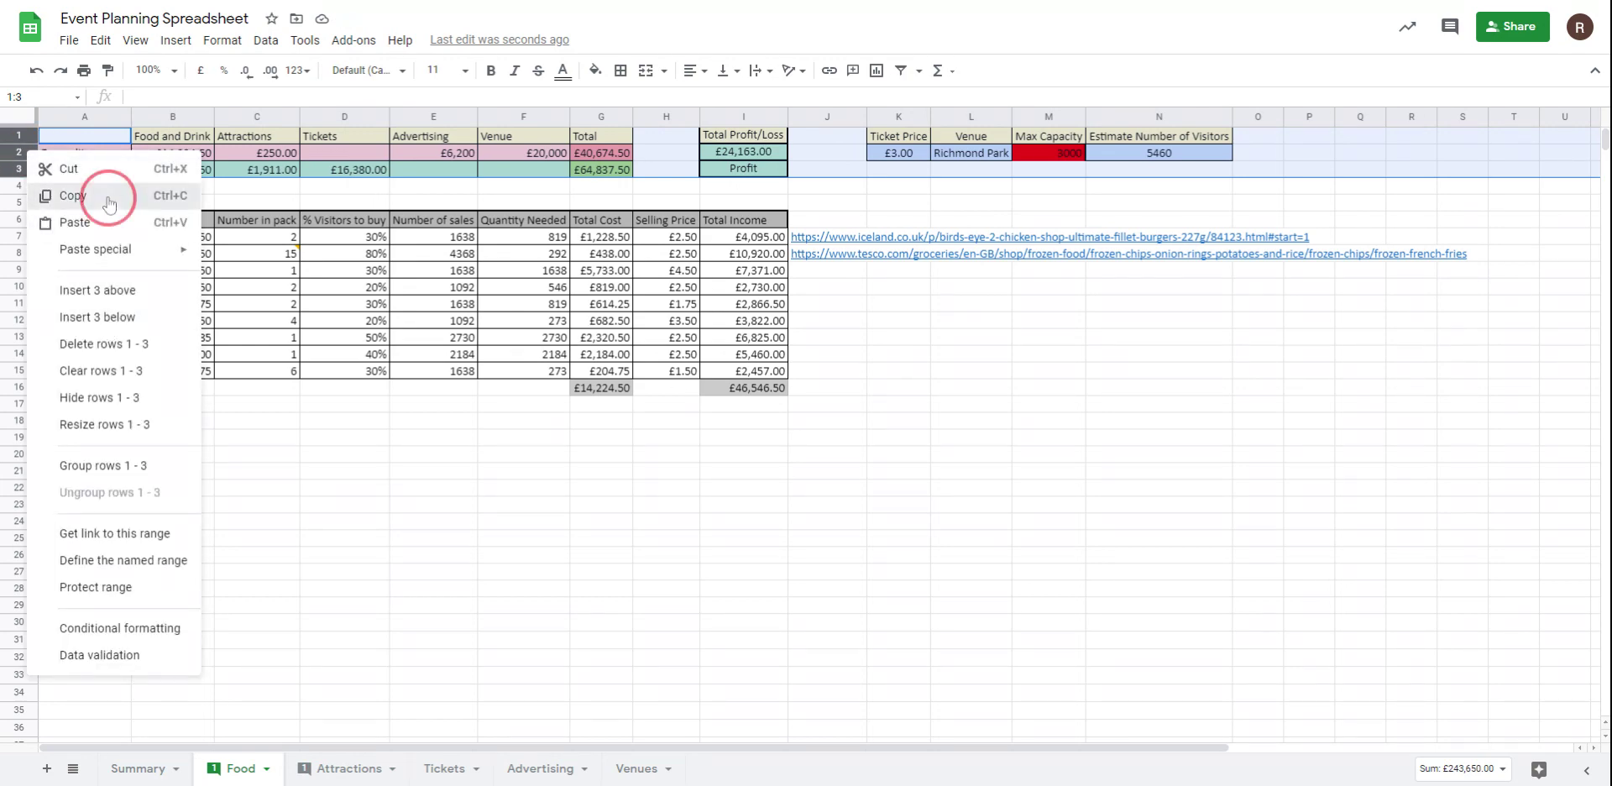
pyautogui.click(353, 769)
pyautogui.click(64, 140)
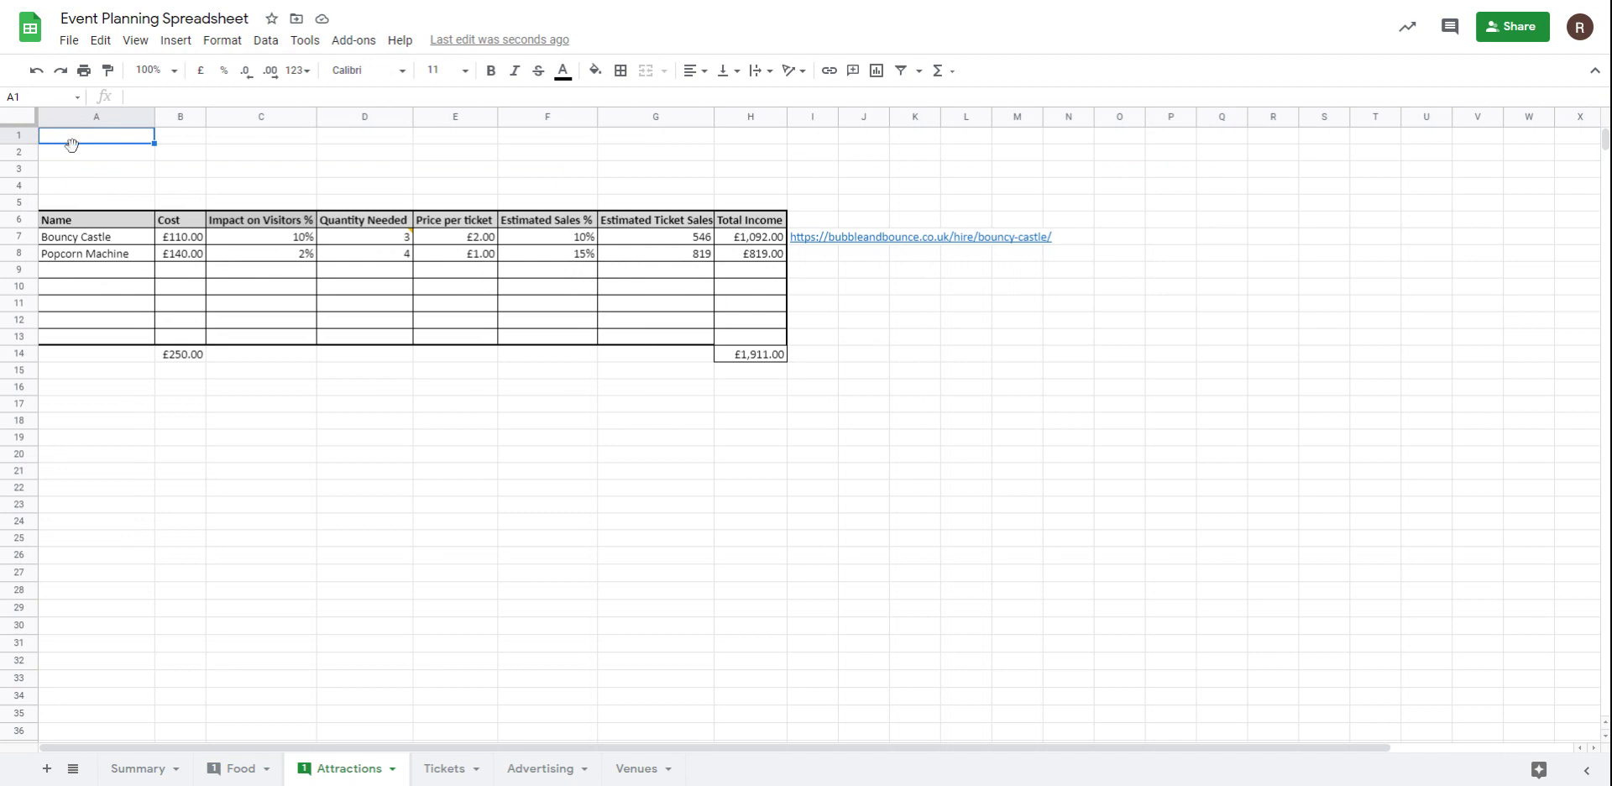
pyautogui.hotkey('ctrl', 'v')
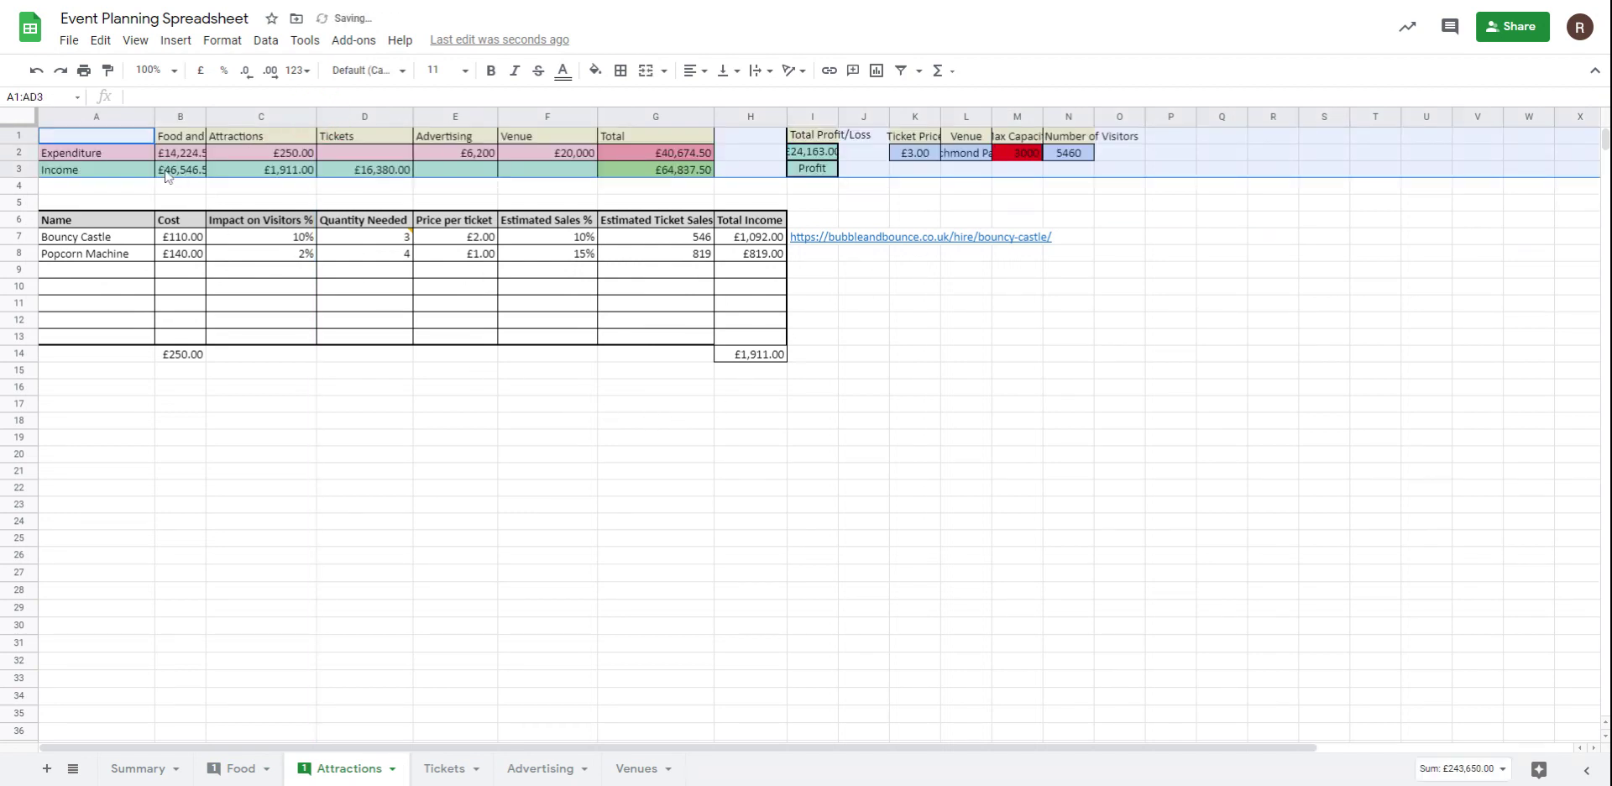
# Step: Auto-fit the Attractions columns and narrow the wide Total Profit/Loss column
pyautogui.click(18, 116)
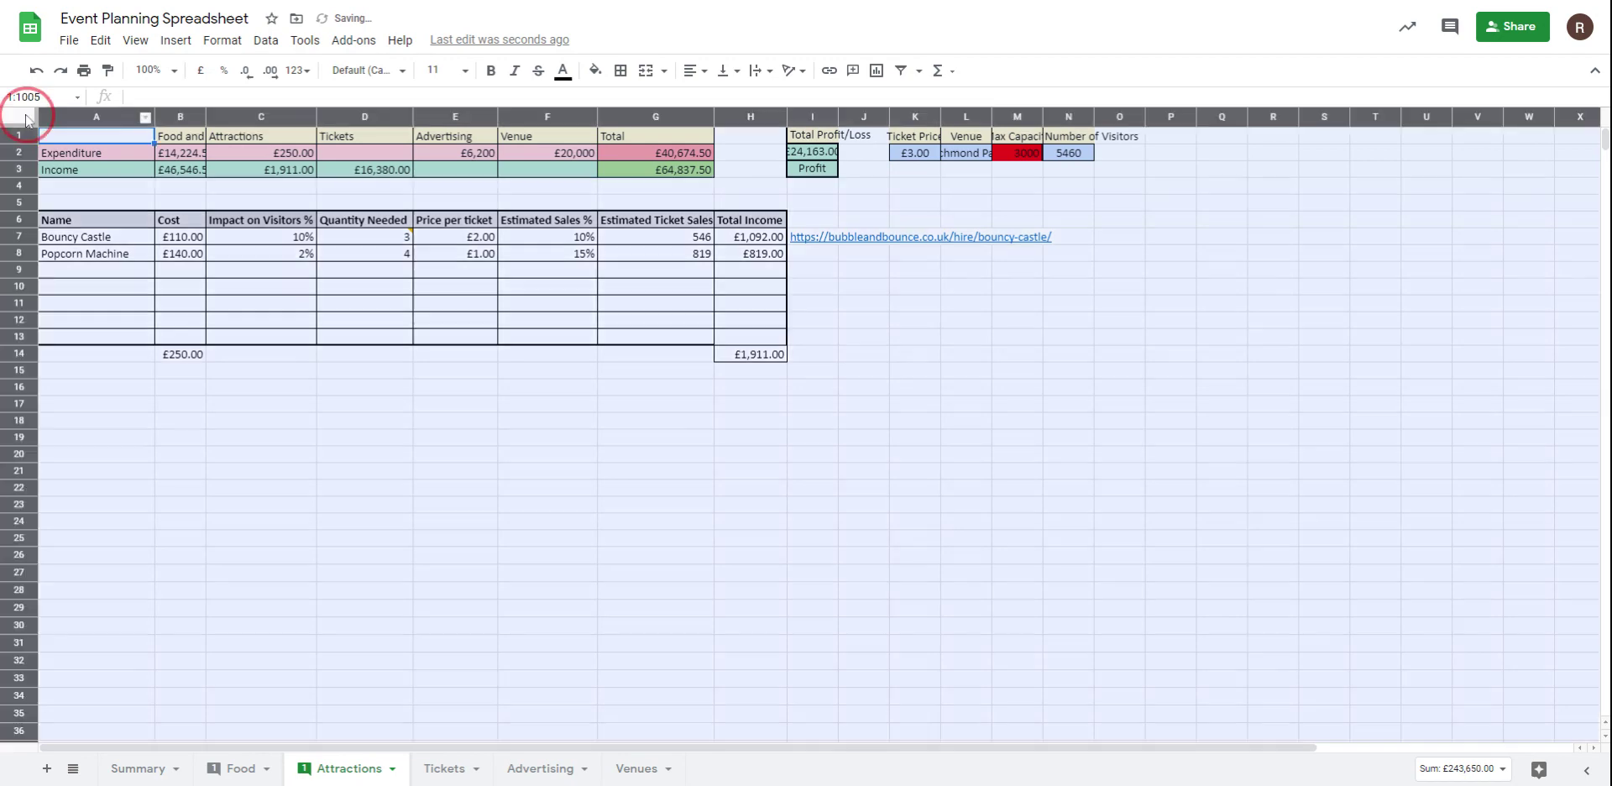
pyautogui.doubleClick(204, 114)
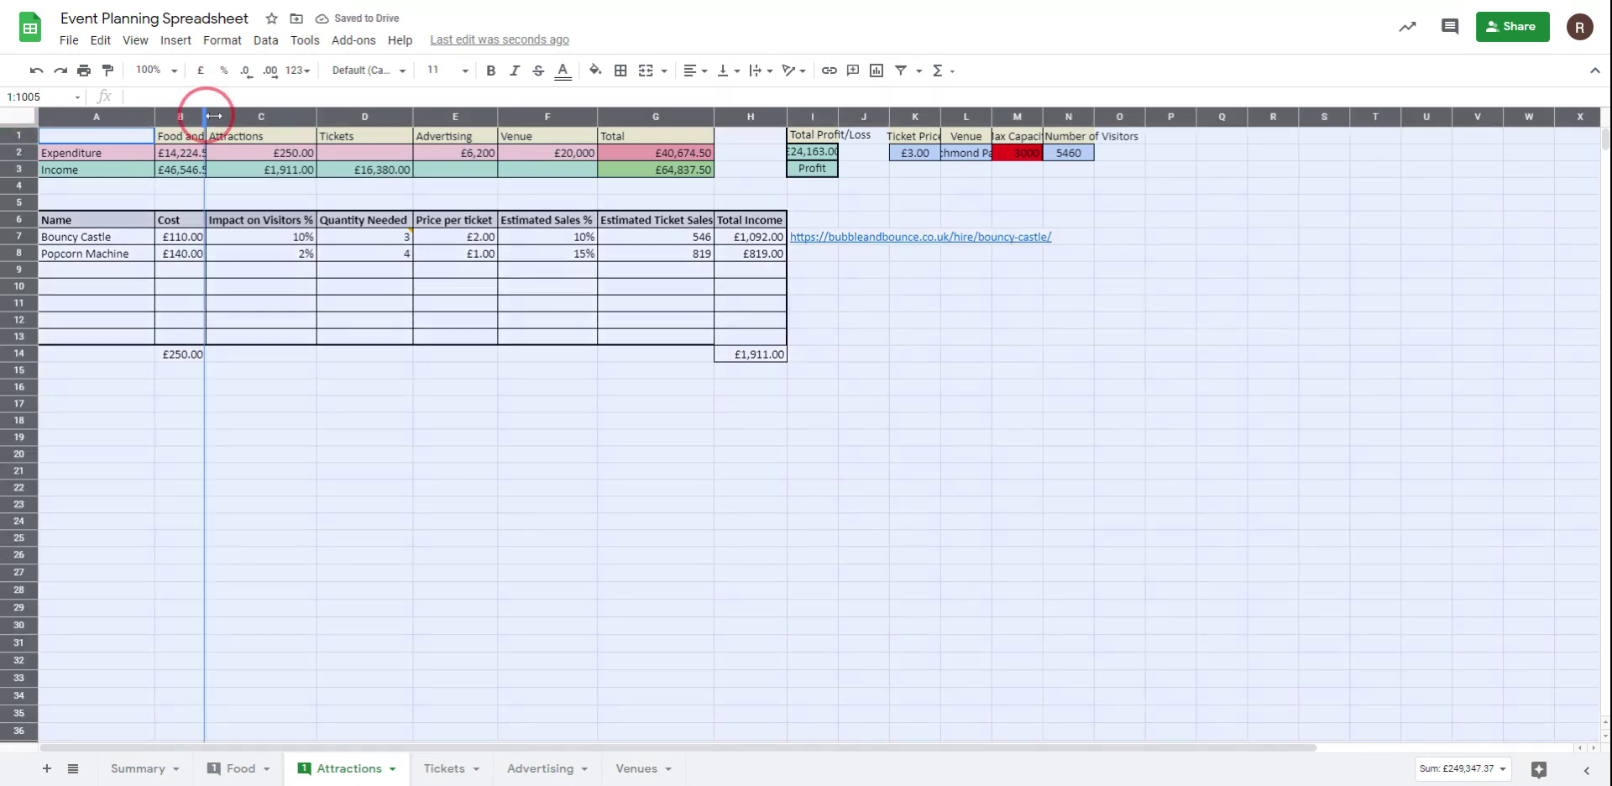
pyautogui.click(592, 454)
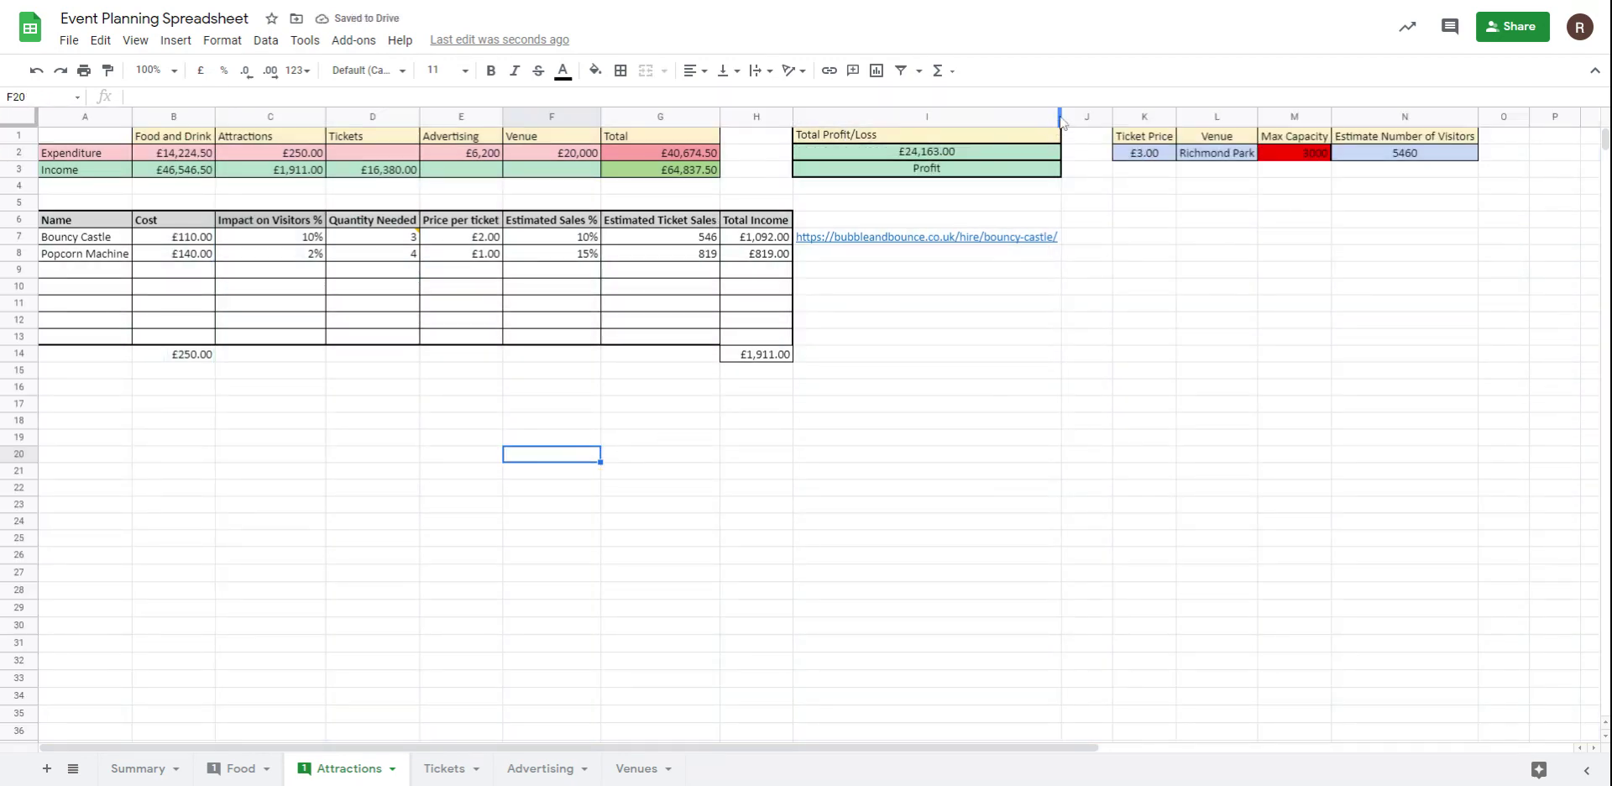
pyautogui.moveTo(1062, 116); pyautogui.dragTo(878, 141)
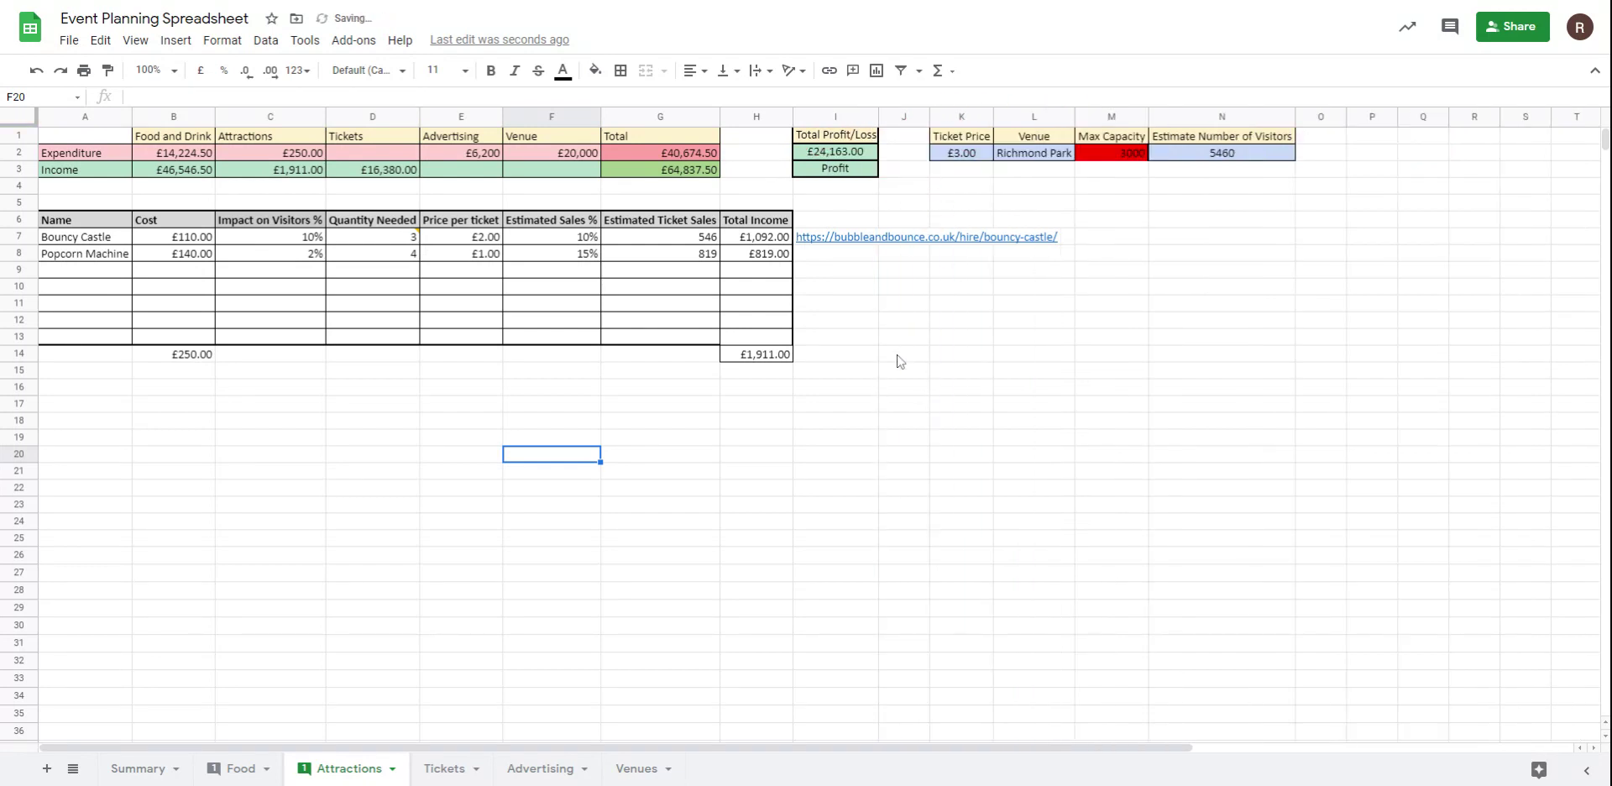
pyautogui.click(900, 360)
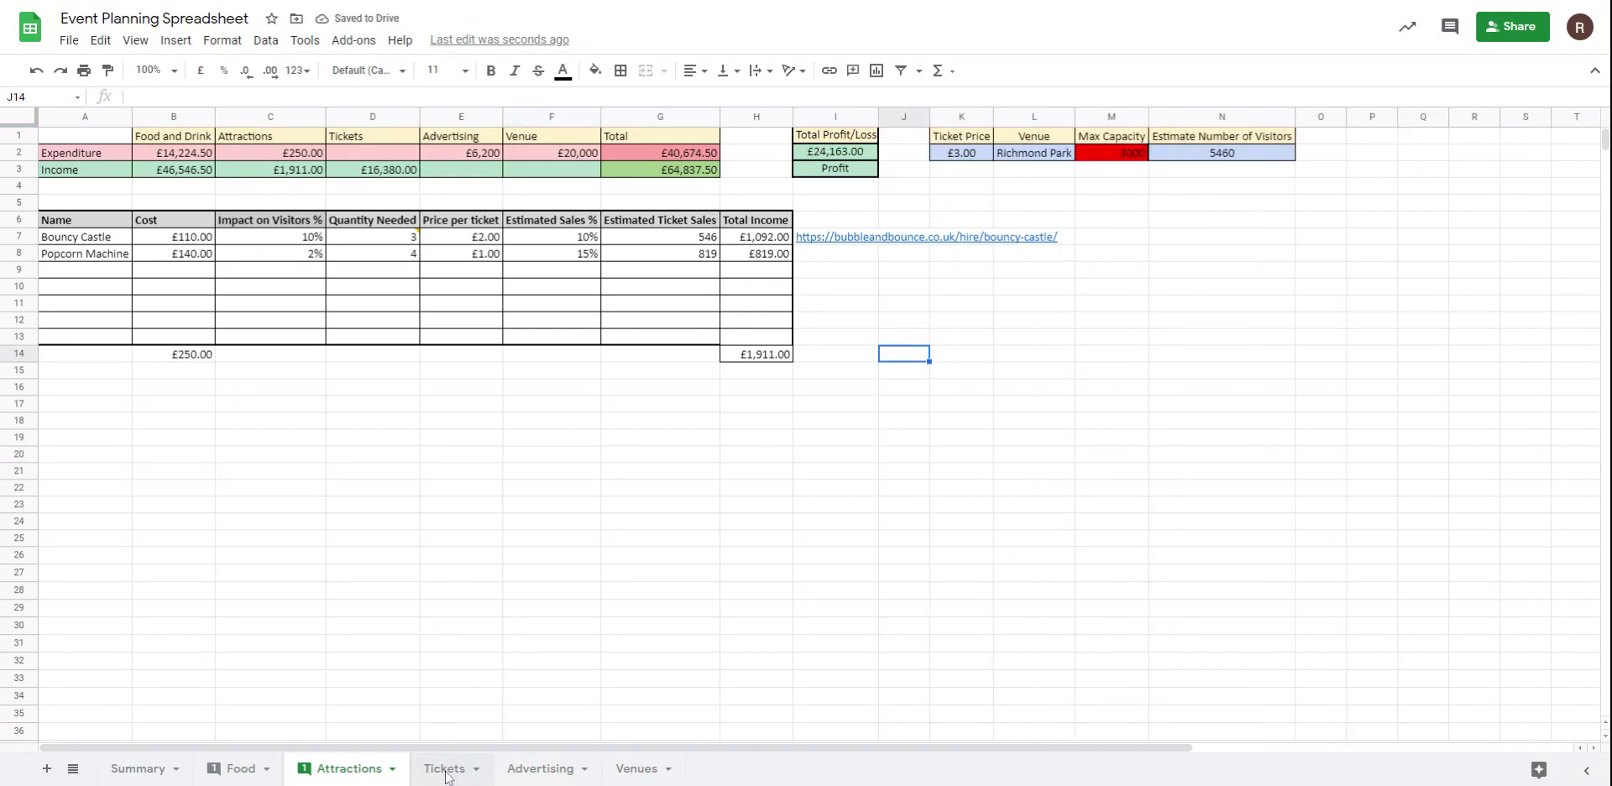
pyautogui.click(445, 768)
# Step: Insert five blank rows above the Tickets table and paste the Summary header at A1
pyautogui.moveTo(31, 149); pyautogui.dragTo(18, 224)
pyautogui.rightClick(19, 223)
pyautogui.click(92, 336)
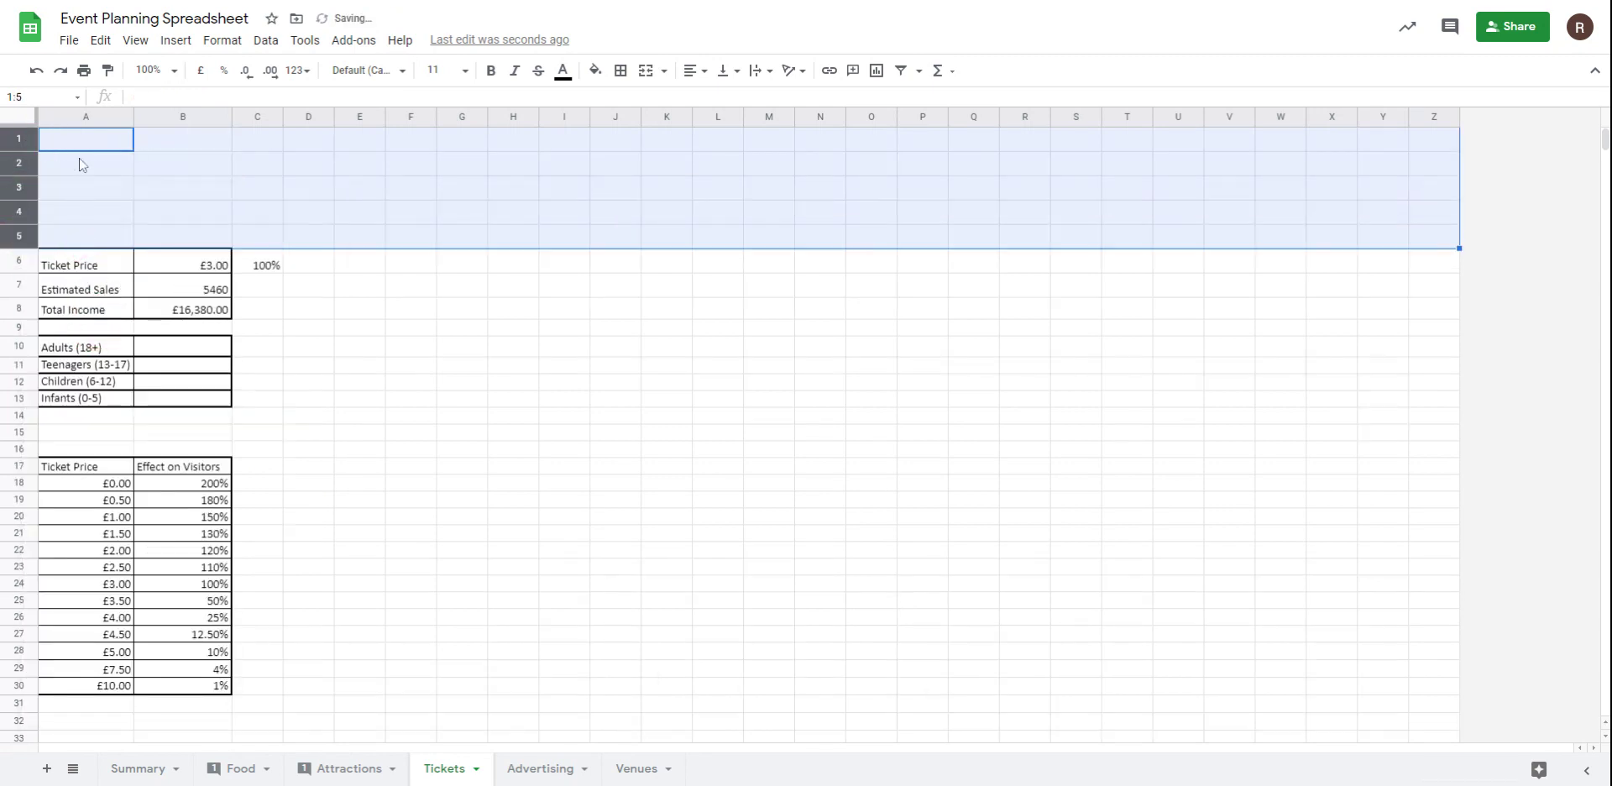
pyautogui.click(81, 152)
pyautogui.hotkey('ctrl', 'v')
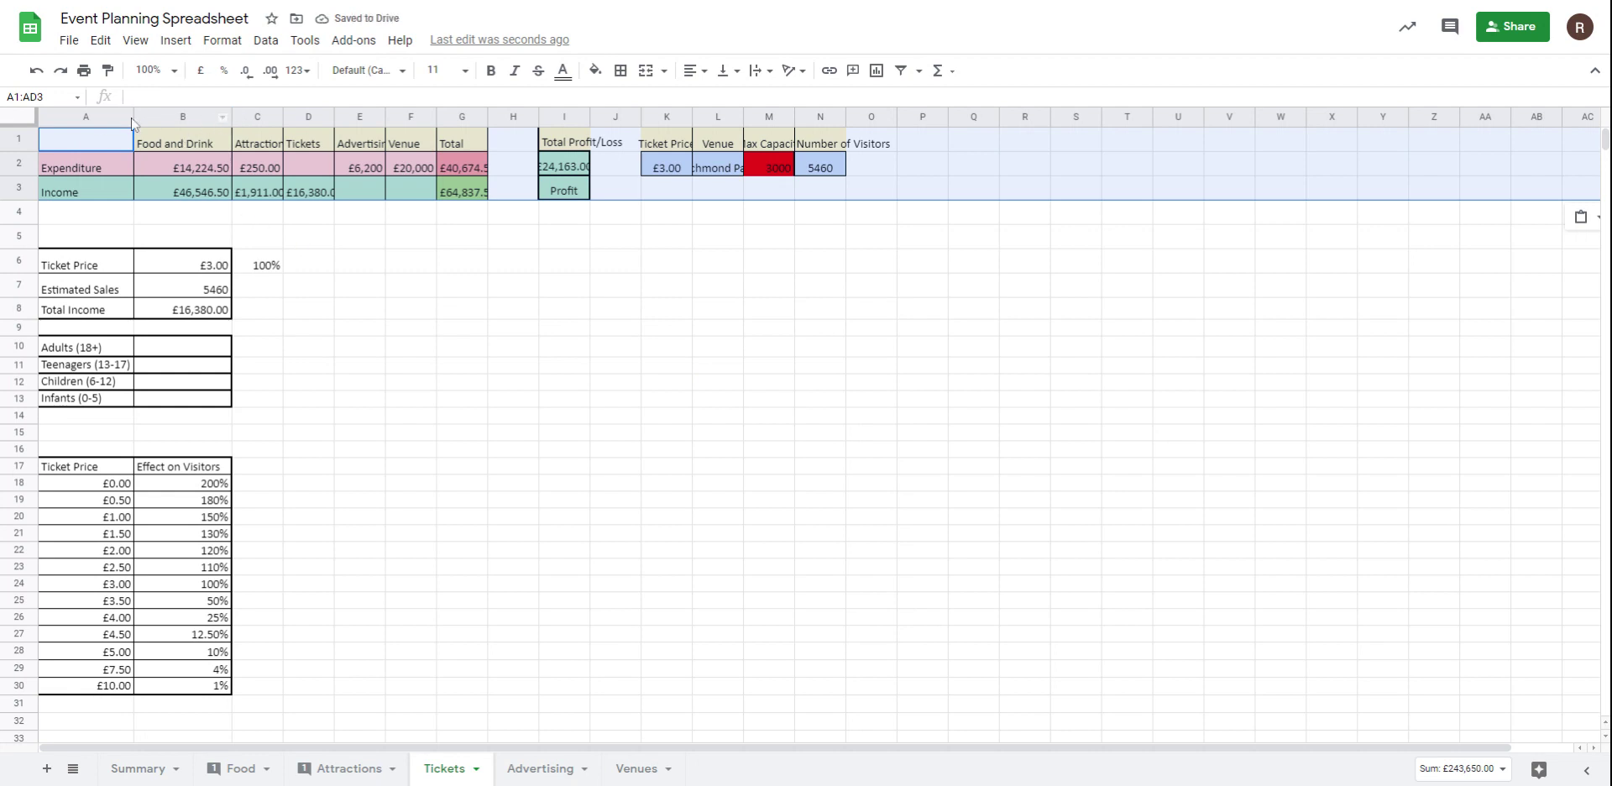
# Step: Freeze the header rows at the top and auto-fit all Tickets columns to their contents
pyautogui.moveTo(25, 120); pyautogui.dragTo(28, 225)
pyautogui.click(464, 309)
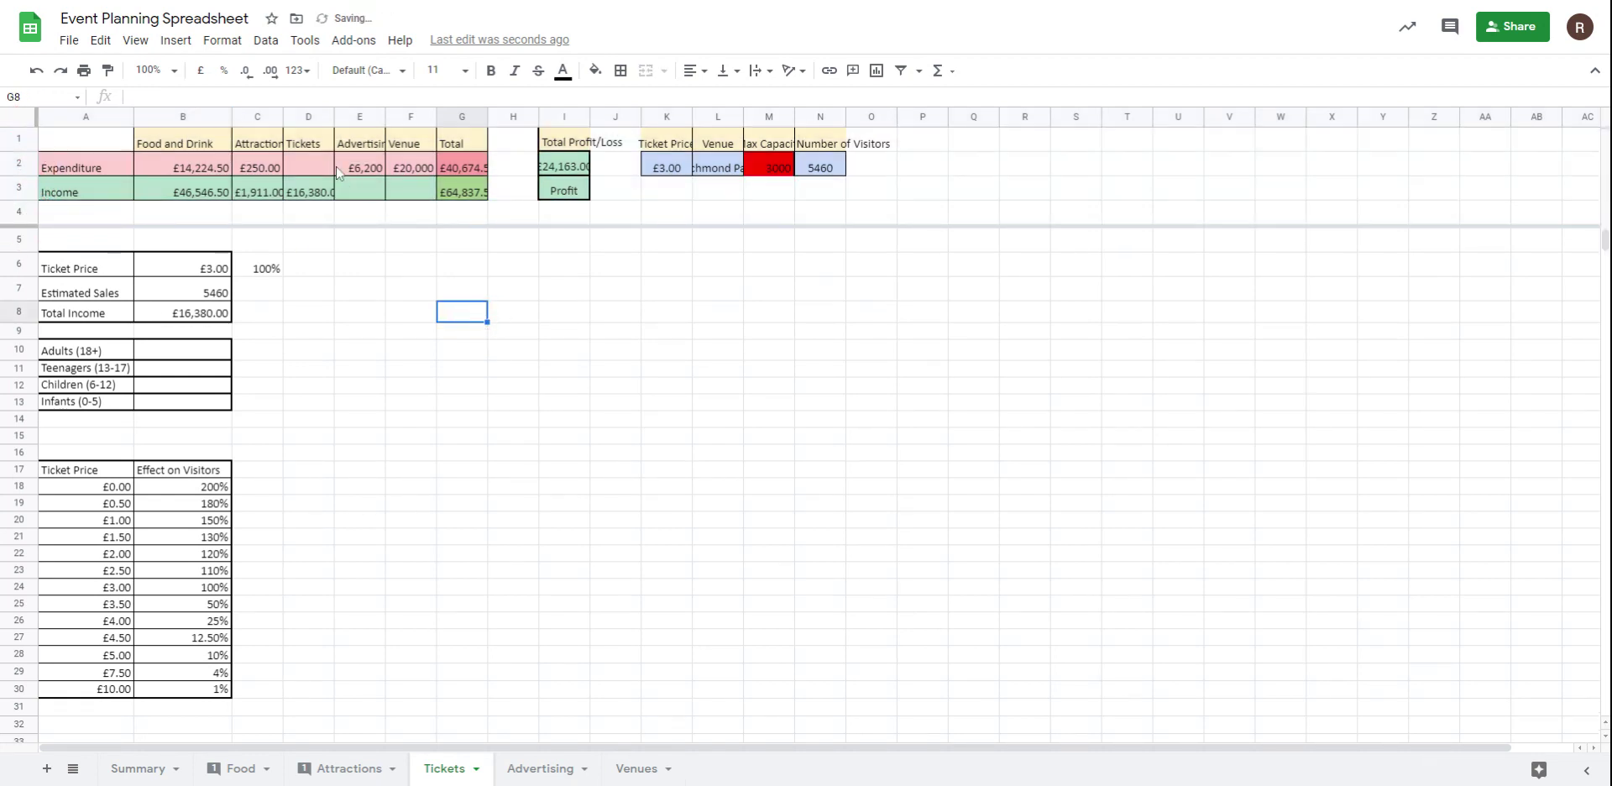
pyautogui.doubleClick(232, 118)
pyautogui.click(34, 113)
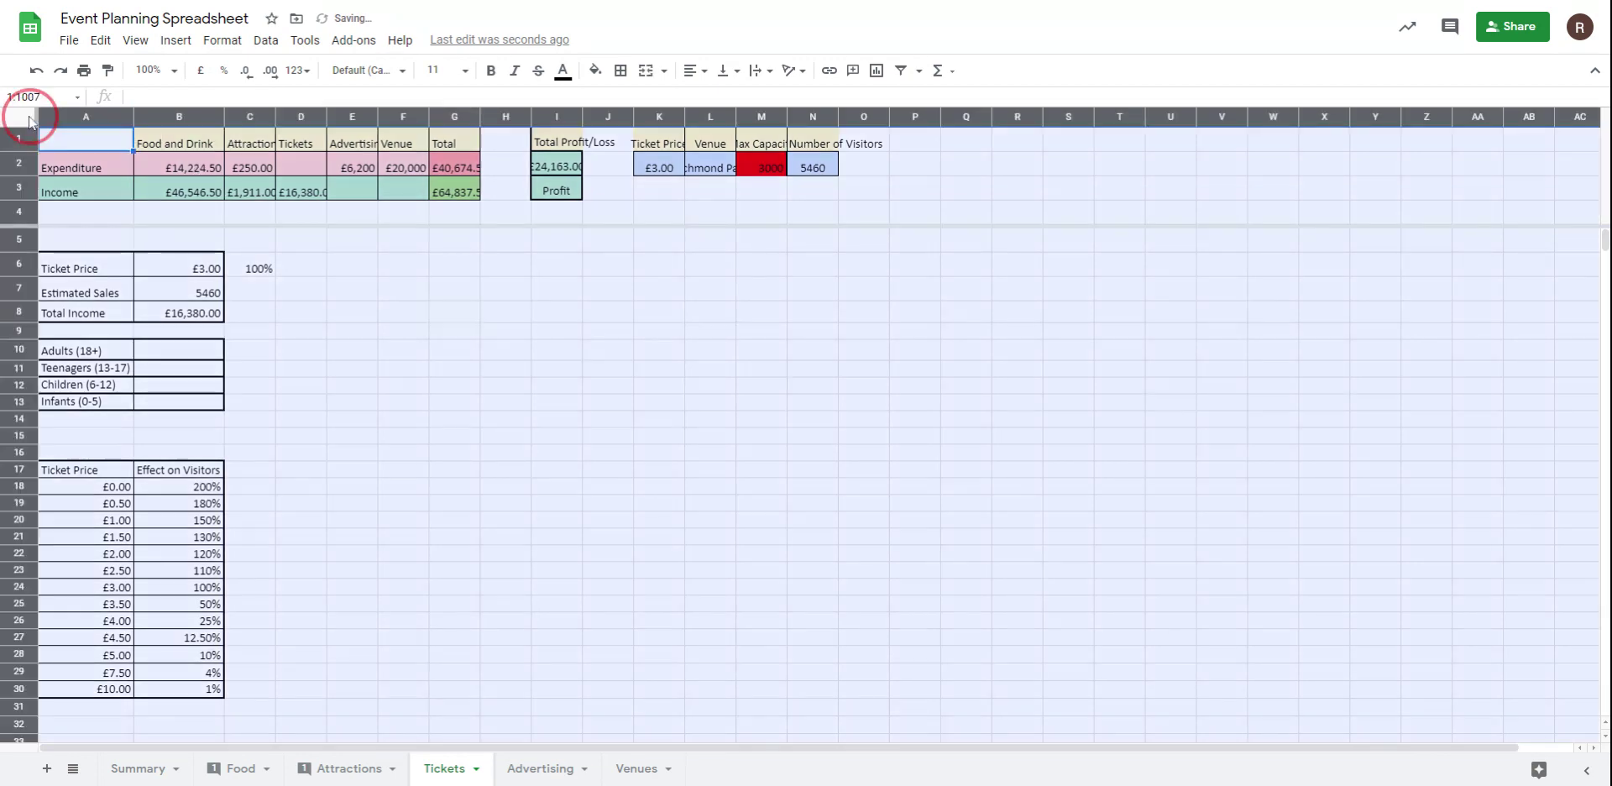
pyautogui.doubleClick(132, 117)
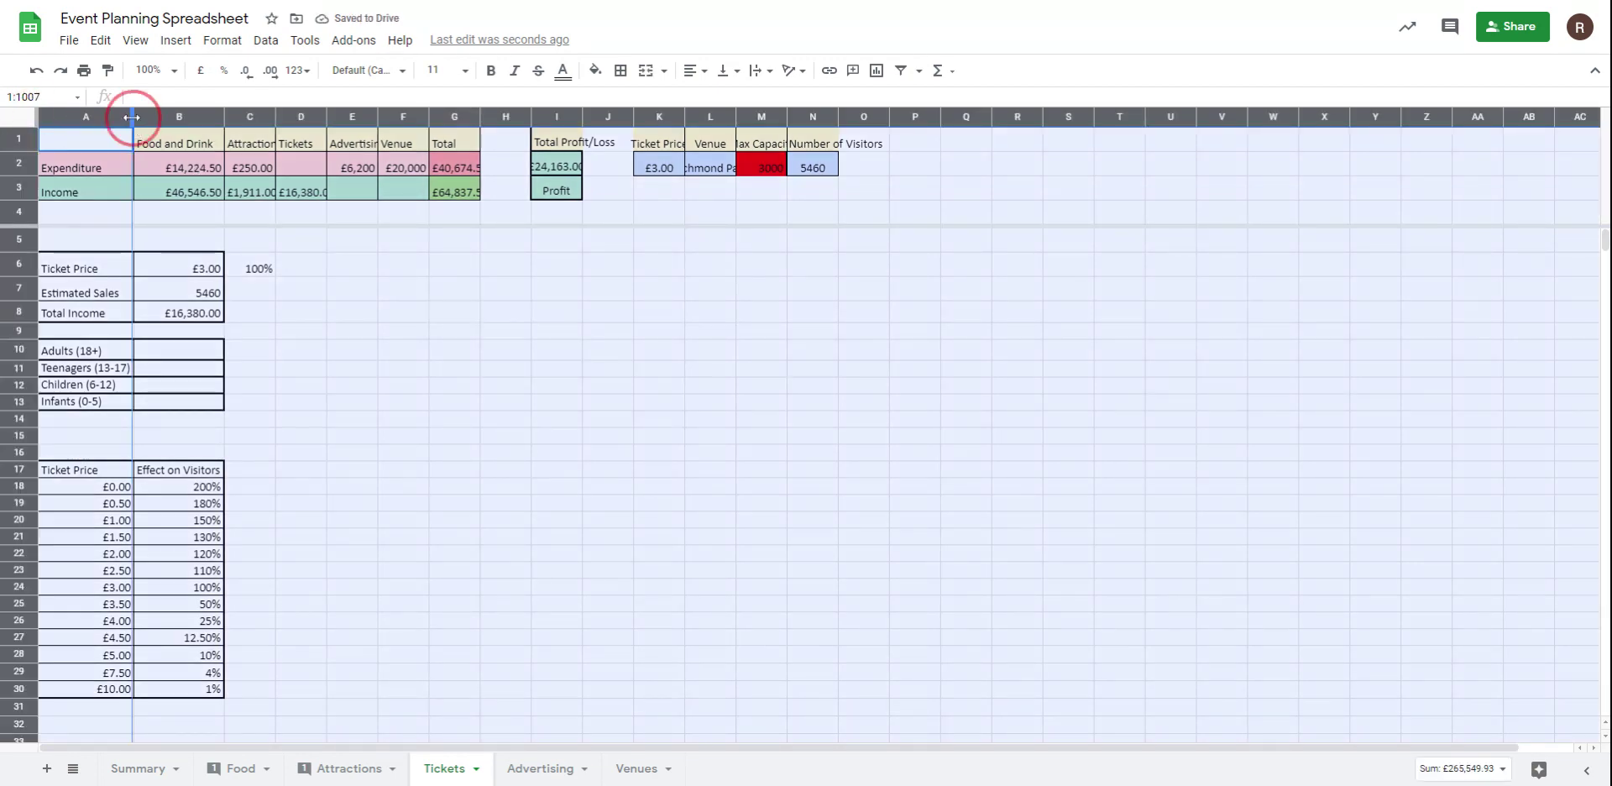
pyautogui.click(554, 402)
# Step: On Advertising, insert five rows above the table and clear their grey fill across A1:F5
pyautogui.click(546, 769)
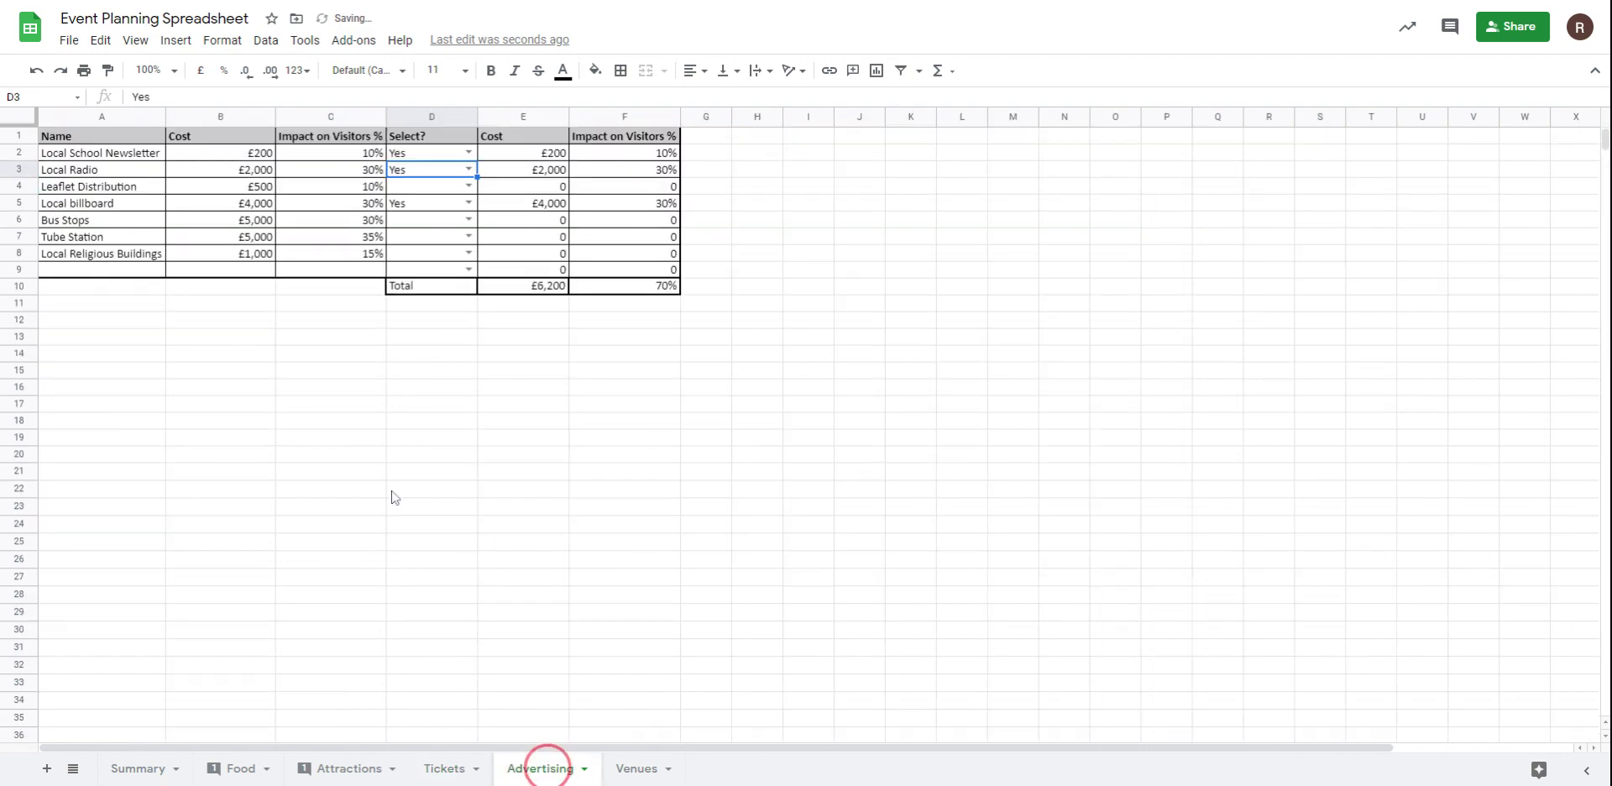
pyautogui.moveTo(31, 141); pyautogui.dragTo(18, 206)
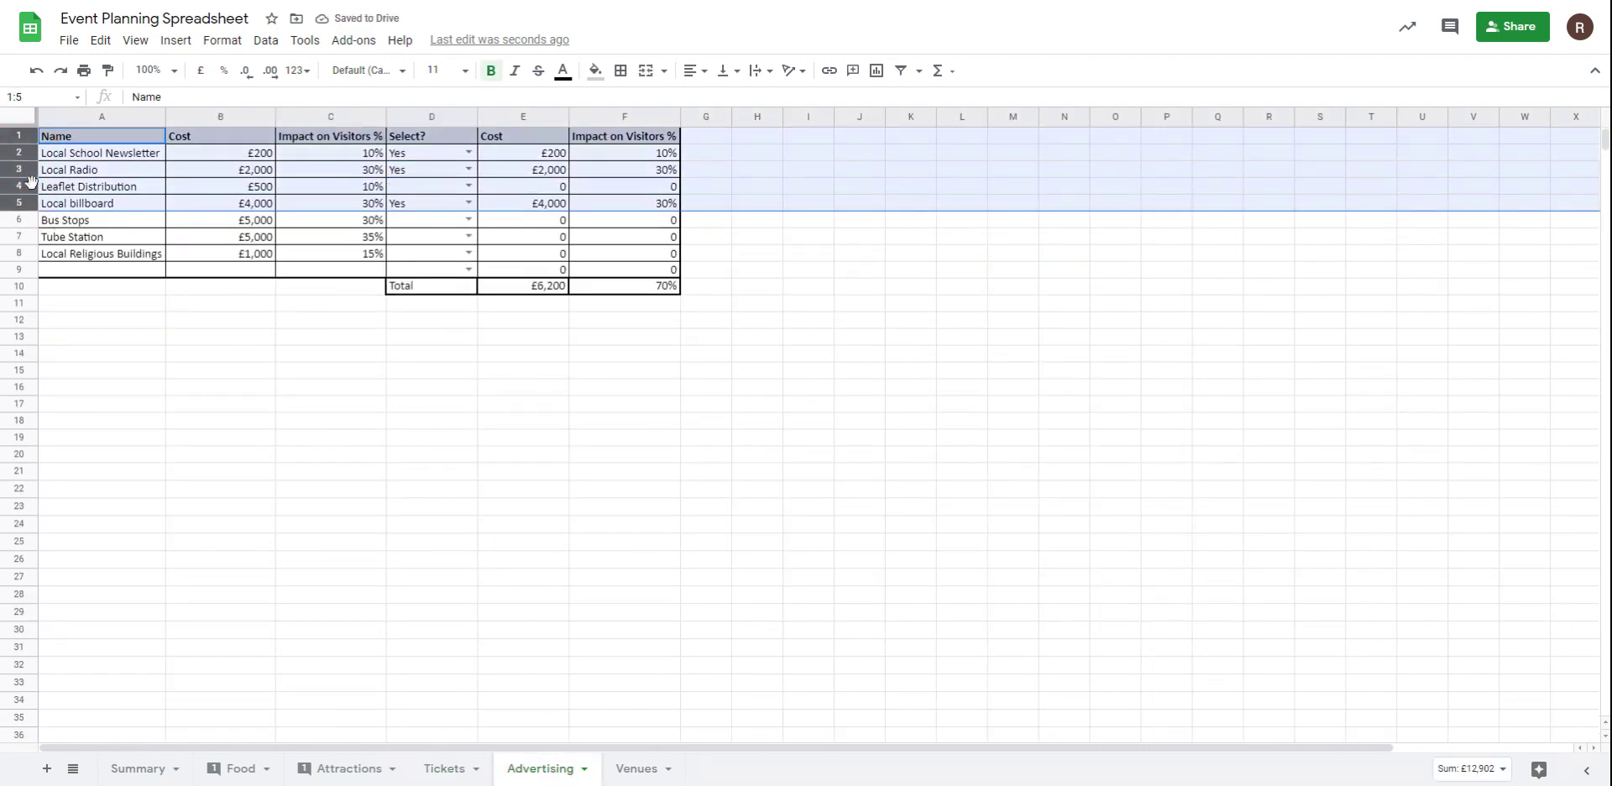
pyautogui.rightClick(32, 182)
pyautogui.click(102, 320)
pyautogui.click(101, 353)
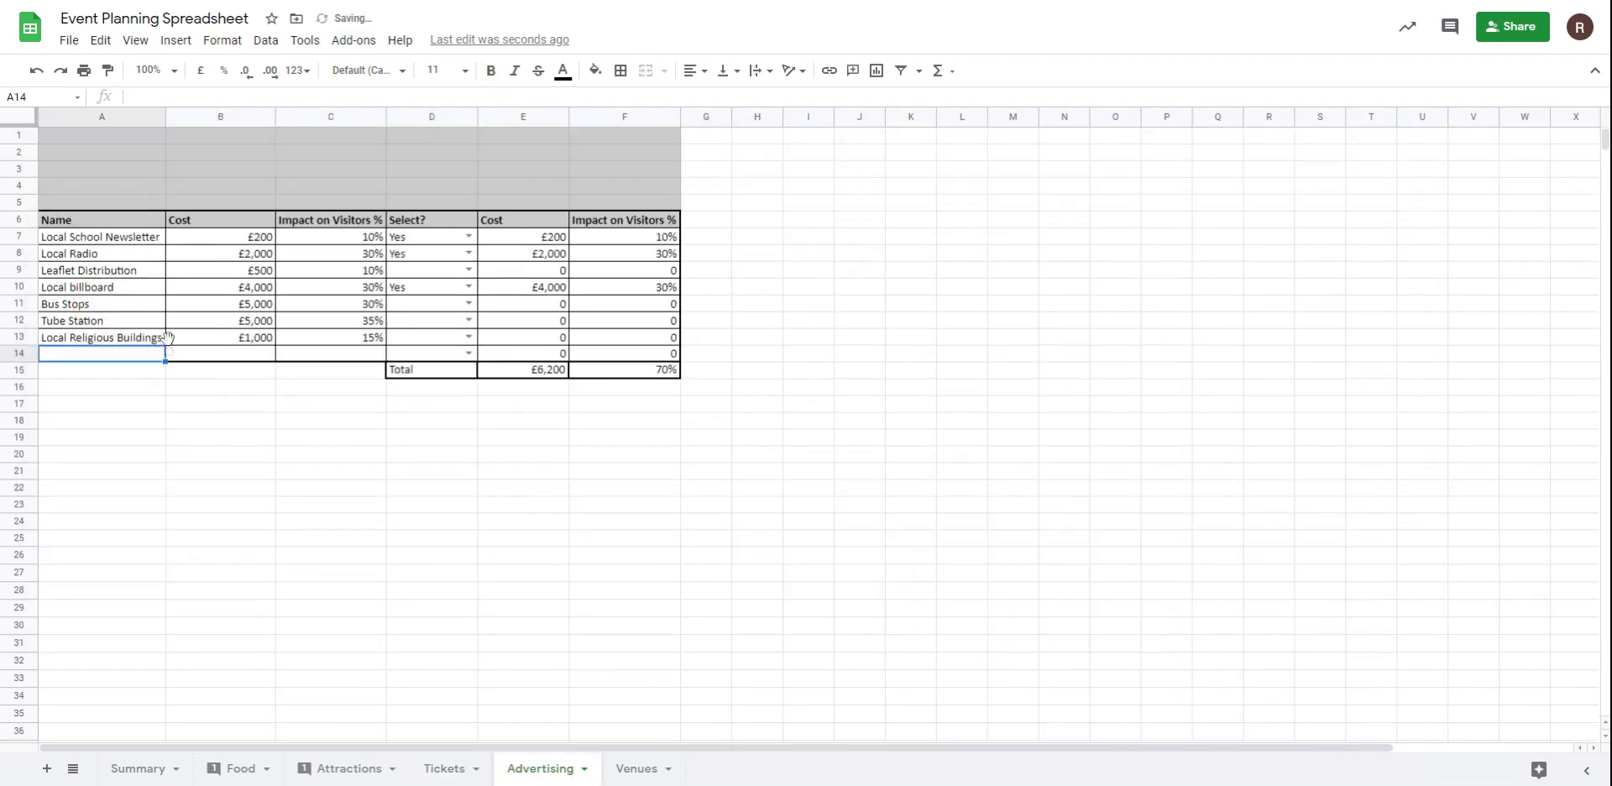
pyautogui.click(794, 256)
pyautogui.click(107, 70)
pyautogui.moveTo(95, 136); pyautogui.dragTo(629, 201)
pyautogui.click(756, 454)
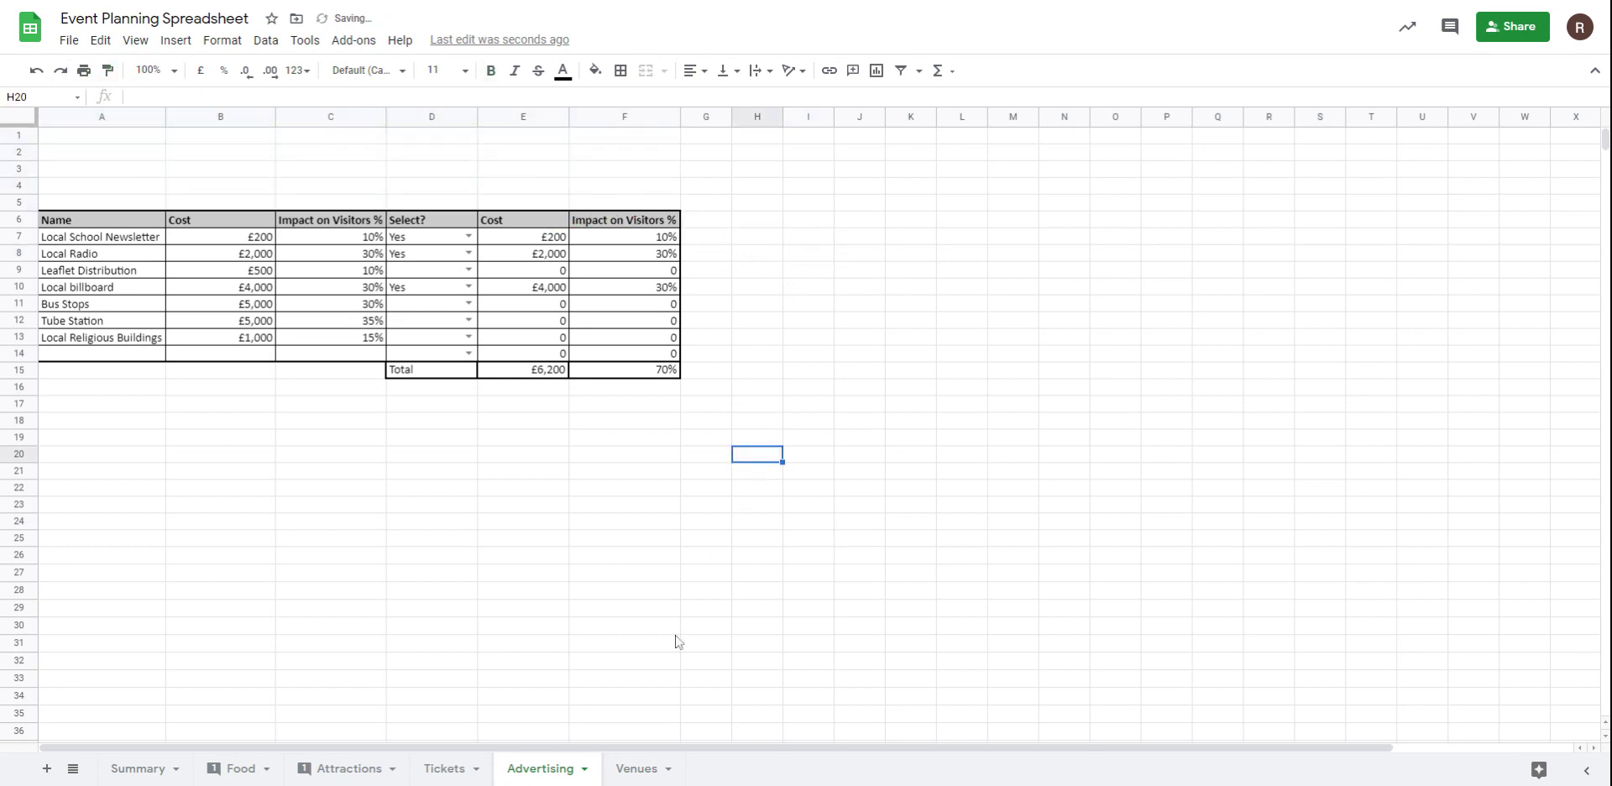
# Step: On Venues, insert five rows above the table and strip the formatting from A1:D5
pyautogui.click(634, 770)
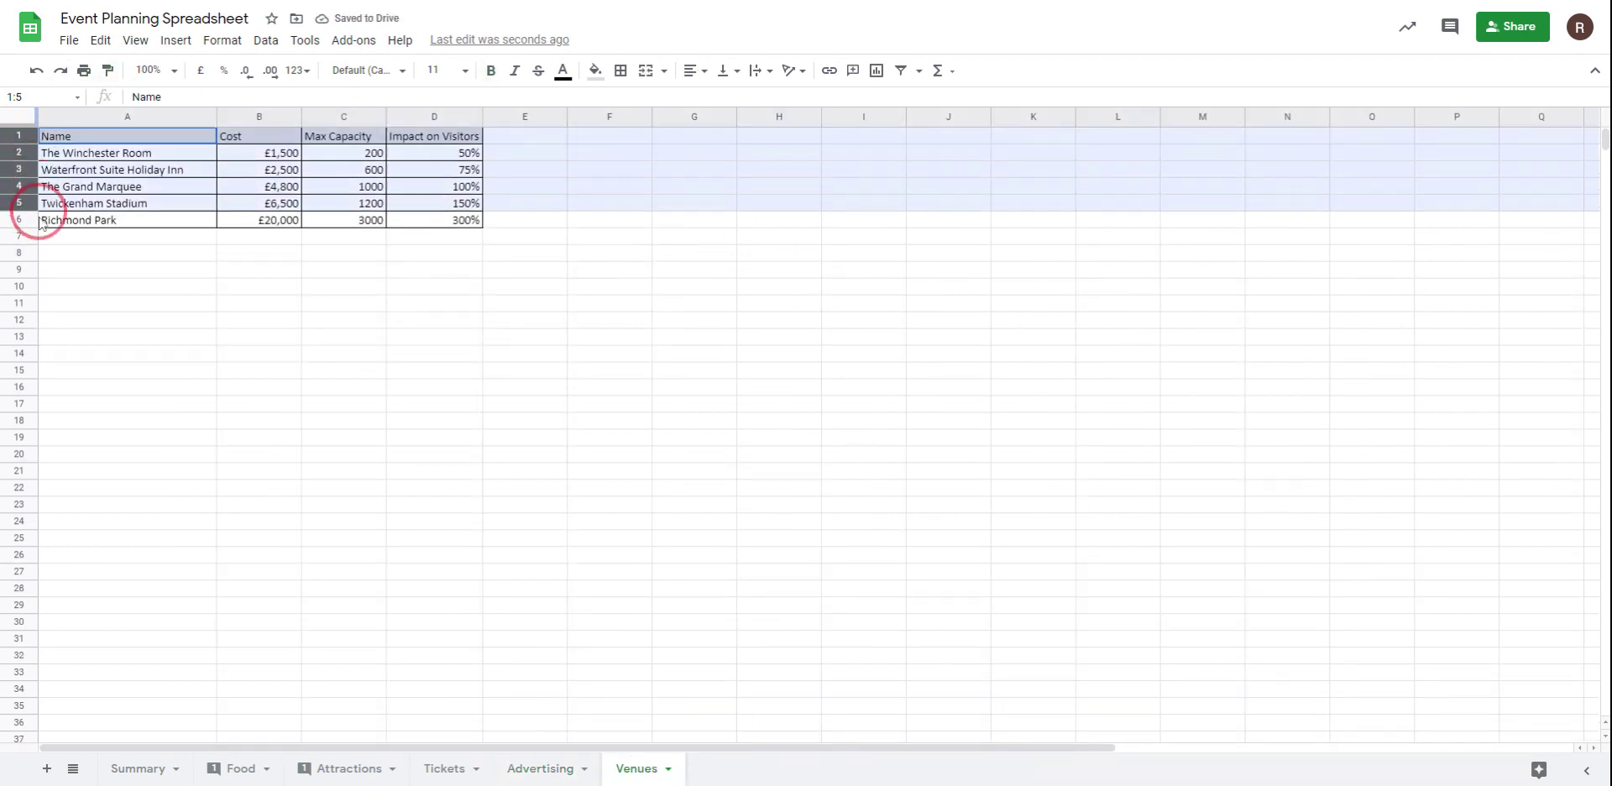
pyautogui.moveTo(39, 222); pyautogui.dragTo(34, 203)
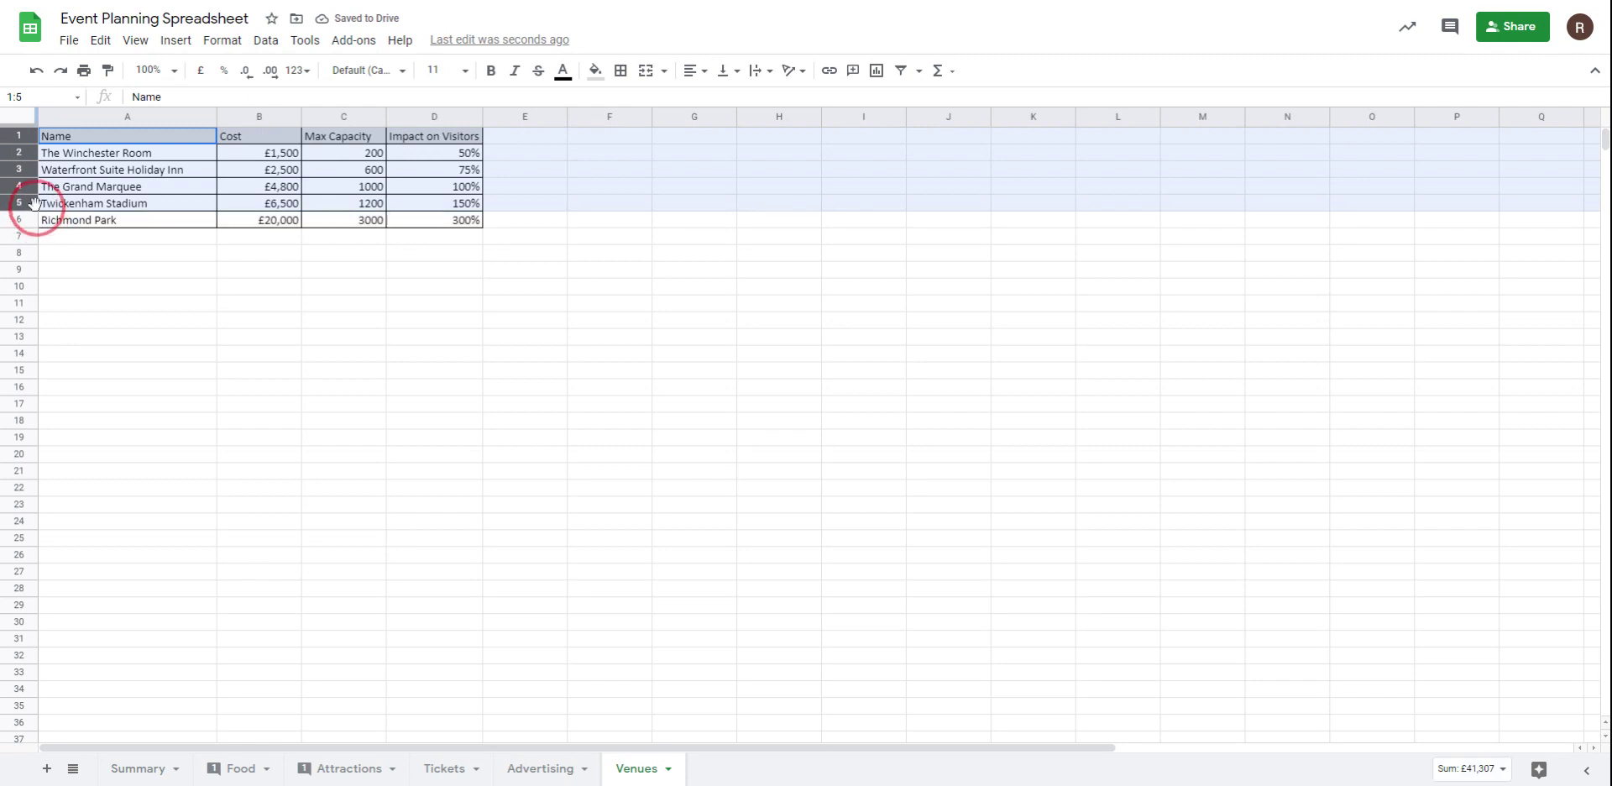
pyautogui.rightClick(25, 151)
pyautogui.click(108, 291)
pyautogui.click(411, 320)
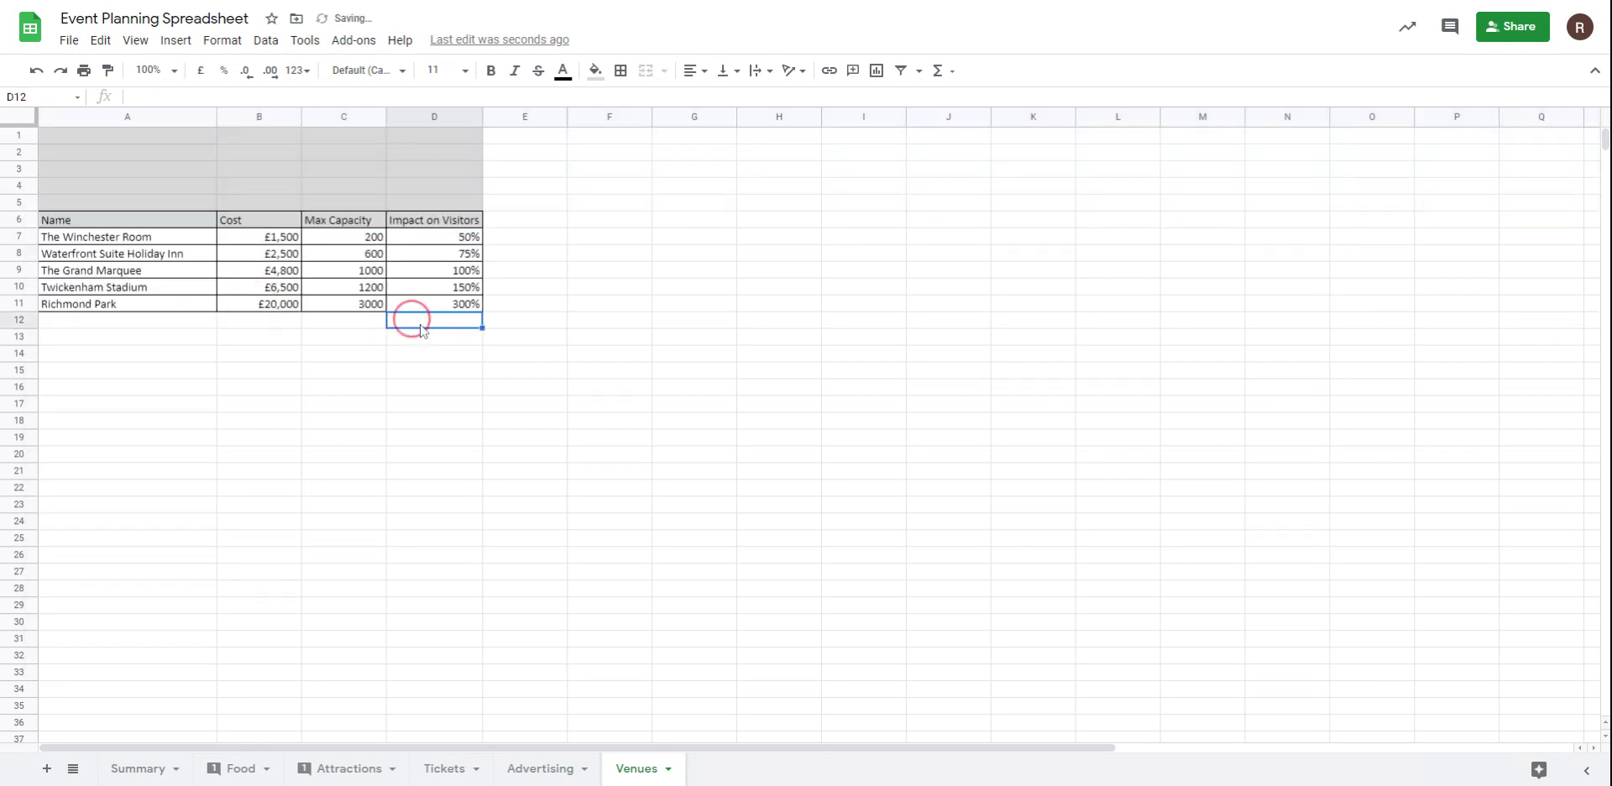
pyautogui.click(722, 337)
pyautogui.click(107, 78)
pyautogui.moveTo(115, 135)
pyautogui.mouseDown()
pyautogui.moveTo(433, 185)
pyautogui.moveTo(439, 199)
pyautogui.mouseUp()
pyautogui.click(635, 376)
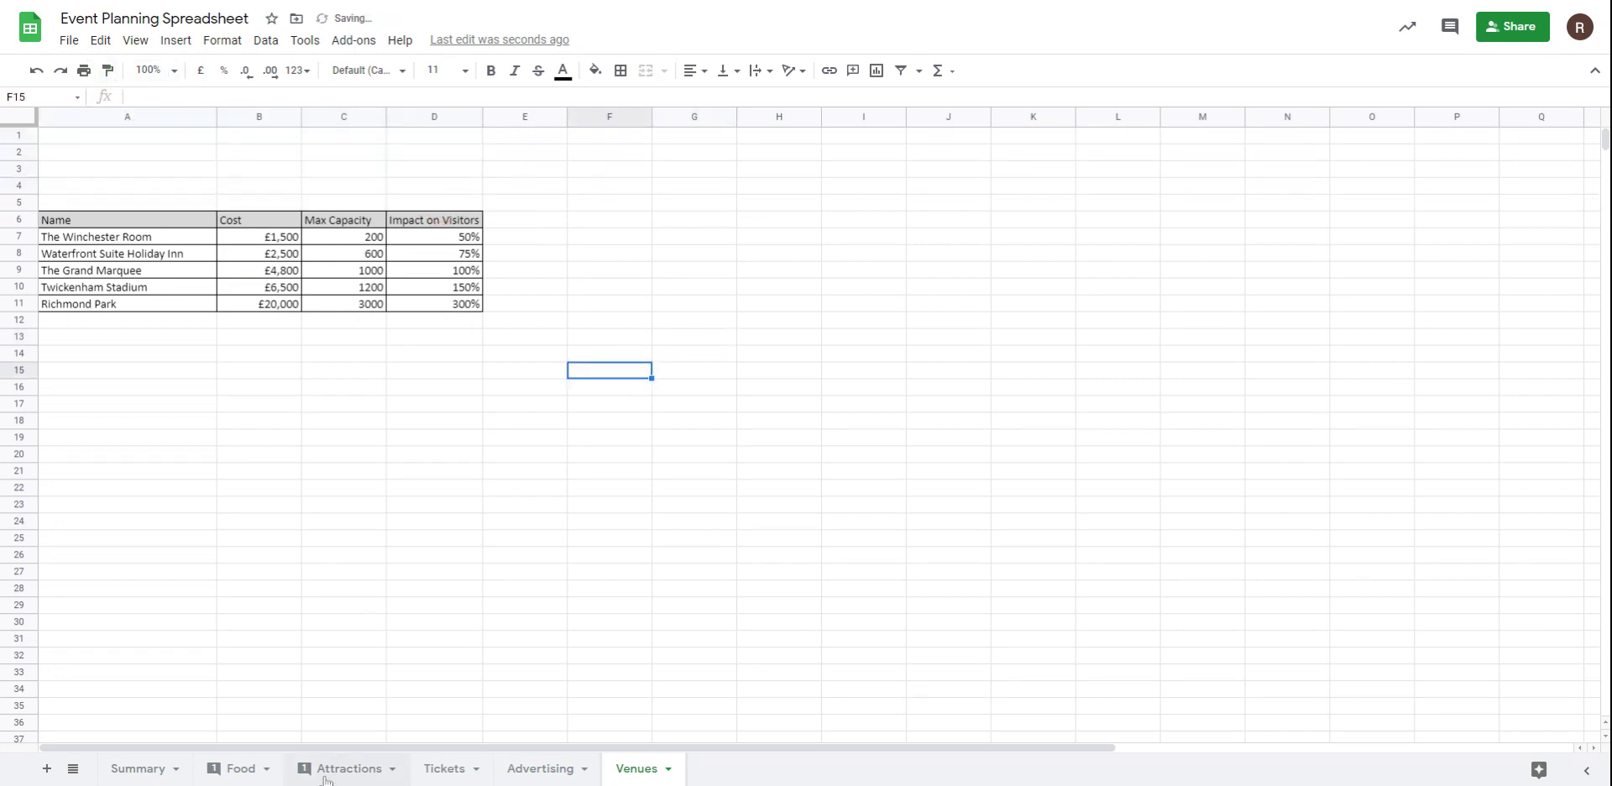
pyautogui.click(326, 779)
# Step: Paste the Summary header rows at A1 on both the Advertising and Venues sheets
pyautogui.moveTo(19, 135); pyautogui.dragTo(31, 169)
pyautogui.click(461, 767)
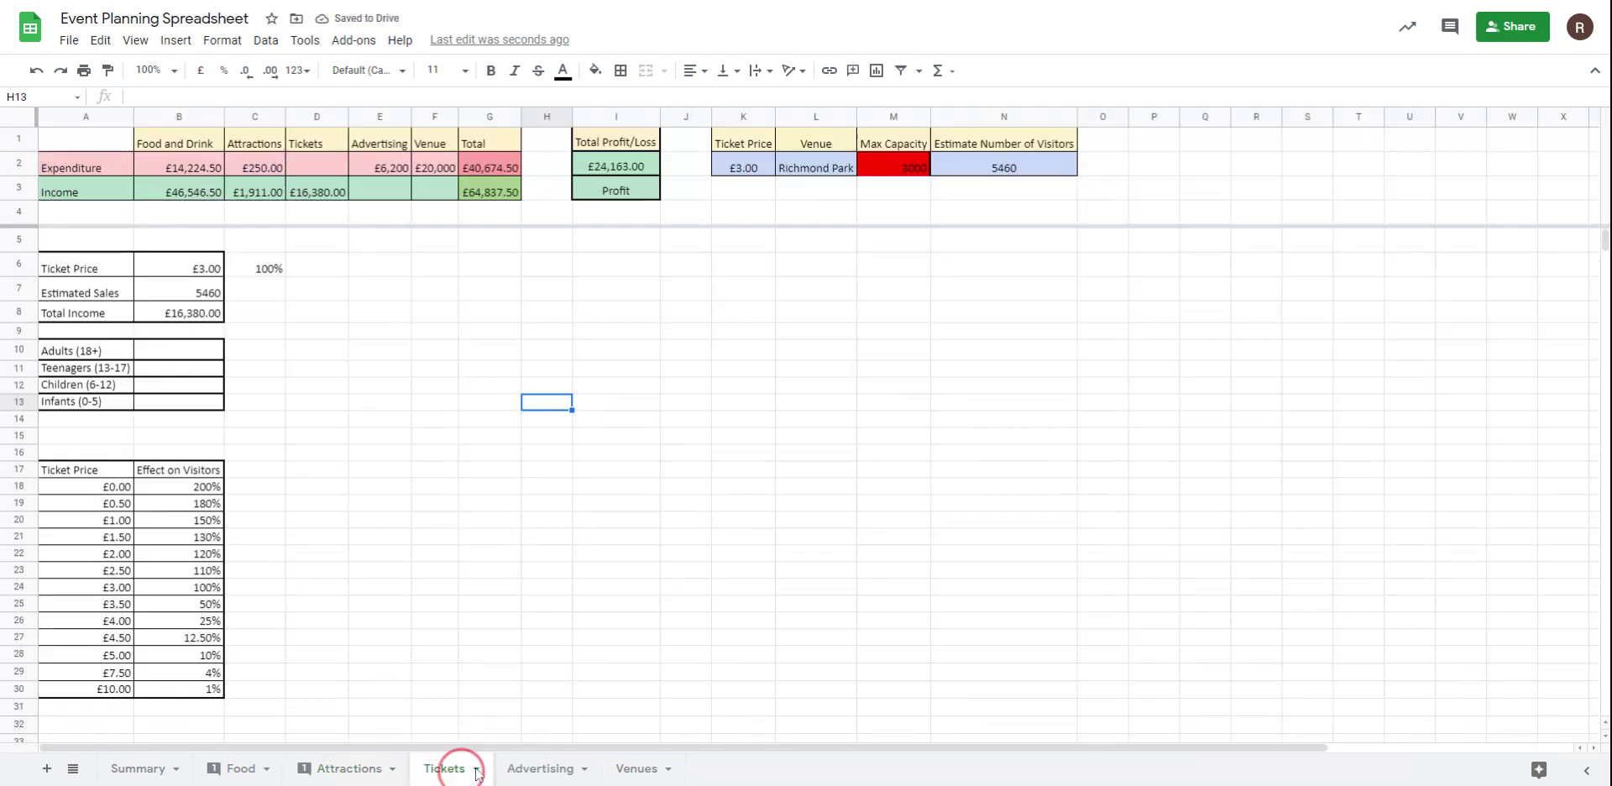
pyautogui.click(537, 767)
pyautogui.click(94, 138)
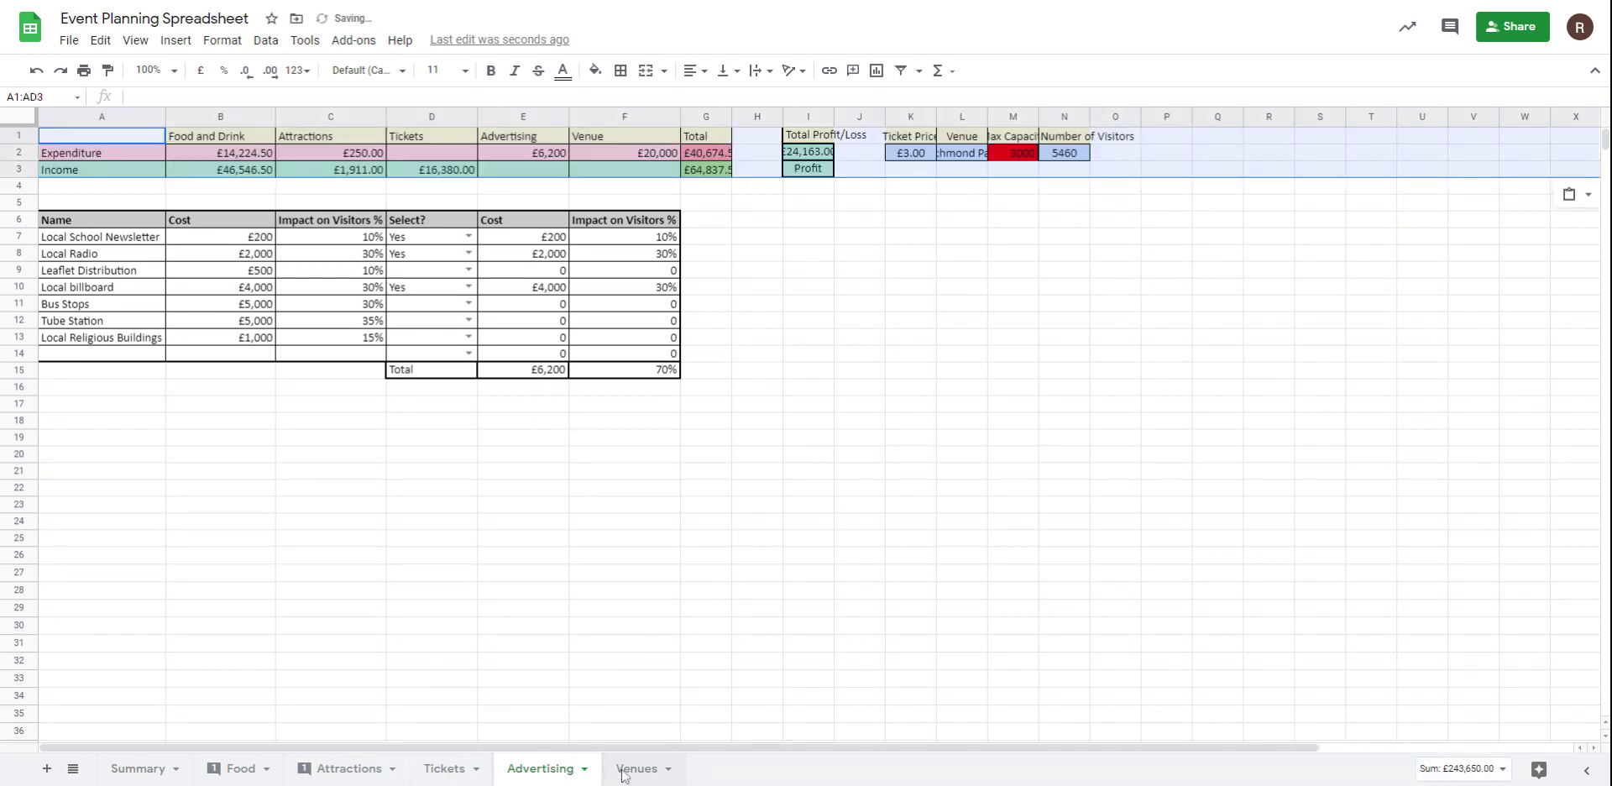
pyautogui.click(634, 768)
pyautogui.click(140, 141)
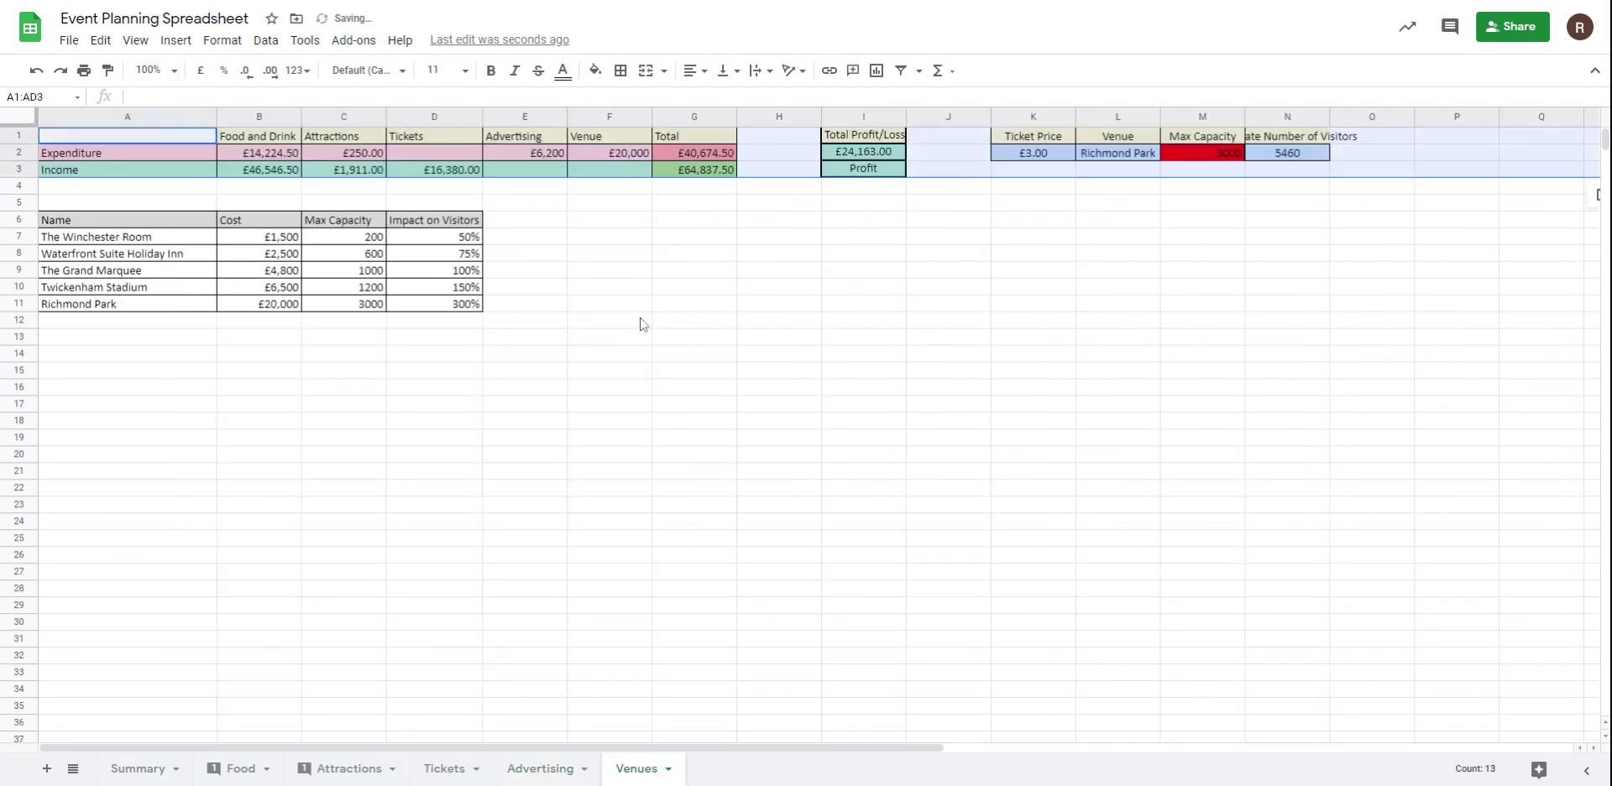
pyautogui.click(758, 437)
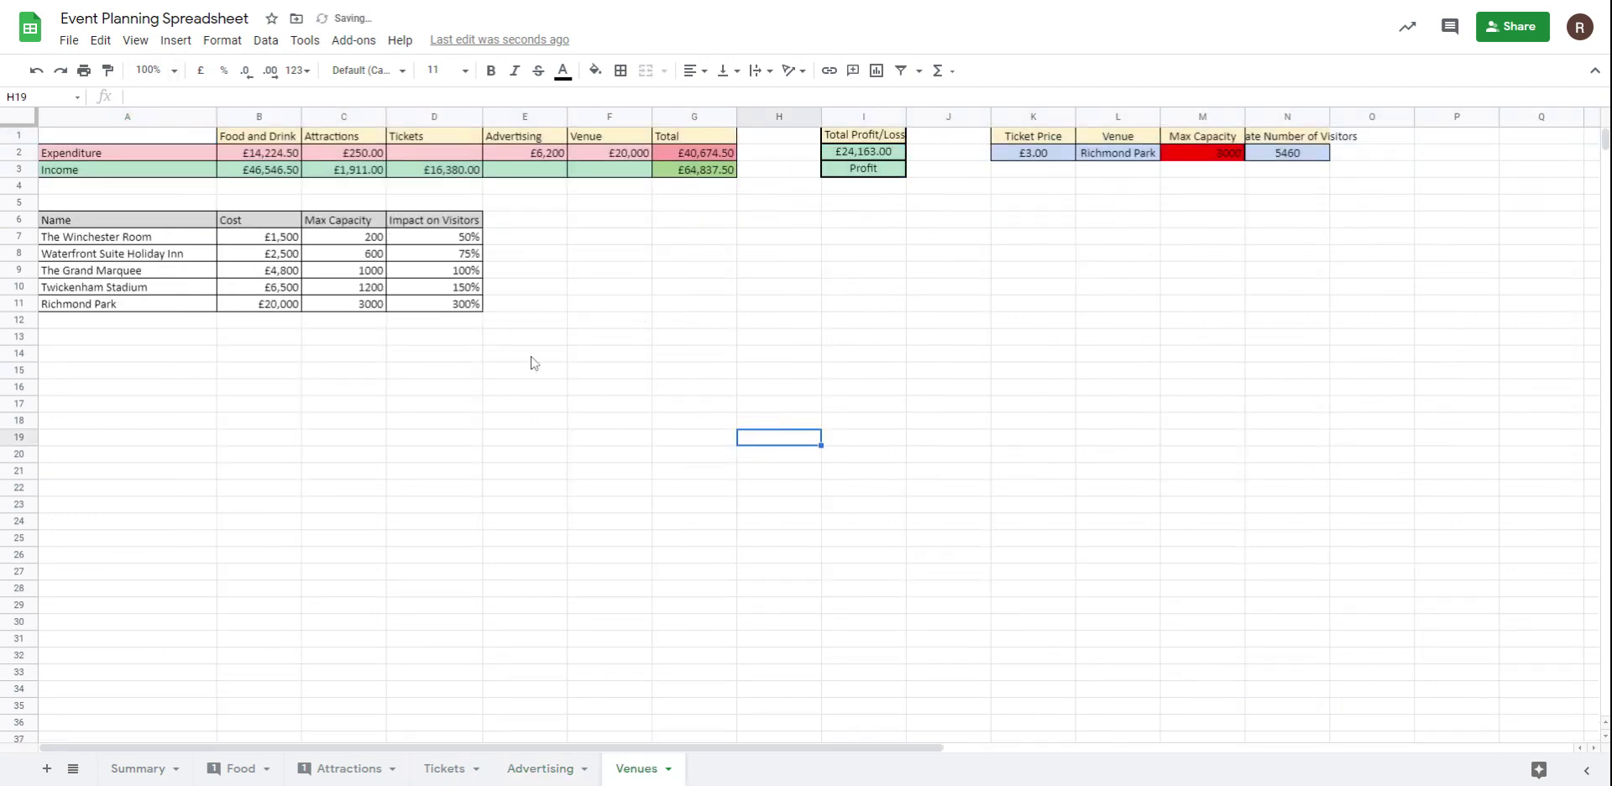
# Step: Auto-fit all Venues column widths and freeze its header rows at the top
pyautogui.click(26, 117)
pyautogui.click(216, 110)
pyautogui.doubleClick(216, 111)
pyautogui.click(580, 326)
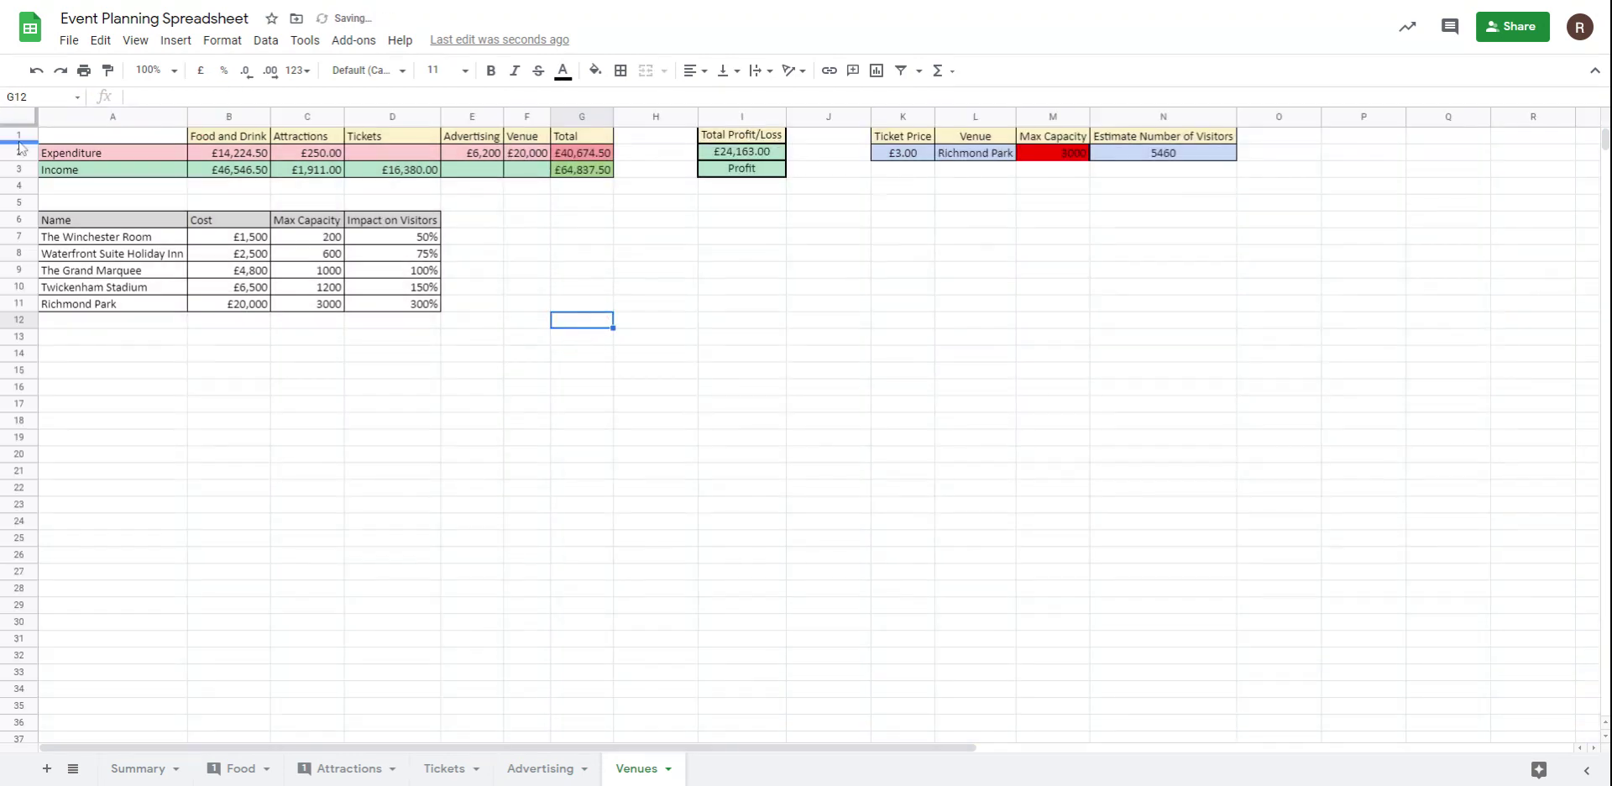
pyautogui.moveTo(18, 126); pyautogui.dragTo(32, 185)
# Step: Auto-fit all Advertising columns and freeze rows 1 to 4 as its header
pyautogui.click(544, 769)
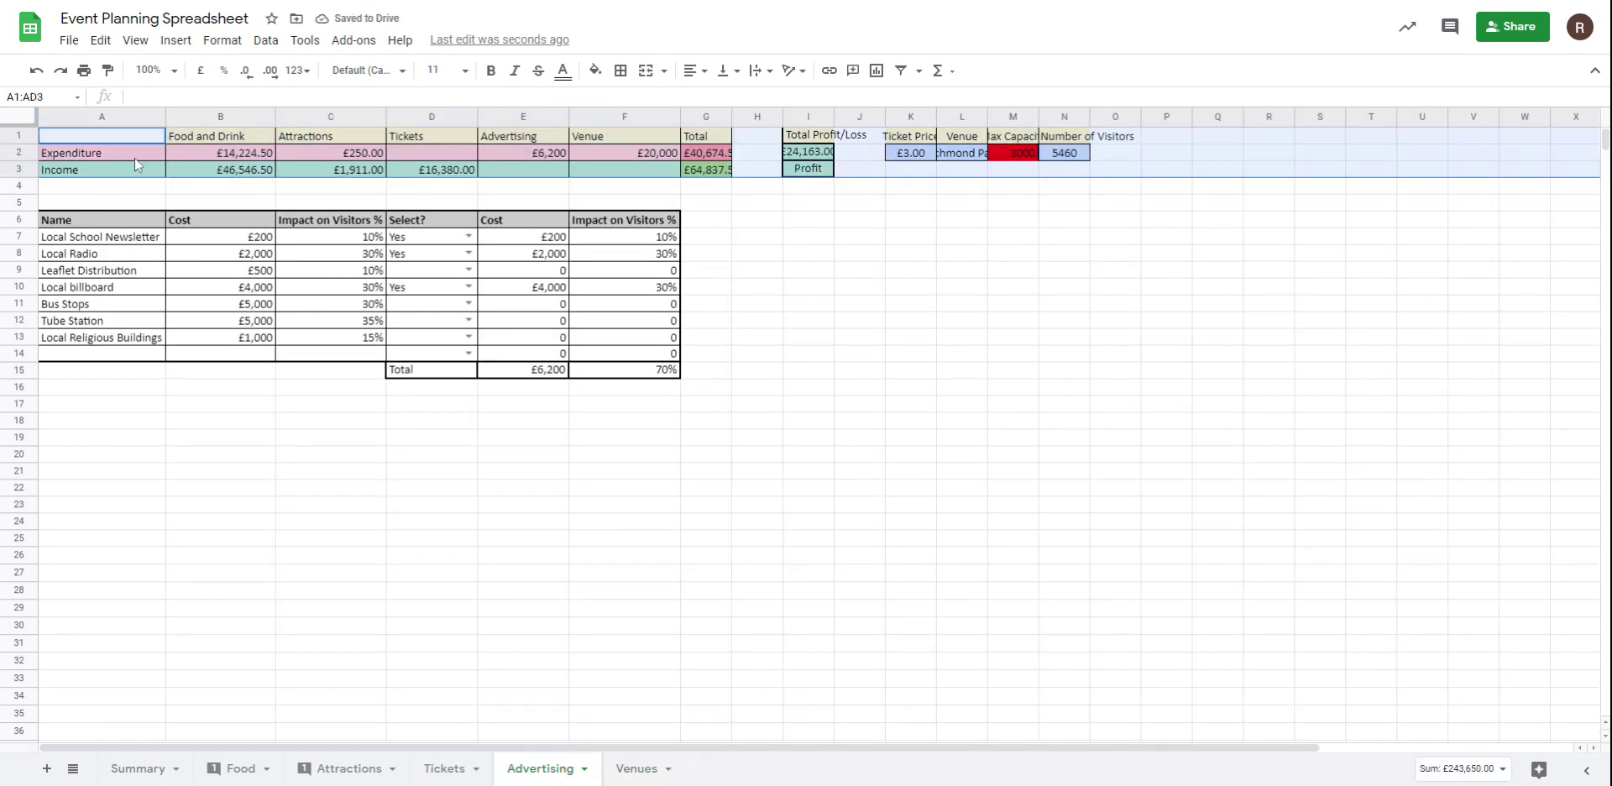
pyautogui.click(32, 120)
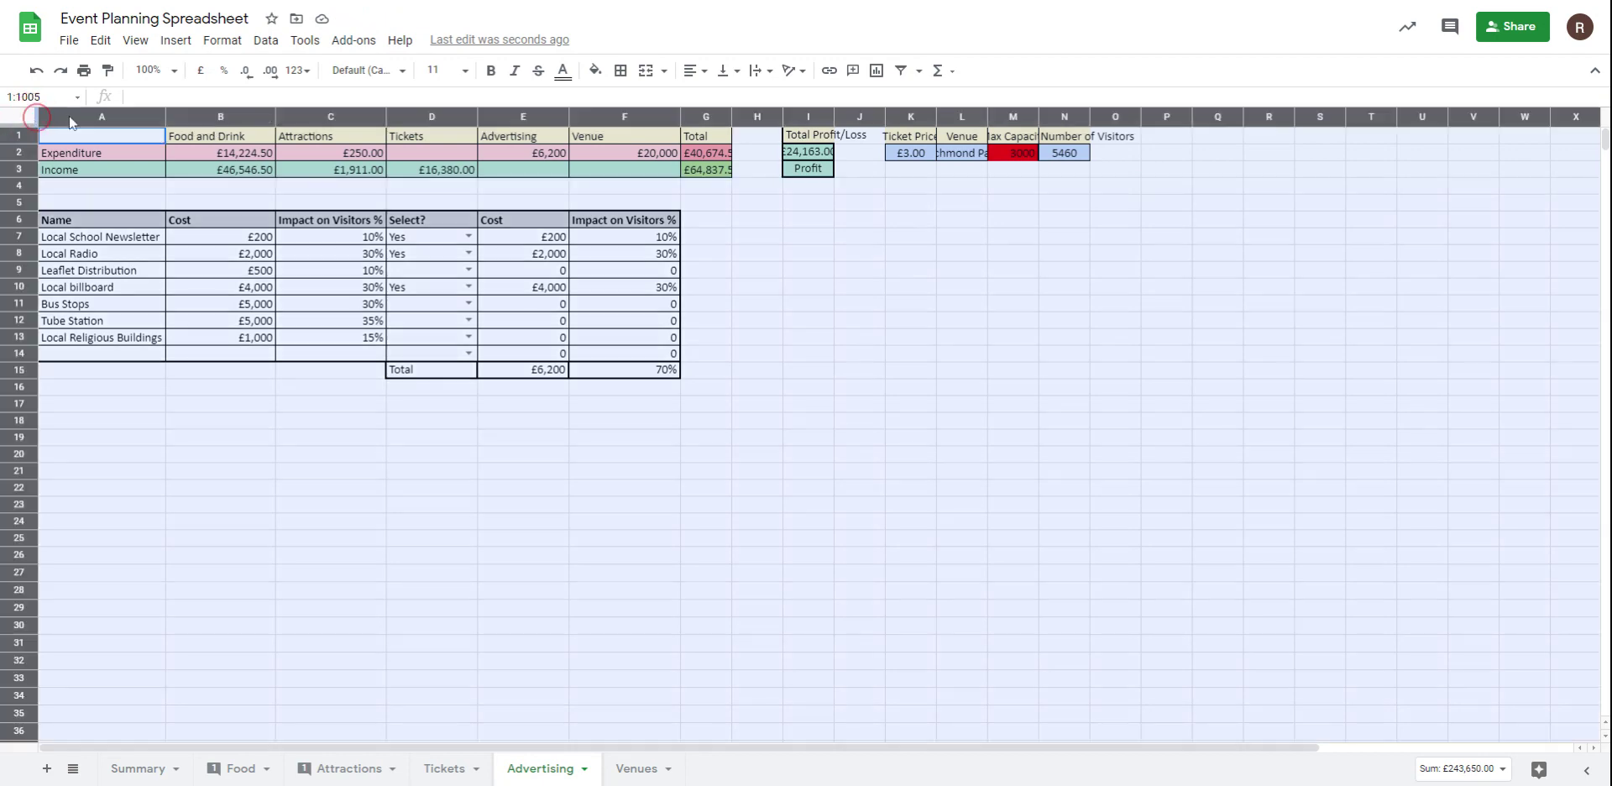
pyautogui.doubleClick(164, 117)
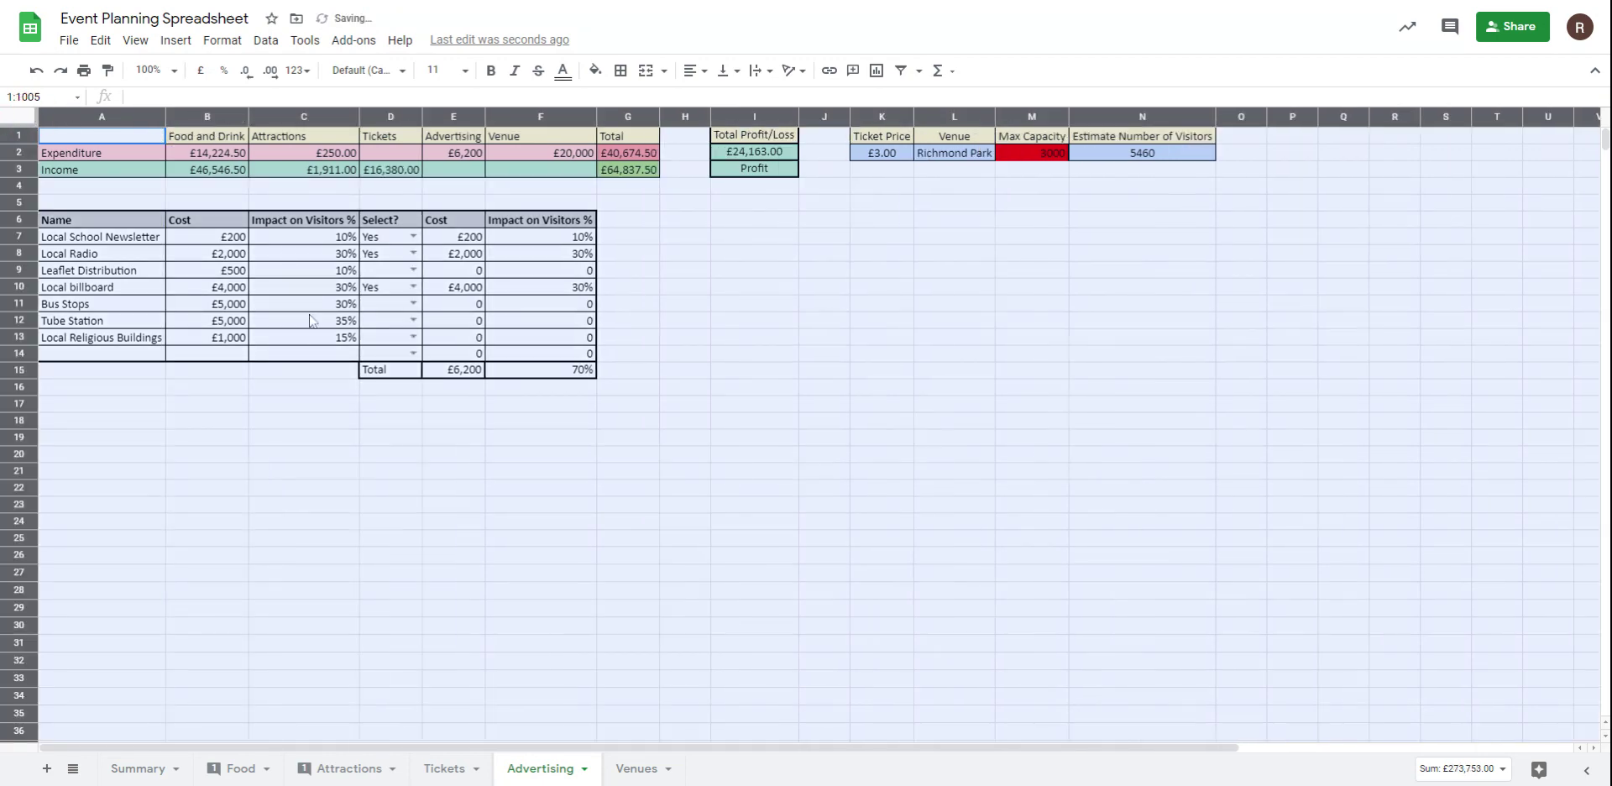
pyautogui.click(99, 196)
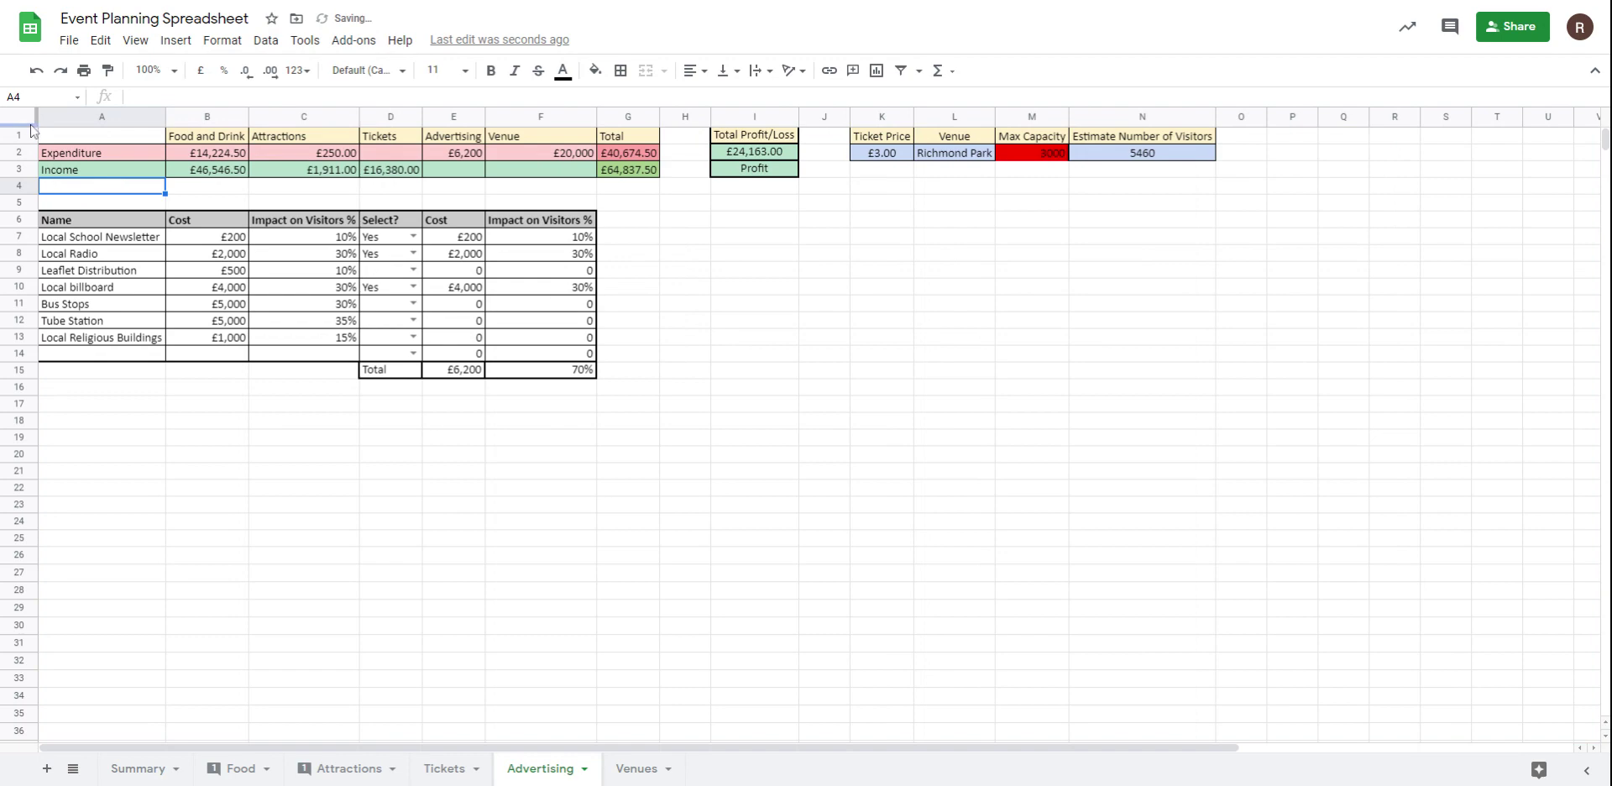
pyautogui.moveTo(31, 127); pyautogui.dragTo(28, 190)
pyautogui.click(497, 524)
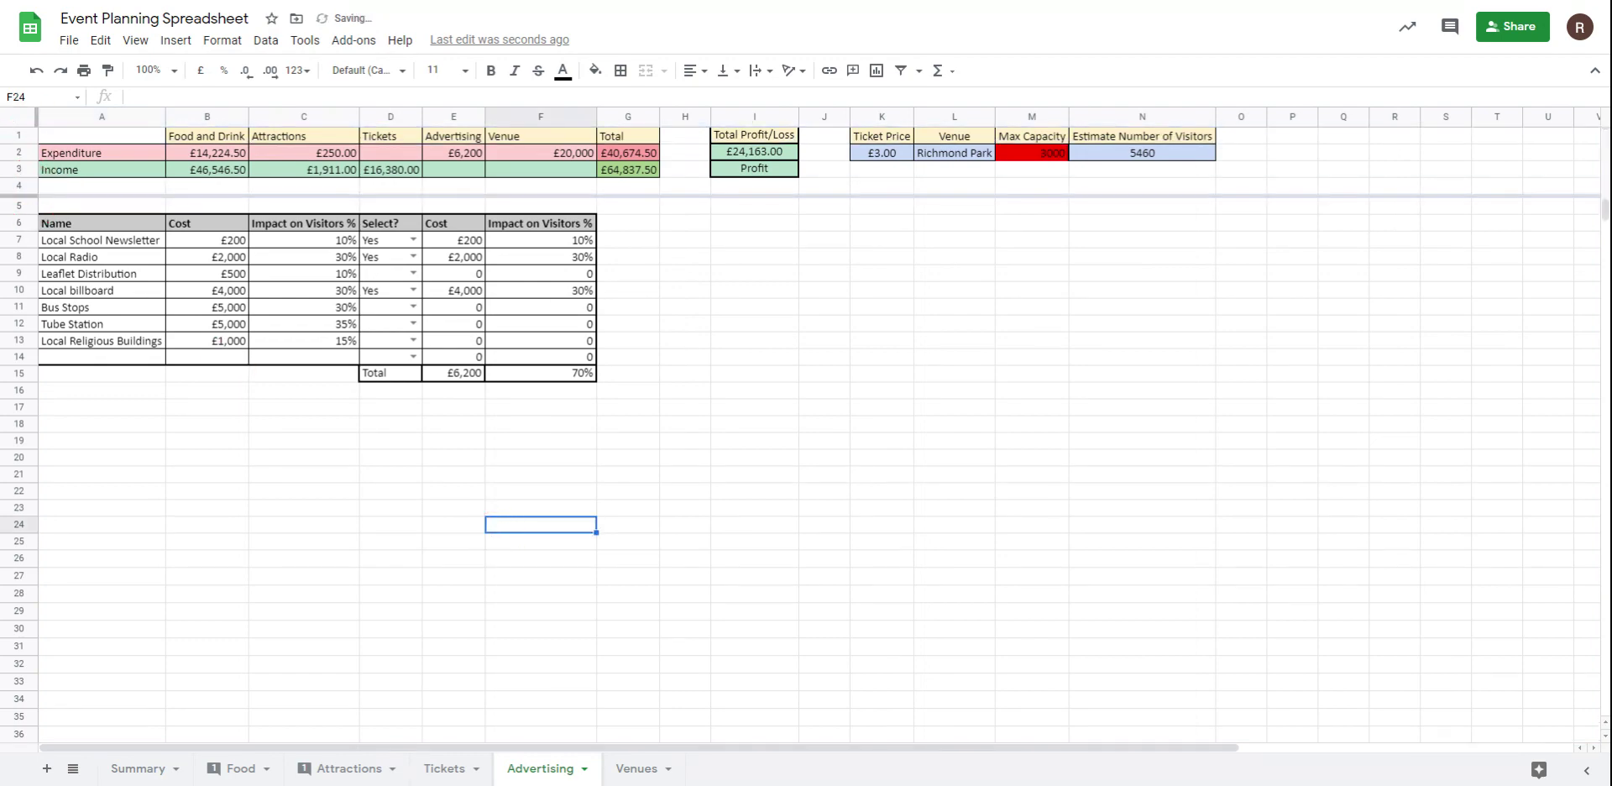
# Step: Freeze rows 1 to 4 as the header on the Attractions sheet
pyautogui.click(445, 768)
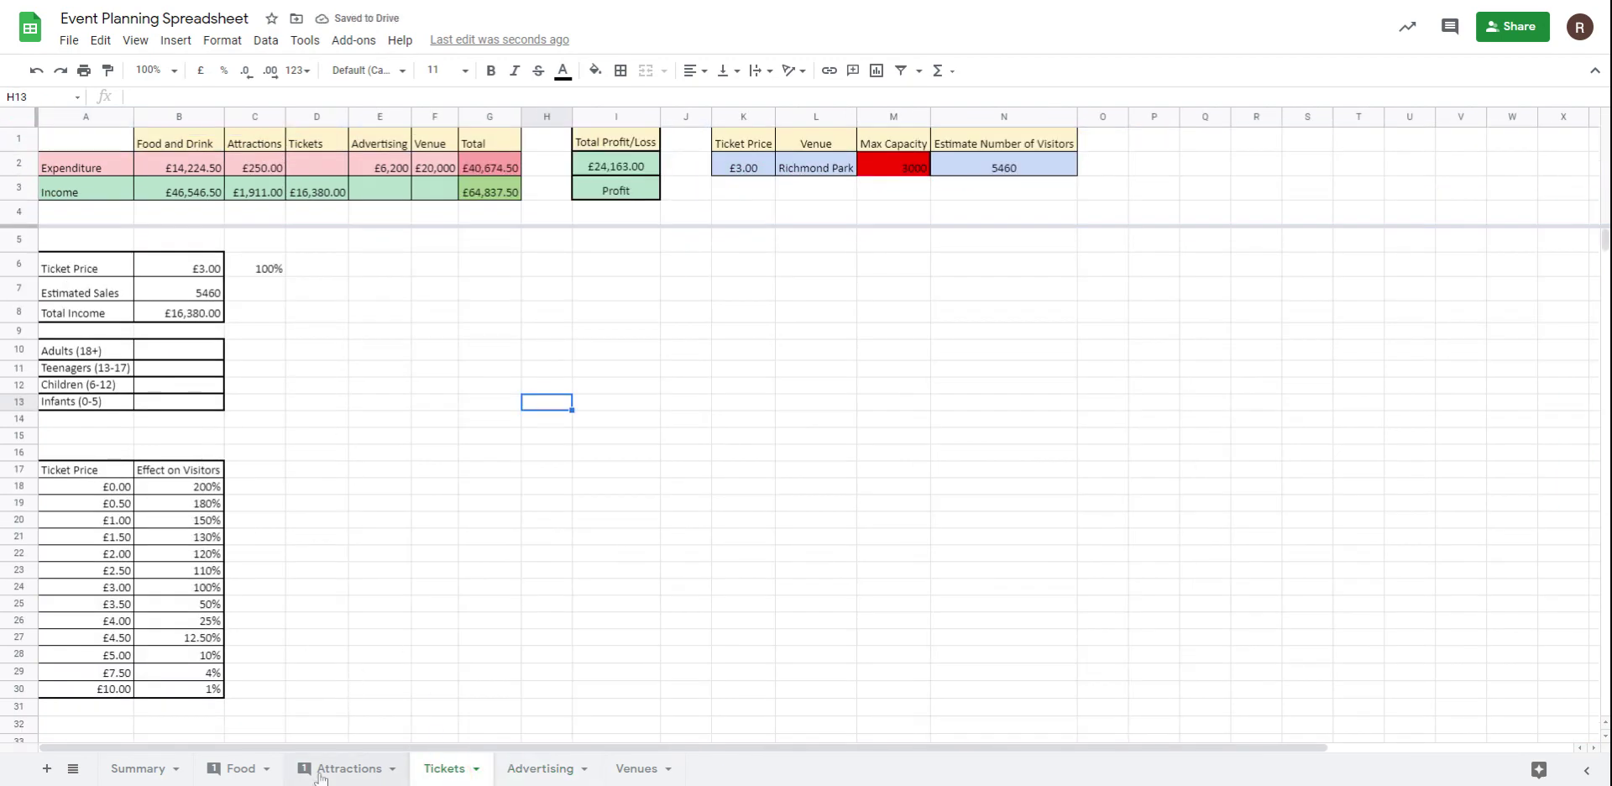
pyautogui.click(319, 777)
pyautogui.click(80, 185)
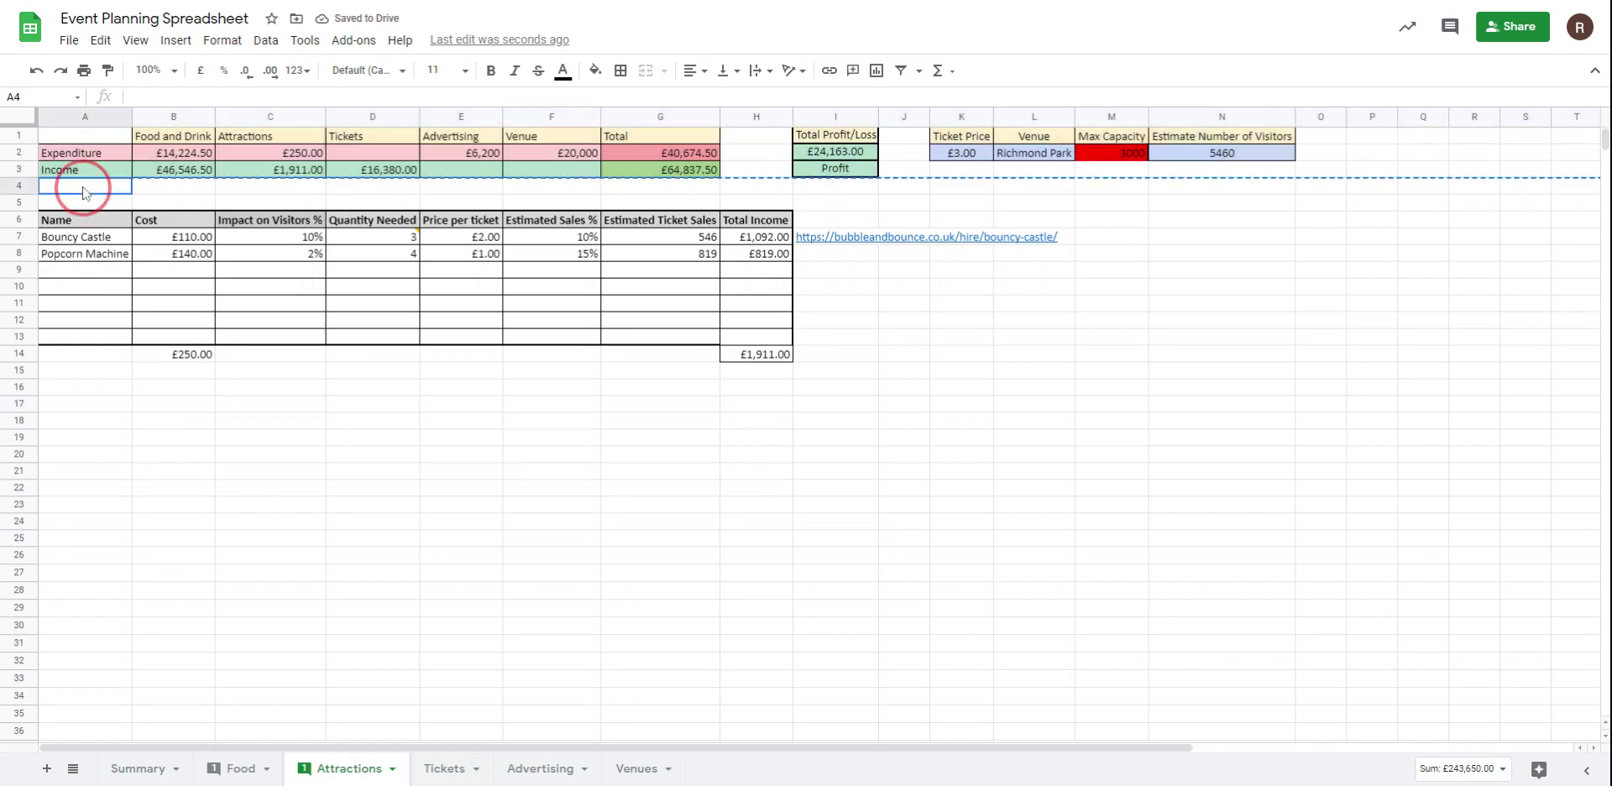
pyautogui.moveTo(26, 122); pyautogui.dragTo(26, 195)
pyautogui.click(571, 504)
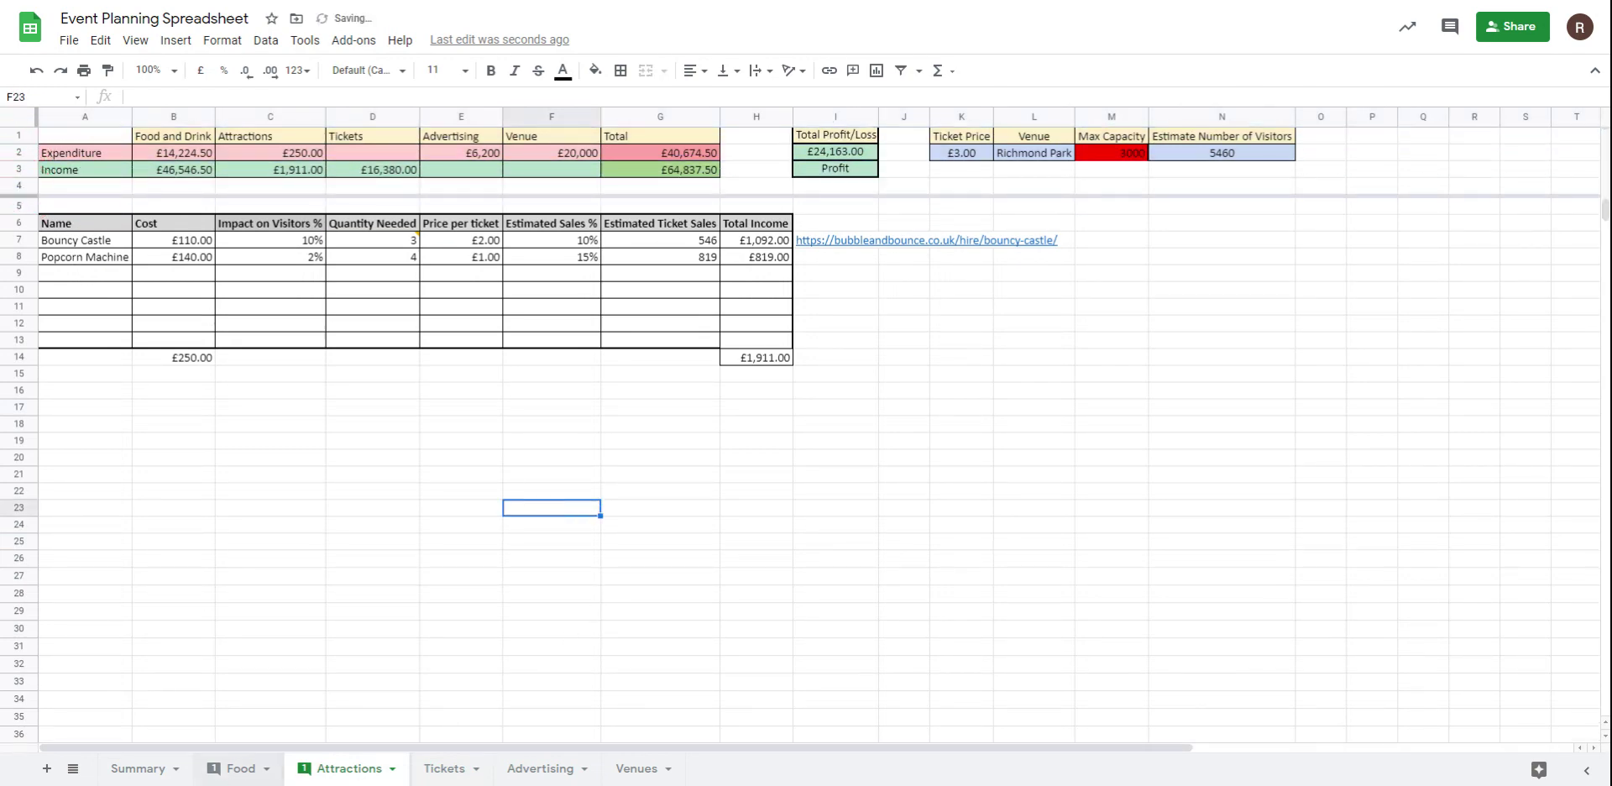
# Step: Check that K2 holds =Summary!K2, glance at the Summary sheet, then return to Tickets
pyautogui.click(977, 154)
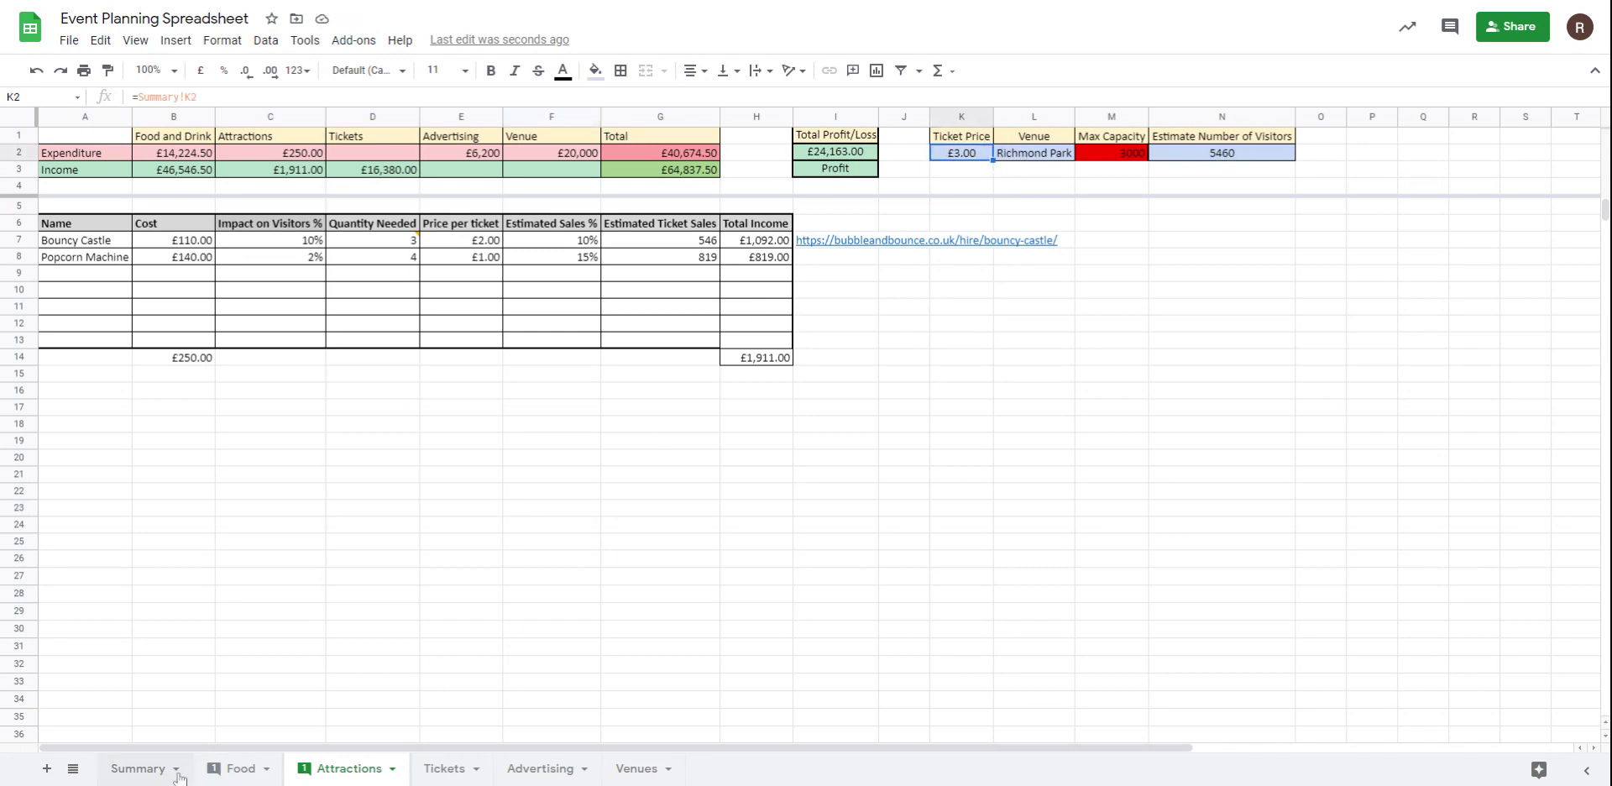
pyautogui.click(137, 768)
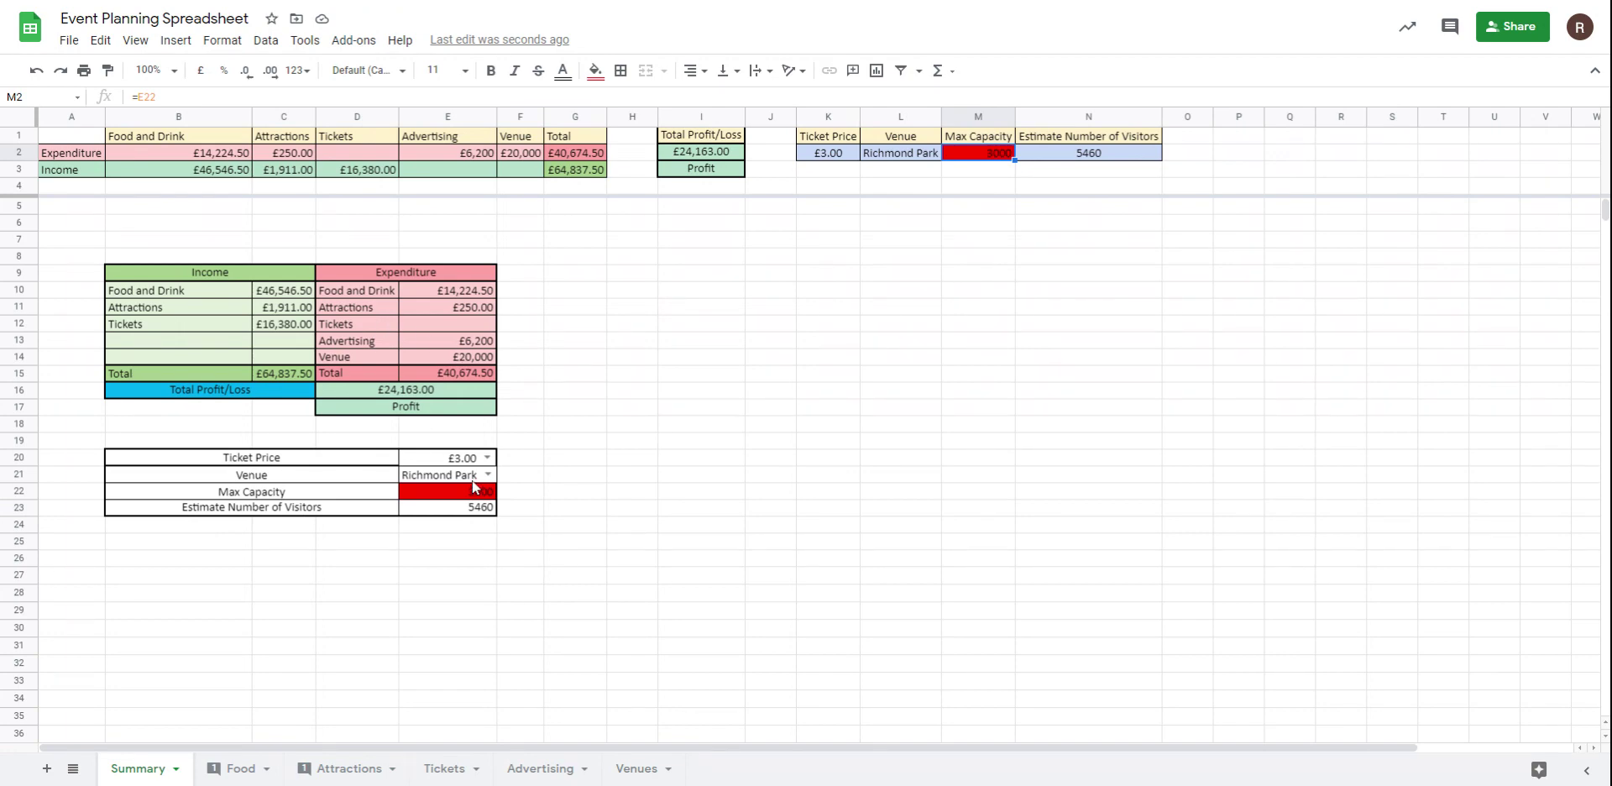
pyautogui.click(444, 768)
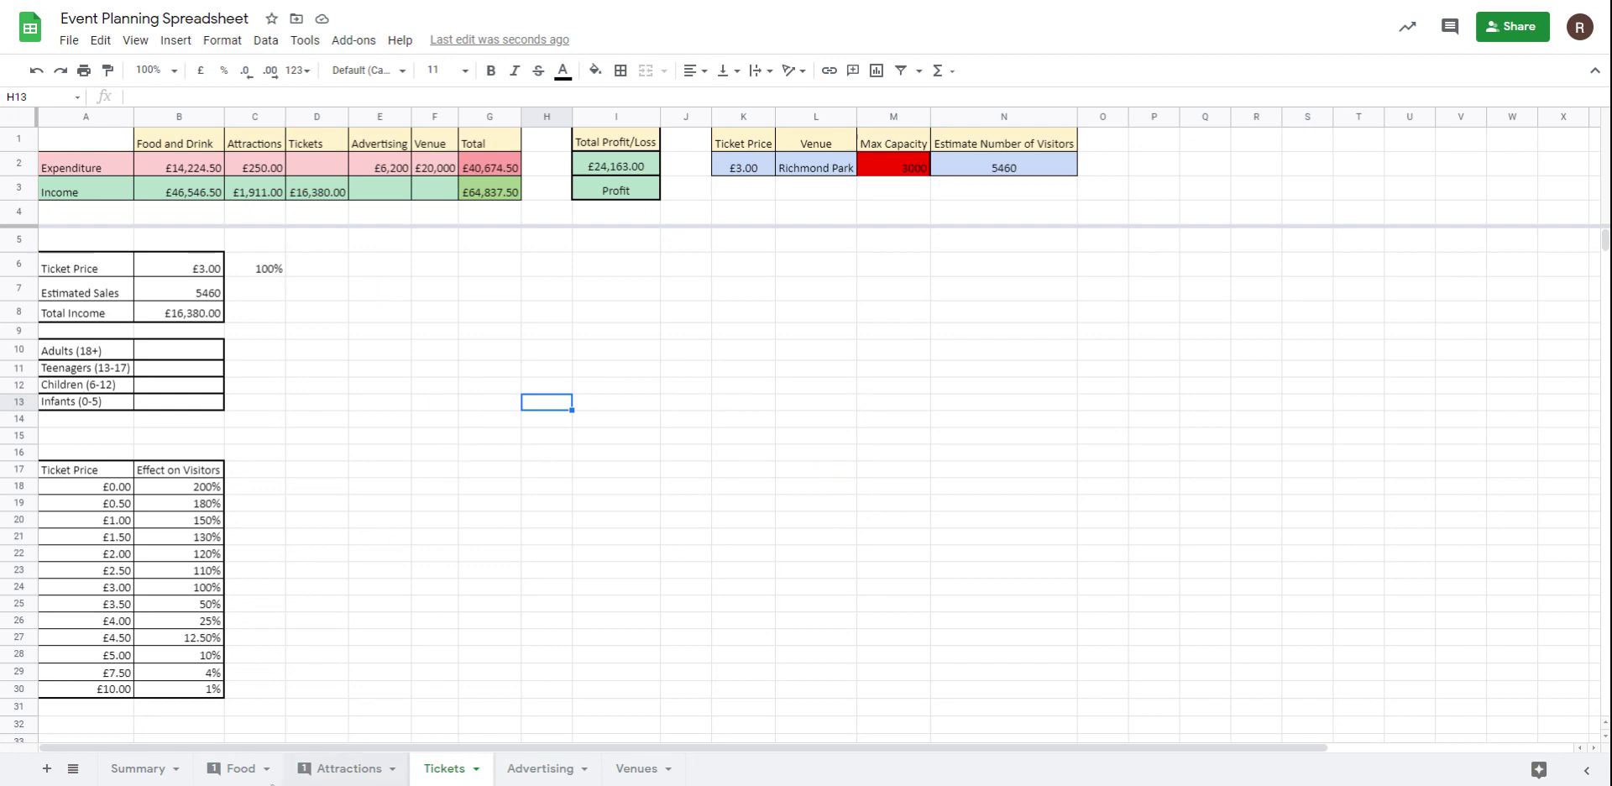
# Step: Cycle through every sheet to check each carries the linked Summary header
pyautogui.click(172, 778)
pyautogui.click(246, 779)
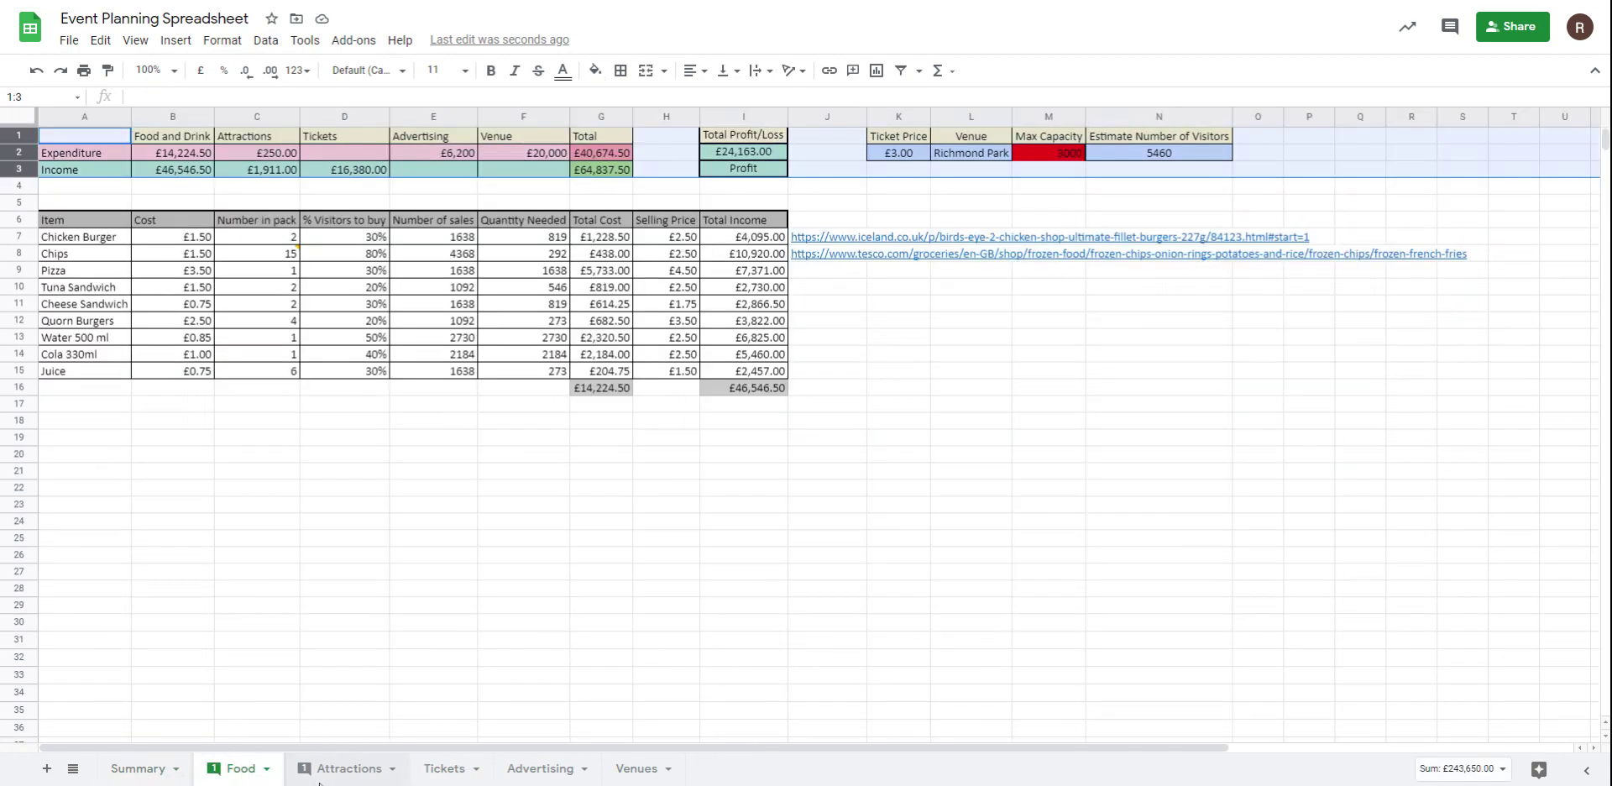
pyautogui.click(320, 779)
pyautogui.click(443, 771)
pyautogui.click(540, 769)
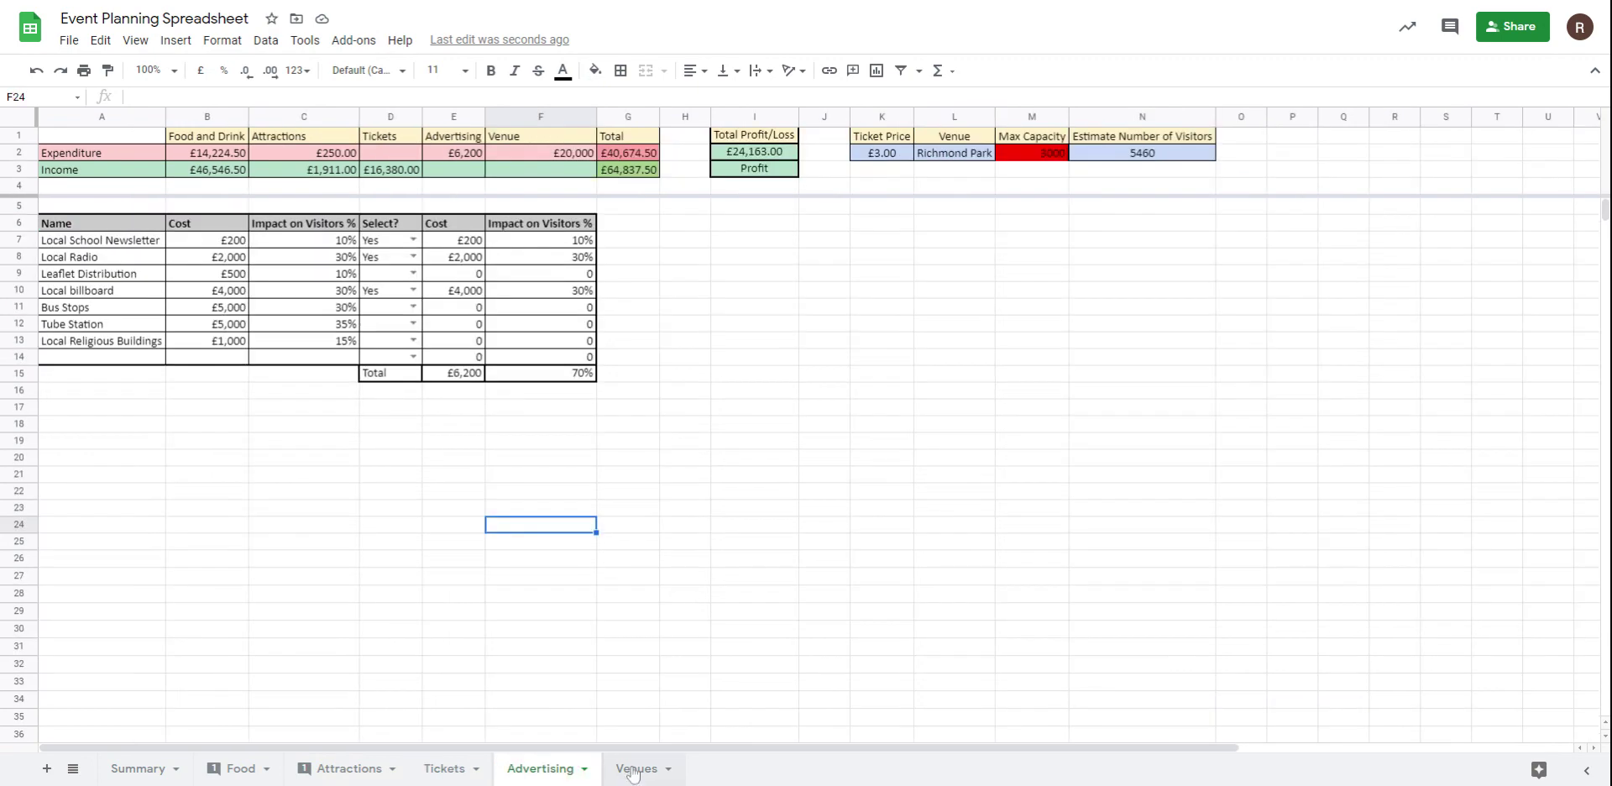
pyautogui.click(639, 771)
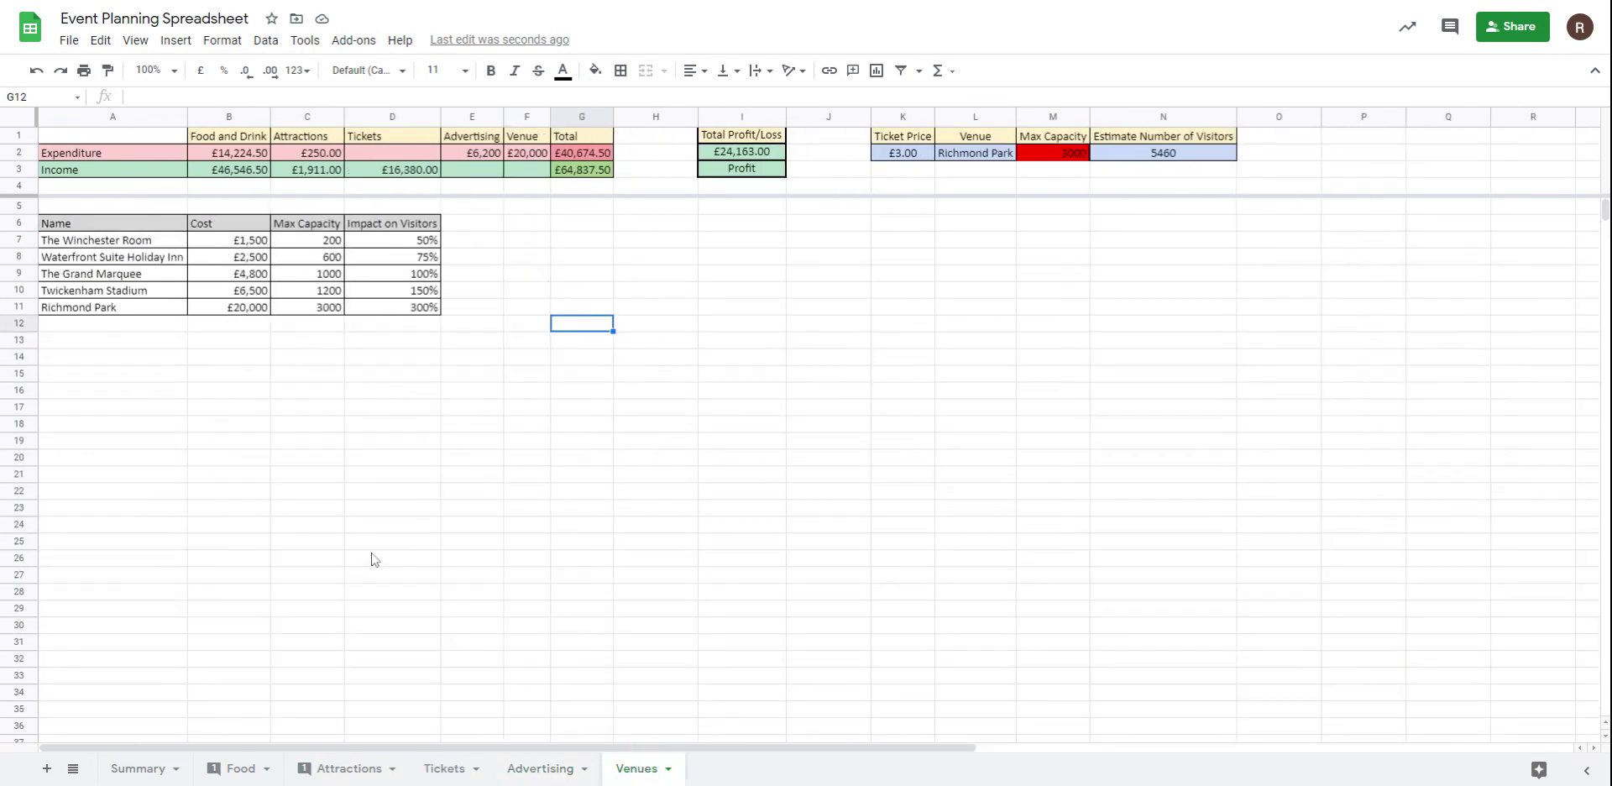
pyautogui.click(457, 773)
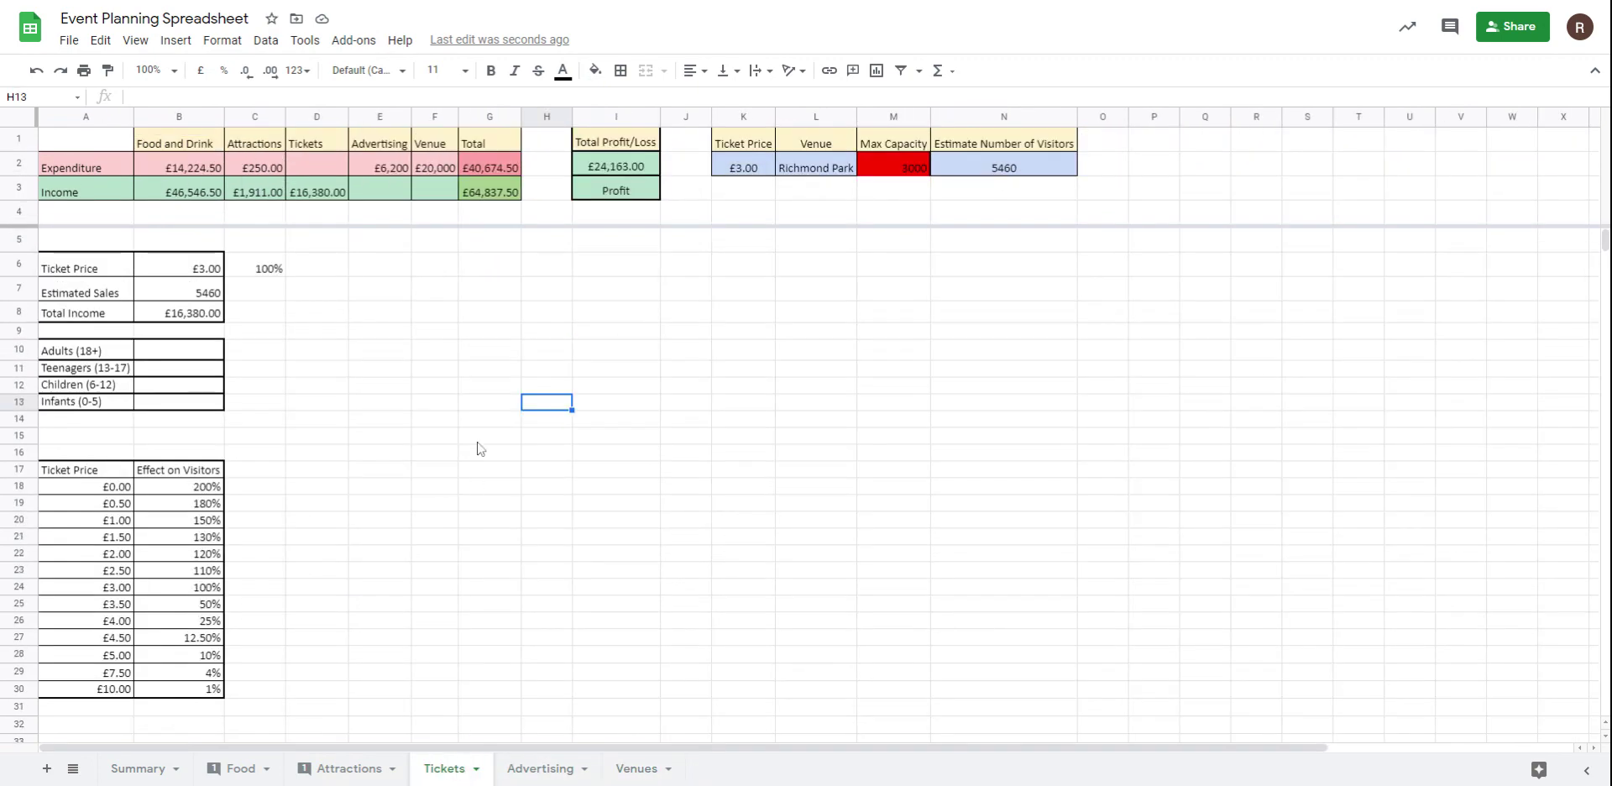
pyautogui.click(337, 773)
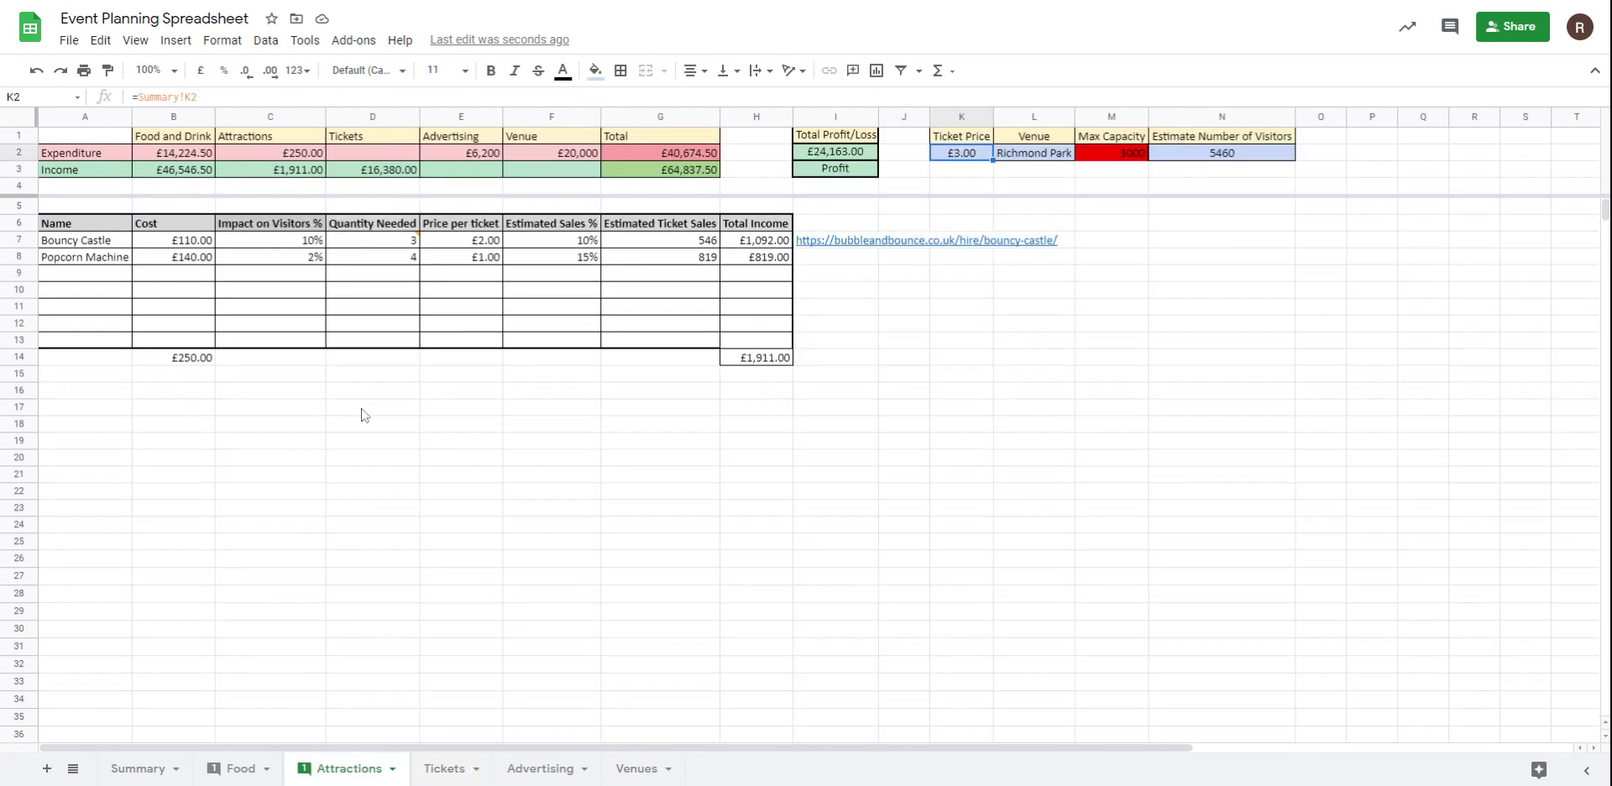
# Step: Set Leaflet Distribution (D9) on the Advertising sheet to Yes
pyautogui.click(538, 770)
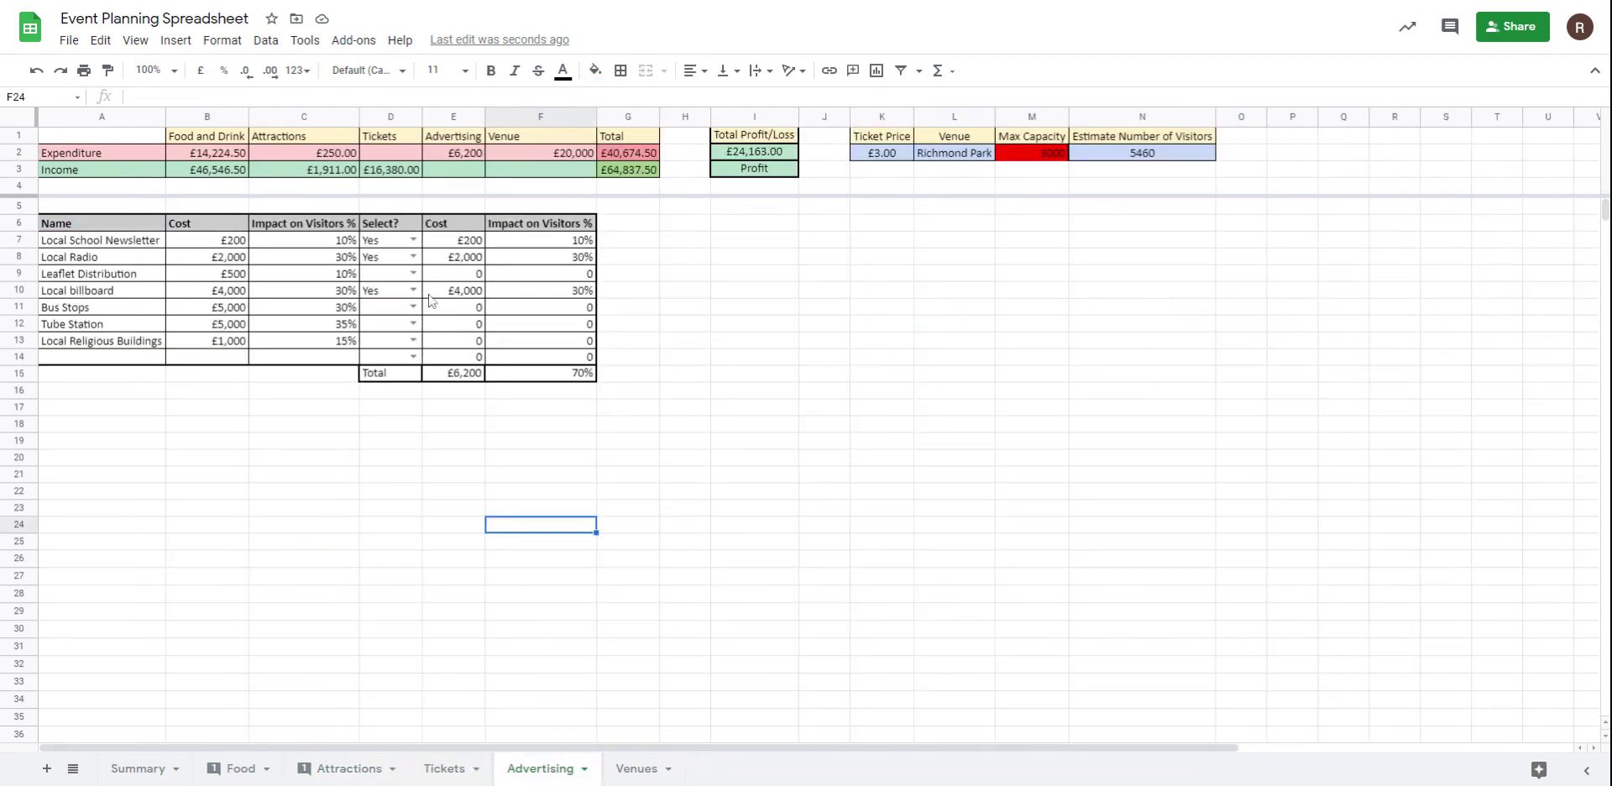
pyautogui.click(414, 273)
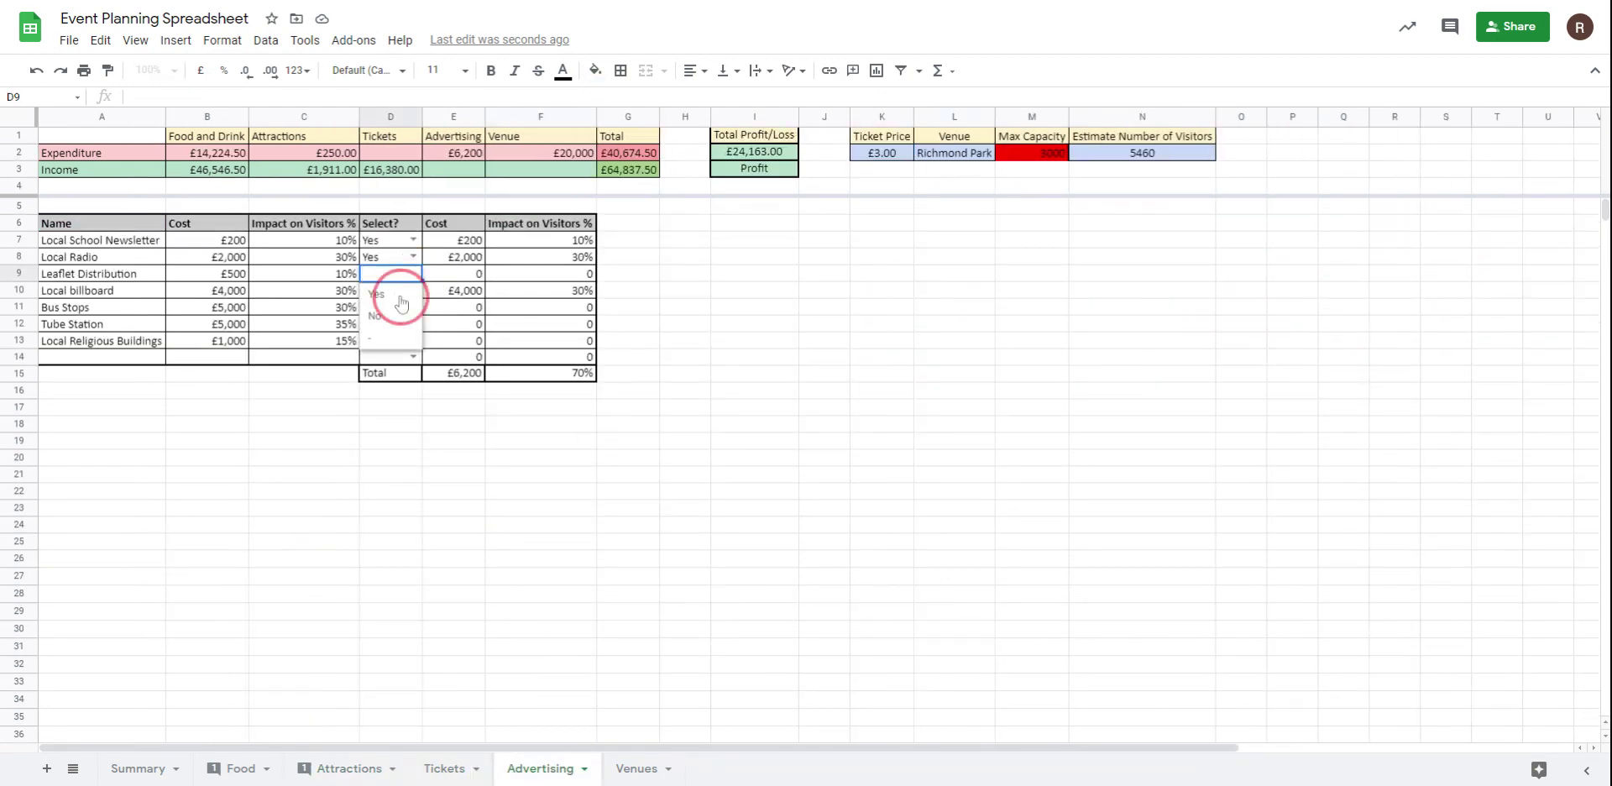
pyautogui.click(401, 299)
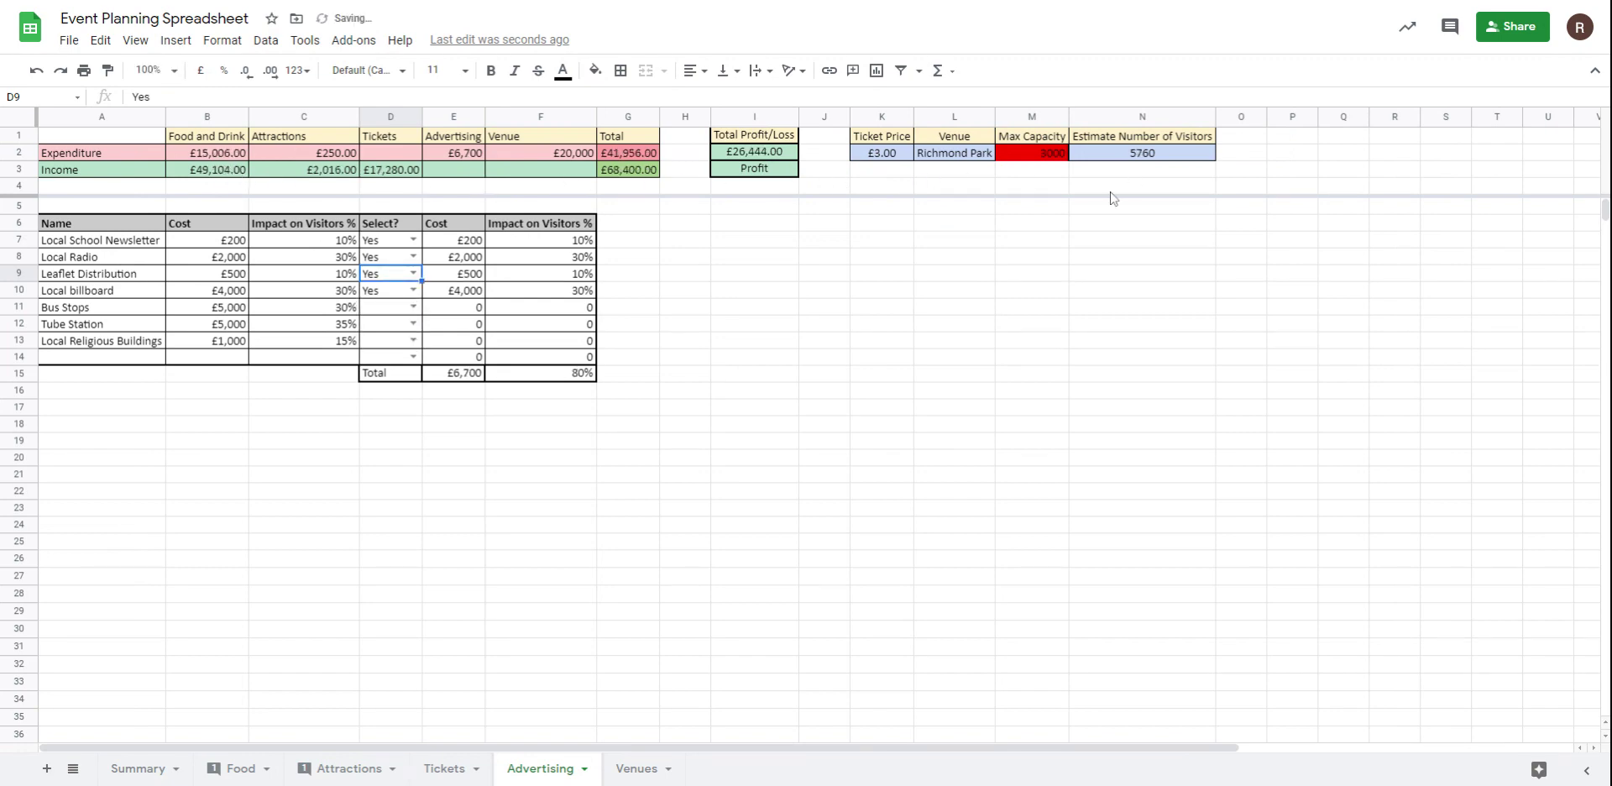